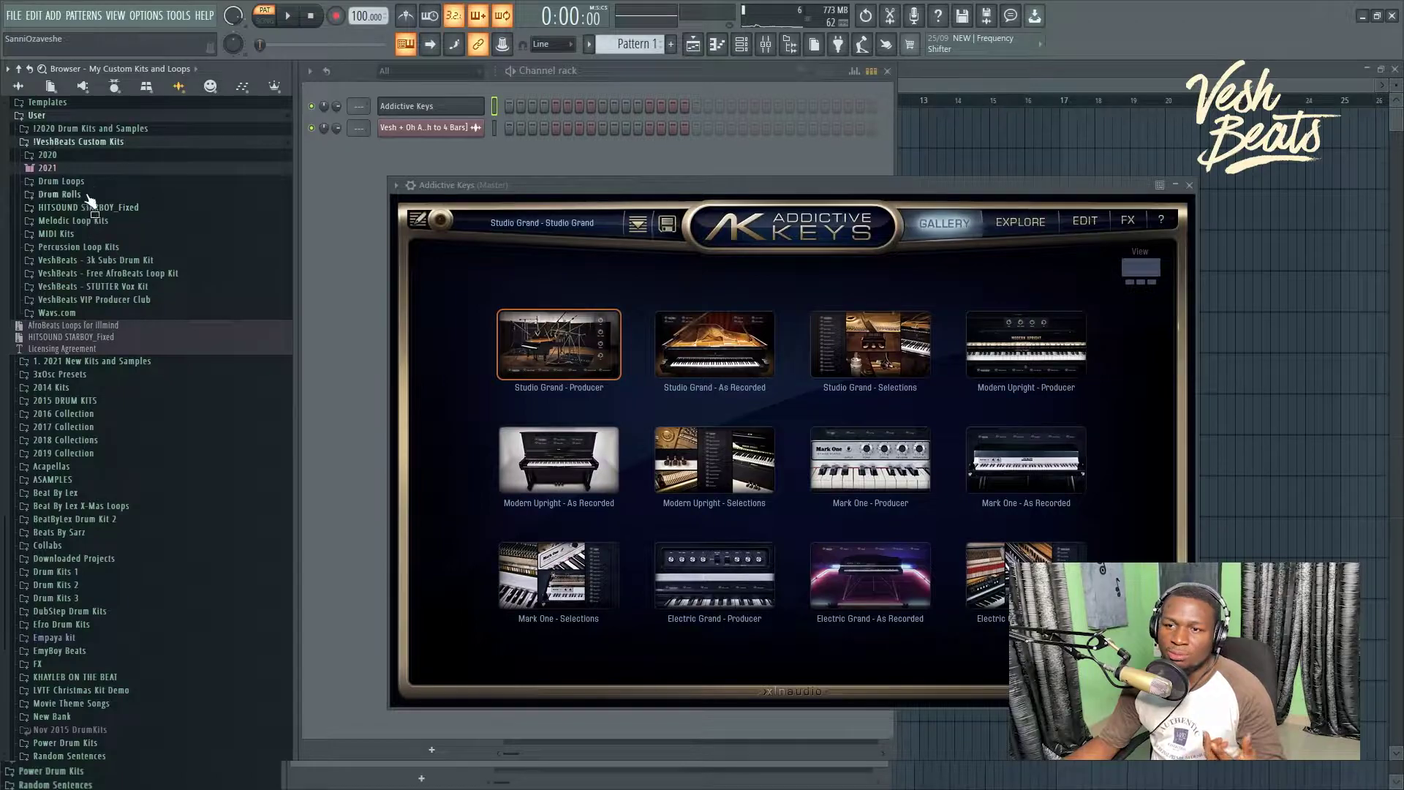
Step: Browse the 2021 September Kits to the Essence - AfroBeat All In One Pack and look through its ESA_Melody_Check_Dm_117BPM melody loops
{"action": "left_click", "coordinate": [100, 170]}
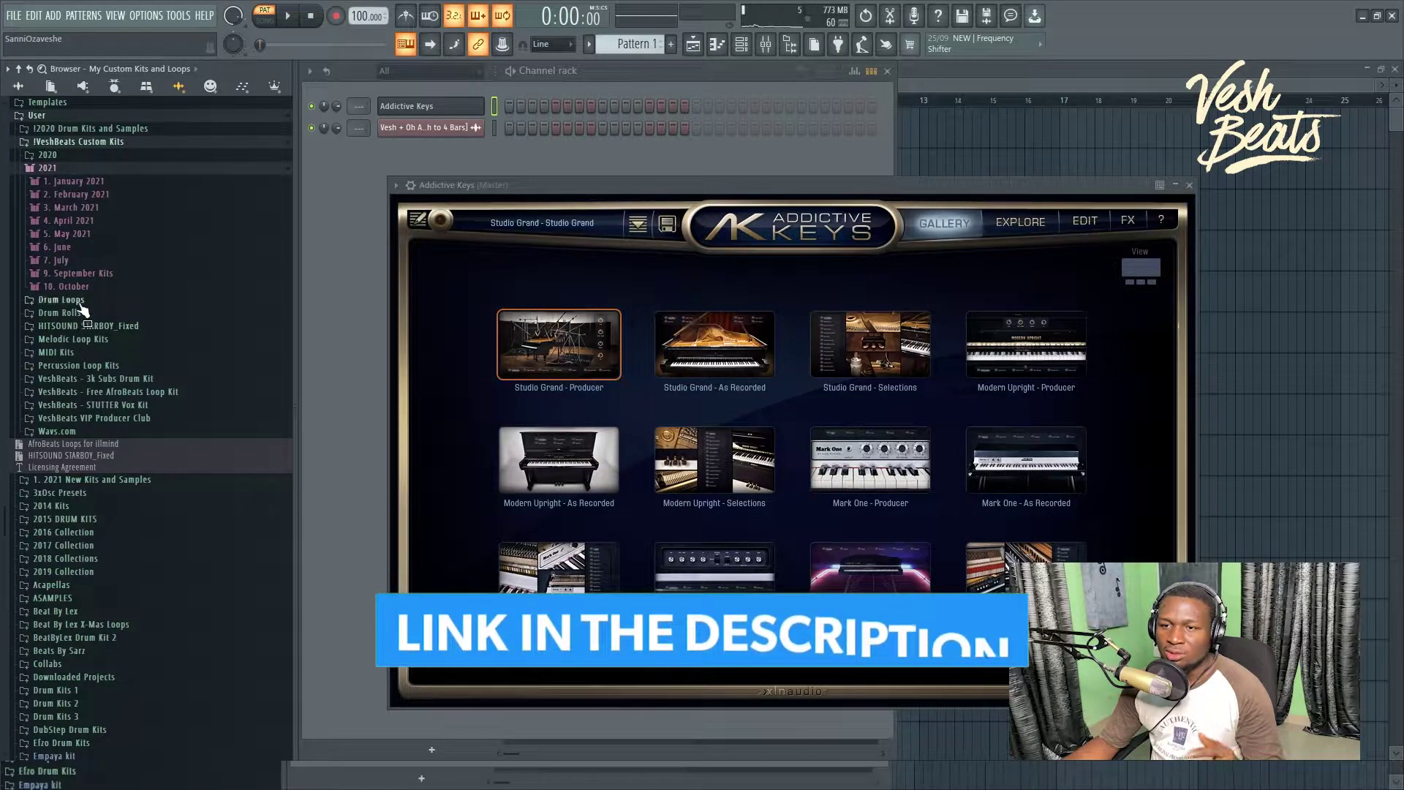
{"action": "left_click", "coordinate": [101, 274]}
{"action": "left_click", "coordinate": [135, 312]}
{"action": "left_click", "coordinate": [141, 314]}
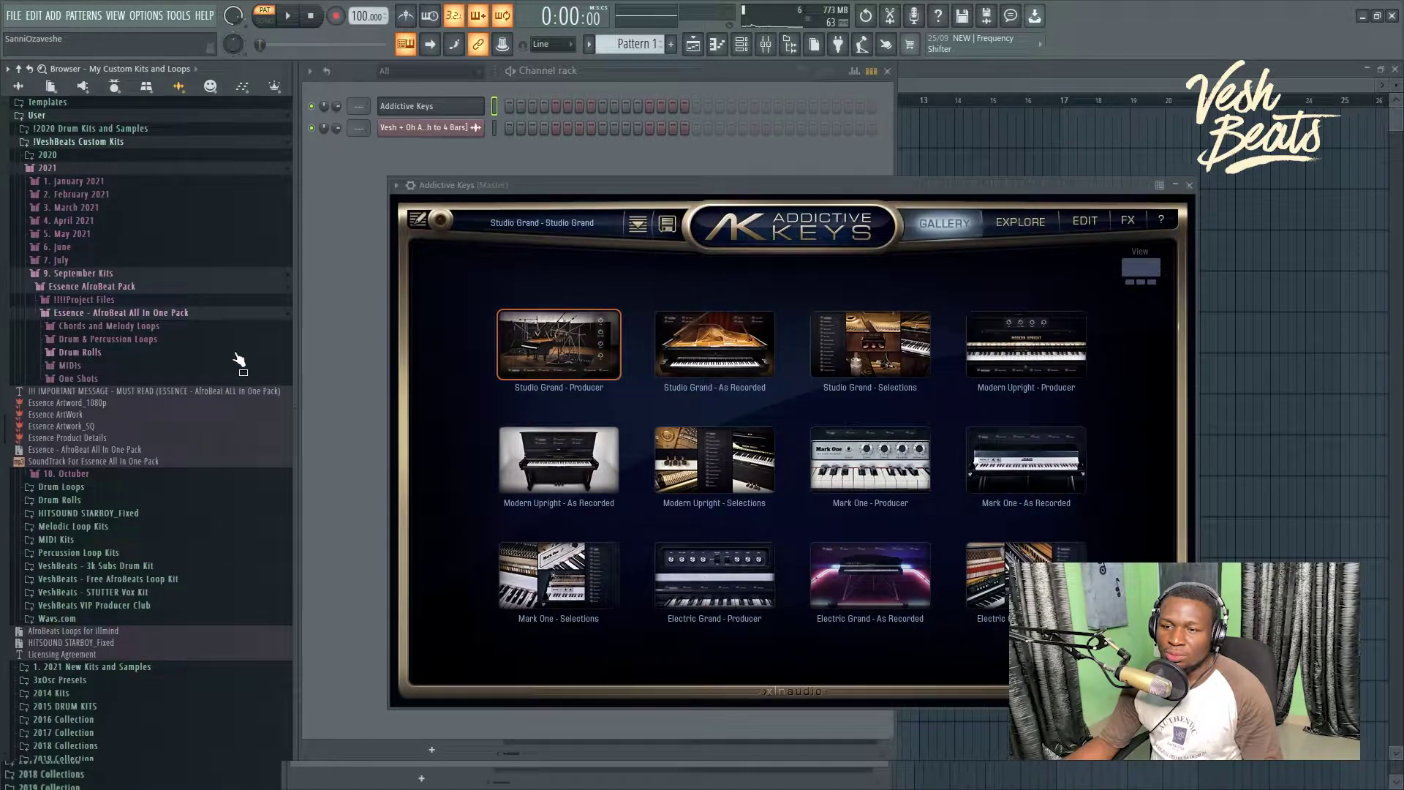
{"action": "left_click", "coordinate": [142, 327]}
{"action": "left_click", "coordinate": [117, 366]}
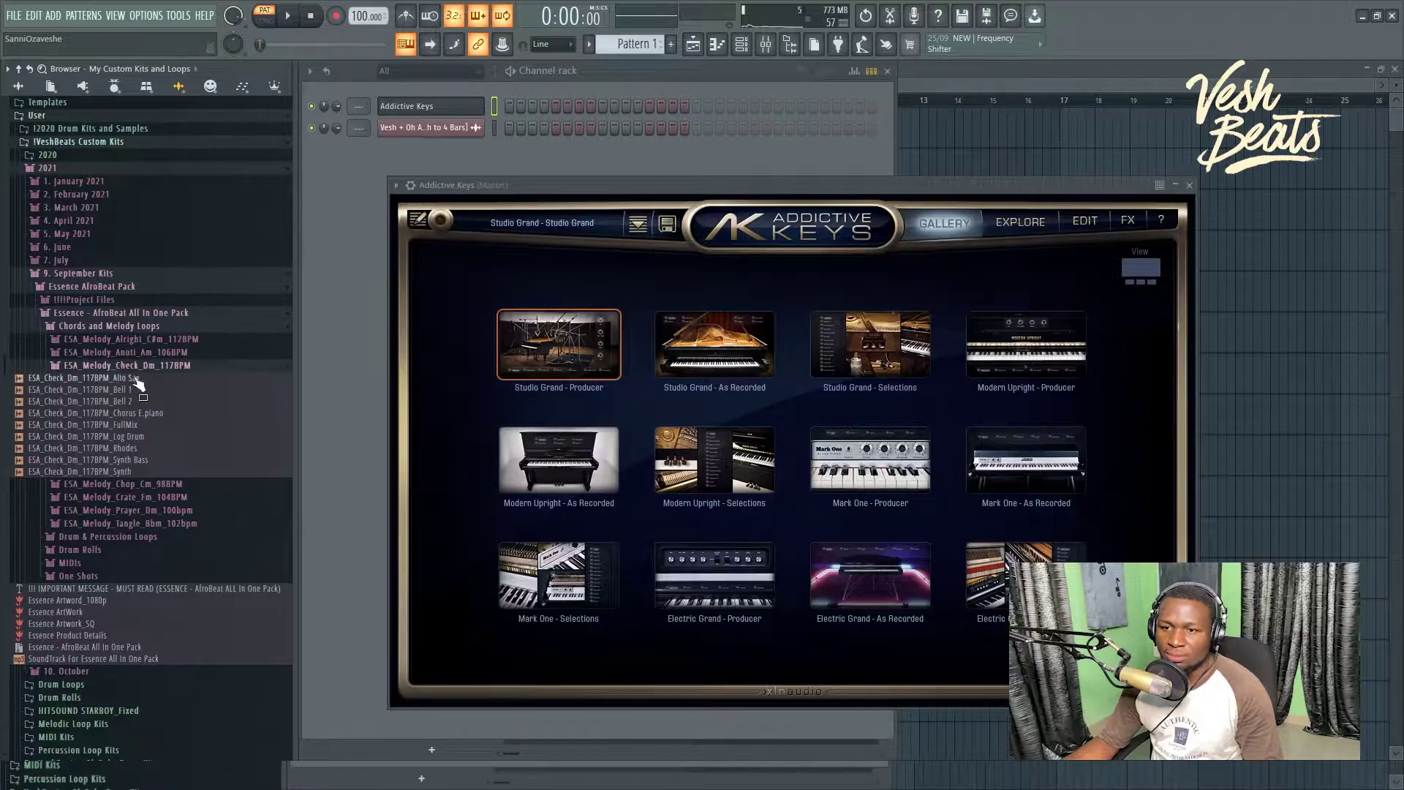
{"action": "left_click", "coordinate": [142, 366]}
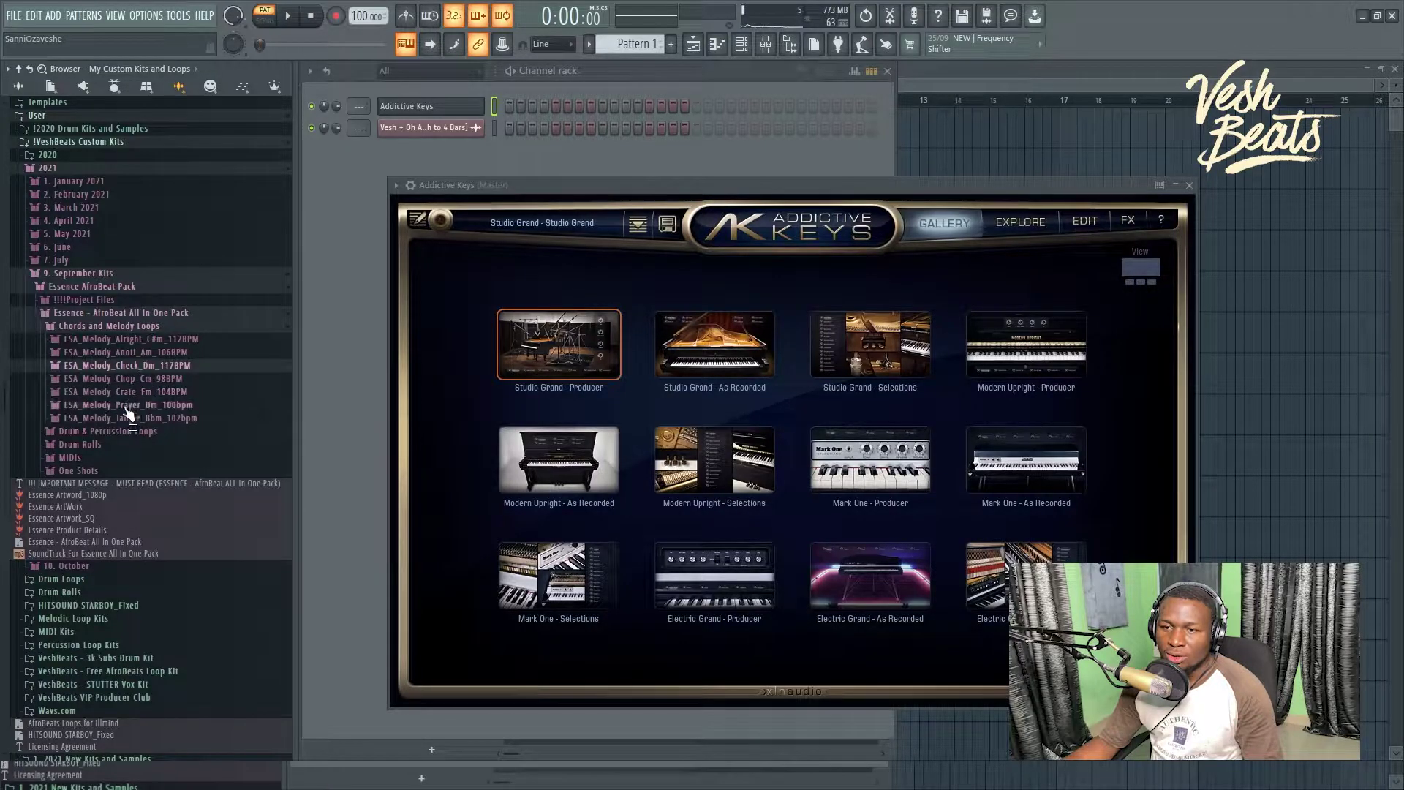
Step: Place the ESA_Check_117BPM_FullMix drum loop from the ESA_Drums&Percs_Check_117BPM folder at the start of Track 1 in the playlist
{"action": "left_click", "coordinate": [117, 433]}
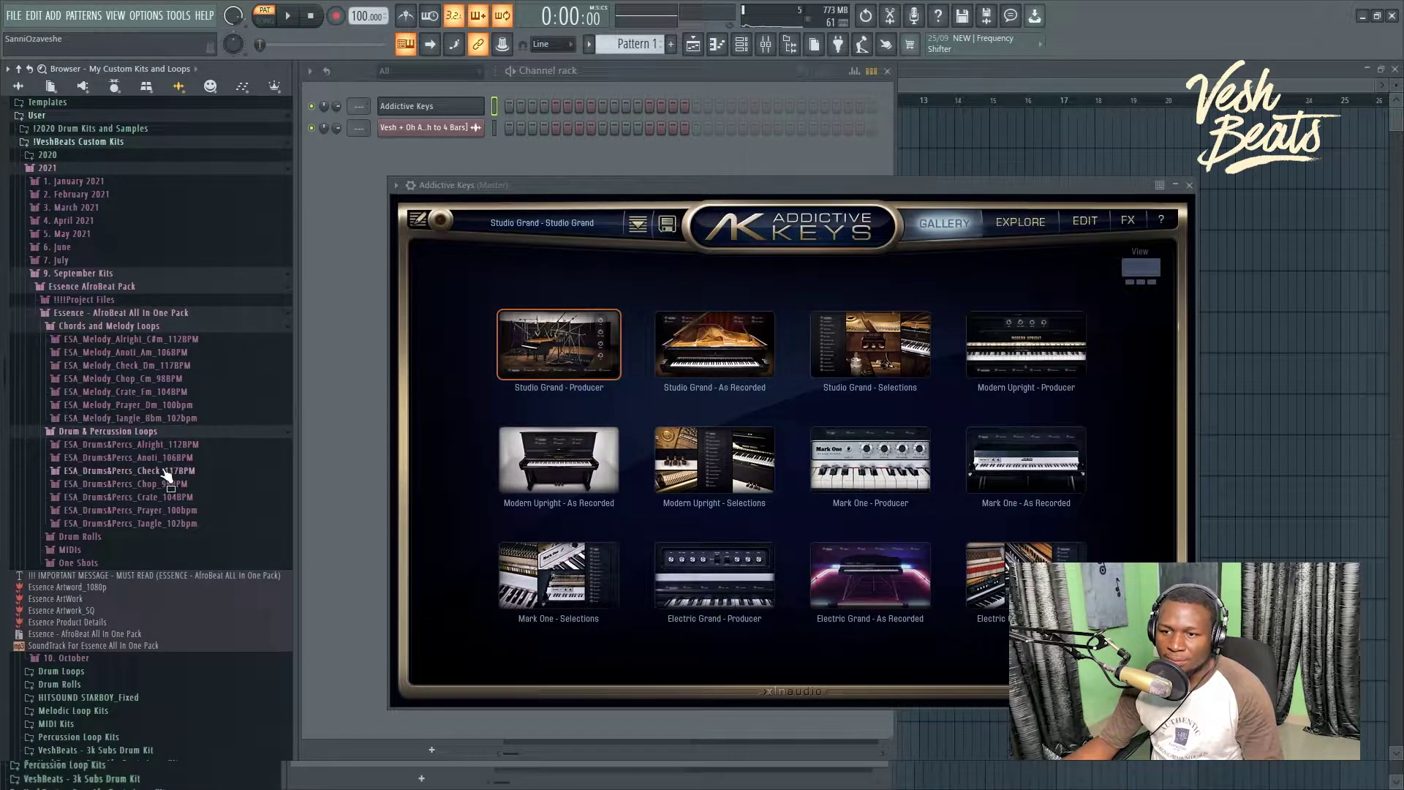
{"action": "left_click", "coordinate": [161, 472]}
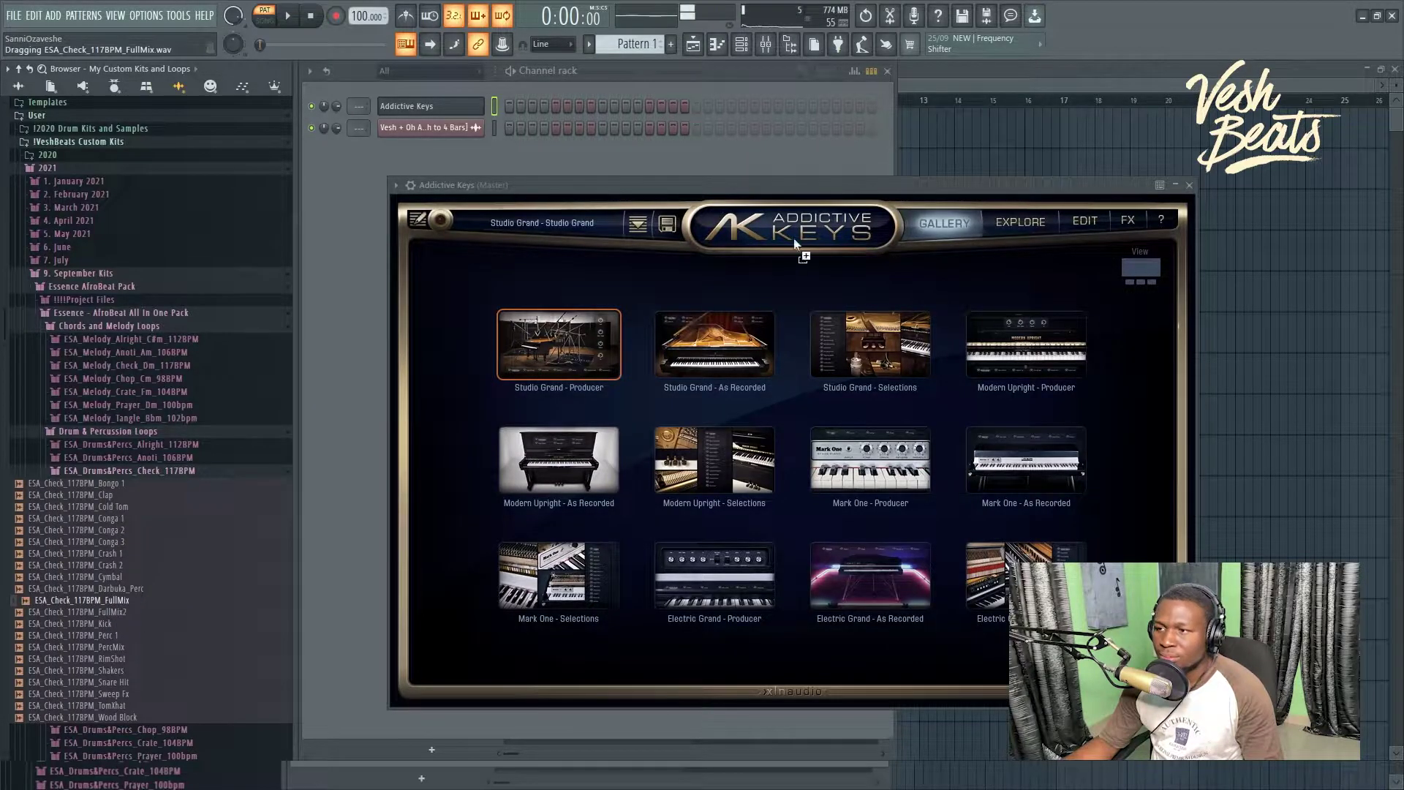
{"action": "left_click_drag", "start_coordinate": [994, 166], "coordinate": [437, 85]}
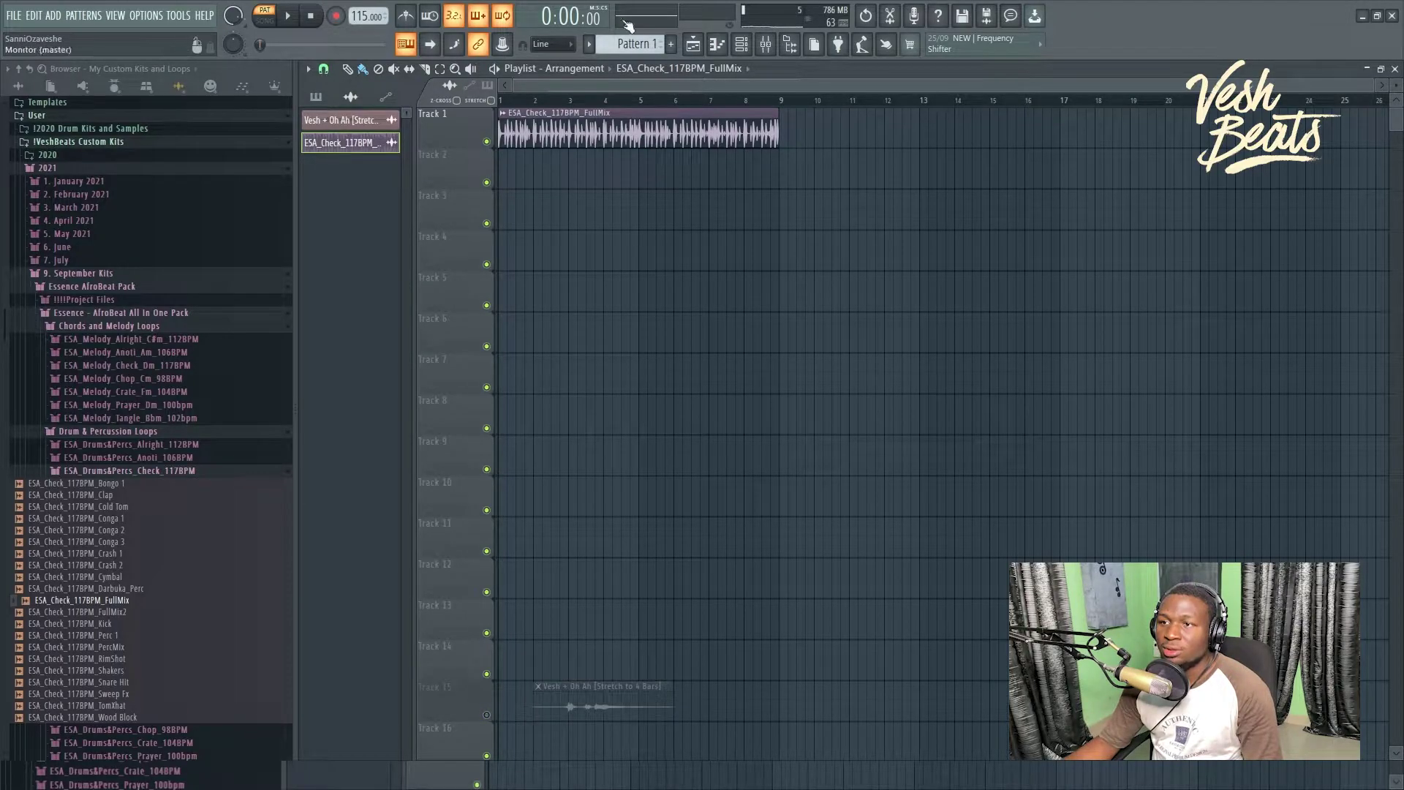
{"action": "left_click", "coordinate": [611, 41]}
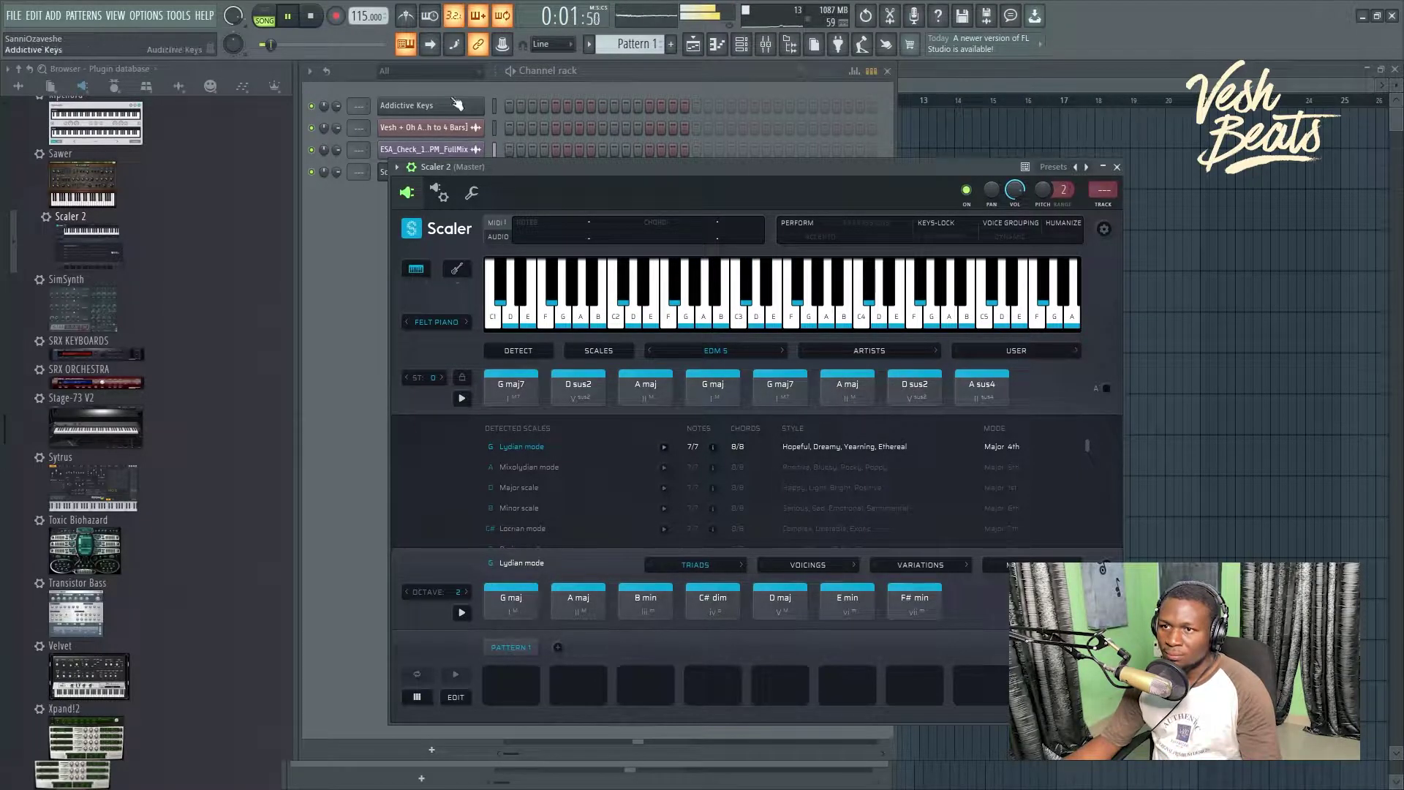
Step: Stop playback and audition the G maj7, A maj and G maj chords of Scaler 2's EDM 5 set
{"action": "left_click", "coordinate": [311, 18]}
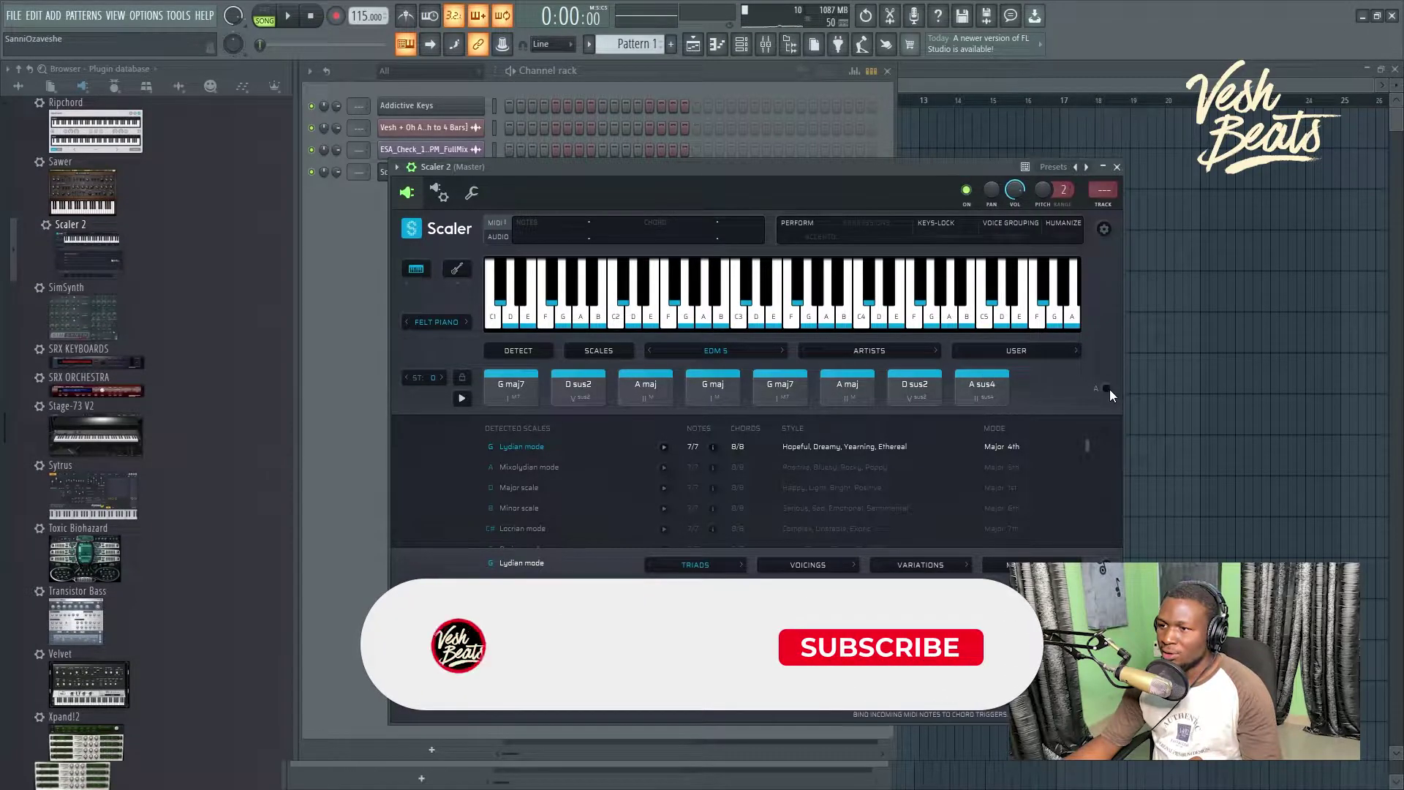
{"action": "left_click", "coordinate": [789, 386]}
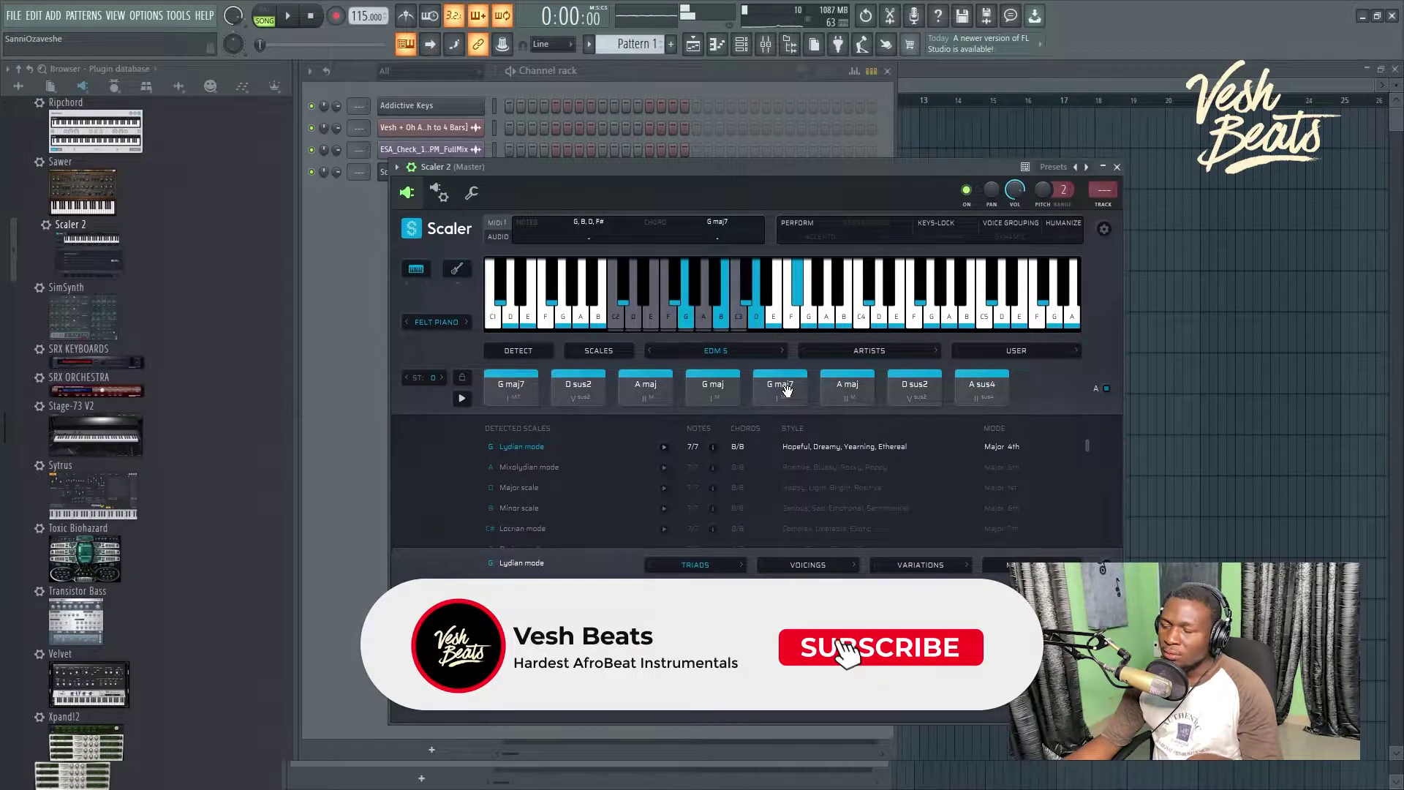
{"action": "left_click", "coordinate": [849, 392]}
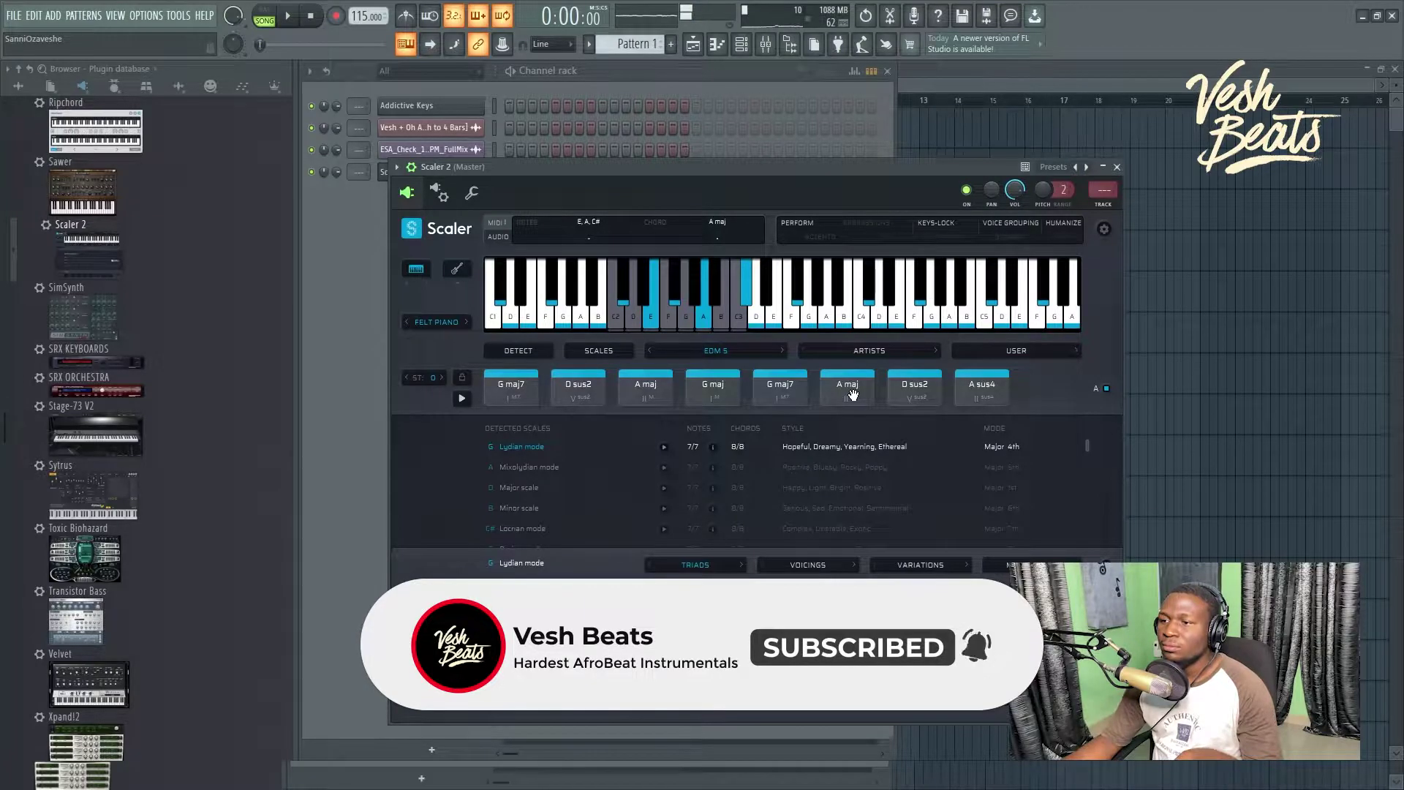
{"action": "left_click", "coordinate": [714, 392]}
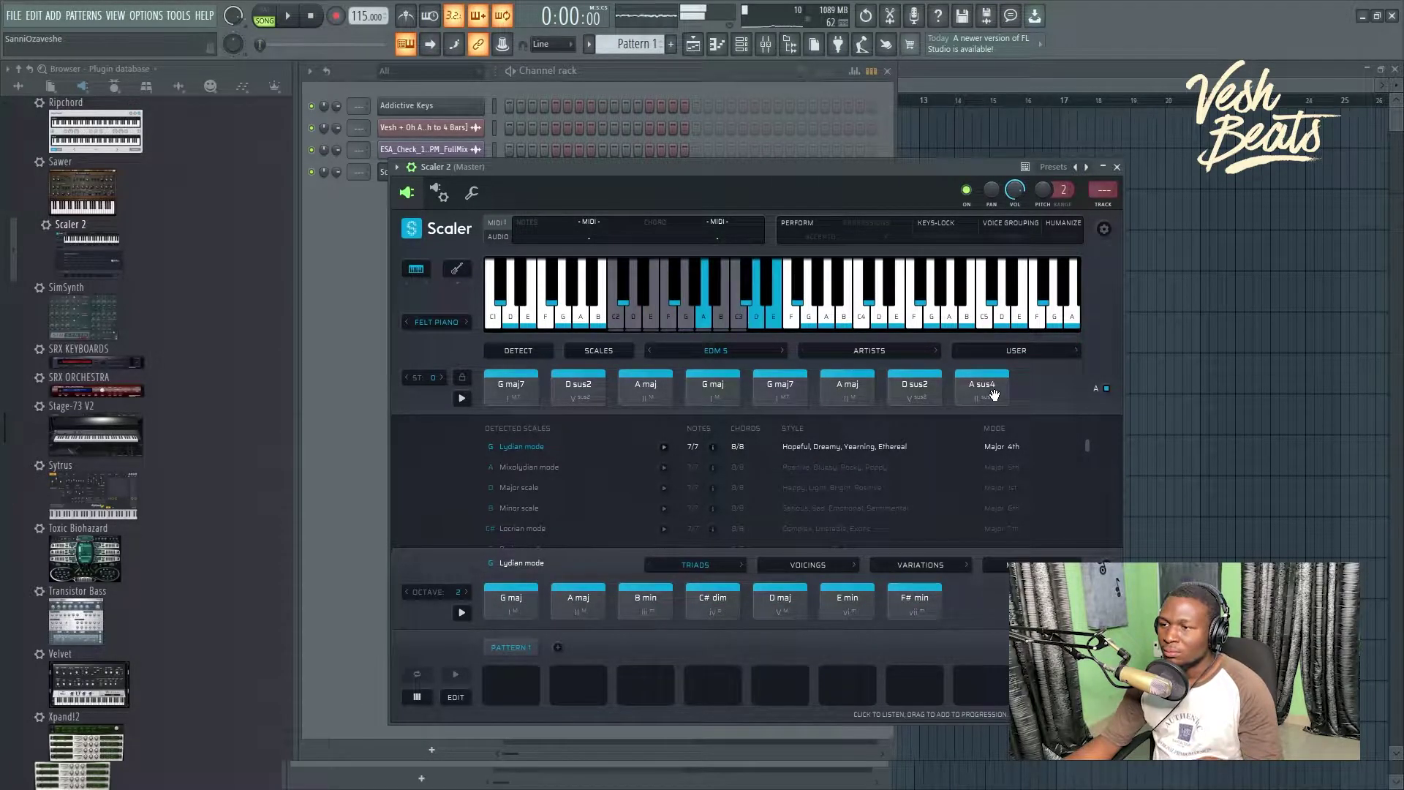
{"action": "left_click", "coordinate": [795, 378]}
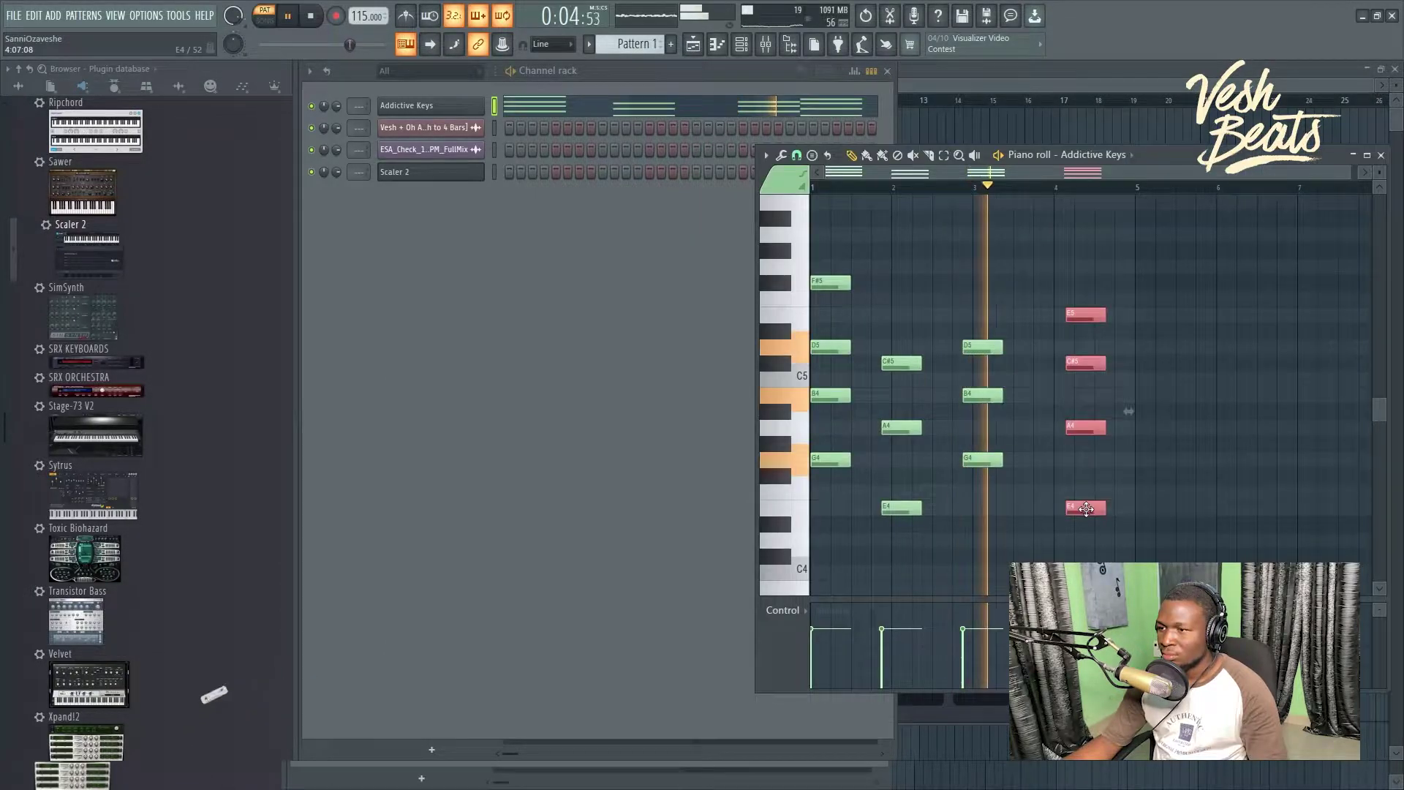
Step: Move the fourth Addictive Keys chord to about the middle of bar 4 and check the third chord's timing
{"action": "left_click_drag", "start_coordinate": [1092, 509], "coordinate": [1095, 500]}
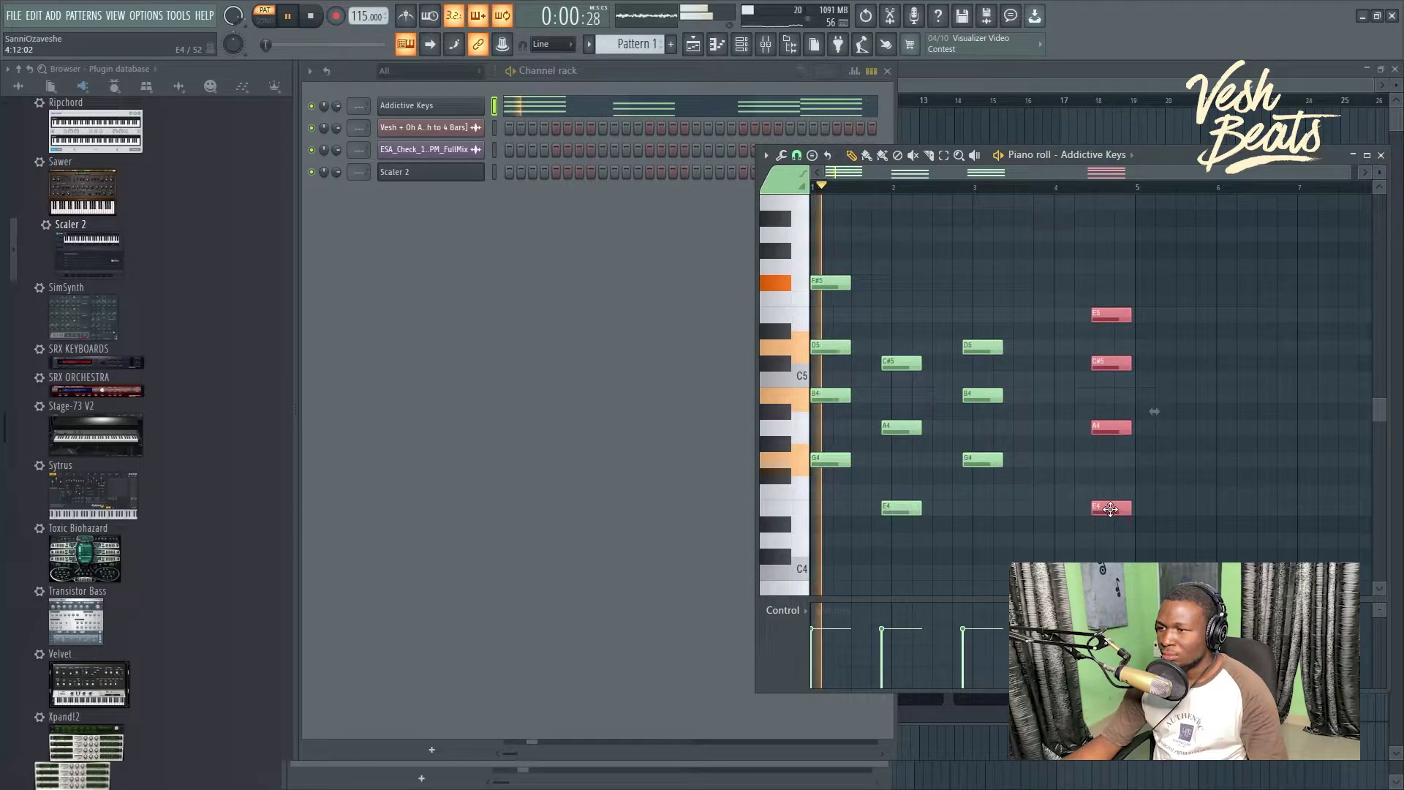
{"action": "left_click_drag", "start_coordinate": [993, 321], "coordinate": [977, 454]}
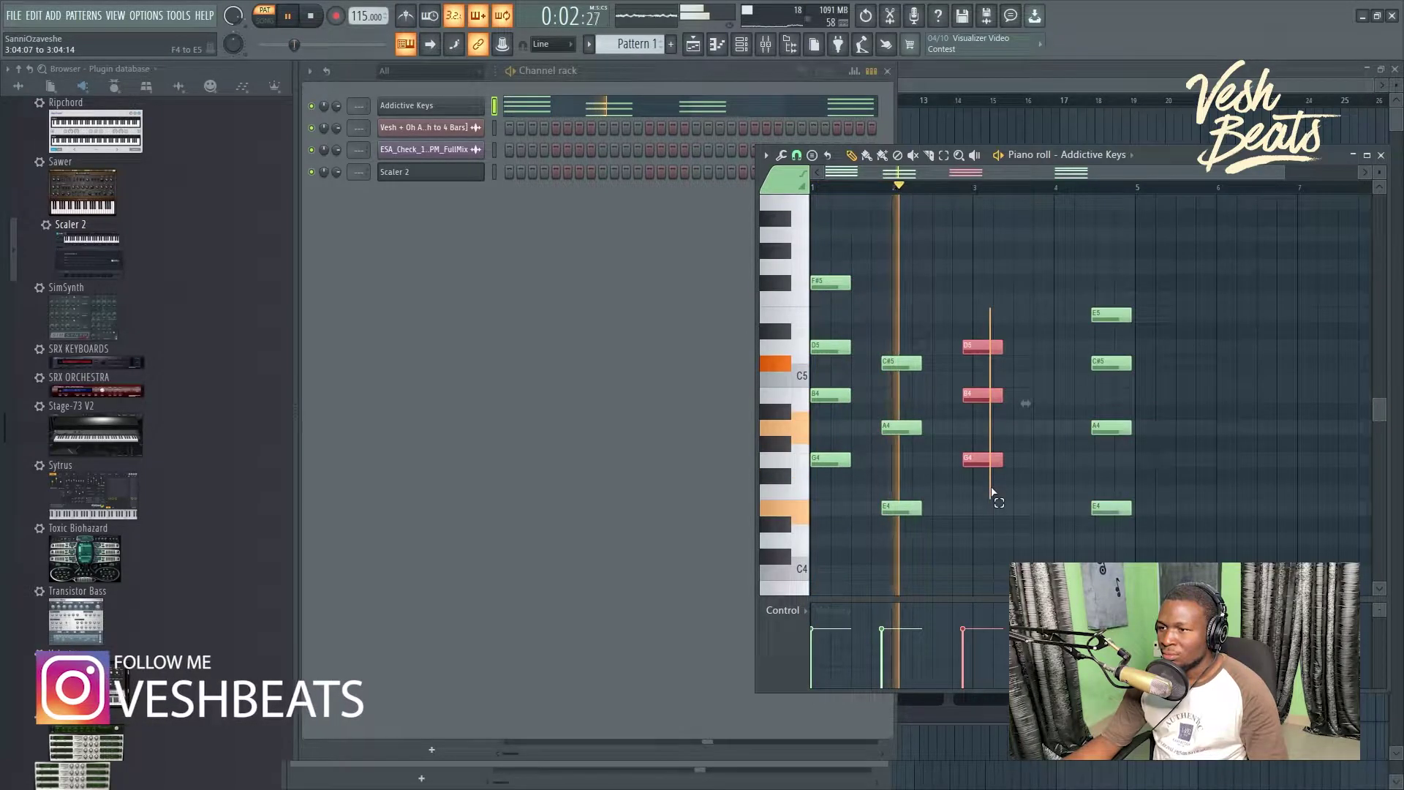
{"action": "scroll", "coordinate": [997, 492], "scroll_direction": "up", "scroll_amount": 3}
{"action": "key", "text": "space"}
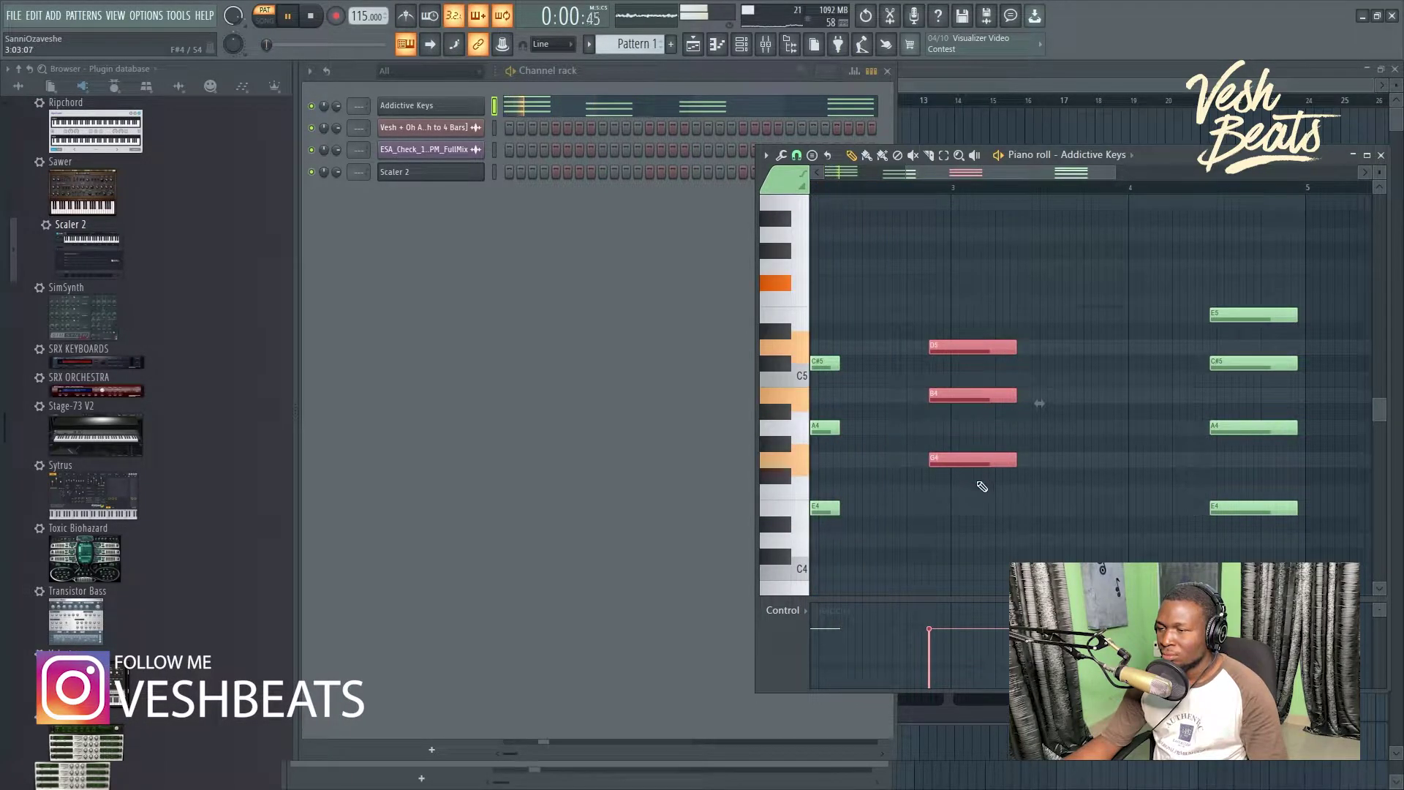
{"action": "left_click", "coordinate": [981, 484]}
{"action": "scroll", "coordinate": [996, 476], "scroll_direction": "down", "scroll_amount": 2}
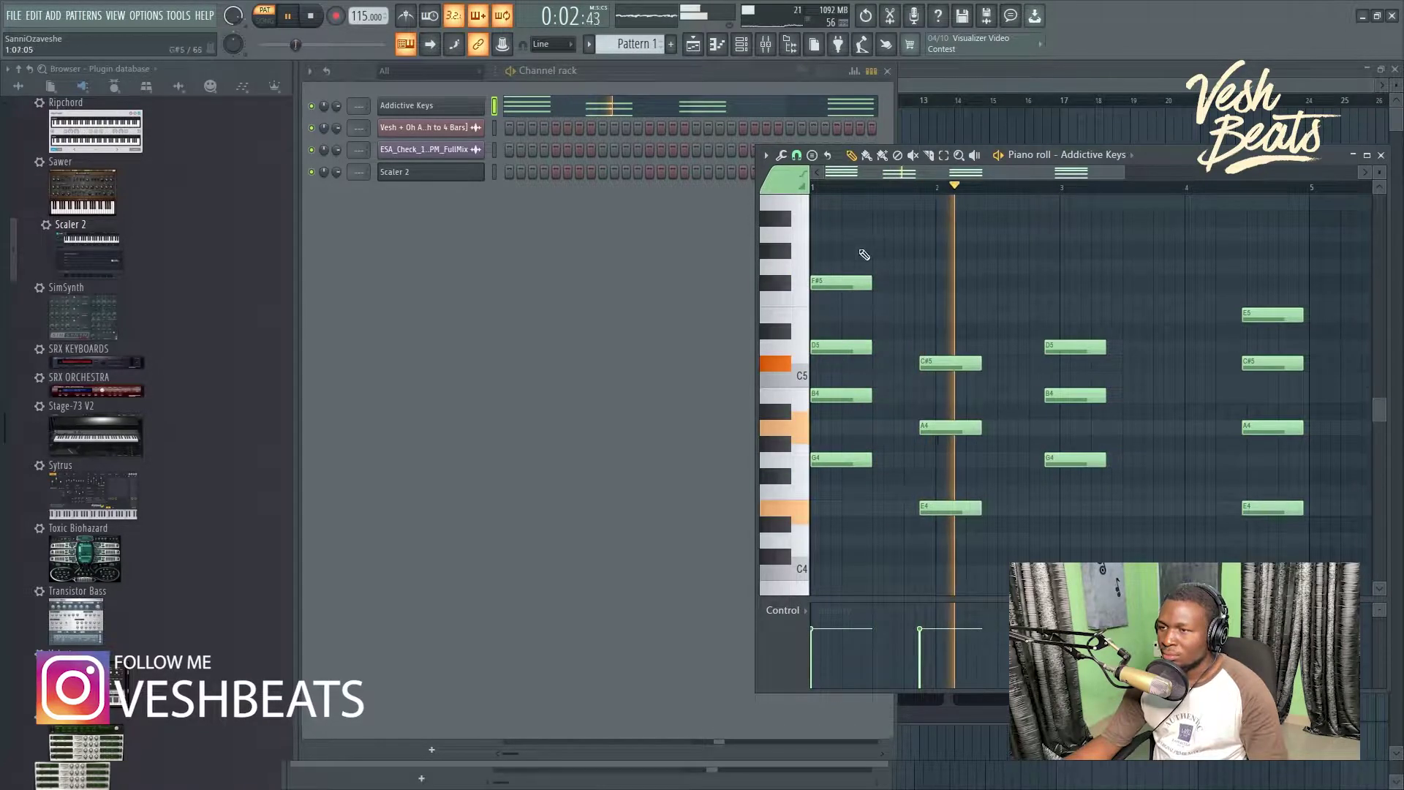
Step: Place Pattern 1 twice in a row on Track 2 and reopen its Addictive Keys chords in the piano roll
{"action": "key", "text": "space"}
{"action": "key", "text": "F5"}
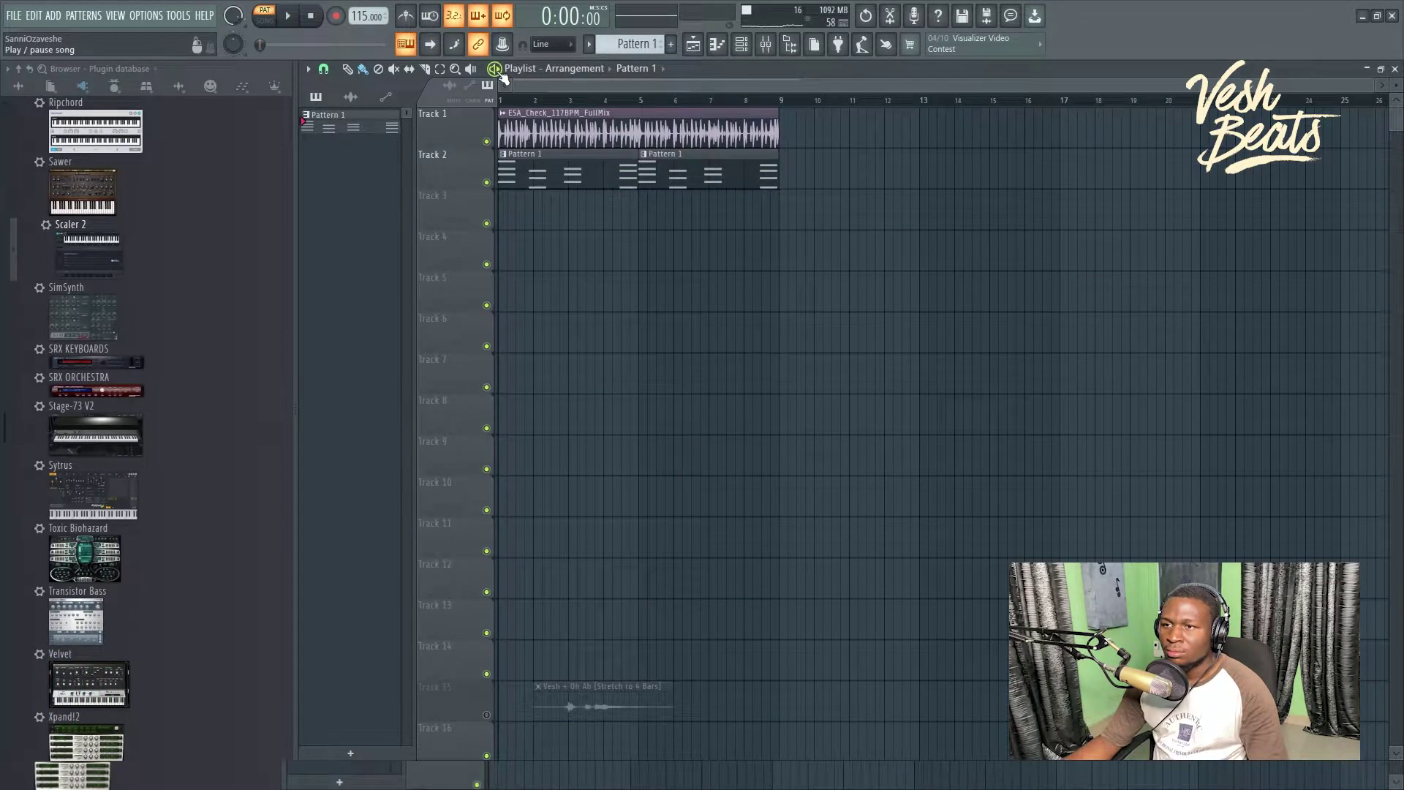
{"action": "double_click", "coordinate": [585, 184]}
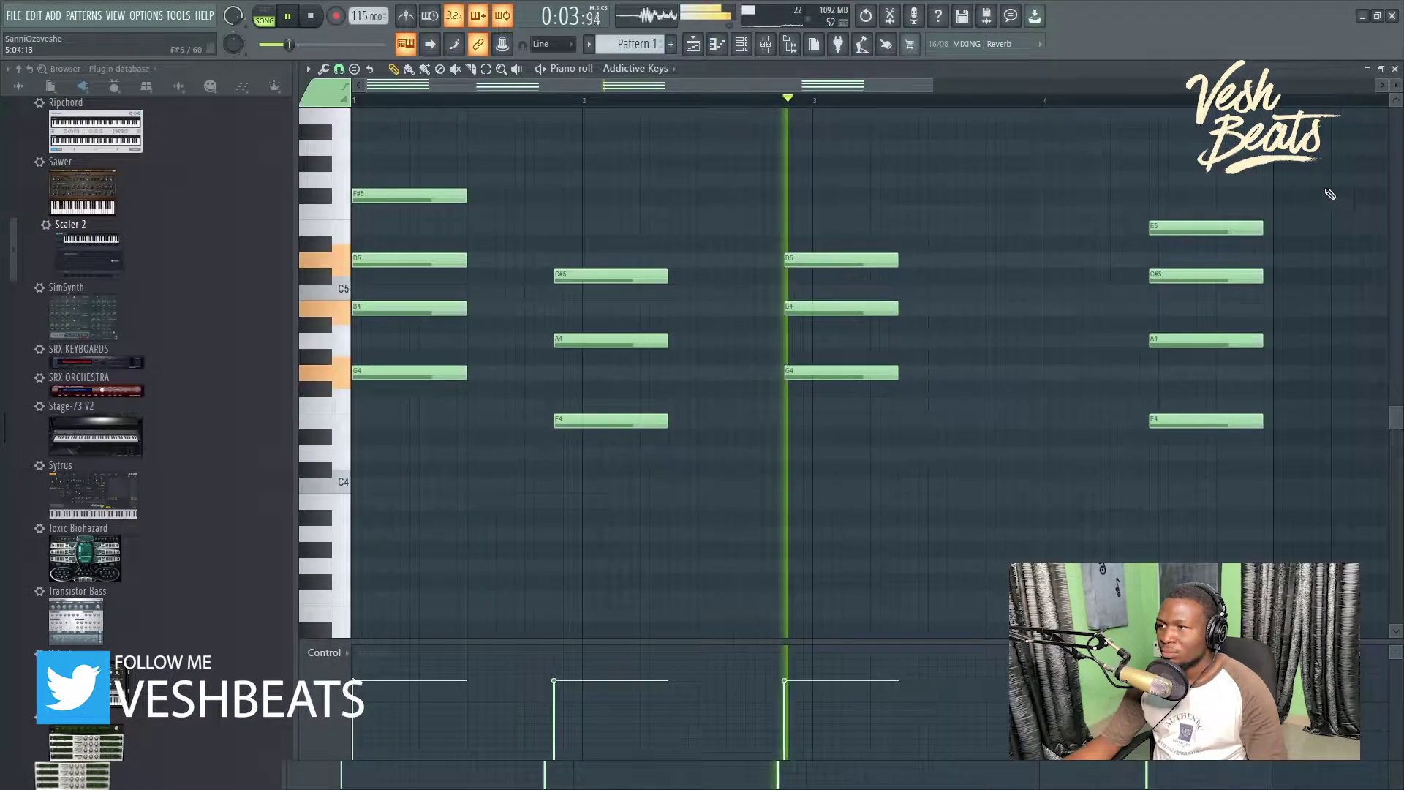
Step: Lengthen the chords until they connect, with G4-B4-D5 repeated just before bar 4 and the last chord starting slightly earlier
{"action": "left_click", "coordinate": [1367, 155]}
{"action": "left_click_drag", "start_coordinate": [910, 427], "coordinate": [1035, 258]}
{"action": "left_click_drag", "start_coordinate": [1180, 206], "coordinate": [1176, 418]}
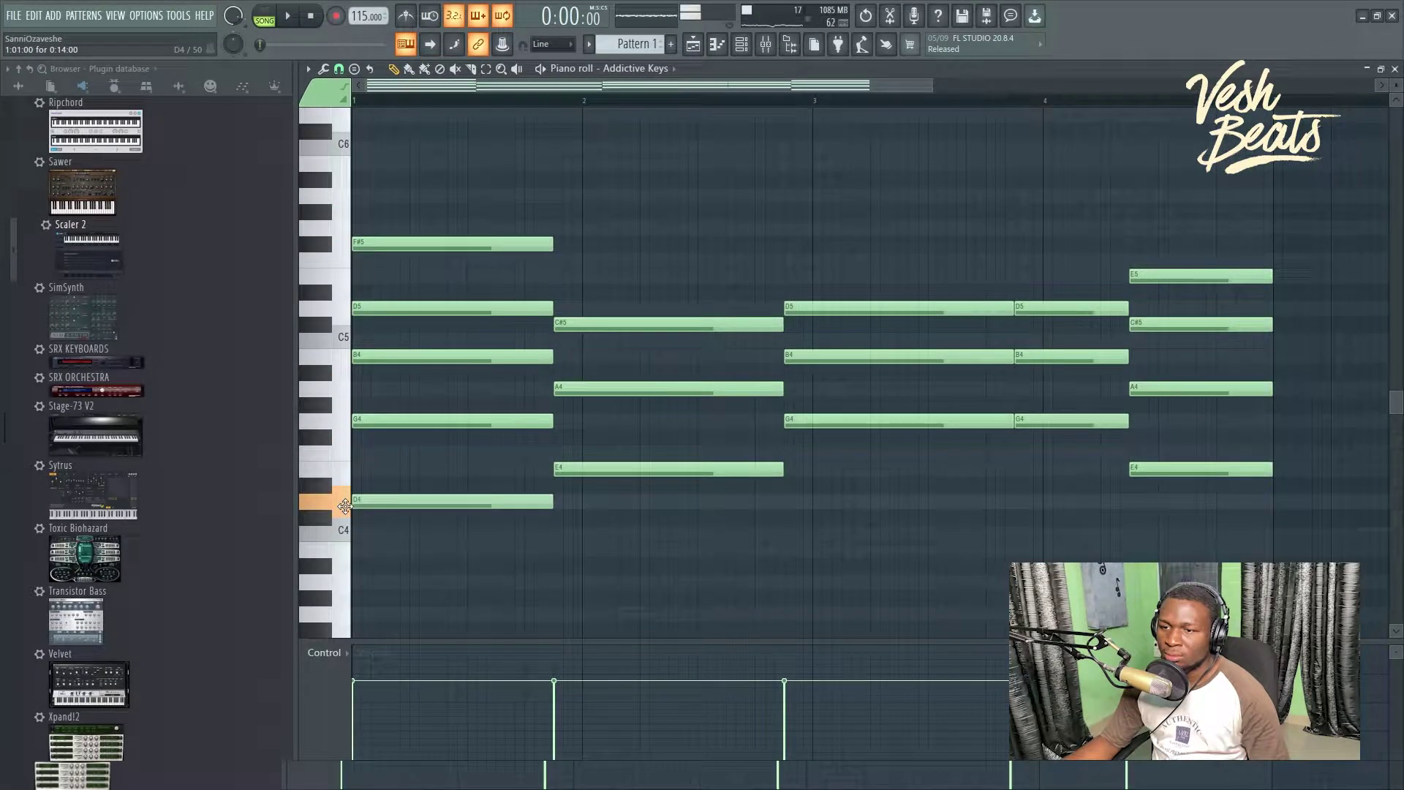
Step: Lower the bass note under the first chord to B3 and check it by playback
{"action": "key", "text": "space"}
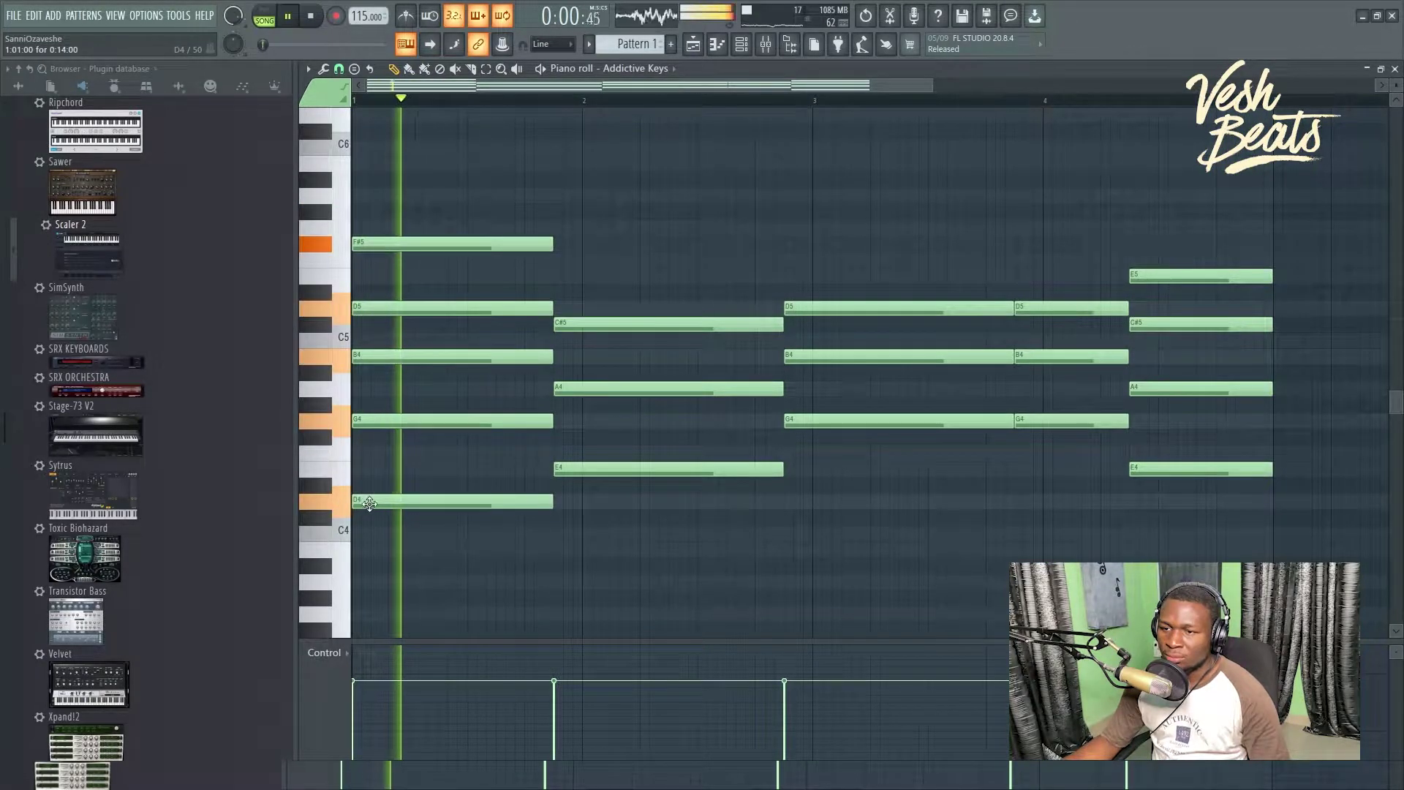
{"action": "key", "text": "space"}
{"action": "left_click_drag", "start_coordinate": [344, 506], "coordinate": [378, 549]}
{"action": "key", "text": "space"}
{"action": "key", "text": "space"}
{"action": "key", "text": "space"}
{"action": "key", "text": "space"}
{"action": "key", "text": "space"}
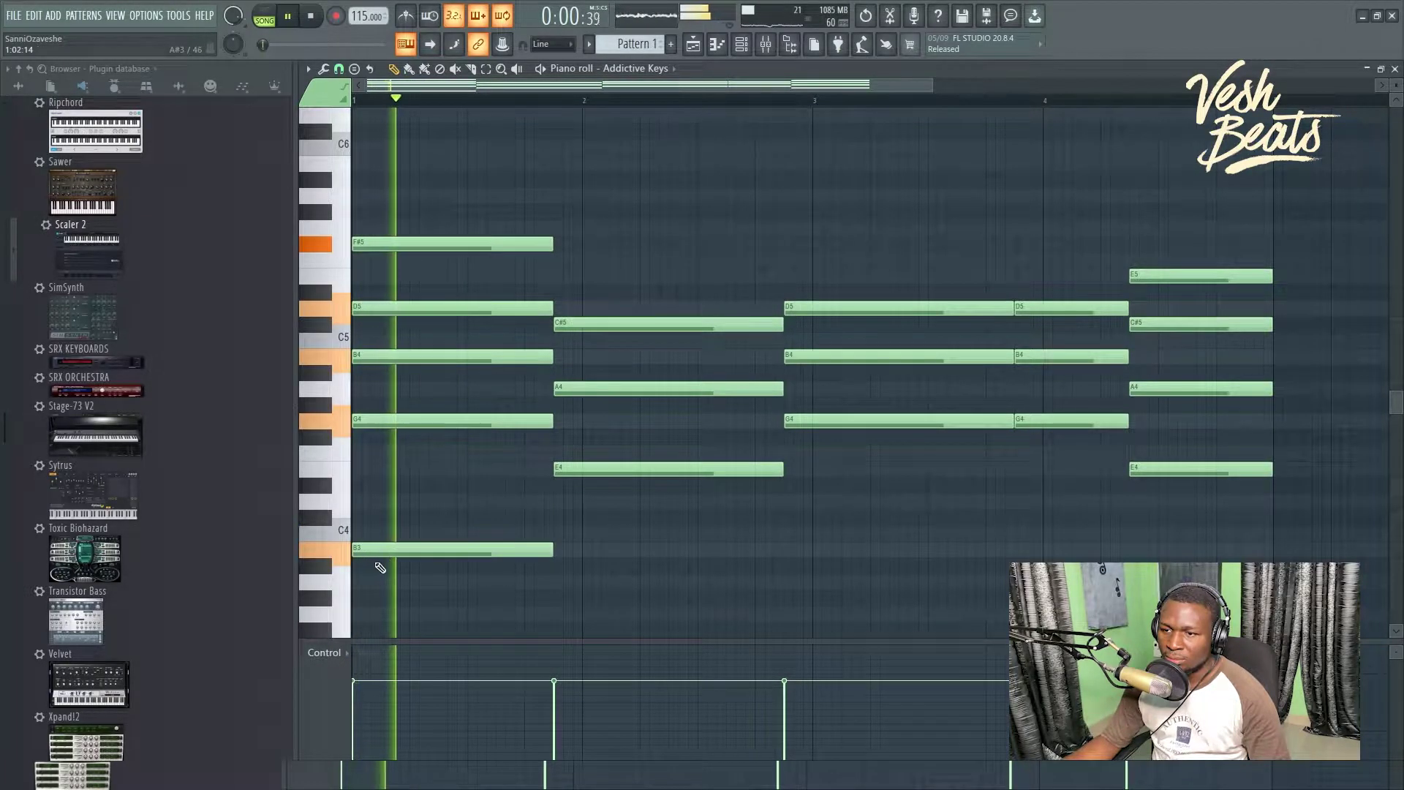
{"action": "key", "text": "space"}
Step: Add a C#4 bass note under the second chord and D4 under both G chords, extended to meet the following chords
{"action": "left_click", "coordinate": [555, 533]}
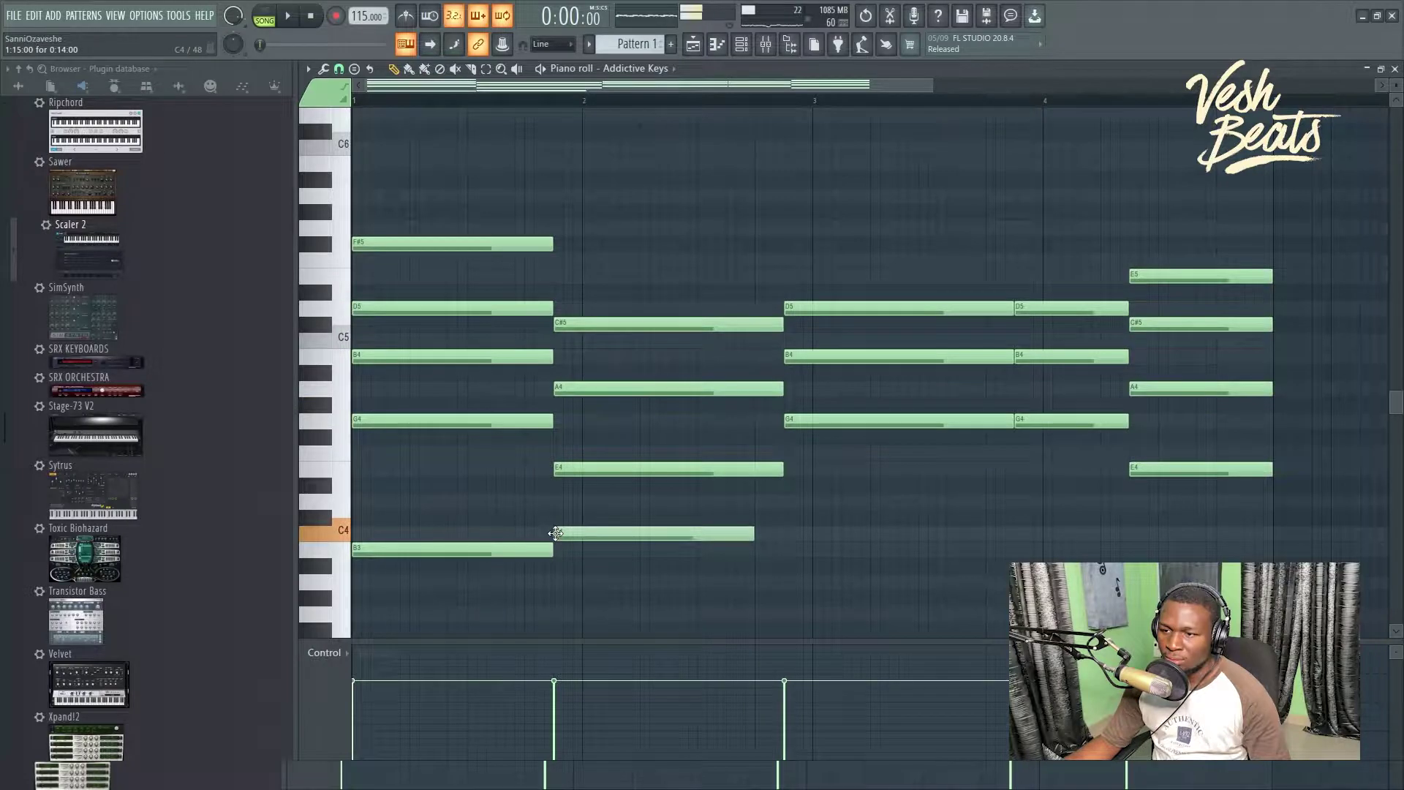
{"action": "left_click_drag", "start_coordinate": [558, 512], "coordinate": [557, 497]}
{"action": "scroll", "coordinate": [512, 512], "scroll_direction": "down", "scroll_amount": 1}
{"action": "key", "text": "space"}
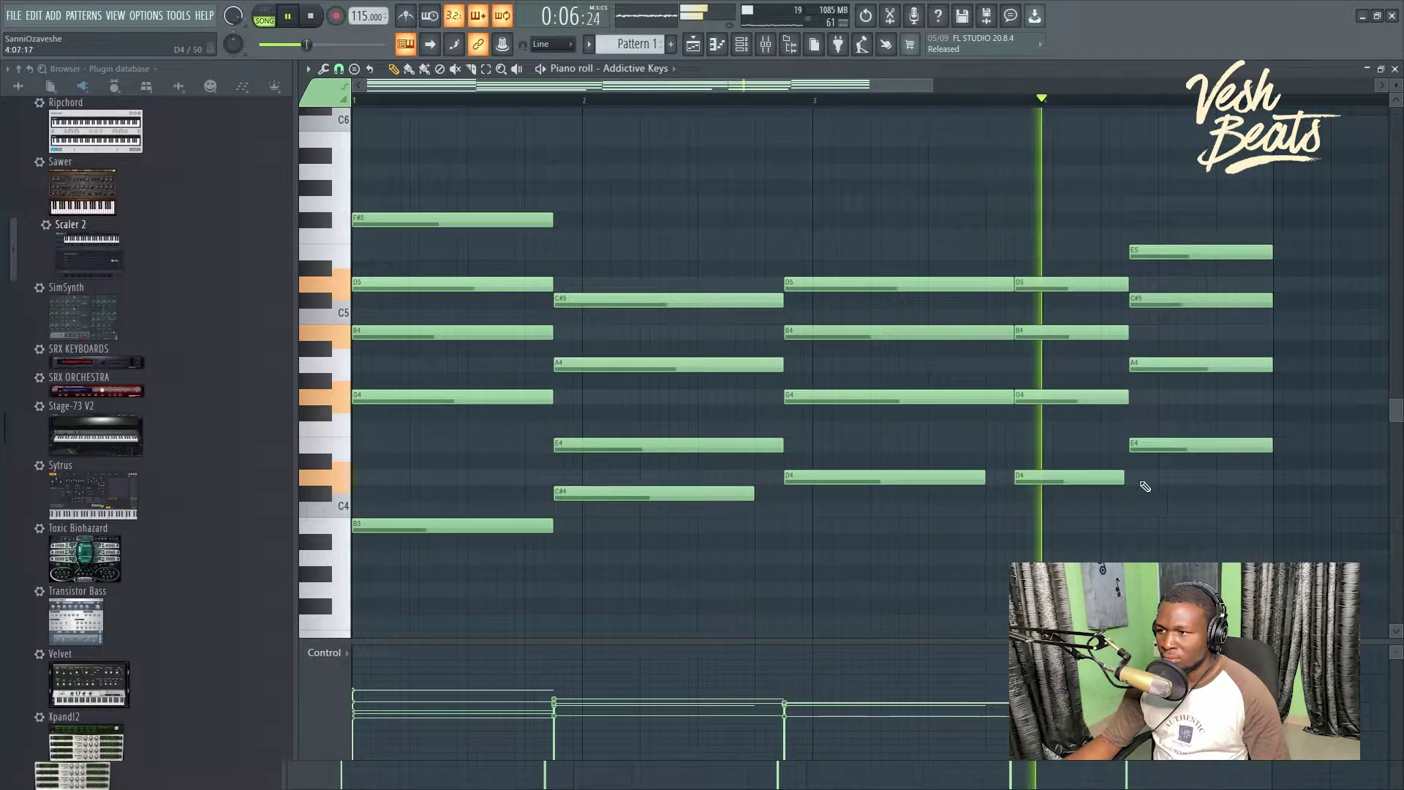
{"action": "key", "text": "ctrl+l"}
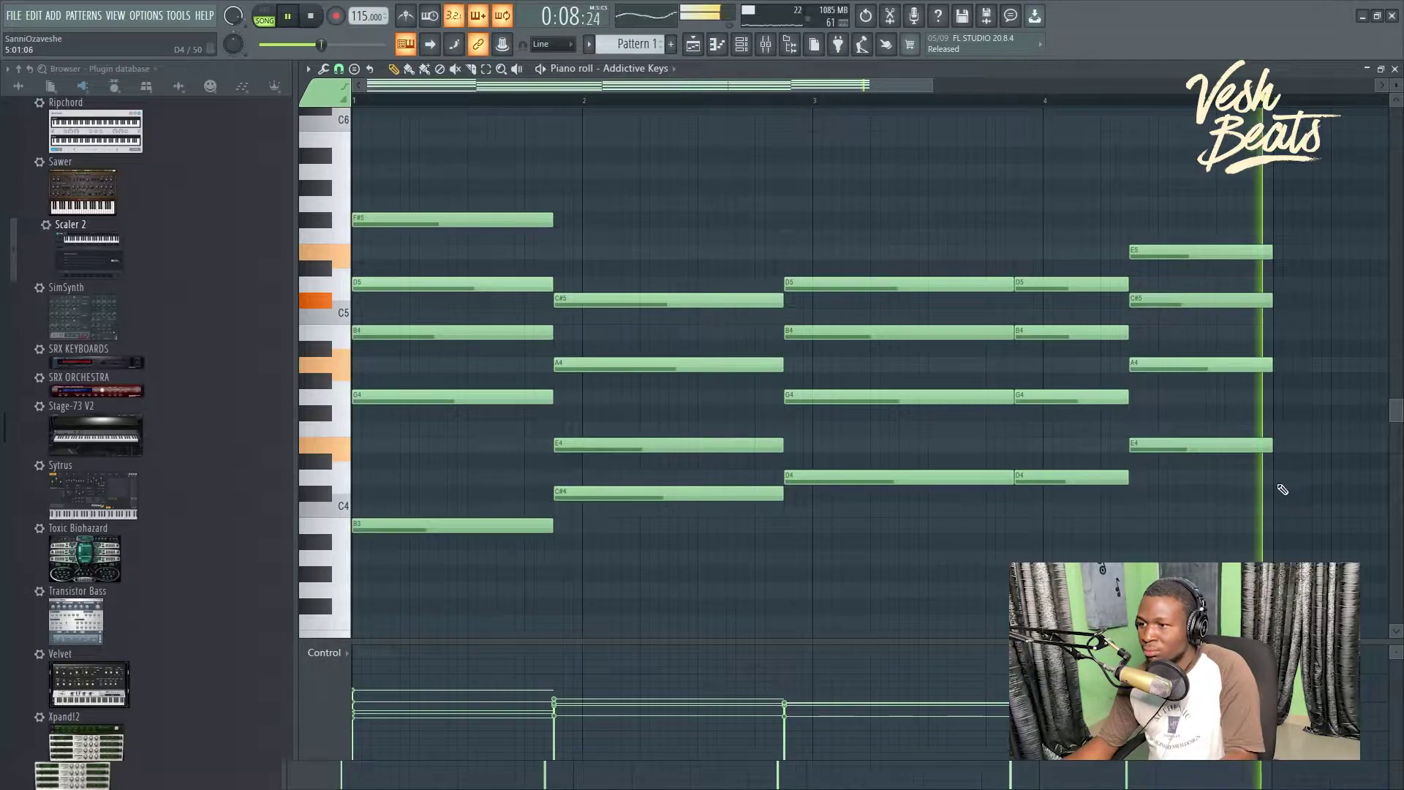
{"action": "key", "text": "space"}
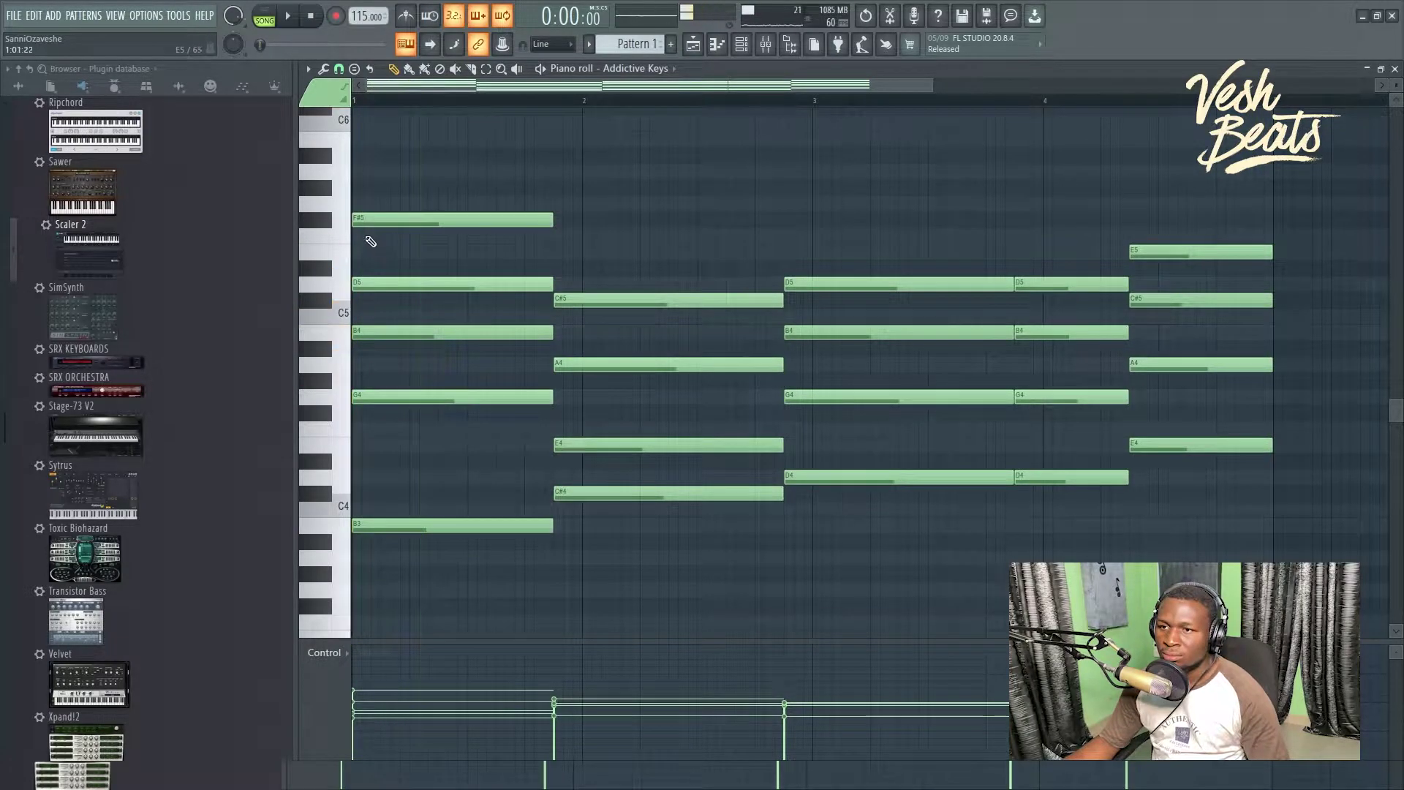
Step: Add a B5 top note above the first chord and check it by playback
{"action": "left_click", "coordinate": [360, 180]}
{"action": "left_click_drag", "start_coordinate": [360, 179], "coordinate": [354, 146]}
{"action": "key", "text": "space"}
{"action": "scroll", "coordinate": [517, 302], "scroll_direction": "up", "scroll_amount": 3}
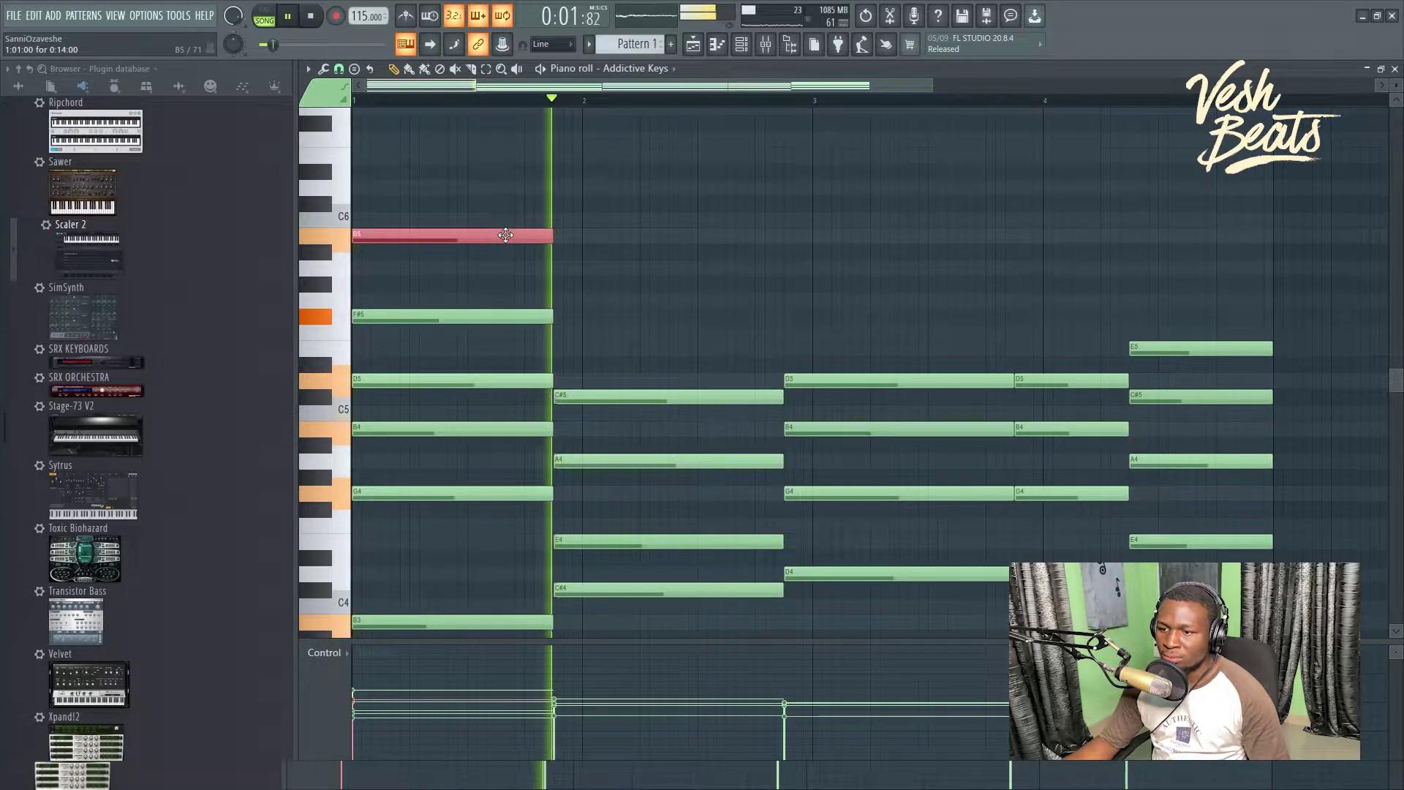
{"action": "key", "text": "space"}
Step: Add A5 above the second chord, a short E5 leading into the third, and F#5 above both G chords
{"action": "left_click", "coordinate": [555, 300]}
{"action": "left_click_drag", "start_coordinate": [556, 300], "coordinate": [557, 268]}
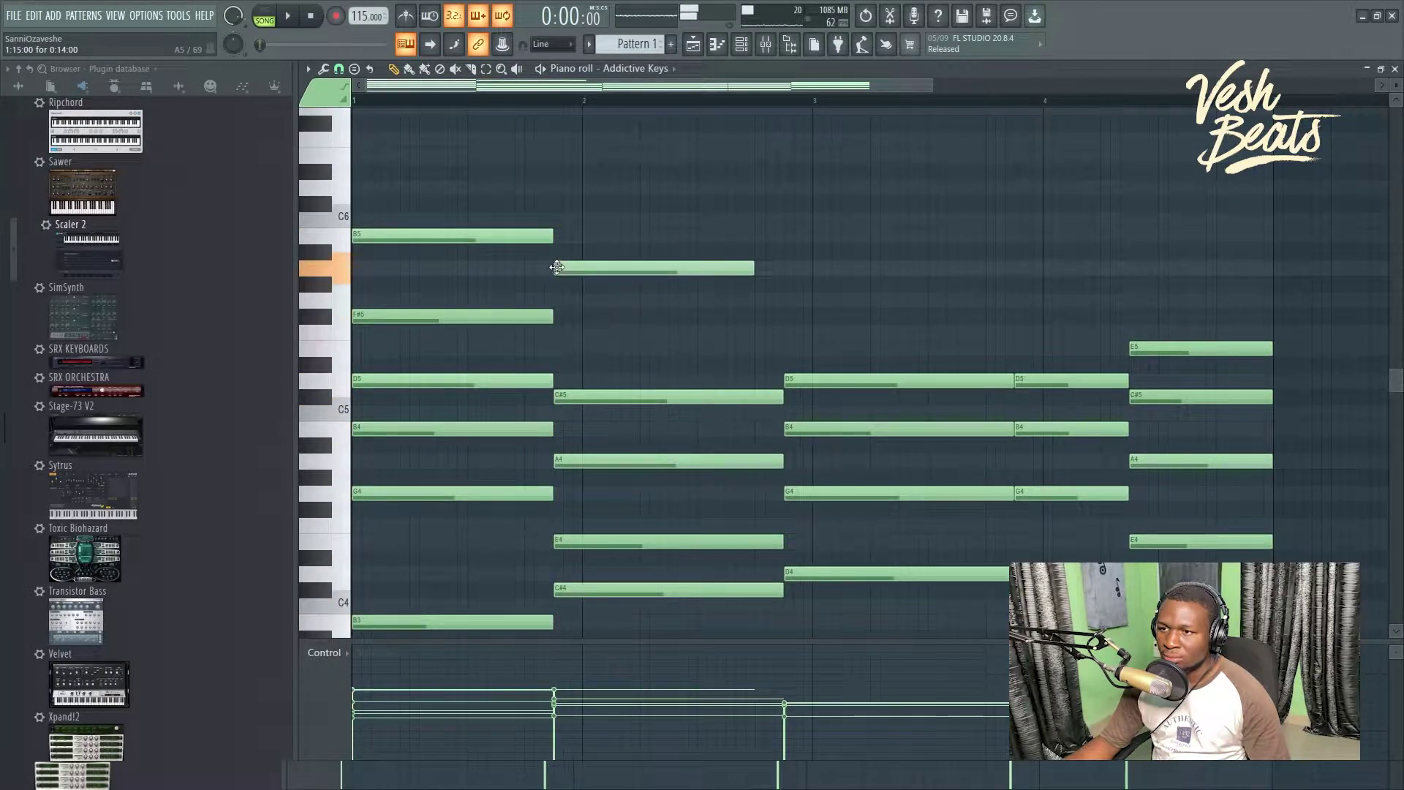
{"action": "key", "text": "space"}
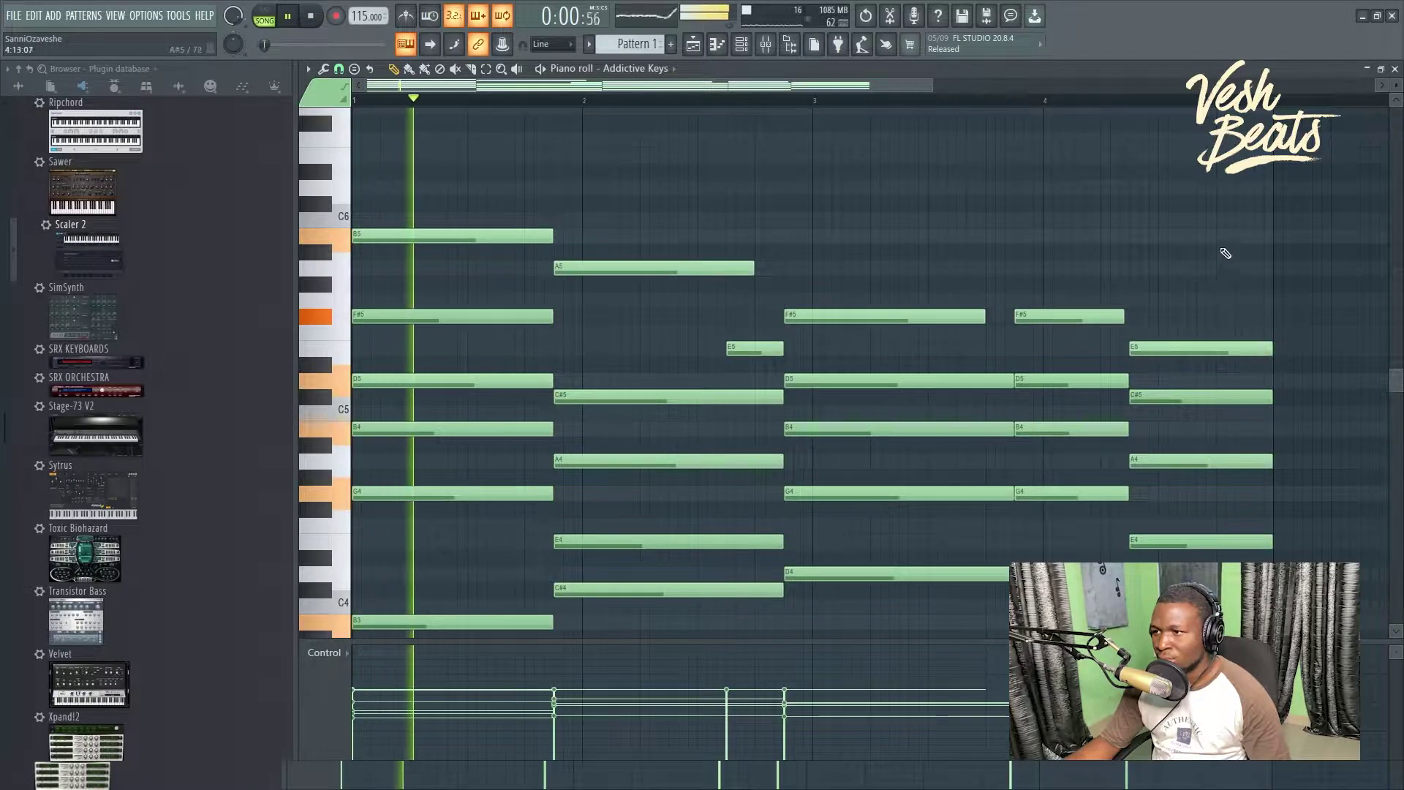
Step: Strum all the chord notes so the higher notes in each chord start slightly later
{"action": "left_click_drag", "start_coordinate": [1235, 194], "coordinate": [522, 625]}
{"action": "key", "text": "alt+r"}
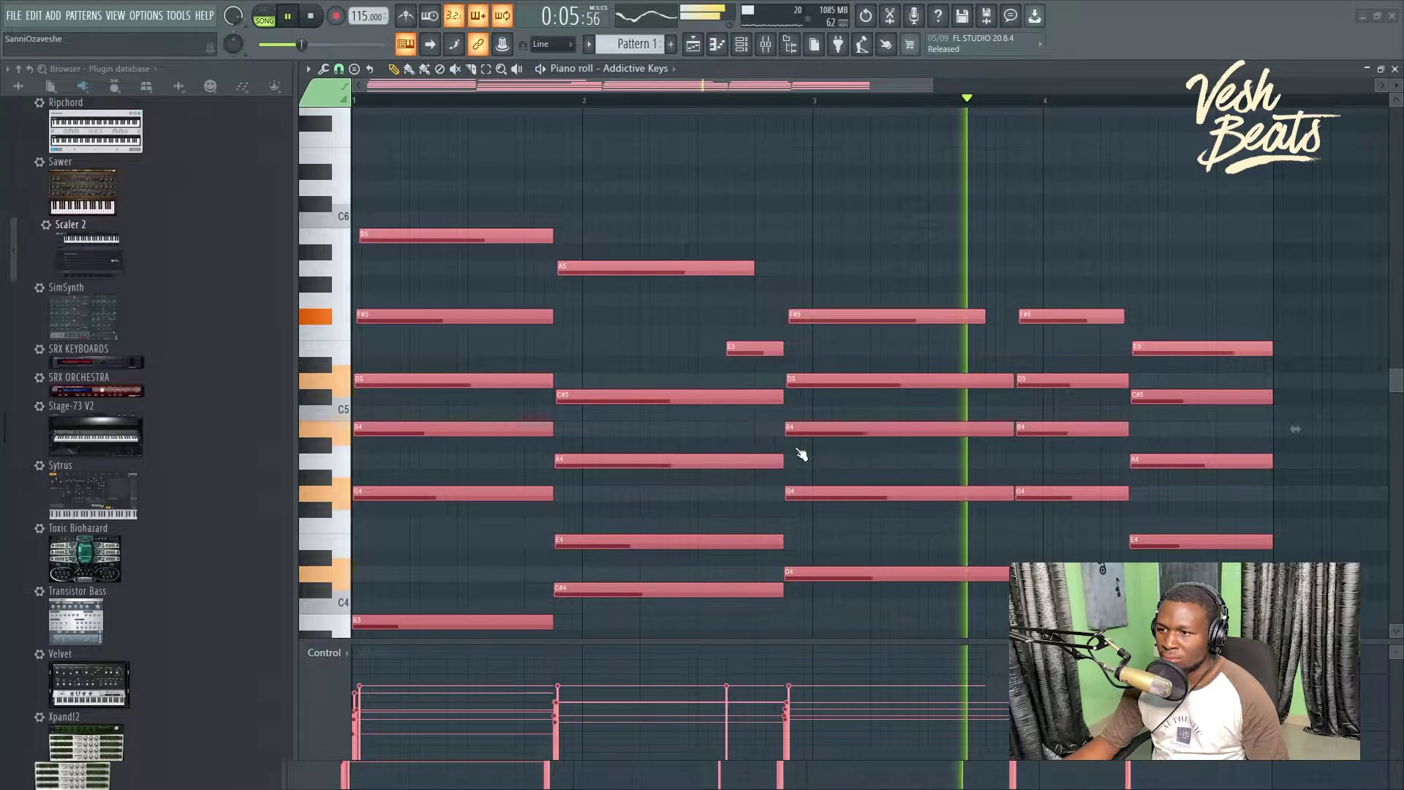
{"action": "key", "text": "ctrl+d"}
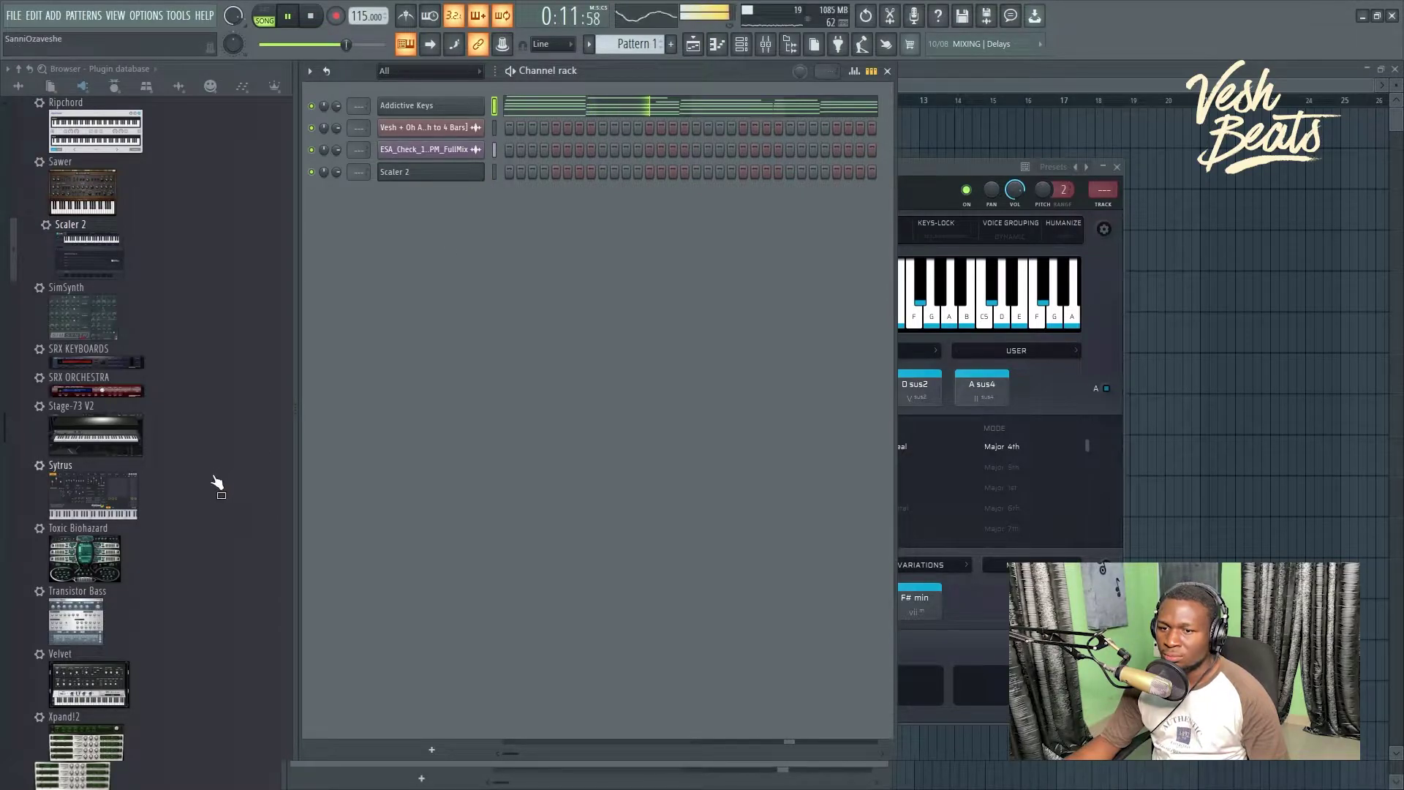
Step: Add SRX KEYBOARDS from the plugin database to the channel rack above Addictive Keys
{"action": "scroll", "coordinate": [212, 484], "scroll_direction": "down", "scroll_amount": 10}
{"action": "scroll", "coordinate": [197, 483], "scroll_direction": "up", "scroll_amount": 10}
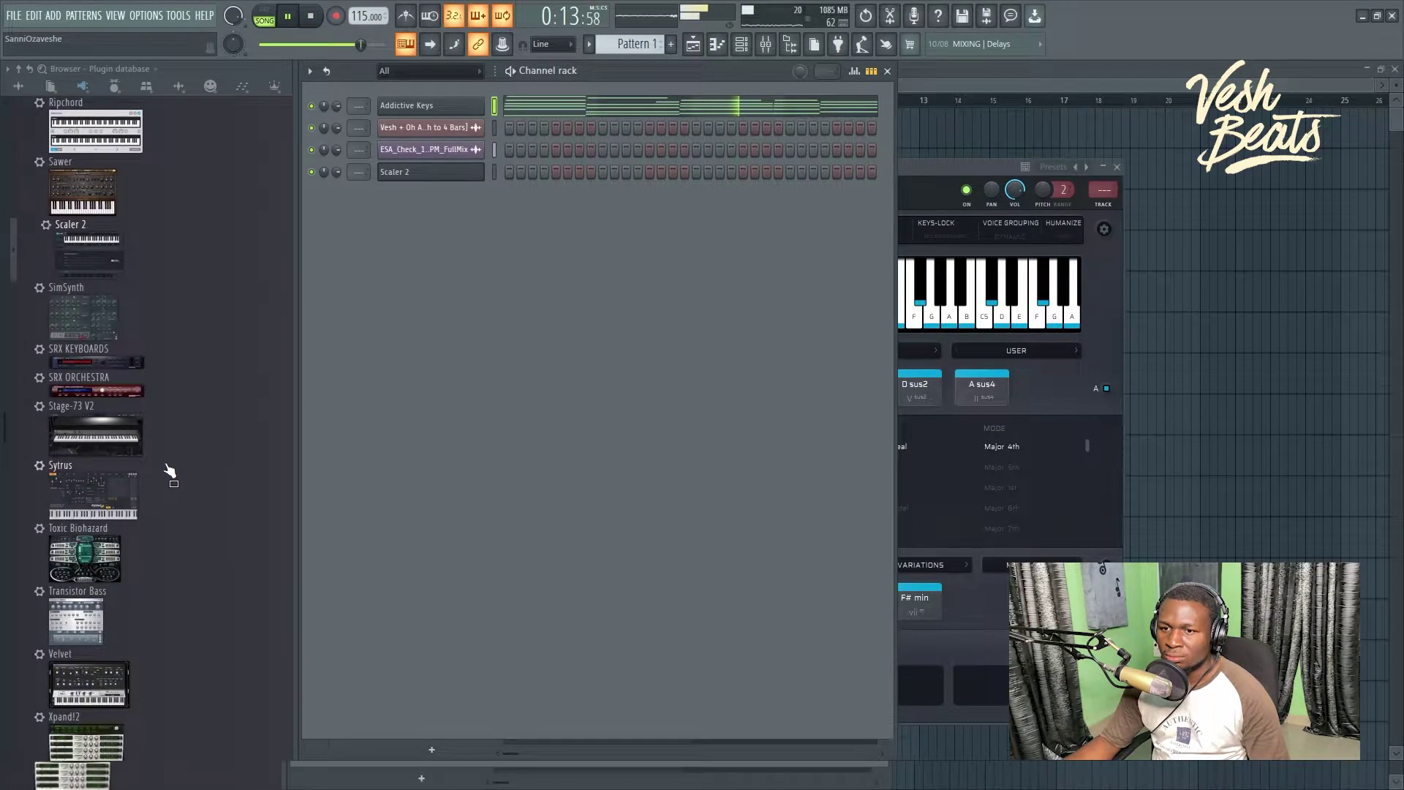
{"action": "left_click_drag", "start_coordinate": [443, 89], "coordinate": [444, 88]}
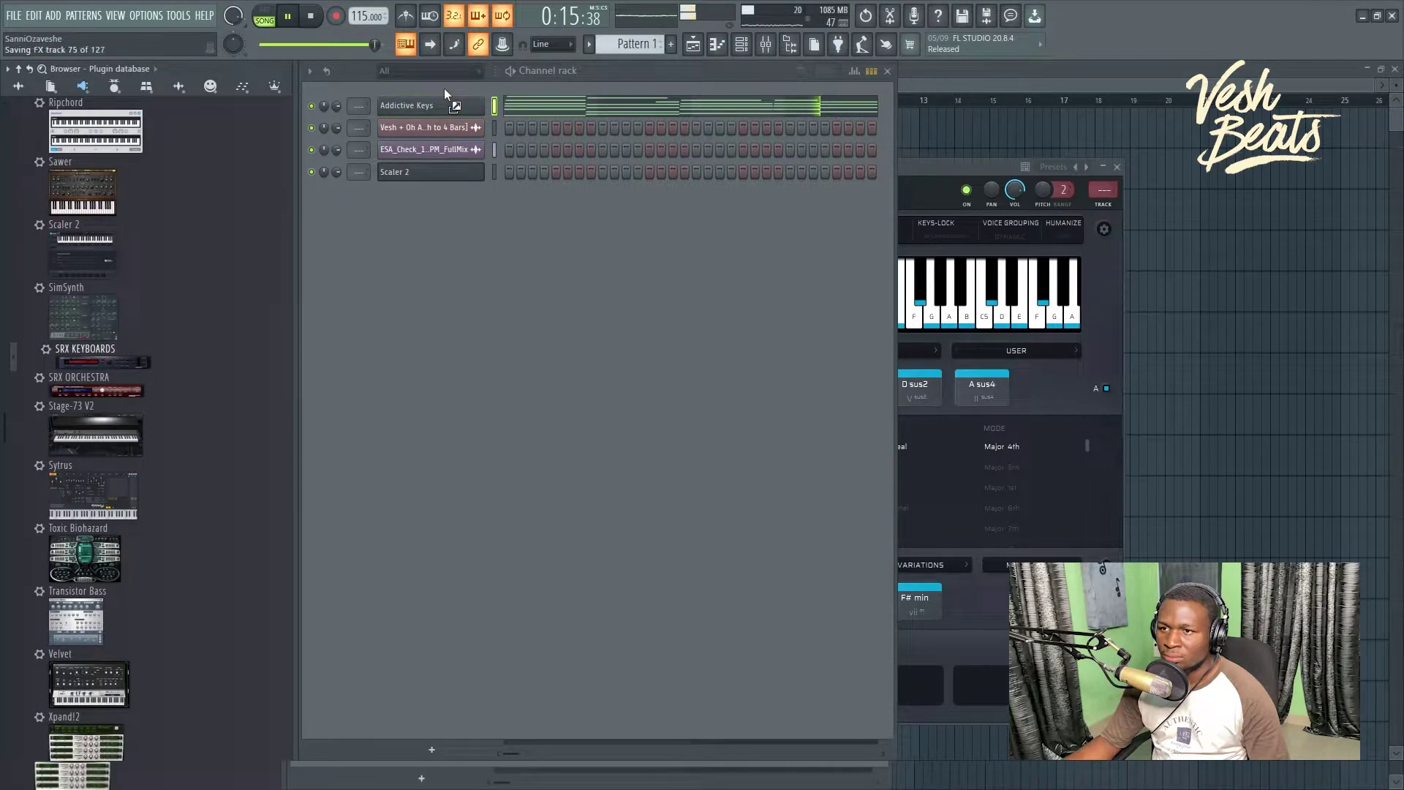
{"action": "left_click", "coordinate": [291, 16]}
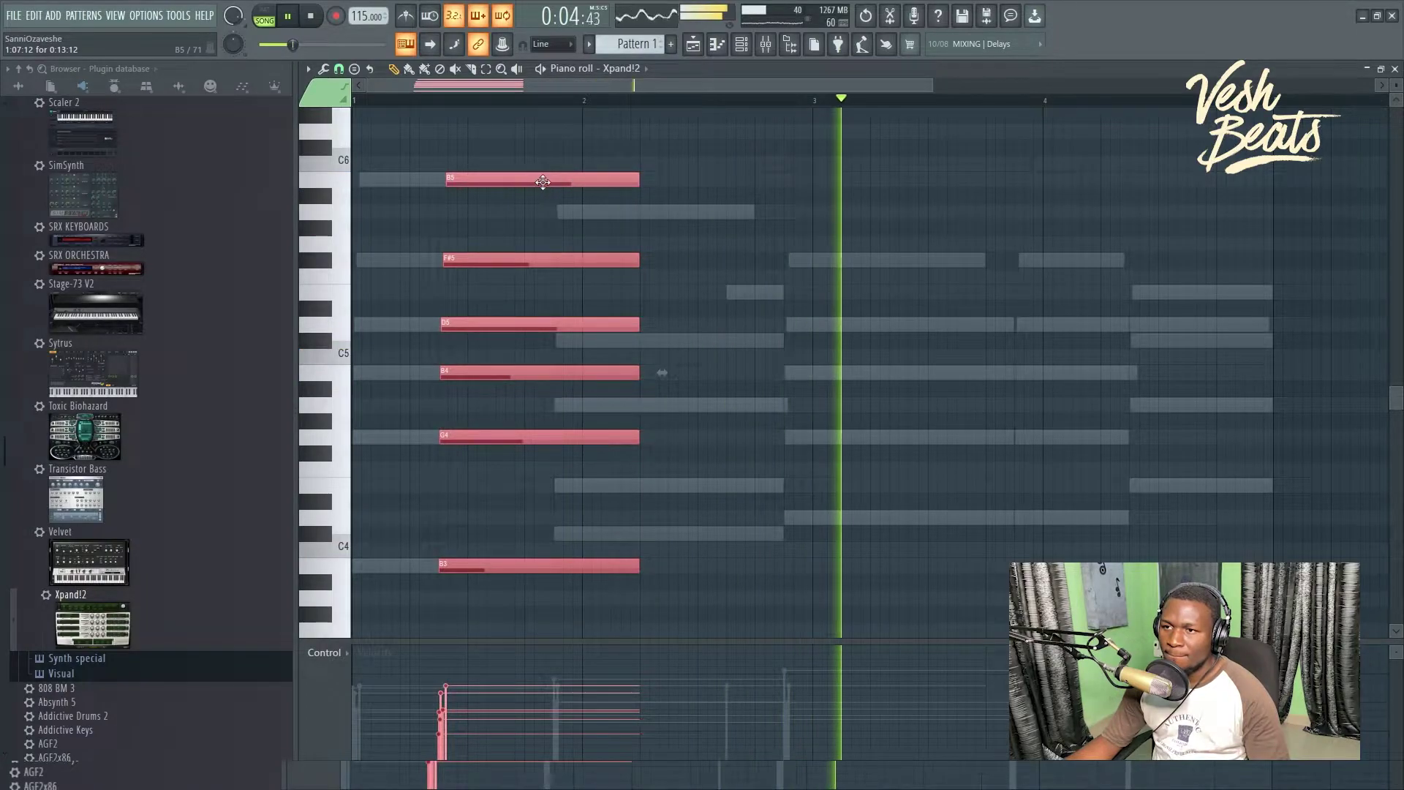
Step: Move the first Xpand!2 chord later in bar 1 and shorten it to end just before the second chord begins
{"action": "left_click_drag", "start_coordinate": [505, 178], "coordinate": [560, 178]}
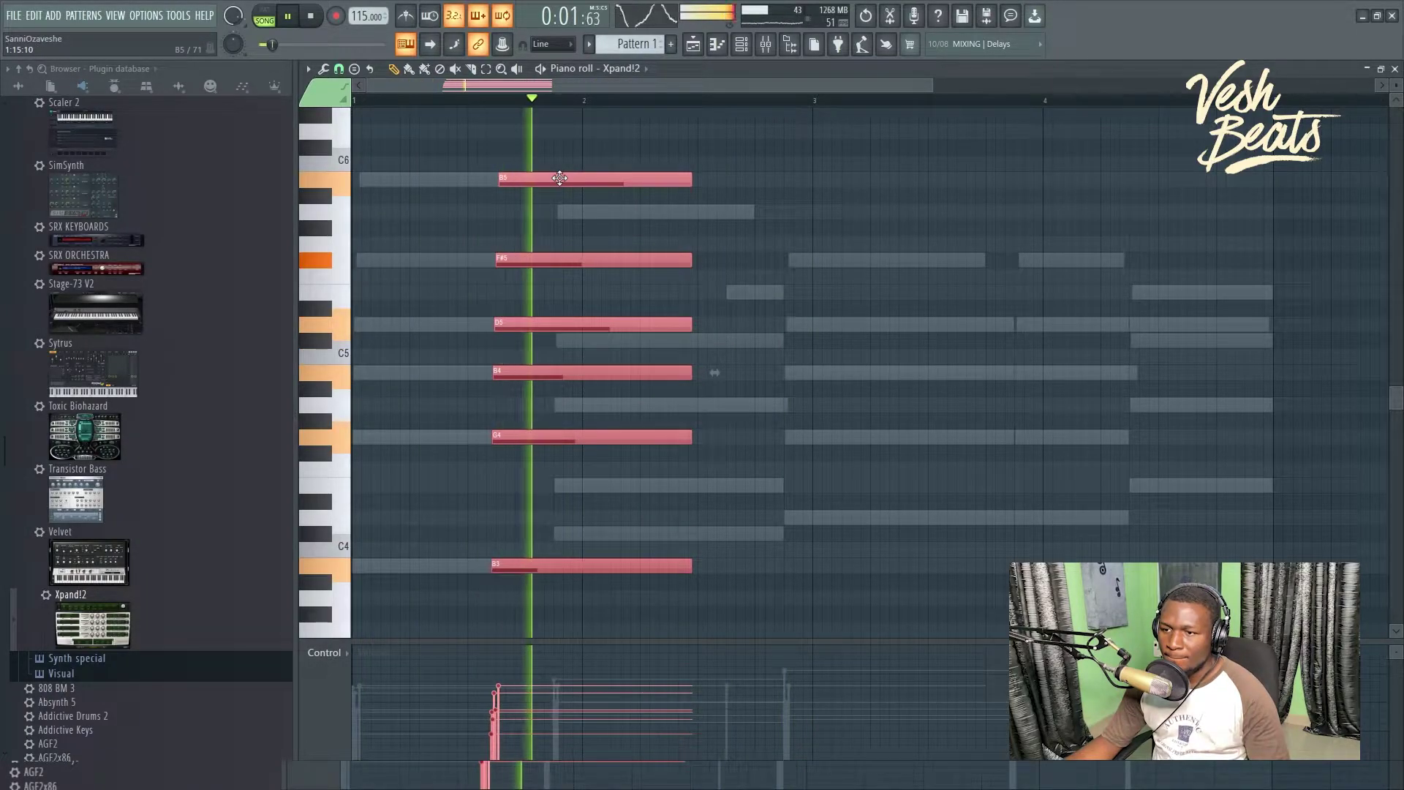
{"action": "key", "text": "space"}
{"action": "scroll", "coordinate": [568, 492], "scroll_direction": "up", "scroll_amount": 4}
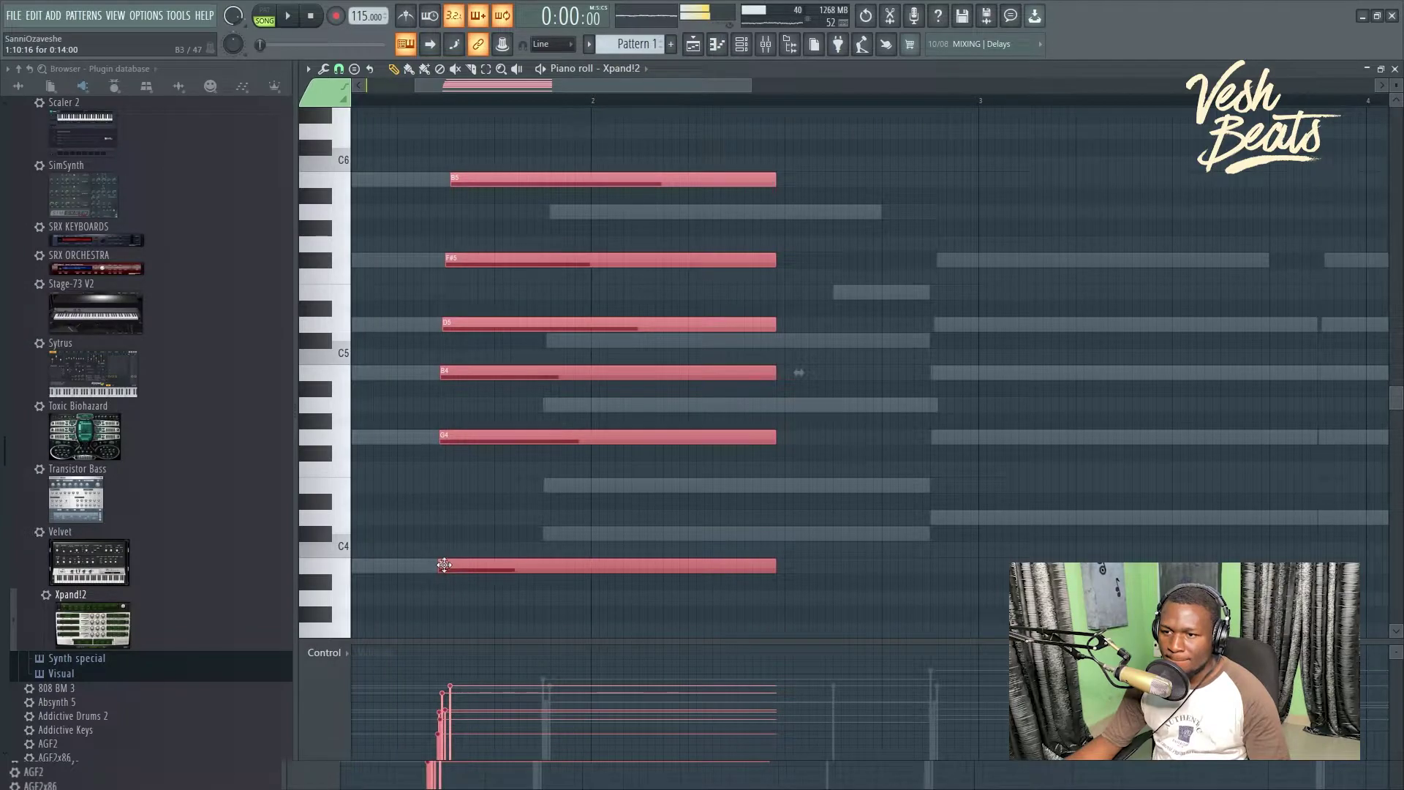
{"action": "left_click_drag", "start_coordinate": [781, 567], "coordinate": [541, 569]}
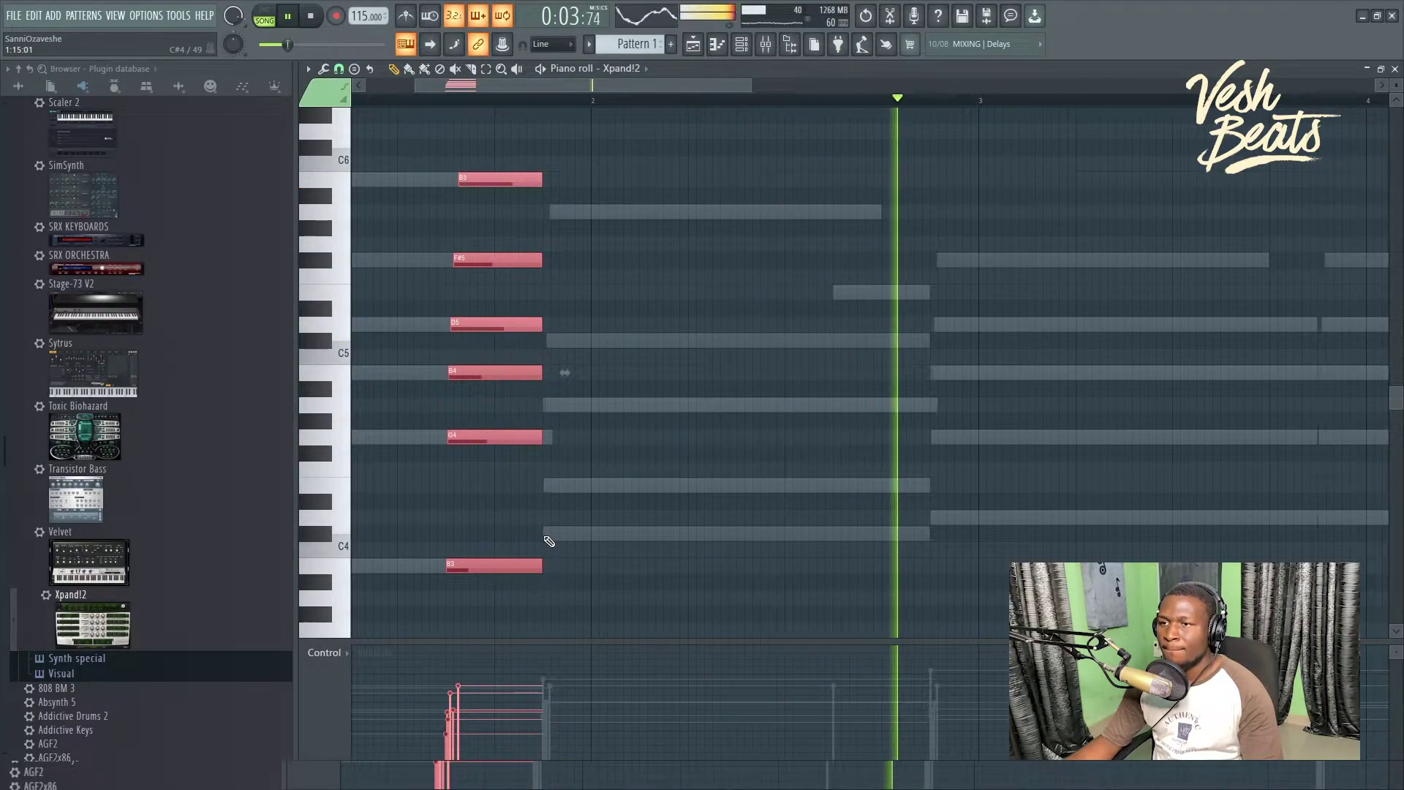
Step: Copy the second chord from Addictive Keys into Xpand!2 at its original position and shorten it to about half its length
{"action": "key", "text": "F7"}
{"action": "key", "text": "F7"}
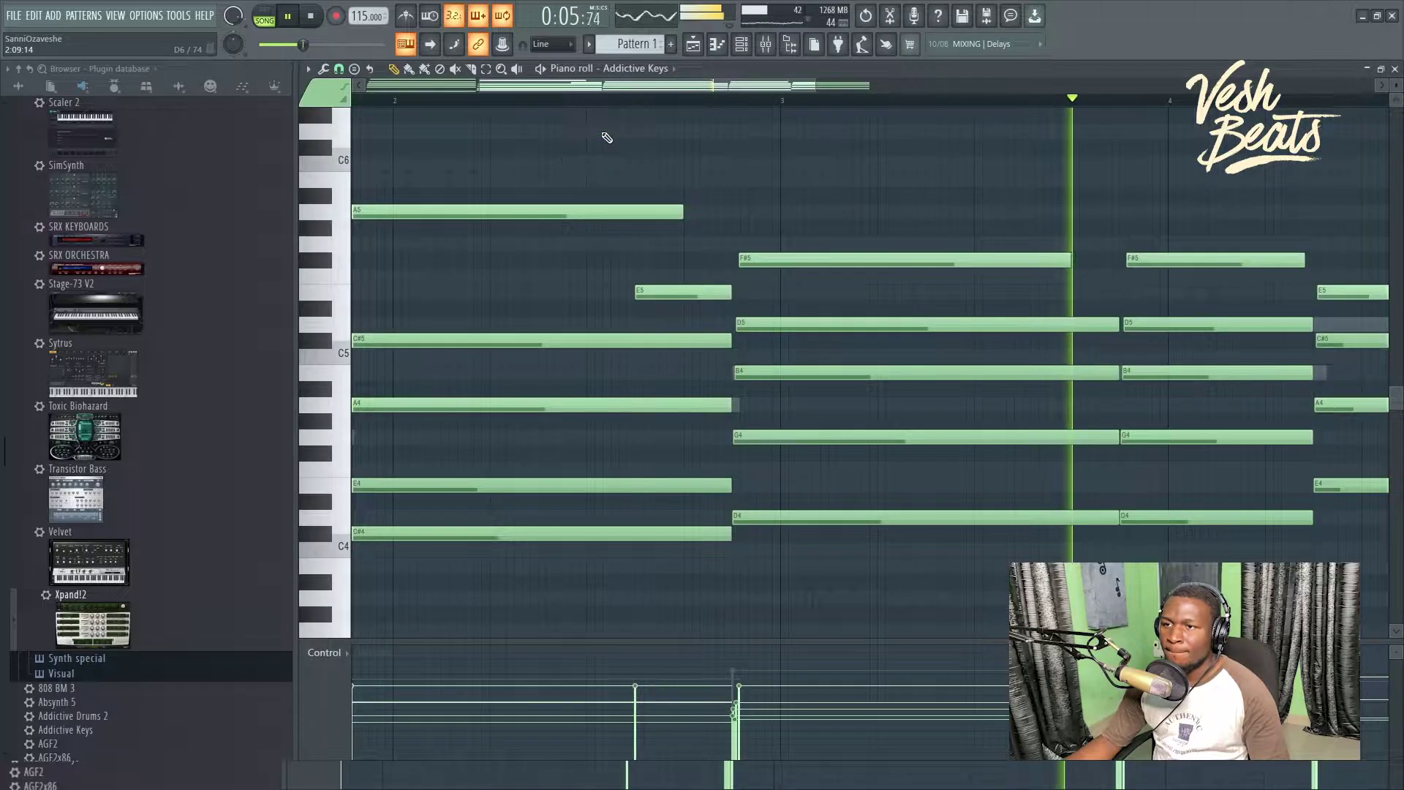
{"action": "scroll", "coordinate": [629, 287], "scroll_direction": "down", "scroll_amount": 1}
{"action": "left_click_drag", "start_coordinate": [609, 190], "coordinate": [630, 558]}
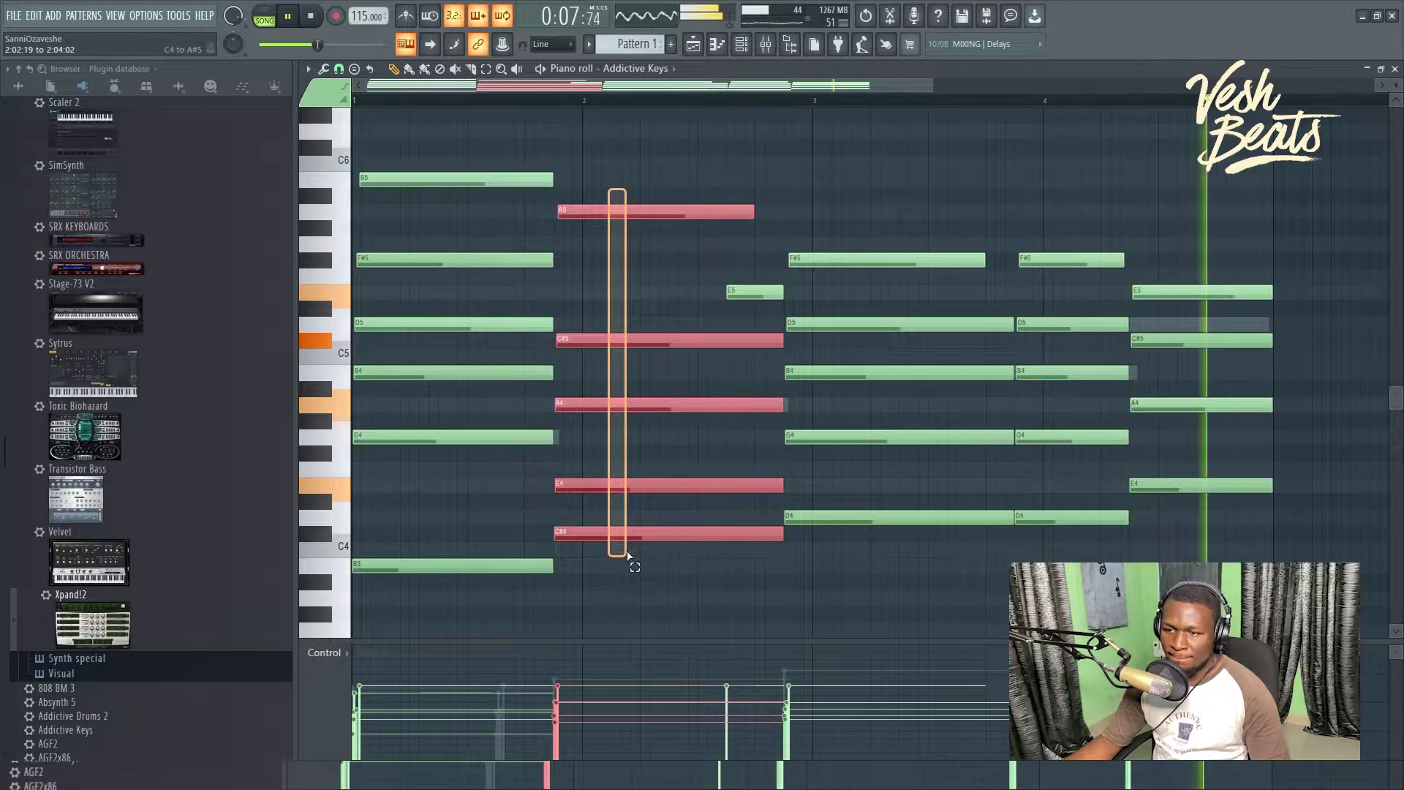
{"action": "key", "text": "F7"}
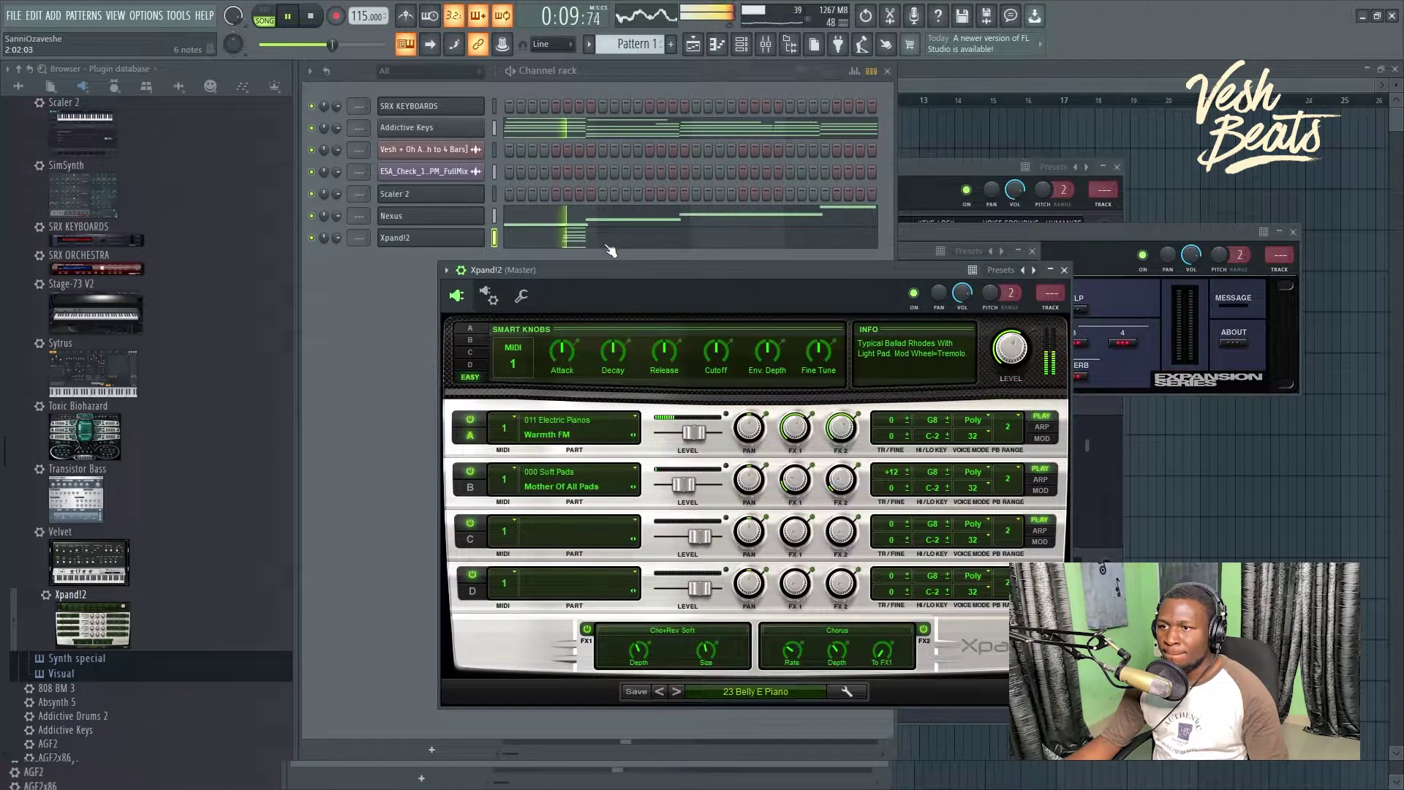
{"action": "key", "text": "F7"}
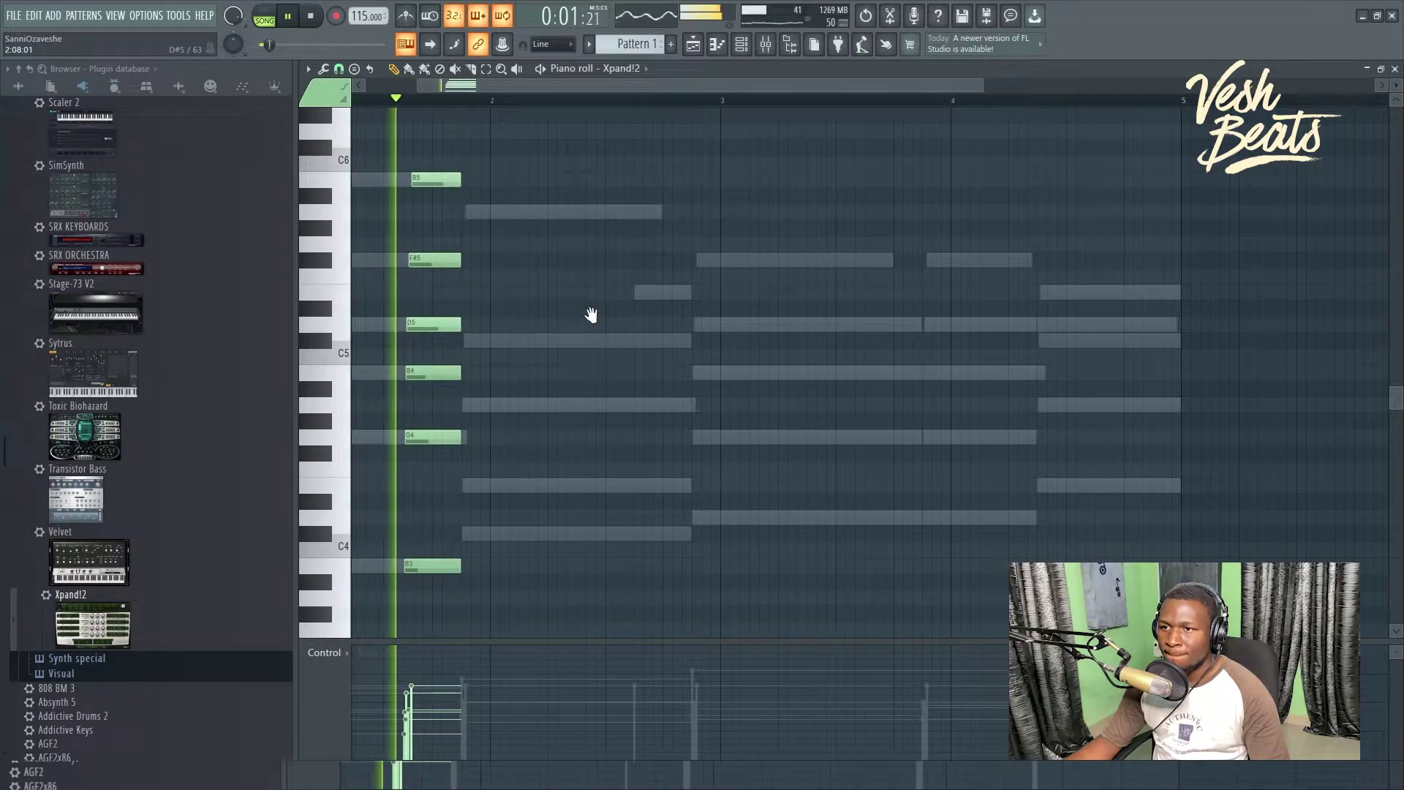
{"action": "key", "text": "space"}
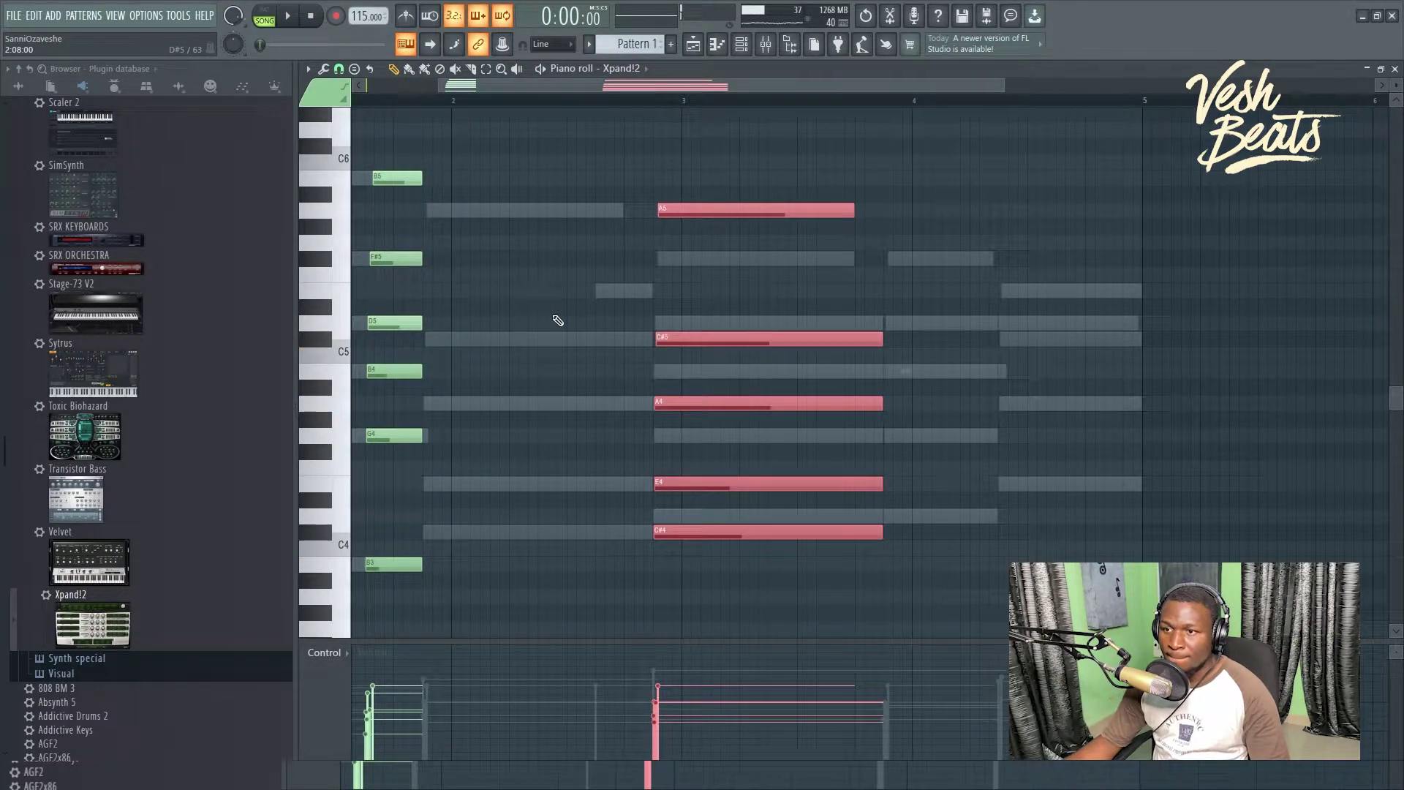
{"action": "left_click_drag", "start_coordinate": [694, 342], "coordinate": [461, 342]}
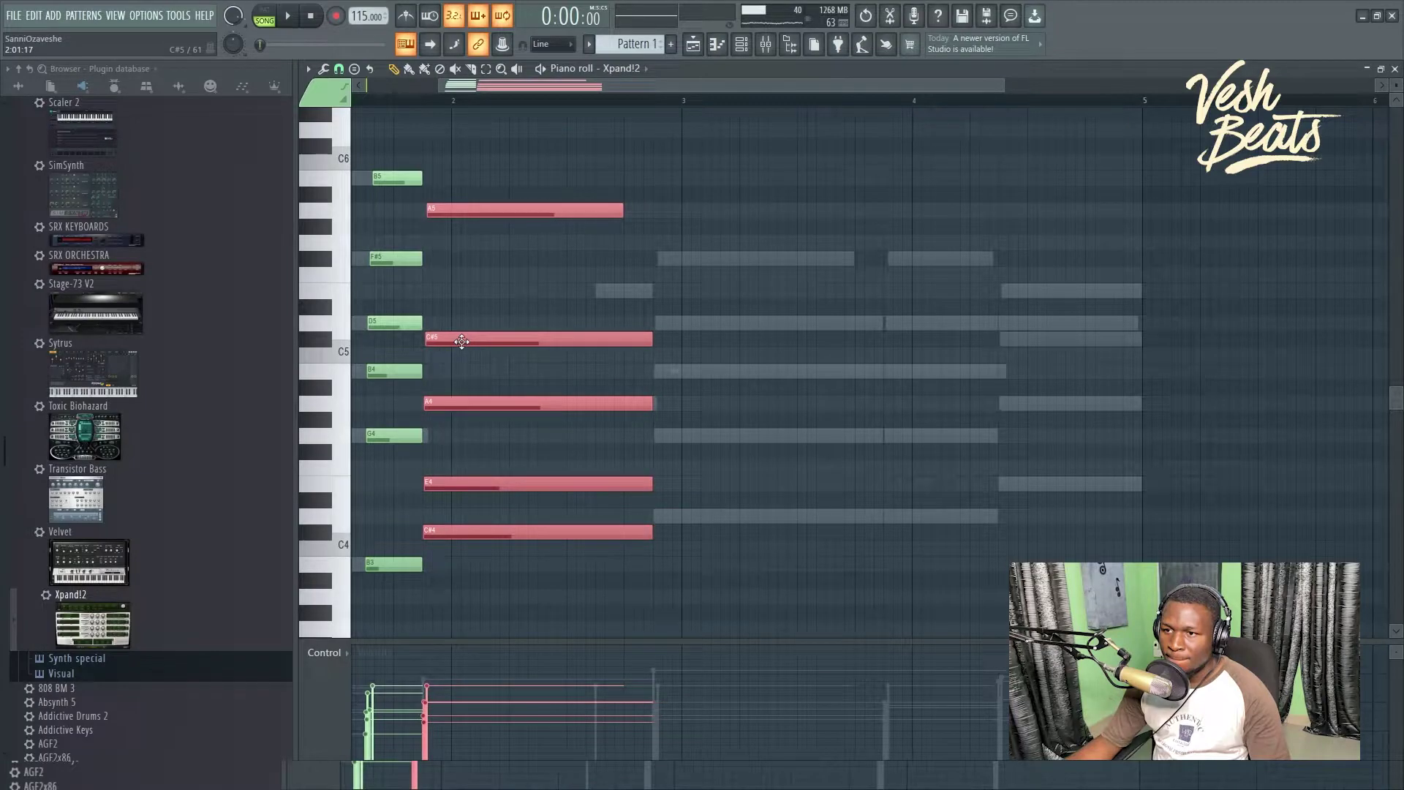
{"action": "left_click_drag", "start_coordinate": [650, 486], "coordinate": [536, 487]}
{"action": "key", "text": "space"}
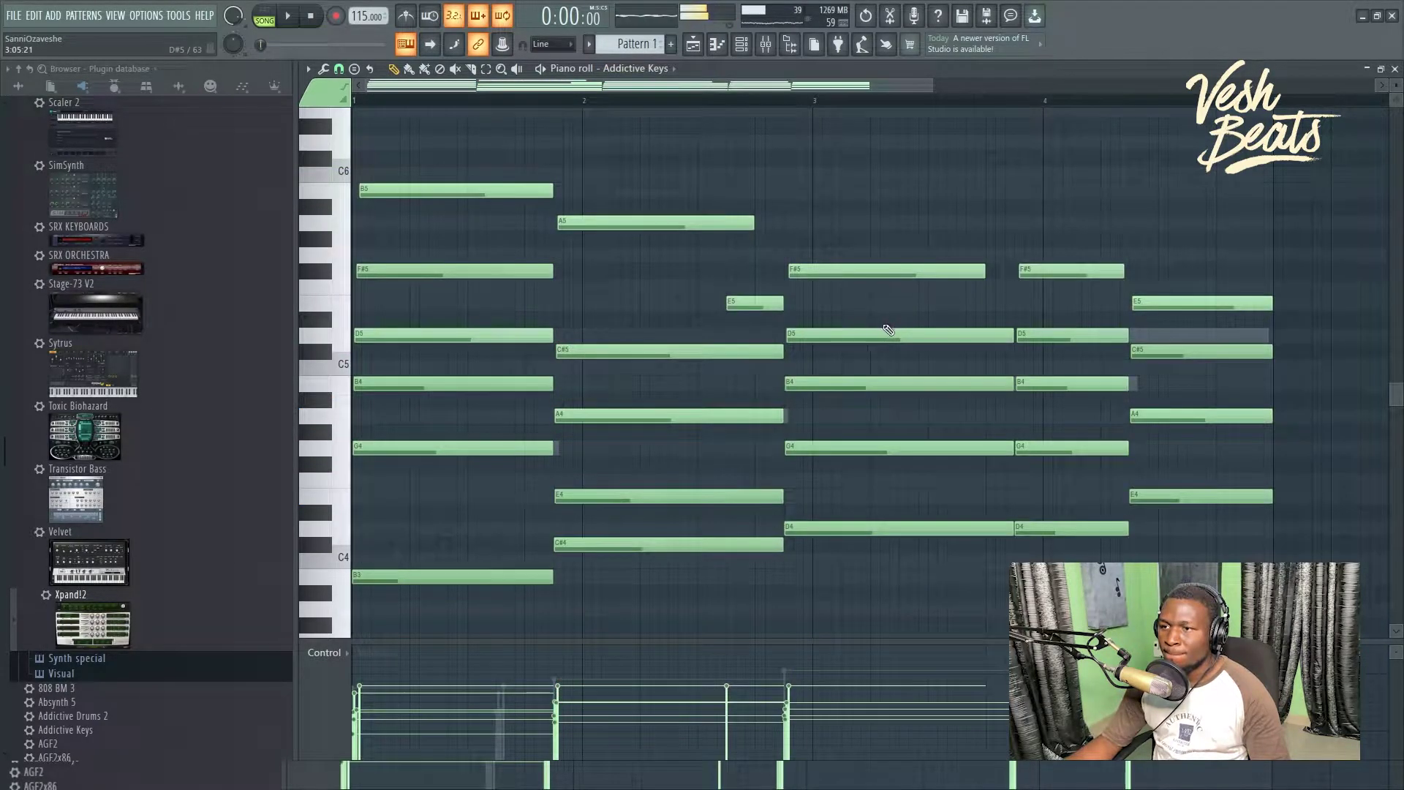
Step: Copy the remaining chords from Addictive Keys into Xpand!2, aligned with their original positions from the end of bar 2 onward
{"action": "left_click_drag", "start_coordinate": [751, 230], "coordinate": [980, 579]}
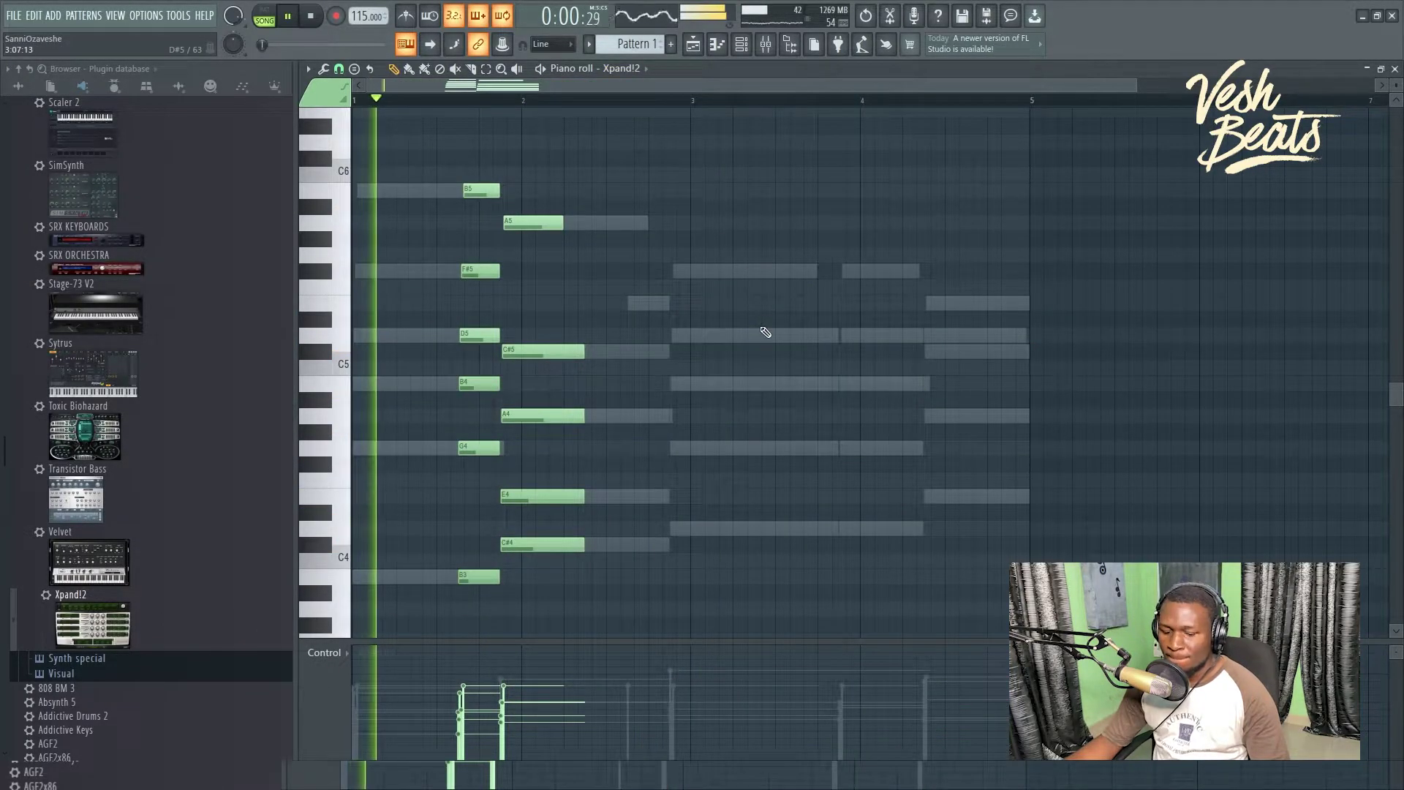
{"action": "key", "text": "ctrl+v"}
{"action": "left_click_drag", "start_coordinate": [575, 341], "coordinate": [744, 340]}
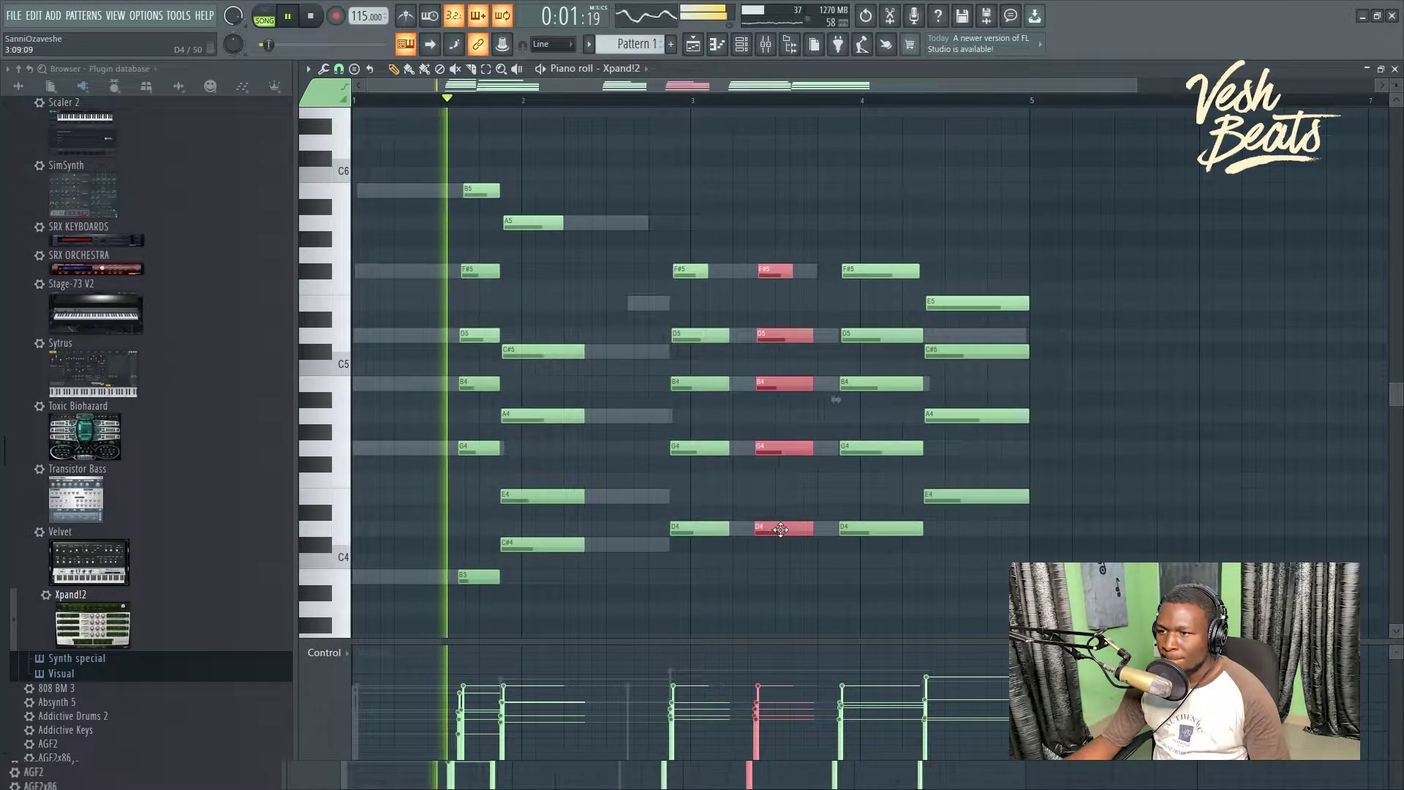
Step: Trim the repeated G chord stab before bar 4 so that it ends where the following chord starts
{"action": "scroll", "coordinate": [820, 527], "scroll_direction": "up", "scroll_amount": 5}
{"action": "scroll", "coordinate": [821, 526], "scroll_direction": "up", "scroll_amount": 2}
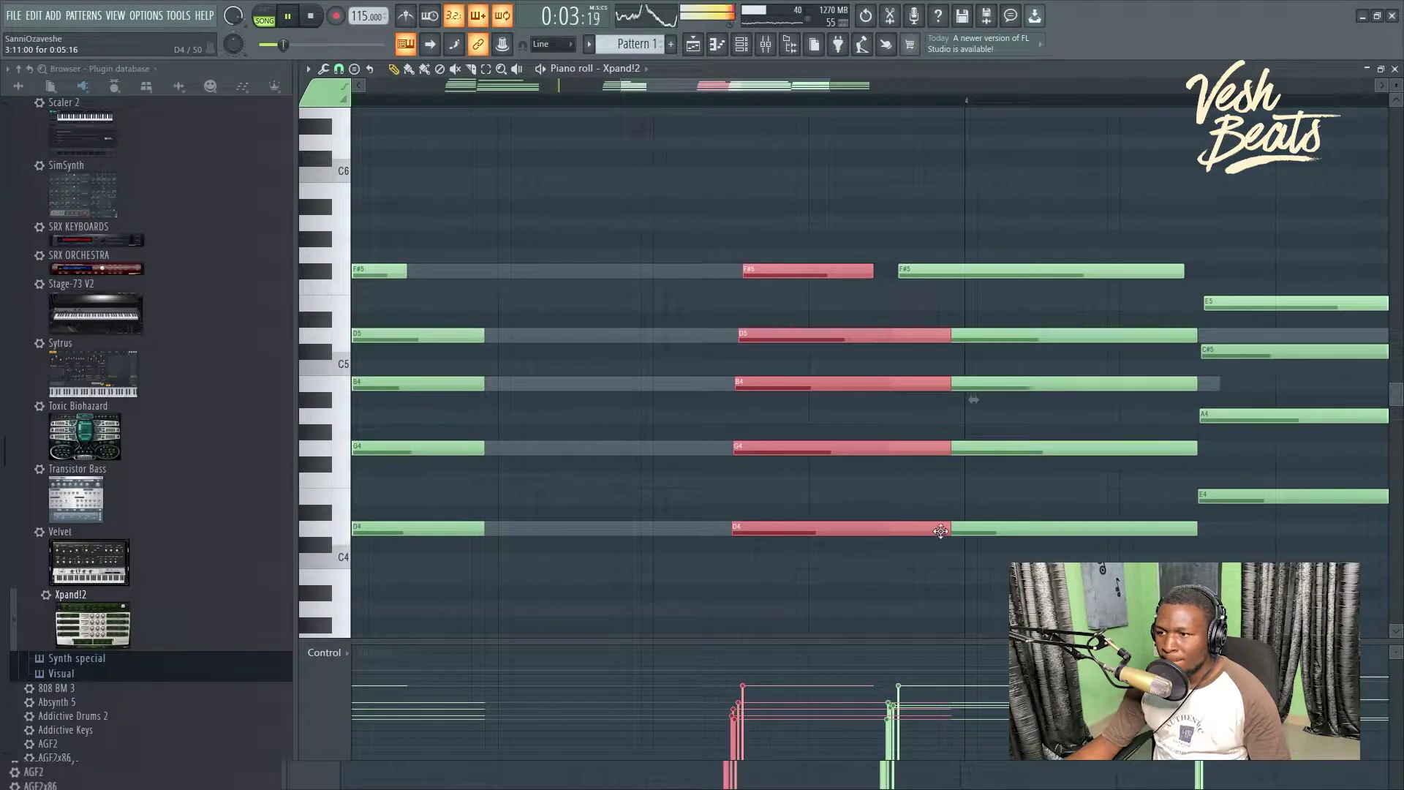
{"action": "left_click_drag", "start_coordinate": [950, 531], "coordinate": [884, 531]}
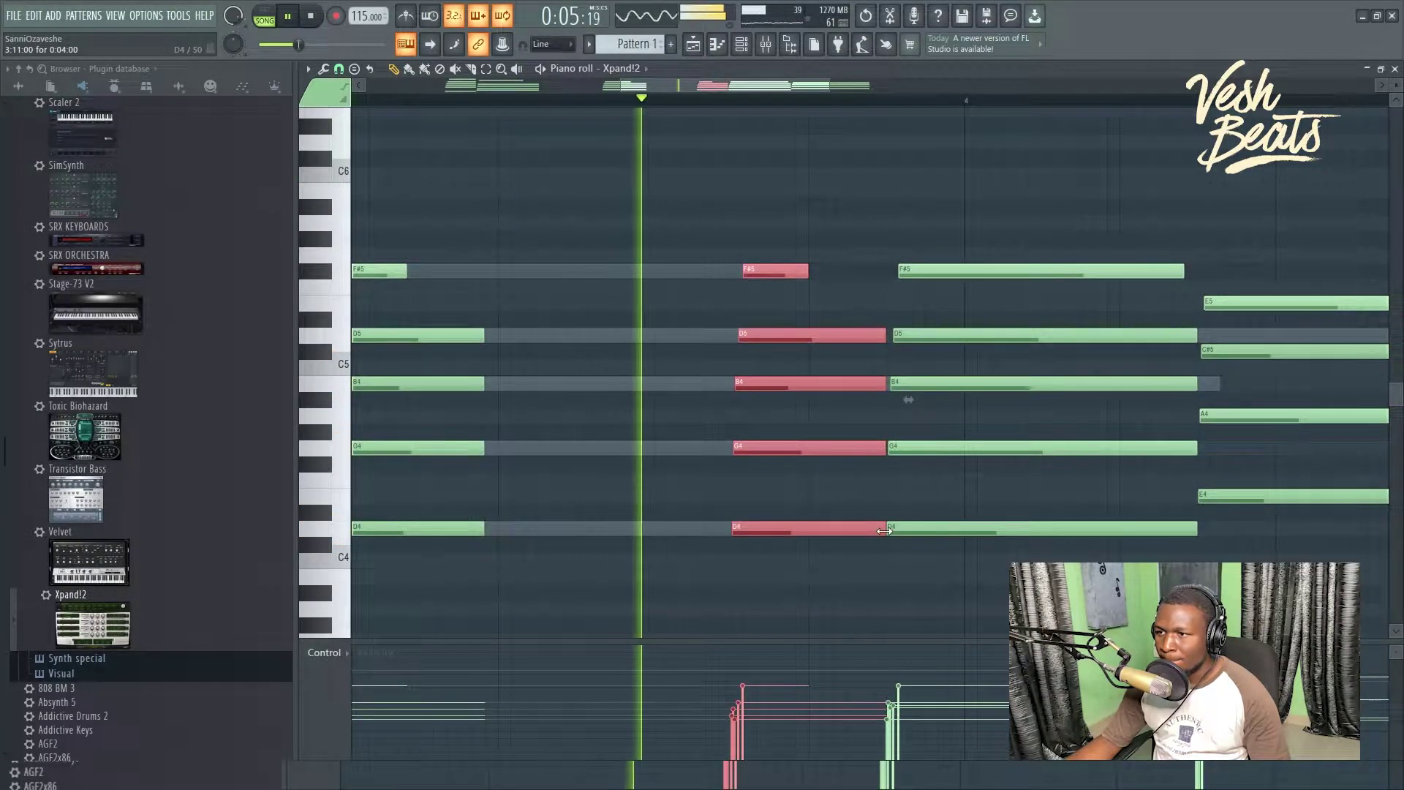
{"action": "scroll", "coordinate": [884, 531], "scroll_direction": "down", "scroll_amount": 3}
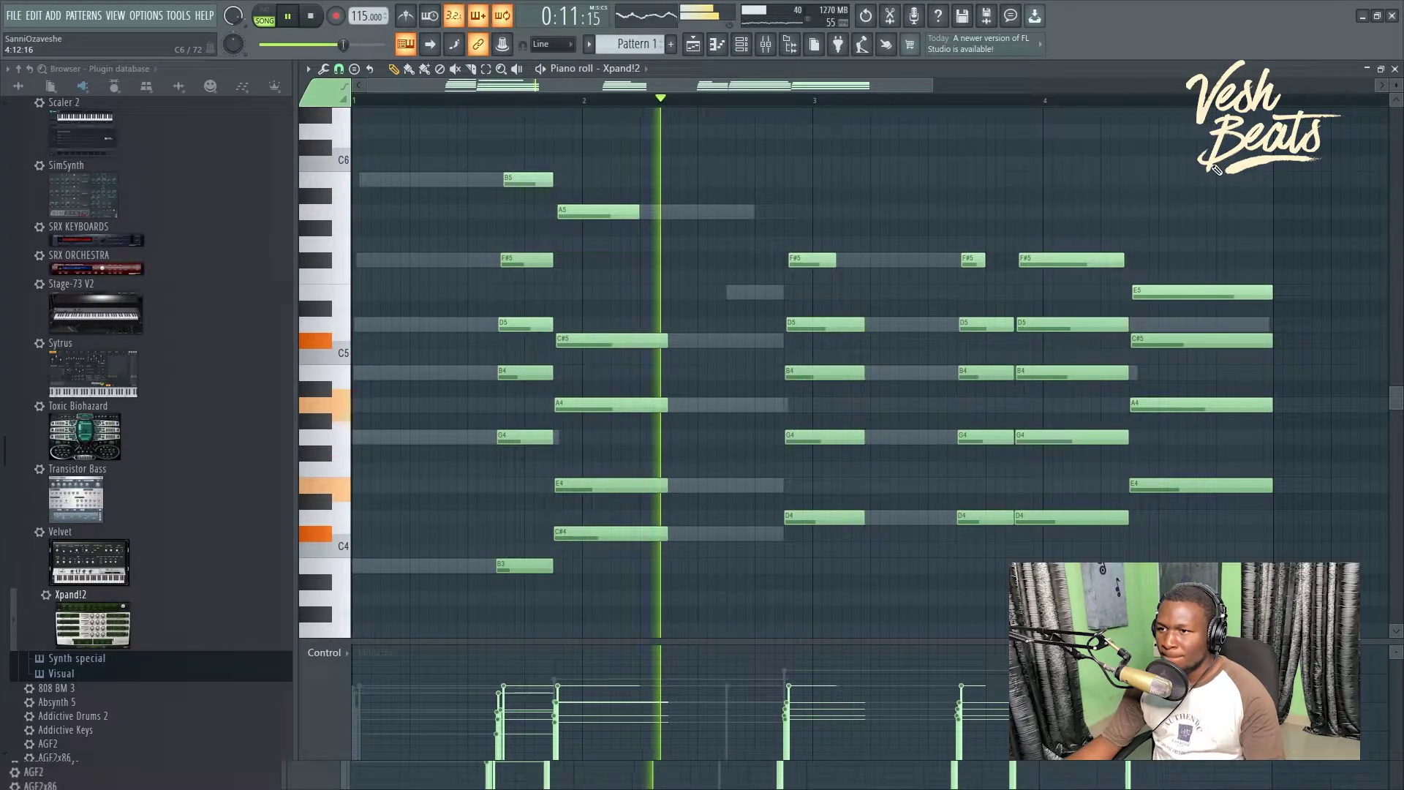
Step: Switch the Xpand!2 preset to 24 Warm FM + Tremolo
{"action": "key", "text": "F7"}
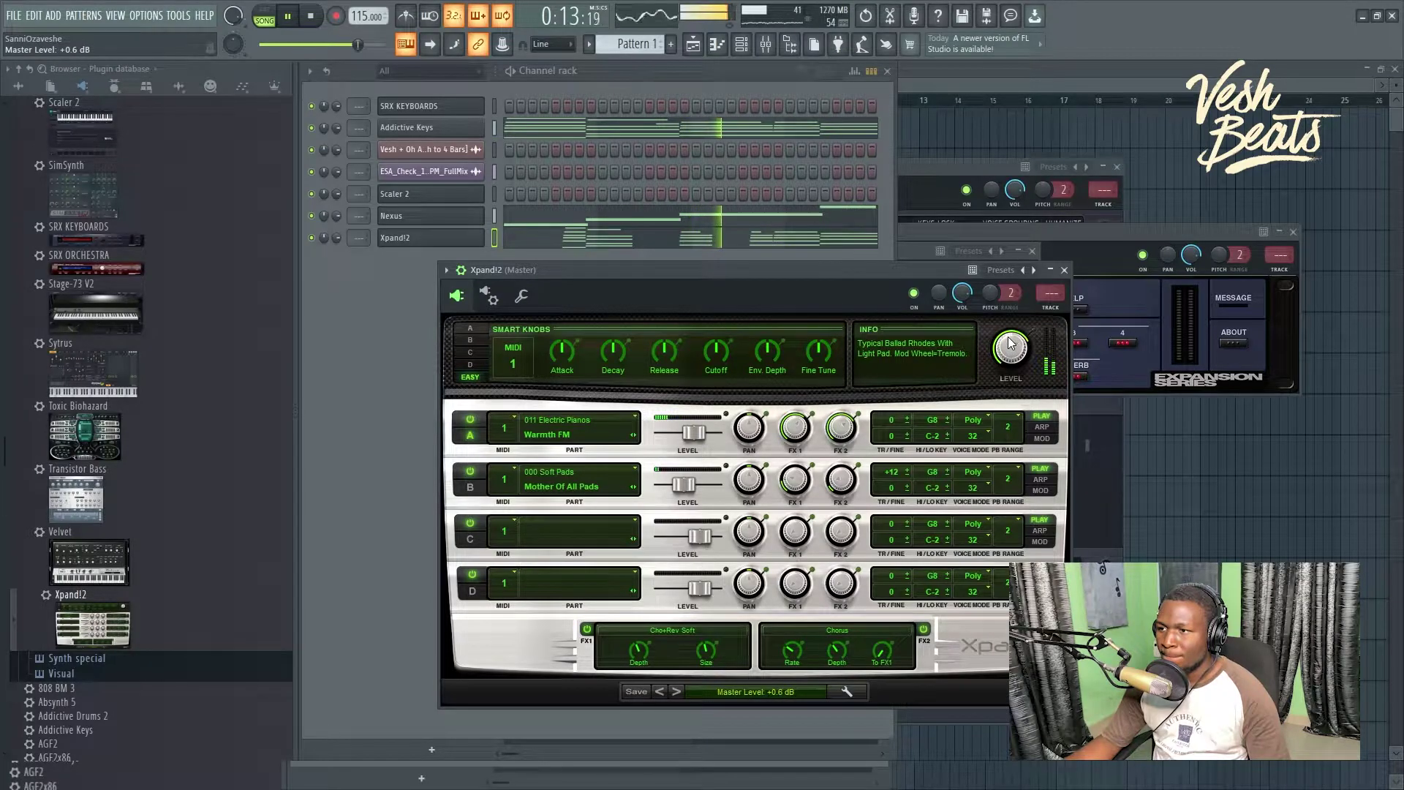
{"action": "left_click", "coordinate": [678, 691]}
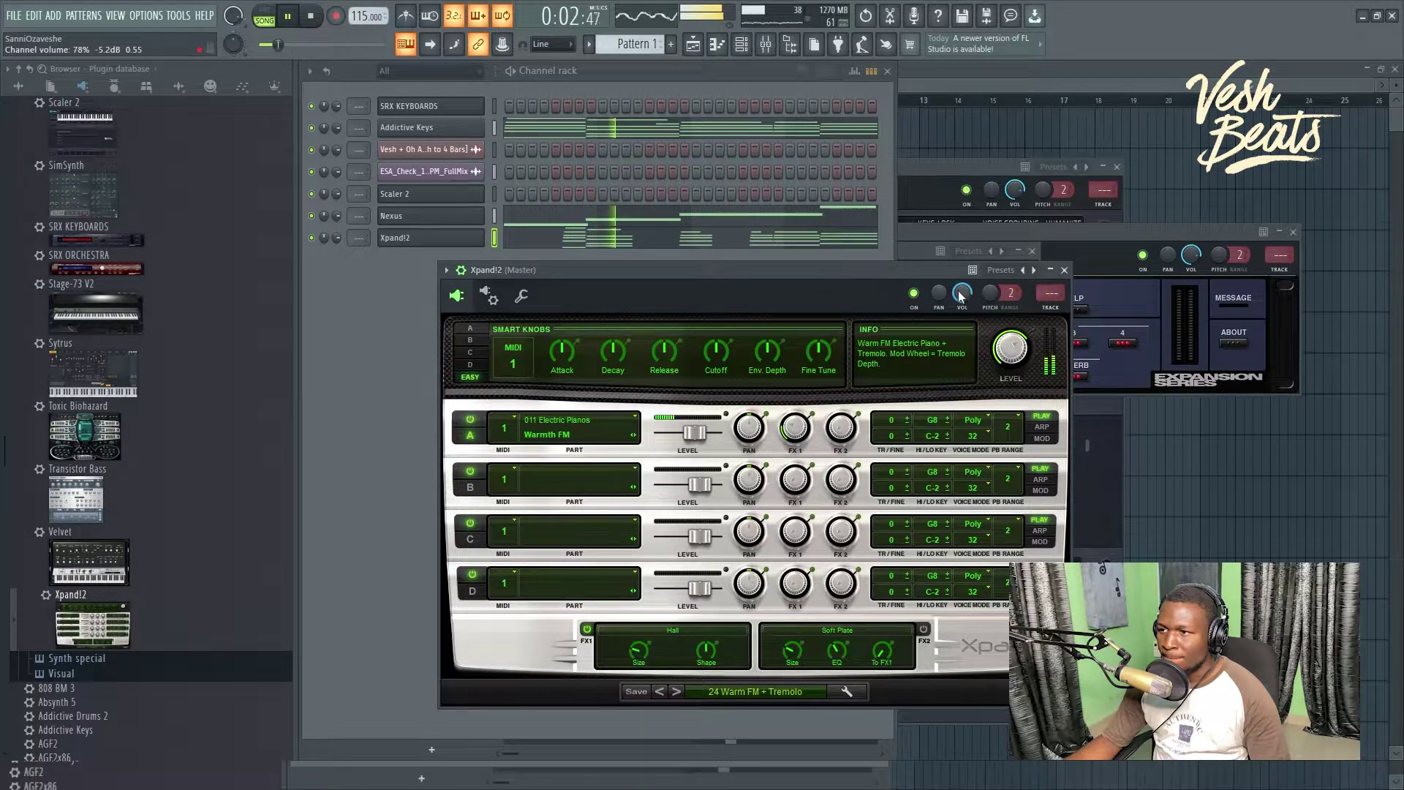
Step: Lengthen the second and third Xpand!2 chords so each sustains until shortly before the next chord
{"action": "left_click", "coordinate": [628, 240]}
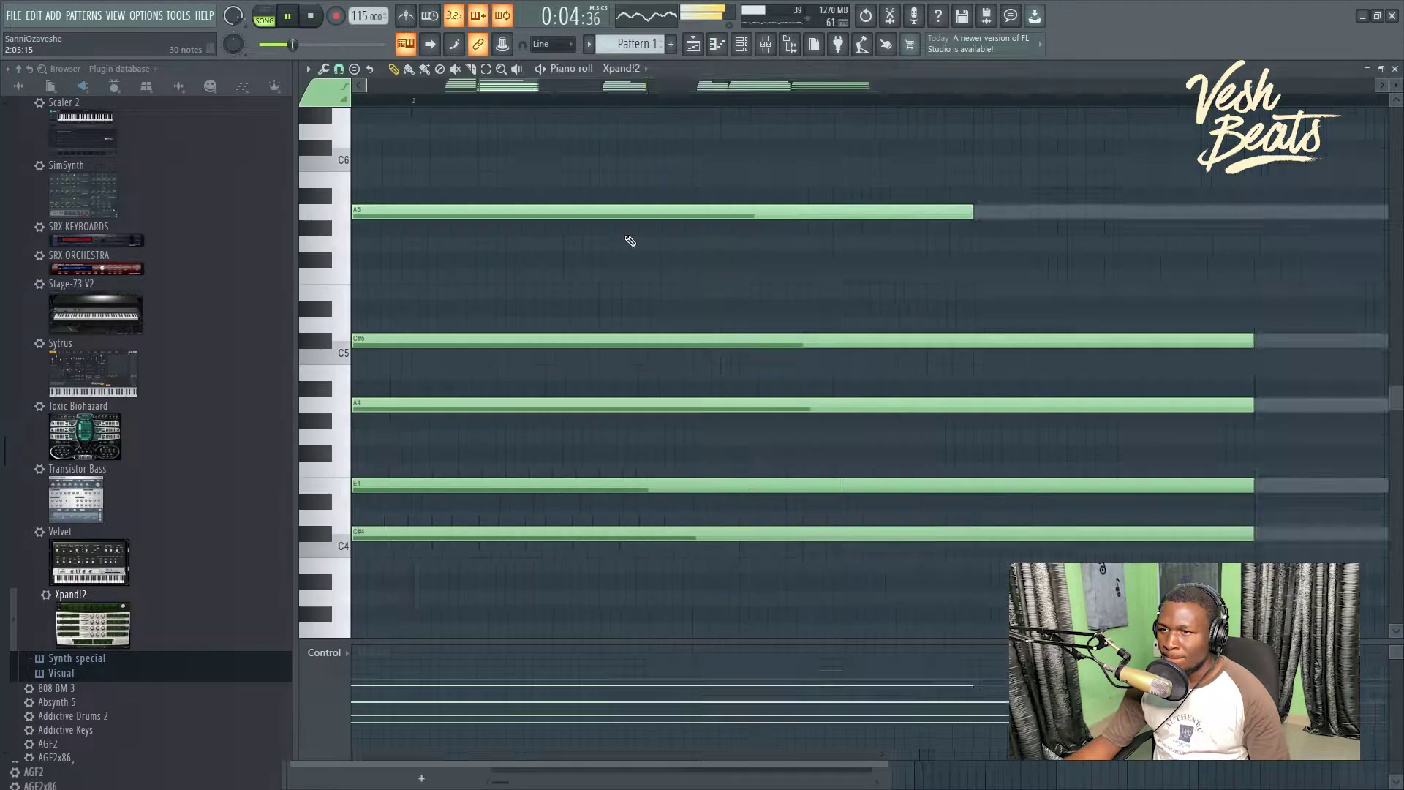
{"action": "left_click_drag", "start_coordinate": [657, 172], "coordinate": [854, 250]}
{"action": "left_click_drag", "start_coordinate": [863, 324], "coordinate": [938, 330]}
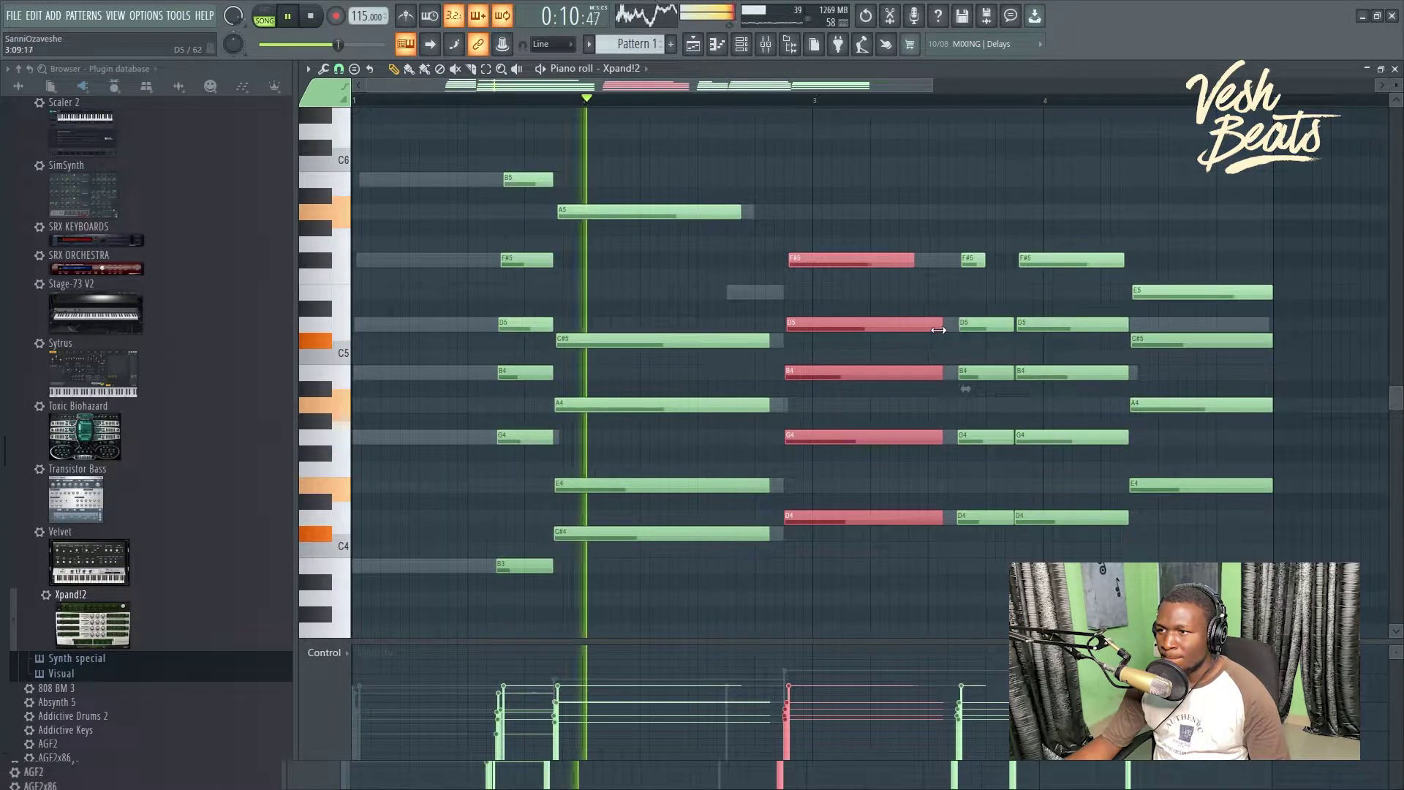
{"action": "left_click", "coordinate": [946, 207]}
Step: Switch Xpand!2 to the Synth EP sound, with its master level at +4.7 dB and channel volume at 86%
{"action": "key", "text": "F7"}
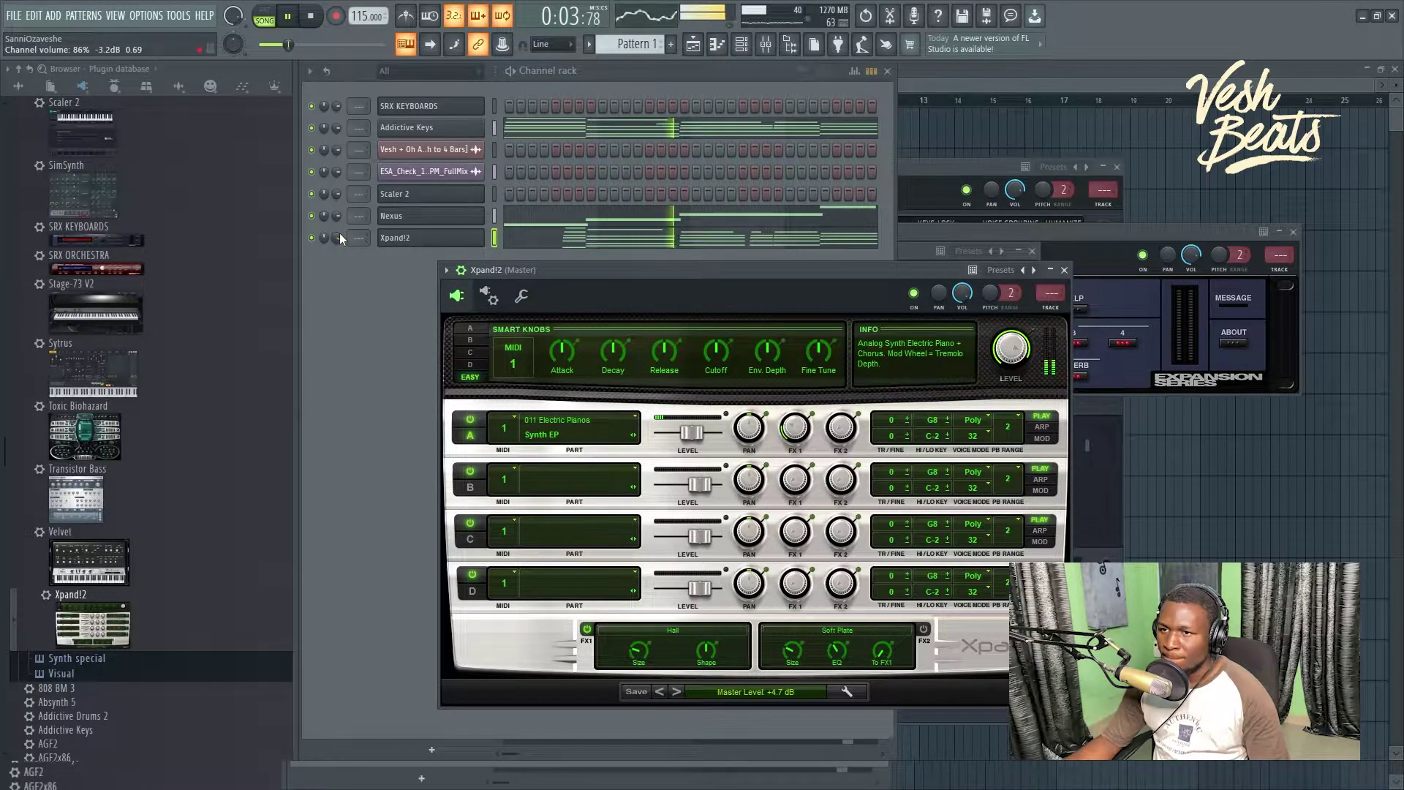
{"action": "left_click", "coordinate": [364, 282]}
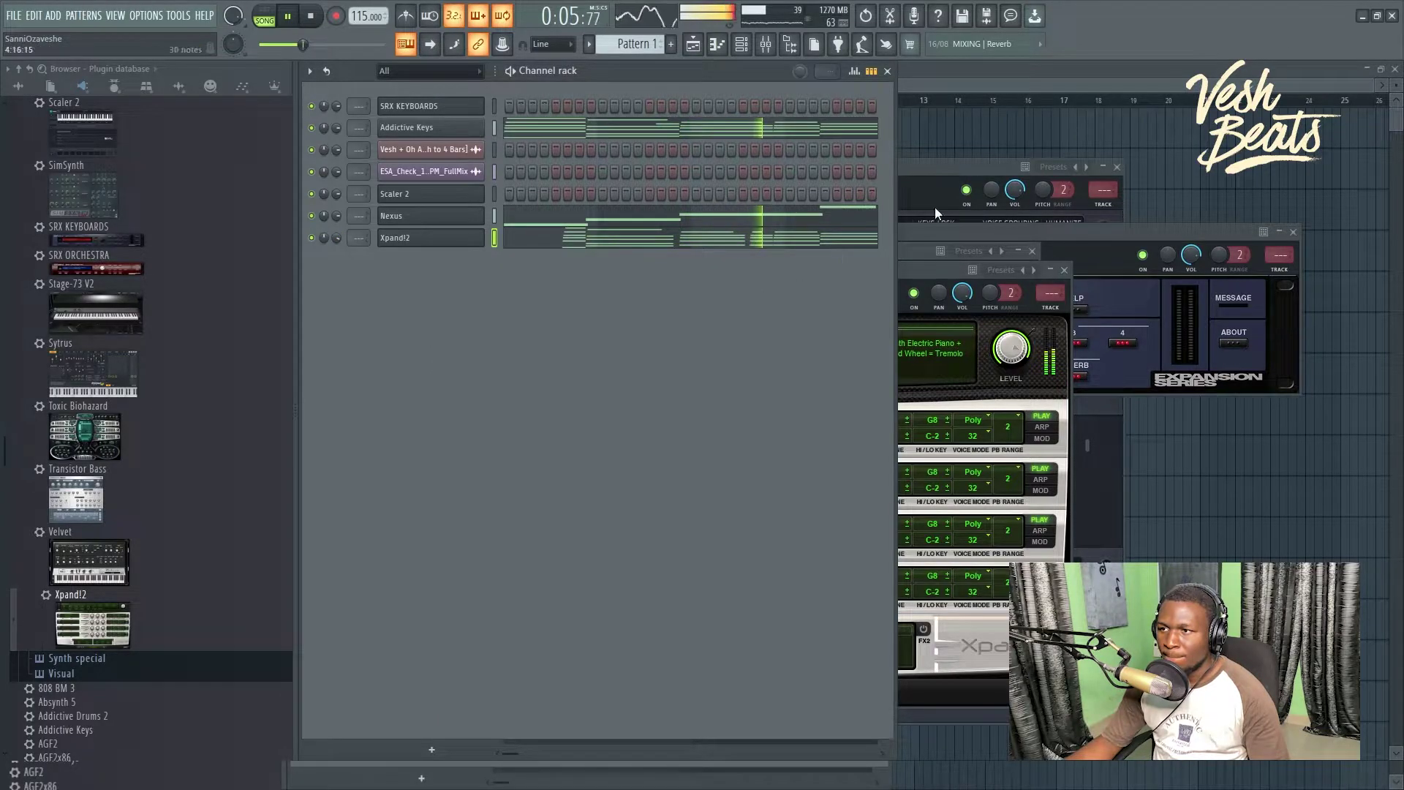
Step: Mute the drum loop on Track 1 of the playlist and listen to the chord layers alone
{"action": "key", "text": "F5"}
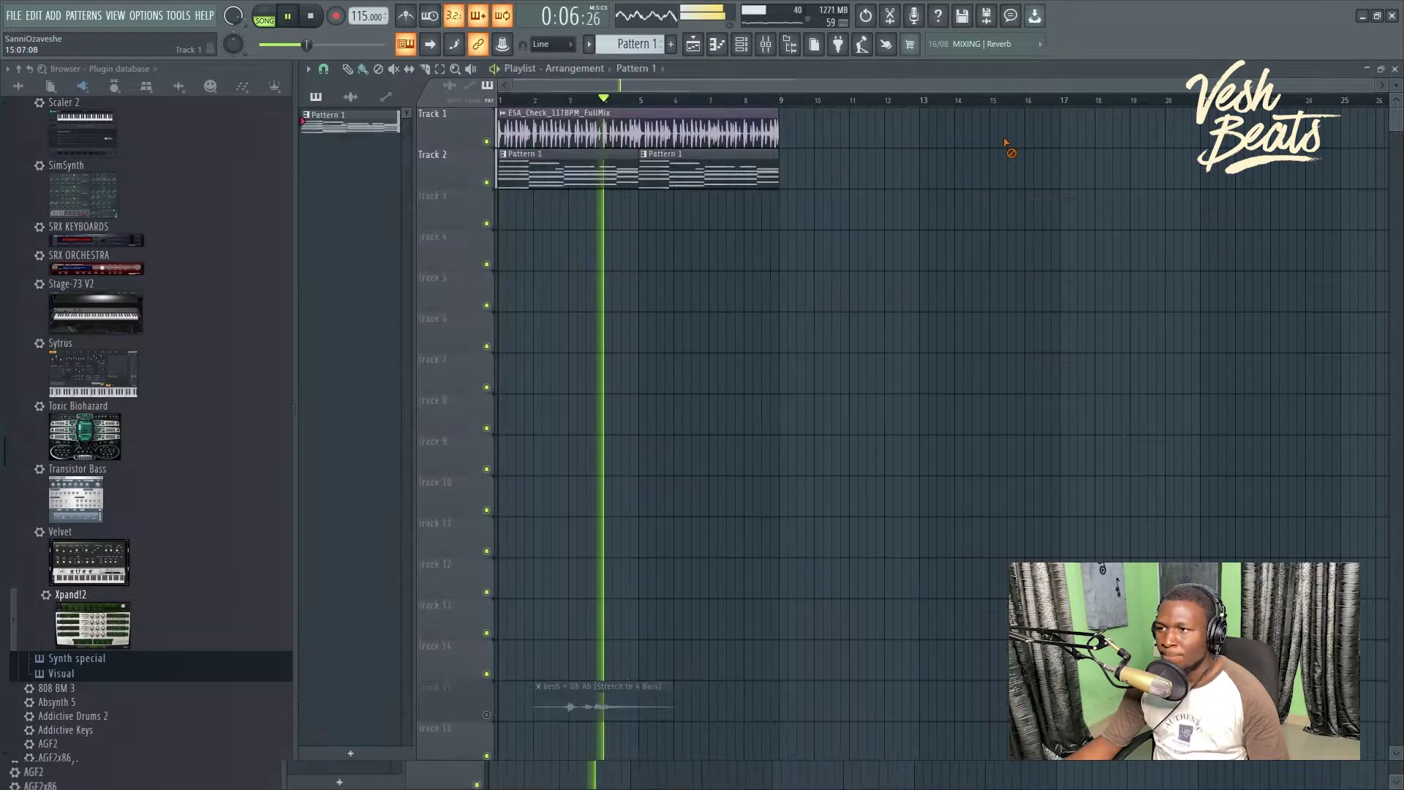
{"action": "left_click", "coordinate": [486, 141]}
{"action": "scroll", "coordinate": [765, 245], "scroll_direction": "up", "scroll_amount": 2}
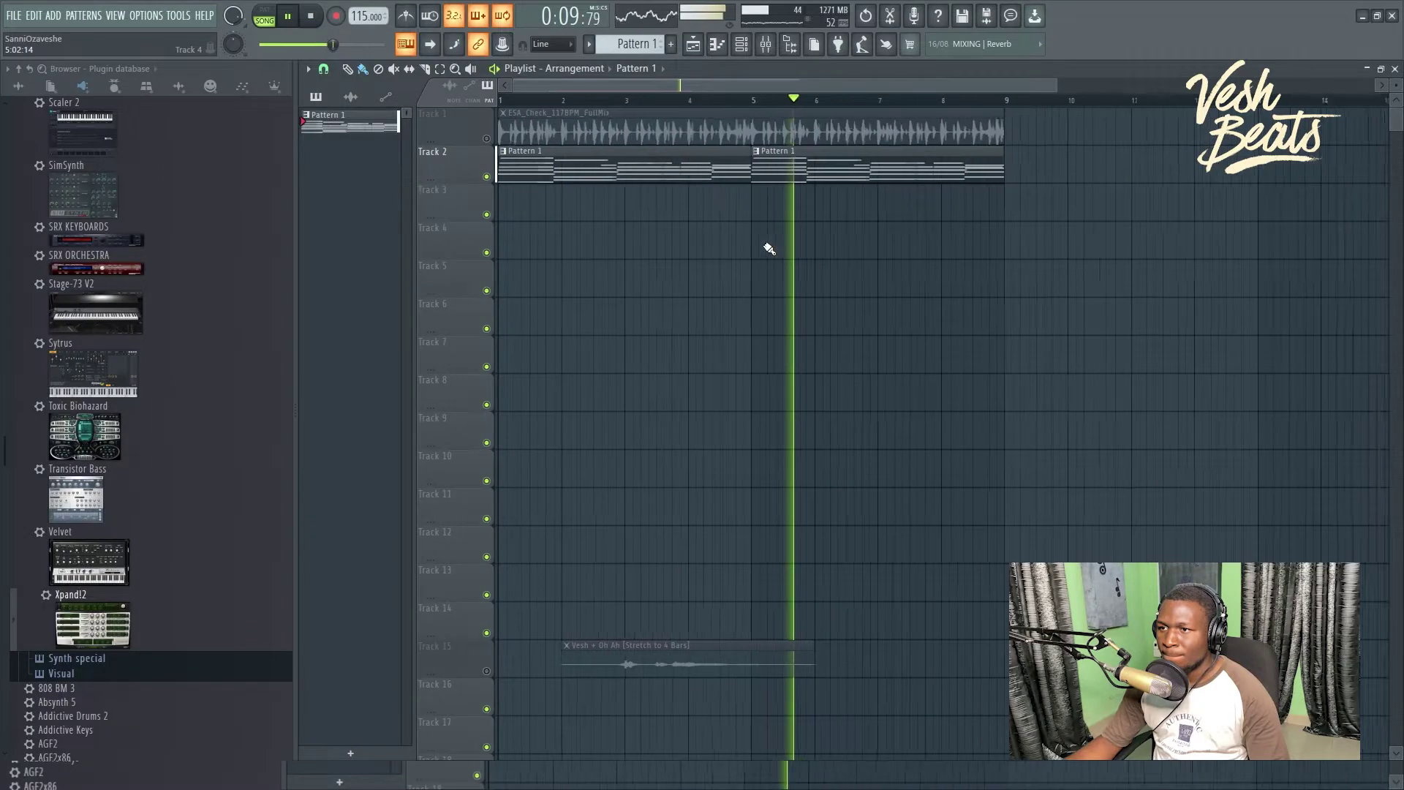
{"action": "left_click", "coordinate": [741, 48]}
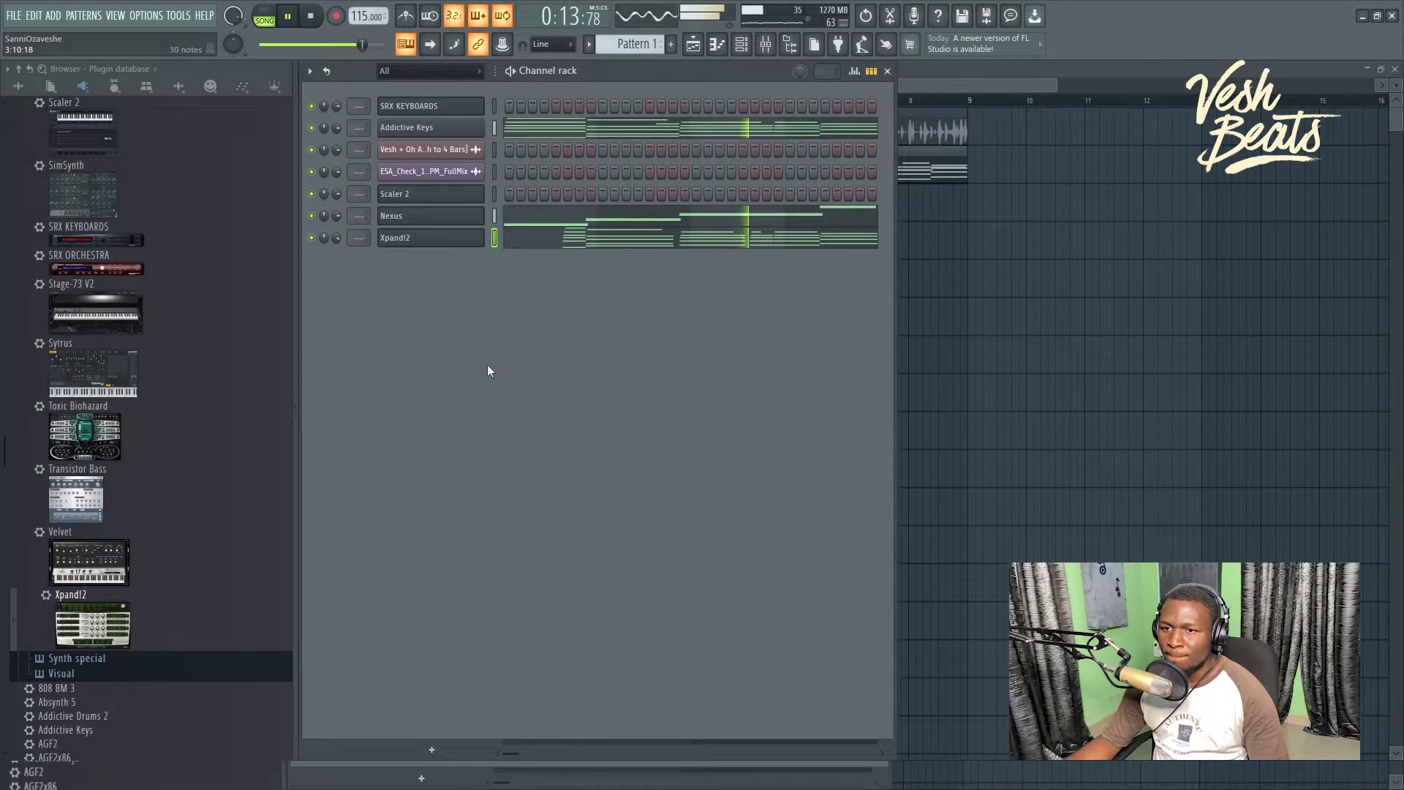
Step: Add the SAE - Snares & Rimshots (8) sample to the channel rack and switch to the empty Pattern 2
{"action": "key", "text": "F6"}
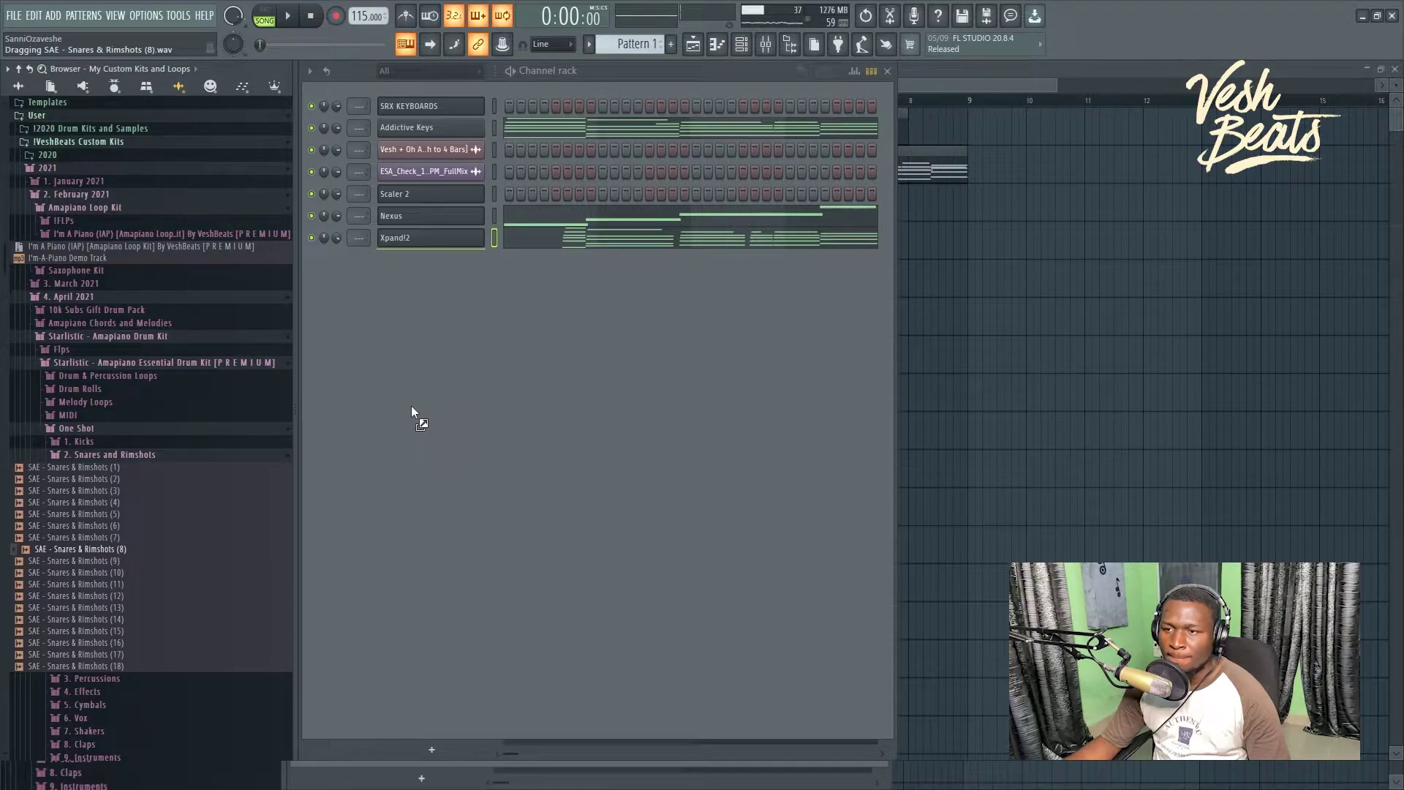
{"action": "key", "text": "KP_Add"}
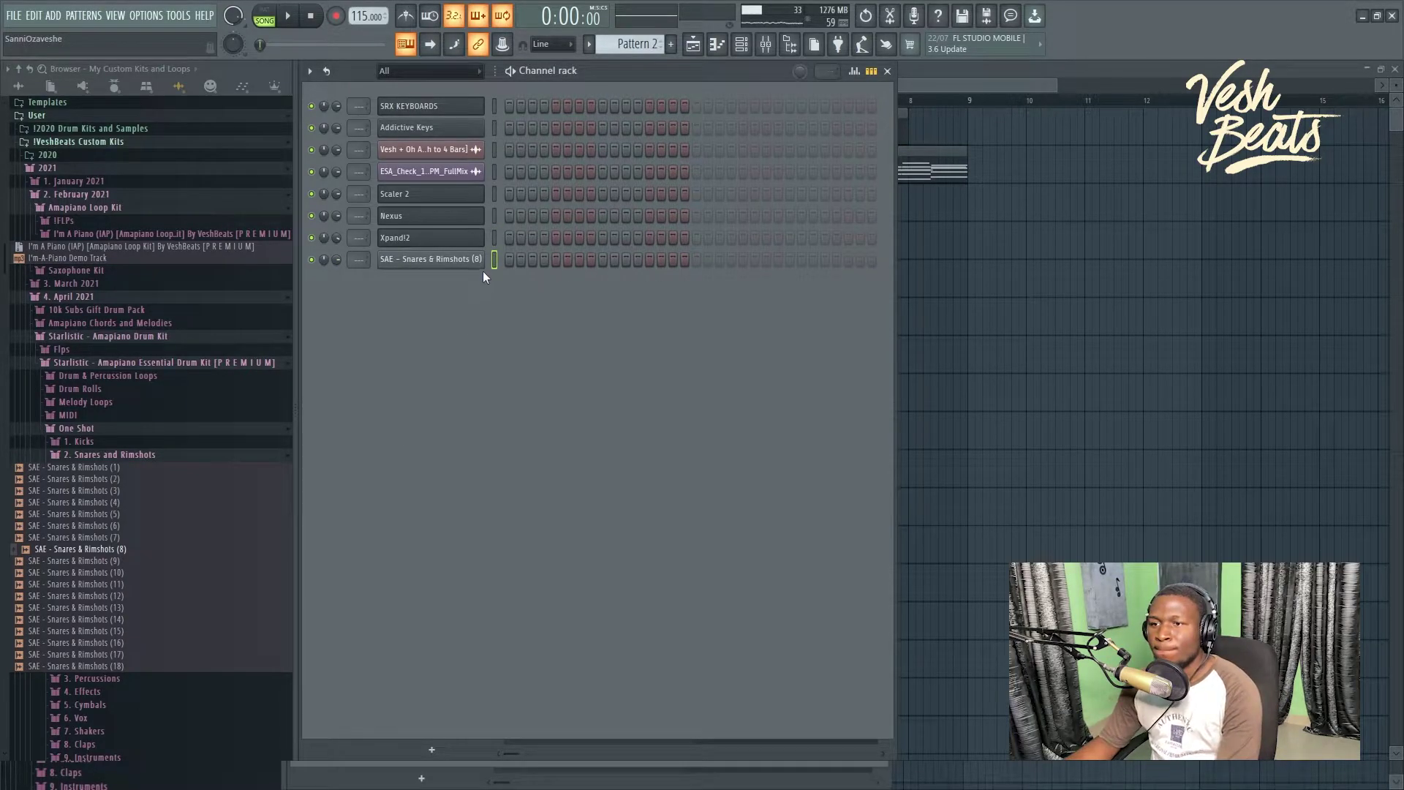
{"action": "left_click", "coordinate": [476, 262]}
{"action": "key", "text": "Escape"}
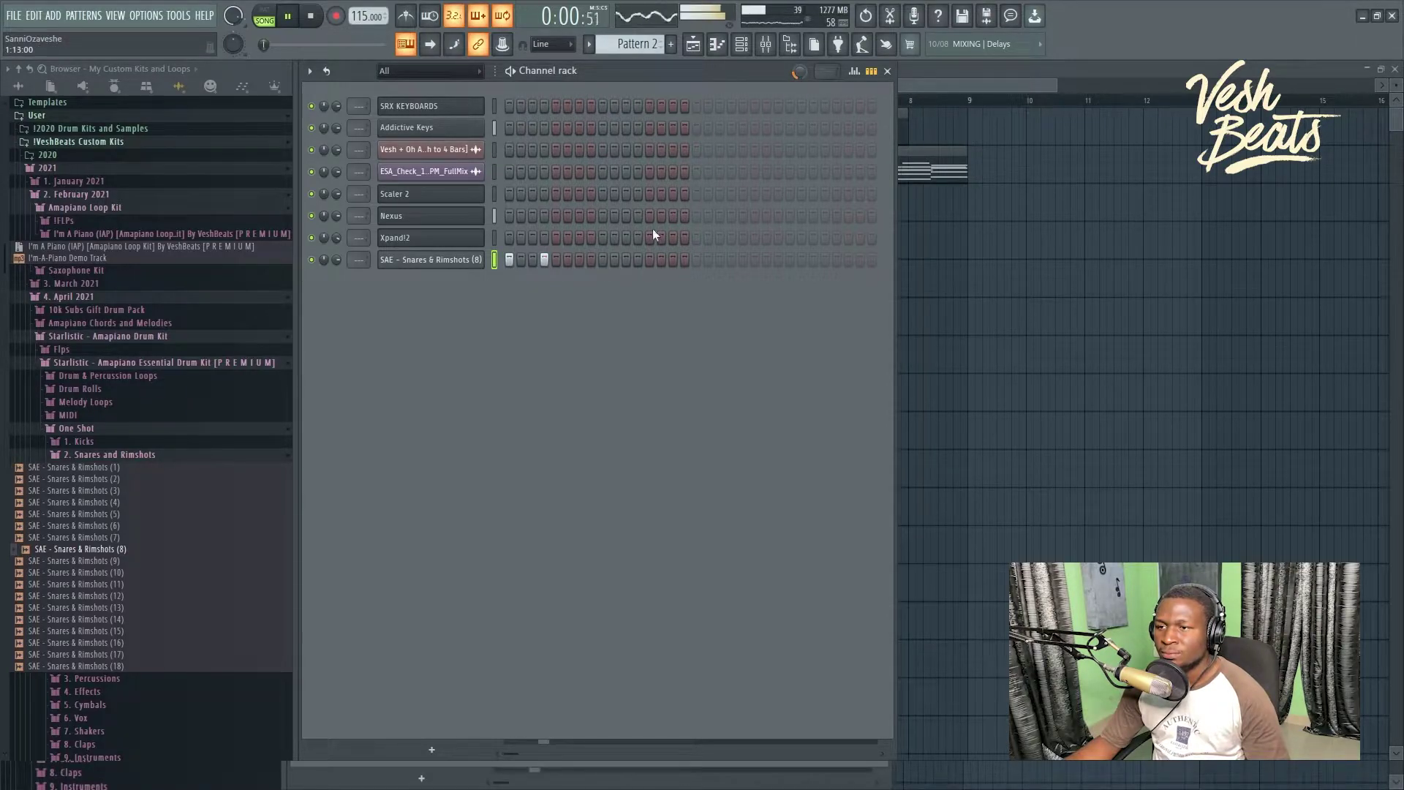
Step: Complete the rimshot hits on steps 1, 4 and 7 of Pattern 2 and check them by playback
{"action": "left_click", "coordinate": [589, 261]}
{"action": "left_click", "coordinate": [578, 260]}
{"action": "key", "text": "space"}
{"action": "key", "text": "space"}
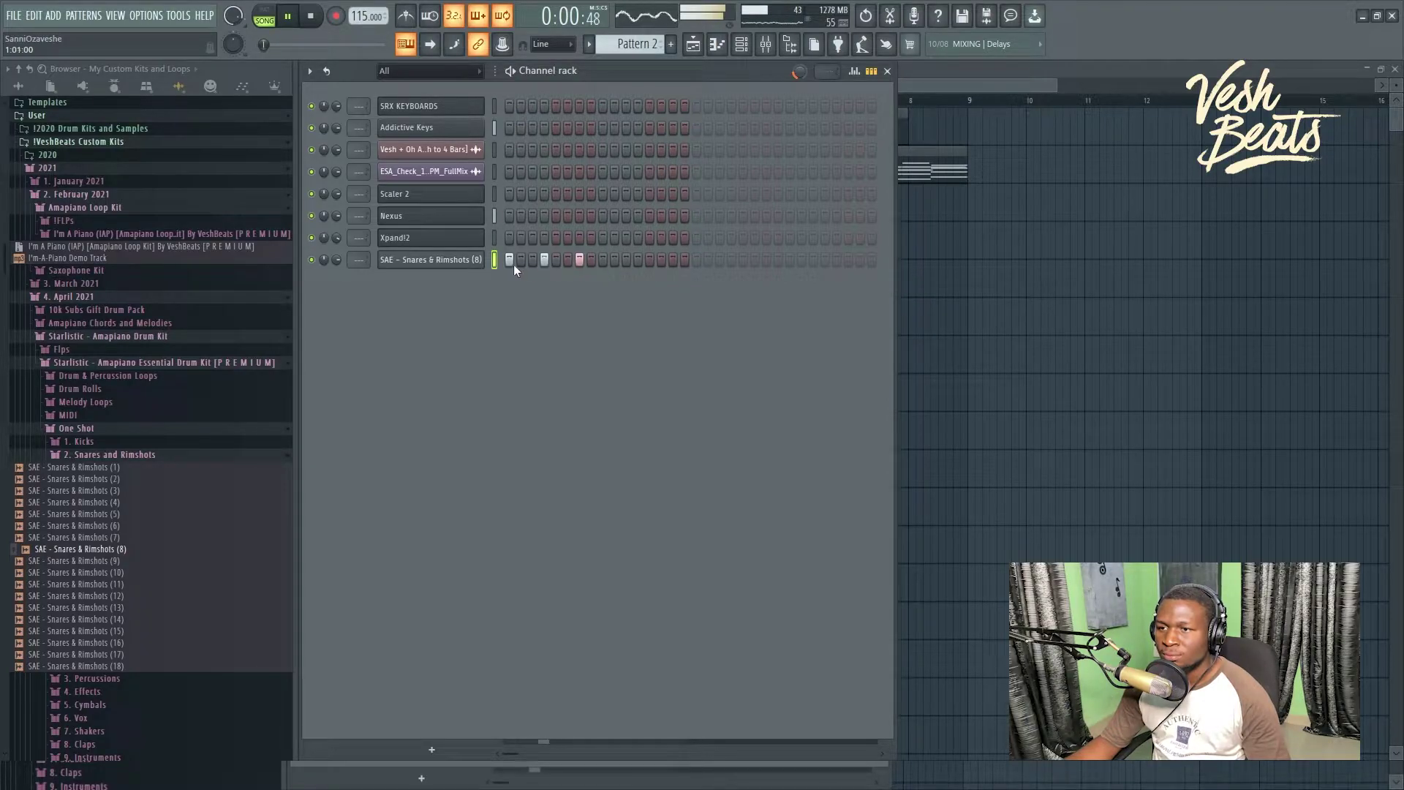
Step: Add C5 rimshot hits on steps 11, 12, 13 and 14 of bar 1 in the piano roll and play the pattern
{"action": "key", "text": "F7"}
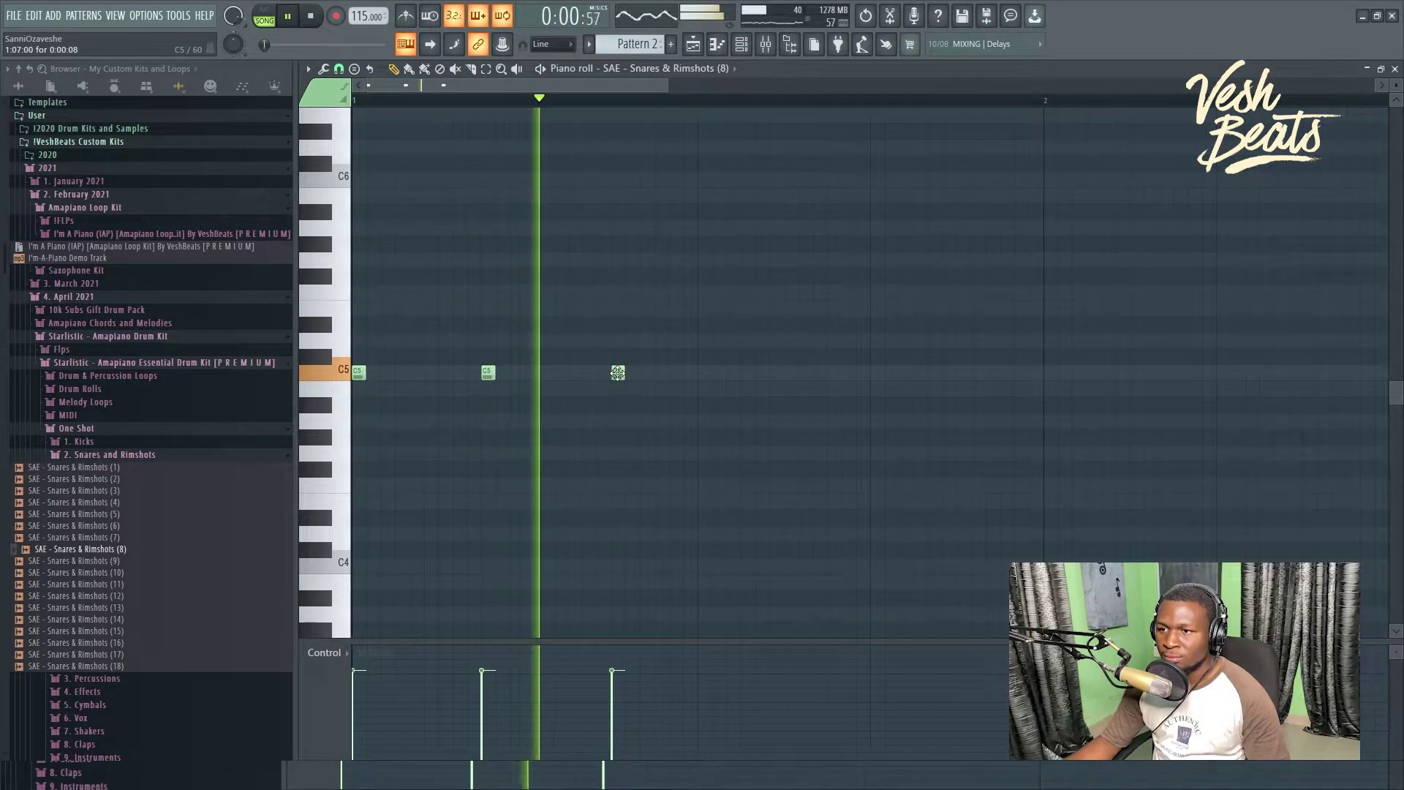
{"action": "left_click", "coordinate": [793, 375]}
{"action": "left_click", "coordinate": [822, 374]}
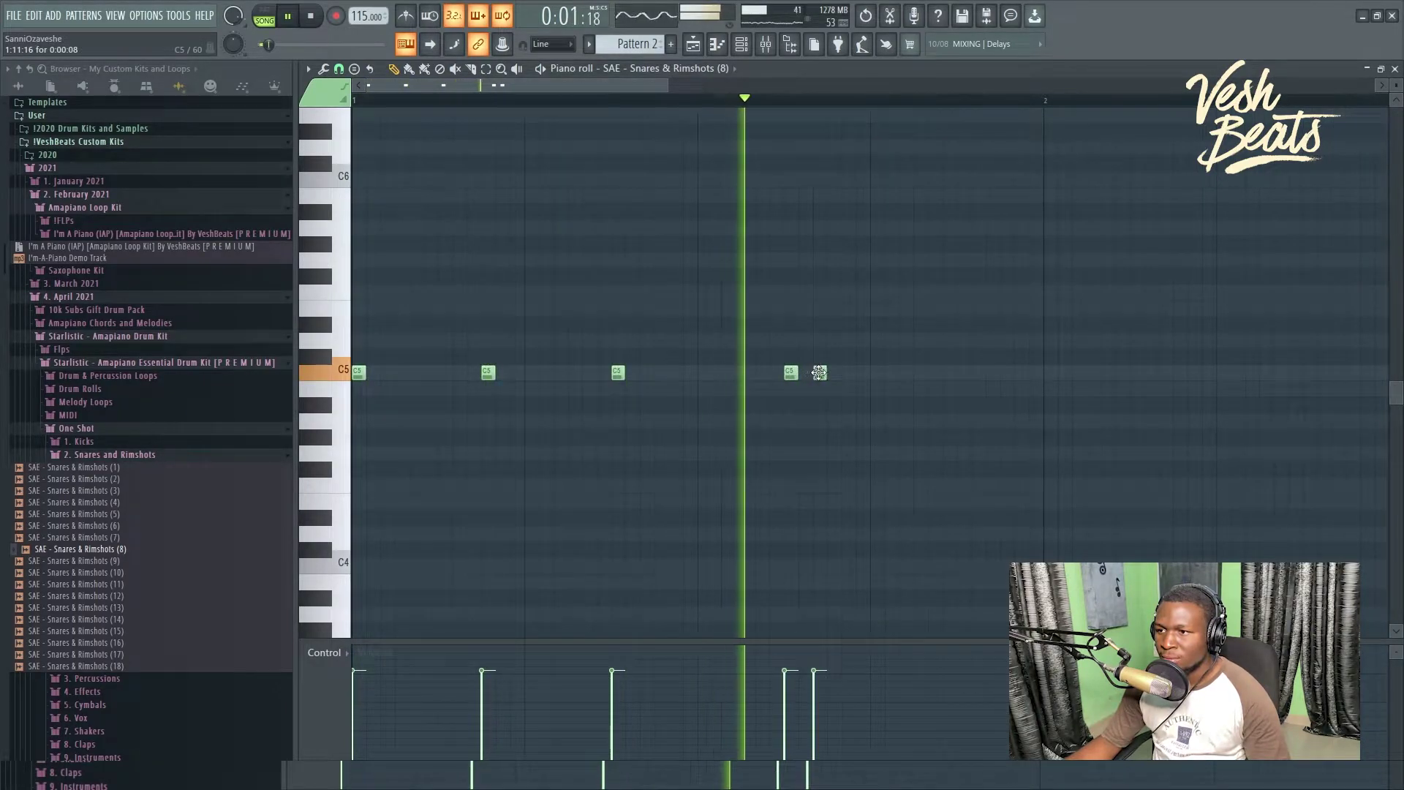
{"action": "left_click_drag", "start_coordinate": [818, 373], "coordinate": [833, 373]}
{"action": "left_click", "coordinate": [876, 373]}
{"action": "left_click", "coordinate": [920, 373]}
{"action": "key", "text": "space"}
{"action": "key", "text": "space"}
Step: Lower the velocities of the fifth and seventh rimshot hits, making the fifth the softest
{"action": "left_click", "coordinate": [828, 686]}
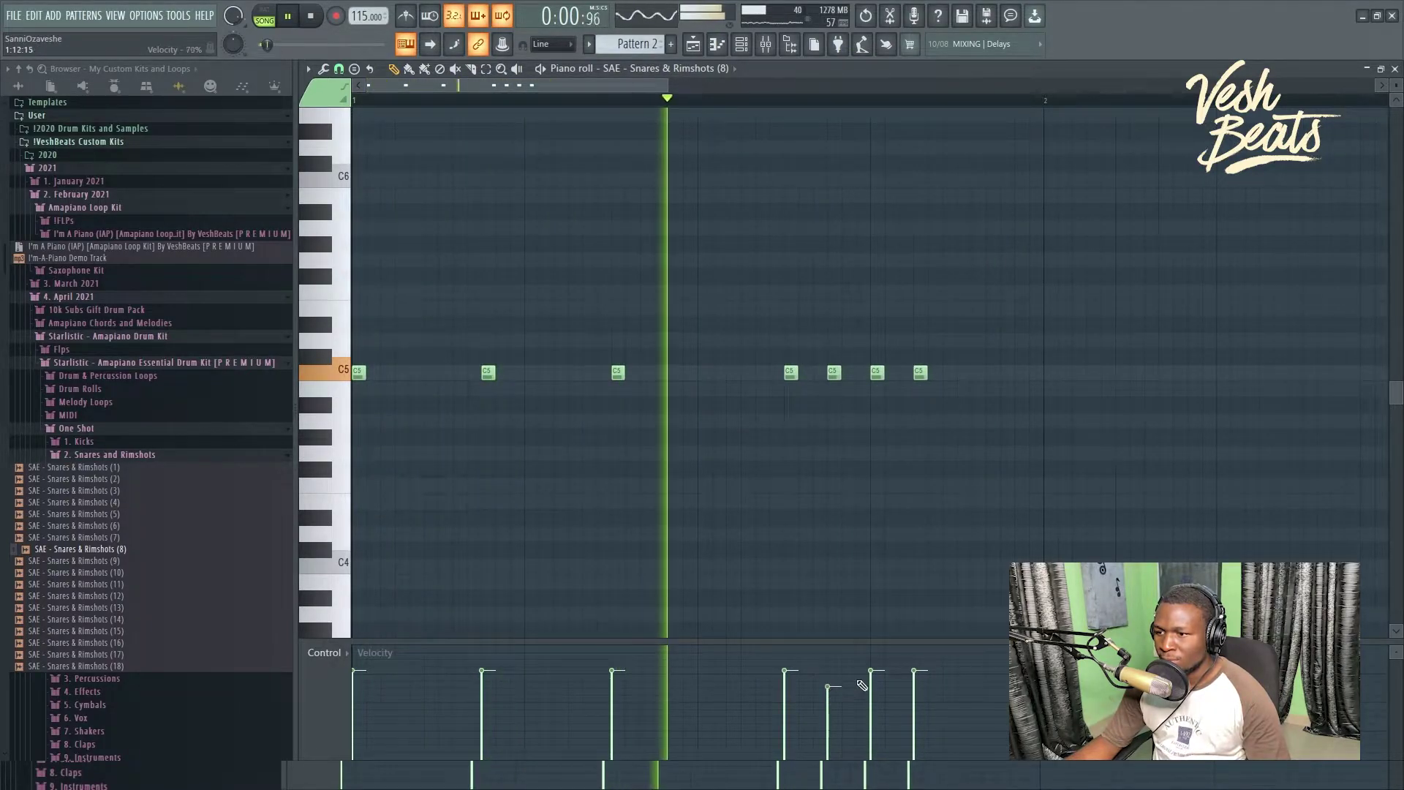
{"action": "left_click", "coordinate": [914, 691]}
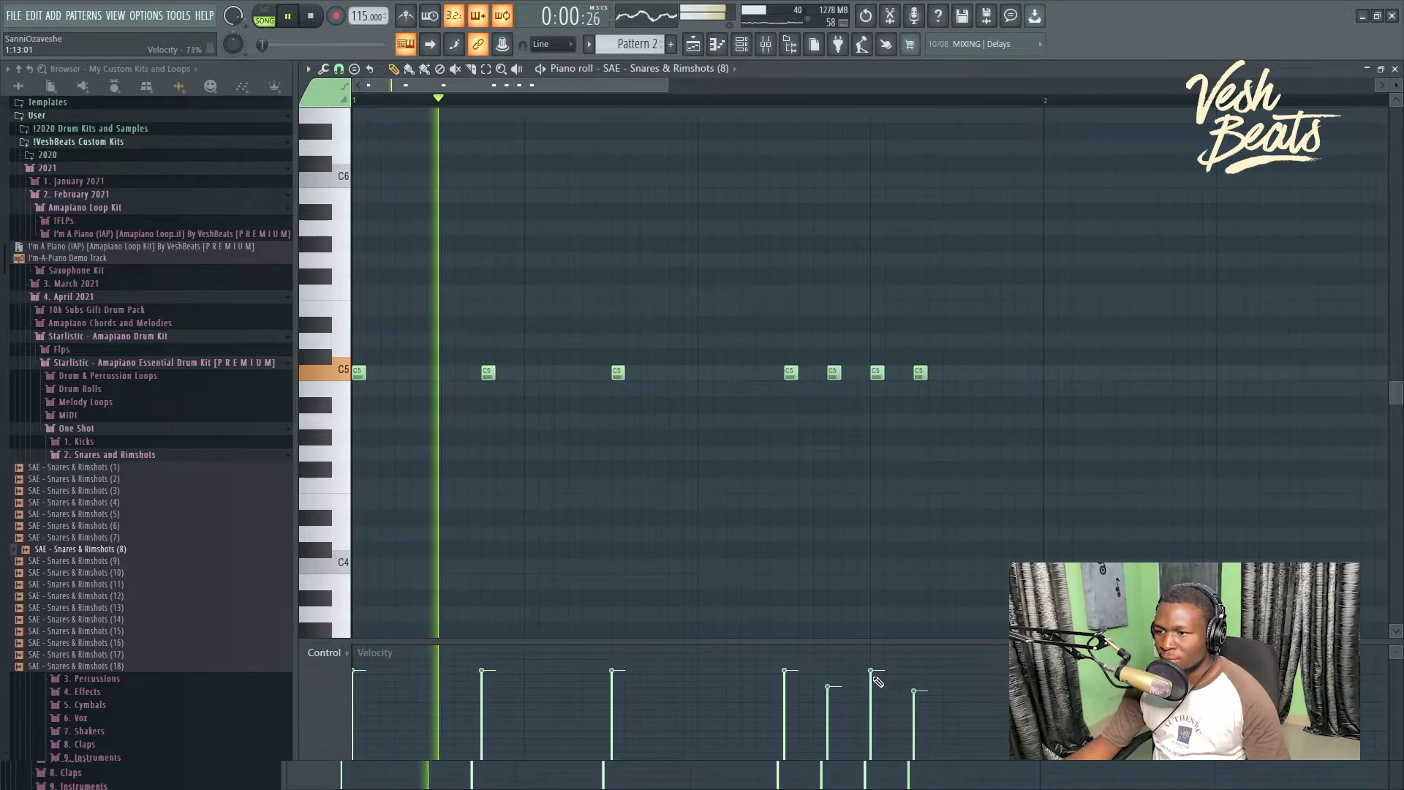
{"action": "left_click", "coordinate": [840, 696]}
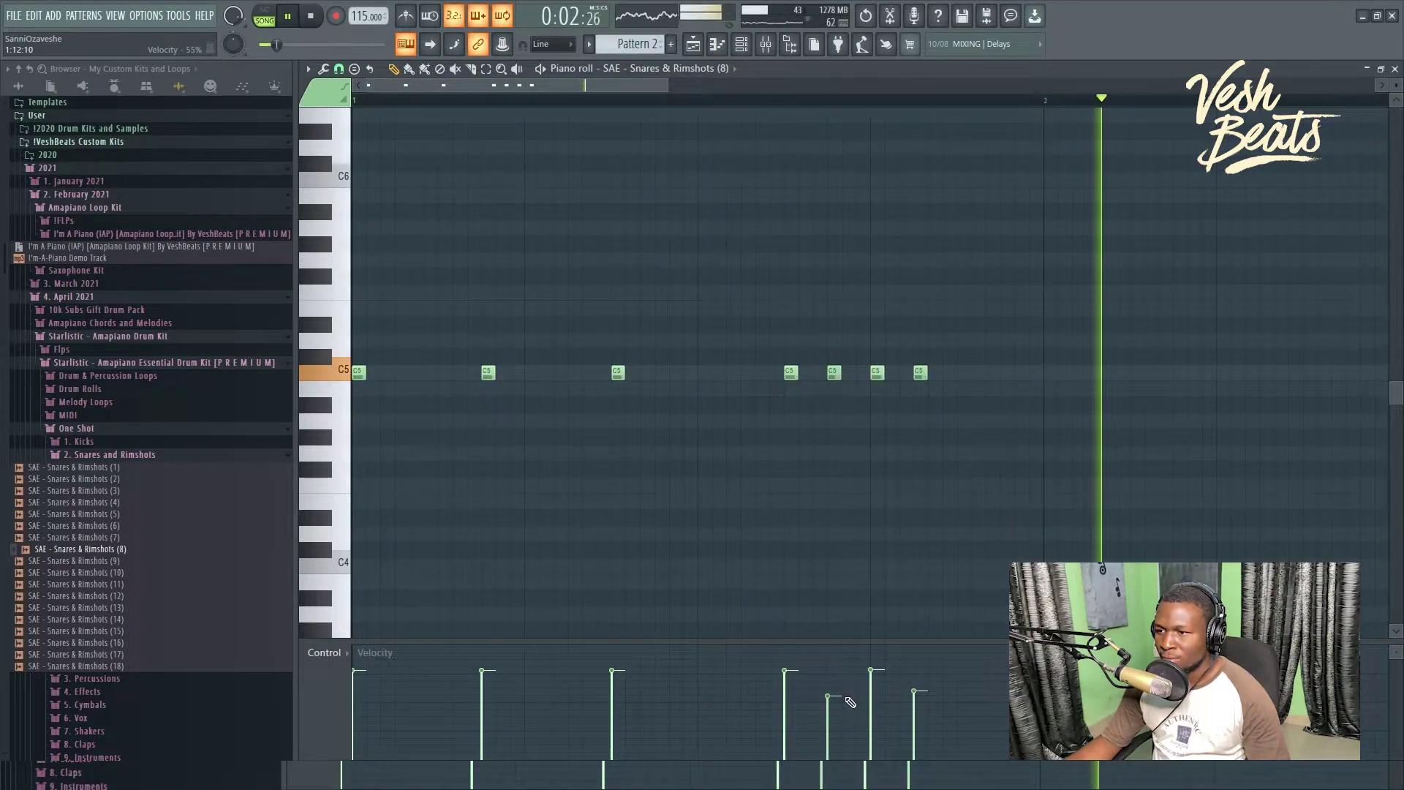
Step: Add another C5 rimshot hit on step 16 of bar 1
{"action": "scroll", "coordinate": [928, 511], "scroll_direction": "down", "scroll_amount": 2}
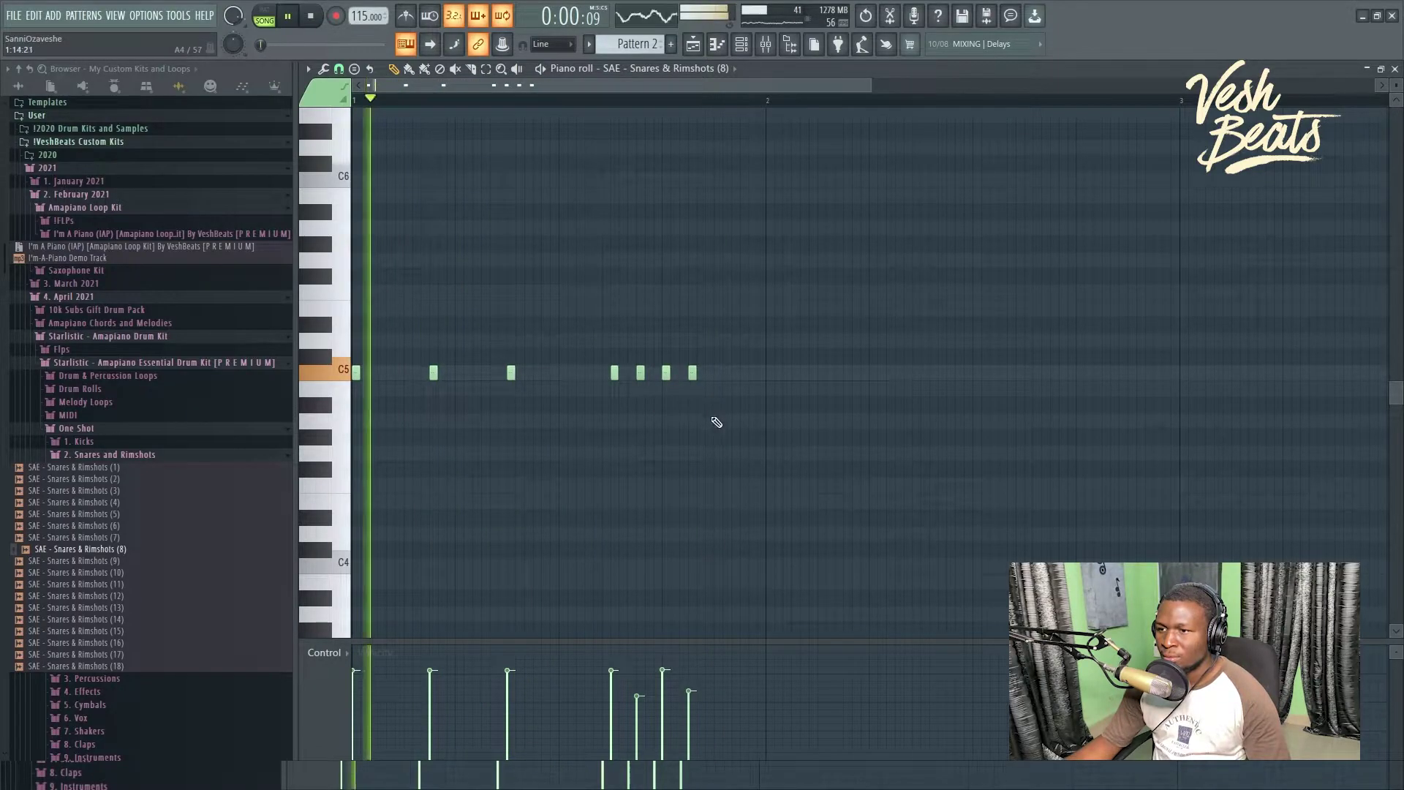
{"action": "scroll", "coordinate": [740, 401], "scroll_direction": "up", "scroll_amount": 2}
{"action": "left_click", "coordinate": [760, 373]}
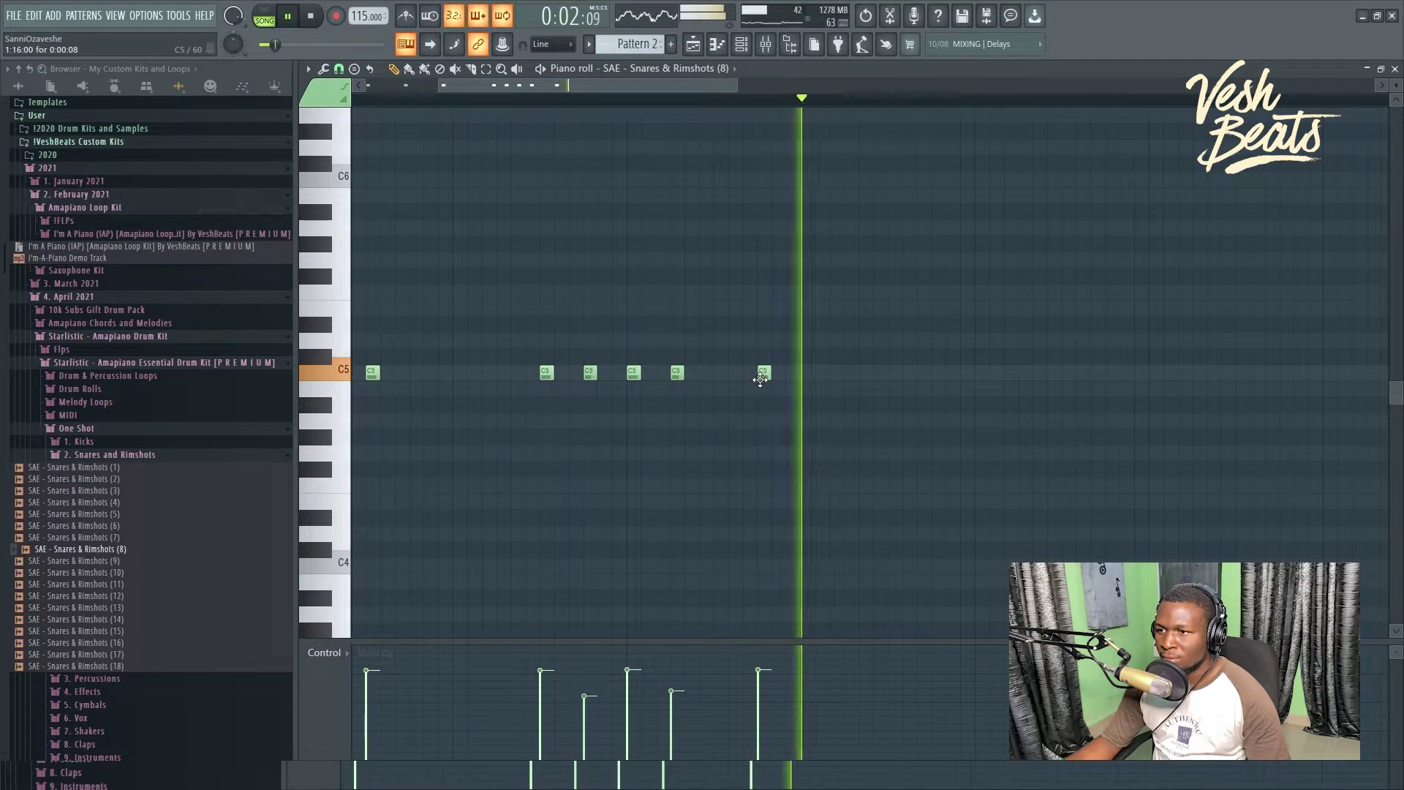
Step: Move the last C5 rimshot hit of bar 1 to step 15 and duplicate the bar's pattern into bar 2
{"action": "left_click_drag", "start_coordinate": [729, 378], "coordinate": [721, 375]}
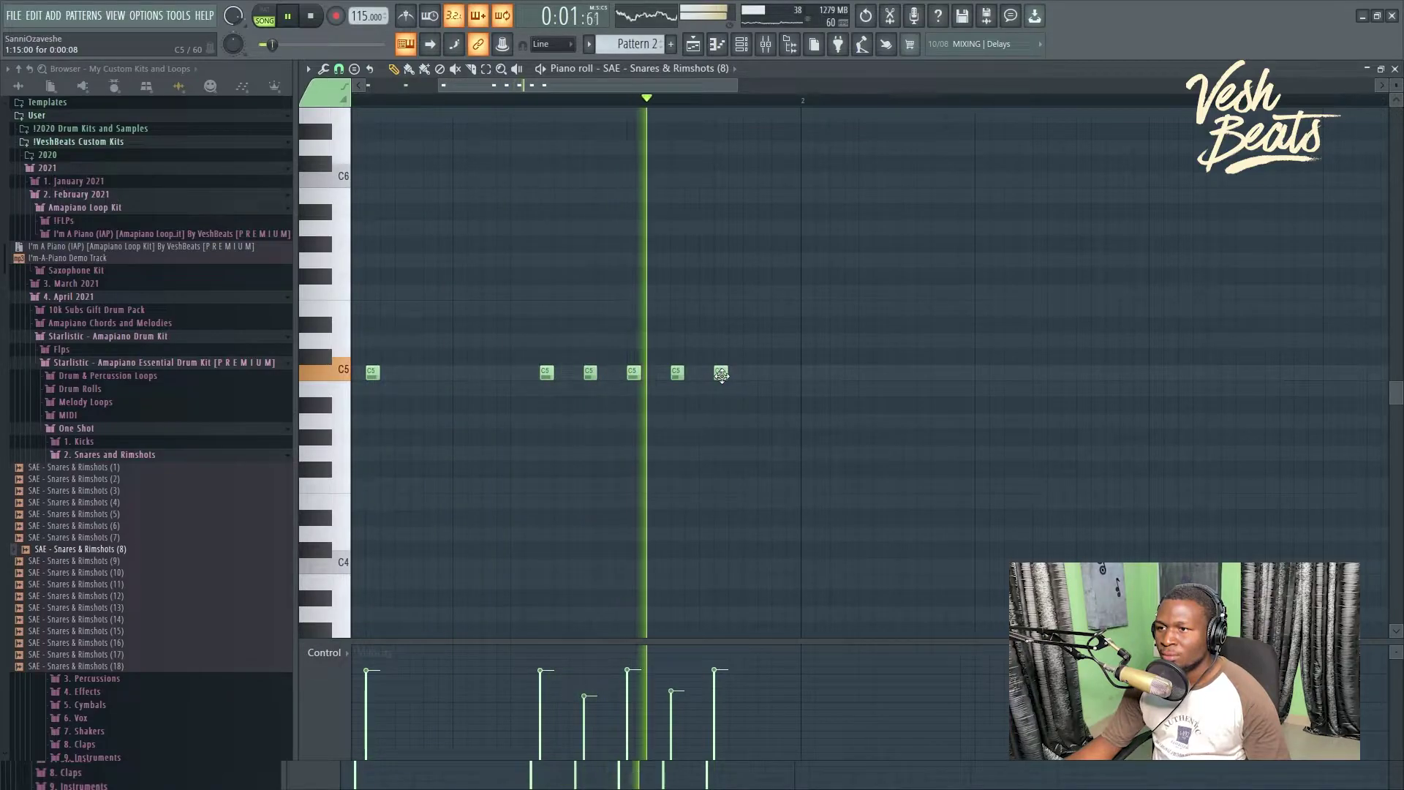
{"action": "key", "text": "space"}
{"action": "mouse_move", "coordinate": [1026, 352]}
{"action": "left_mouse_down"}
{"action": "mouse_move", "coordinate": [604, 407]}
{"action": "mouse_move", "coordinate": [366, 408]}
{"action": "mouse_move", "coordinate": [451, 373]}
{"action": "mouse_move", "coordinate": [1045, 371]}
{"action": "left_mouse_up"}
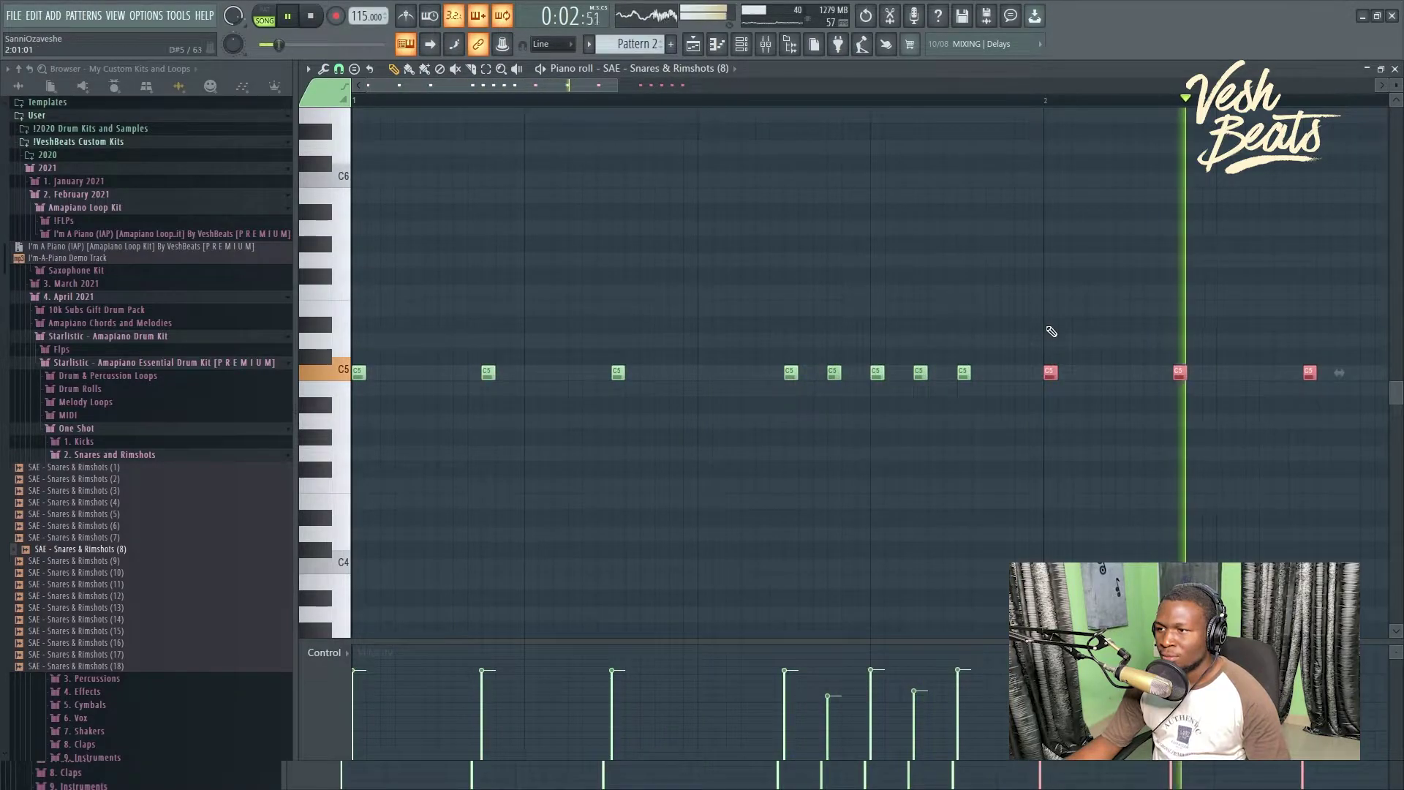
{"action": "scroll", "coordinate": [1054, 296], "scroll_direction": "down", "scroll_amount": 2}
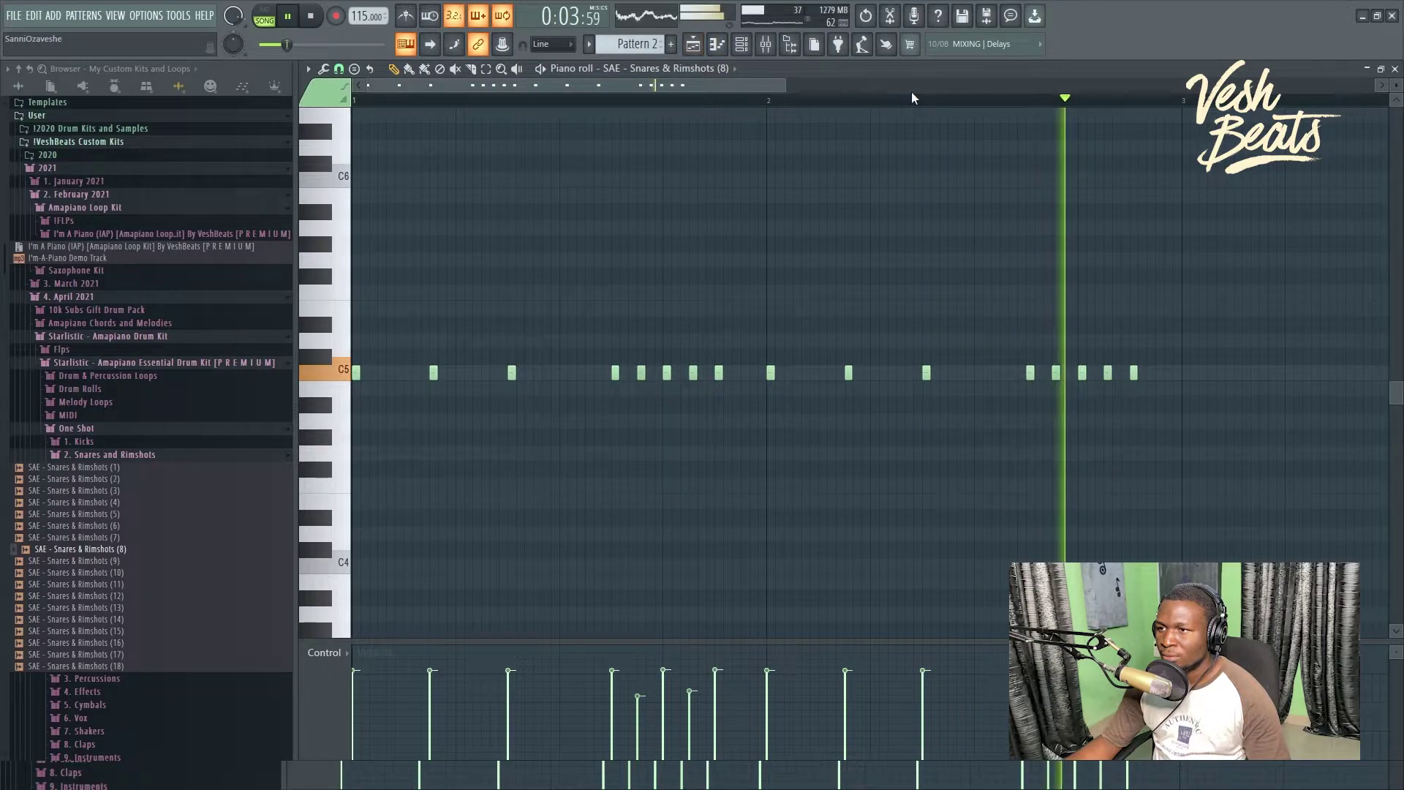
Step: Add a C5 rimshot hit on step 16 of bar 1 and lower its velocity below the other hits
{"action": "left_click_drag", "start_coordinate": [737, 335], "coordinate": [715, 396]}
{"action": "left_click", "coordinate": [765, 416]}
{"action": "left_click", "coordinate": [747, 375]}
{"action": "scroll", "coordinate": [752, 383], "scroll_direction": "up", "scroll_amount": 2}
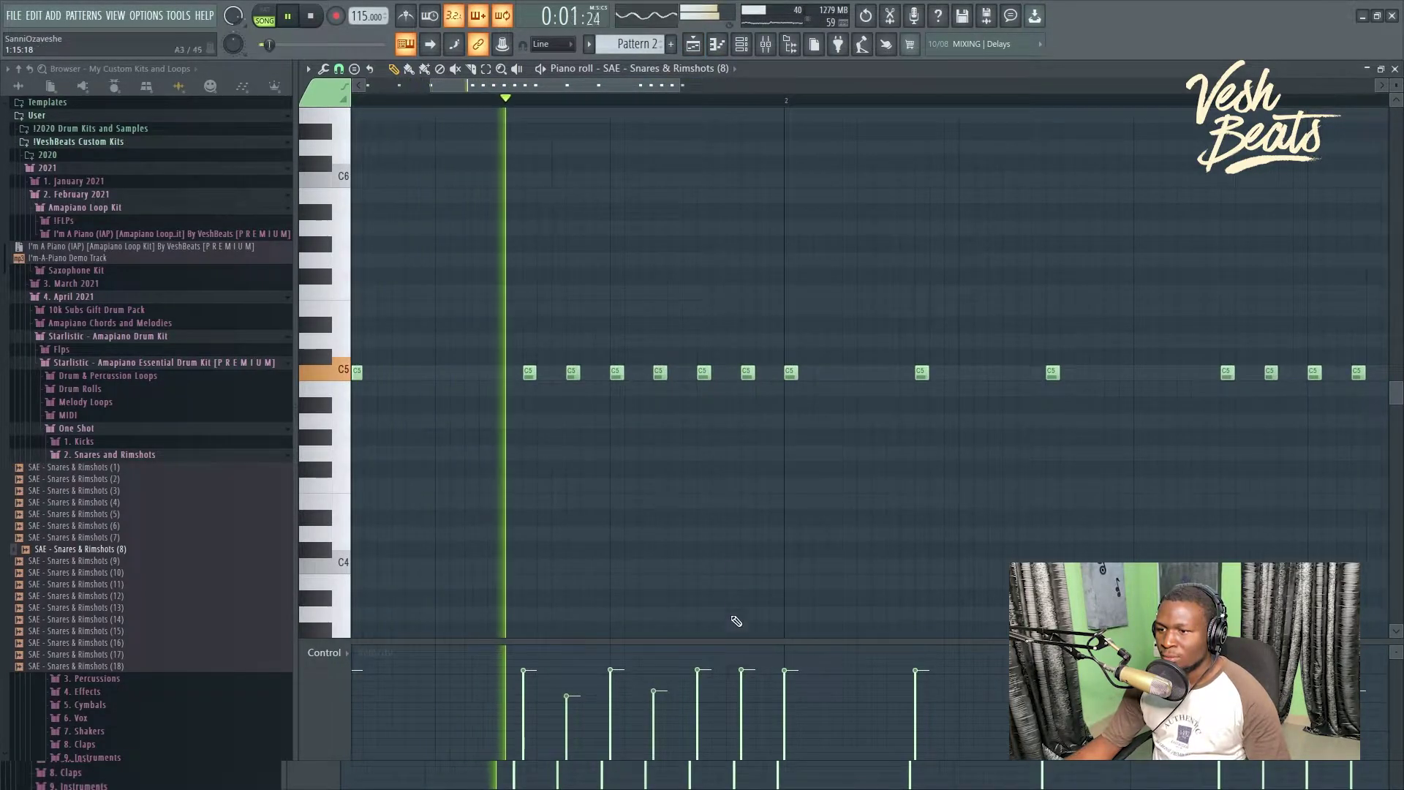
{"action": "left_click_drag", "start_coordinate": [739, 667], "coordinate": [743, 718]}
{"action": "key", "text": "space"}
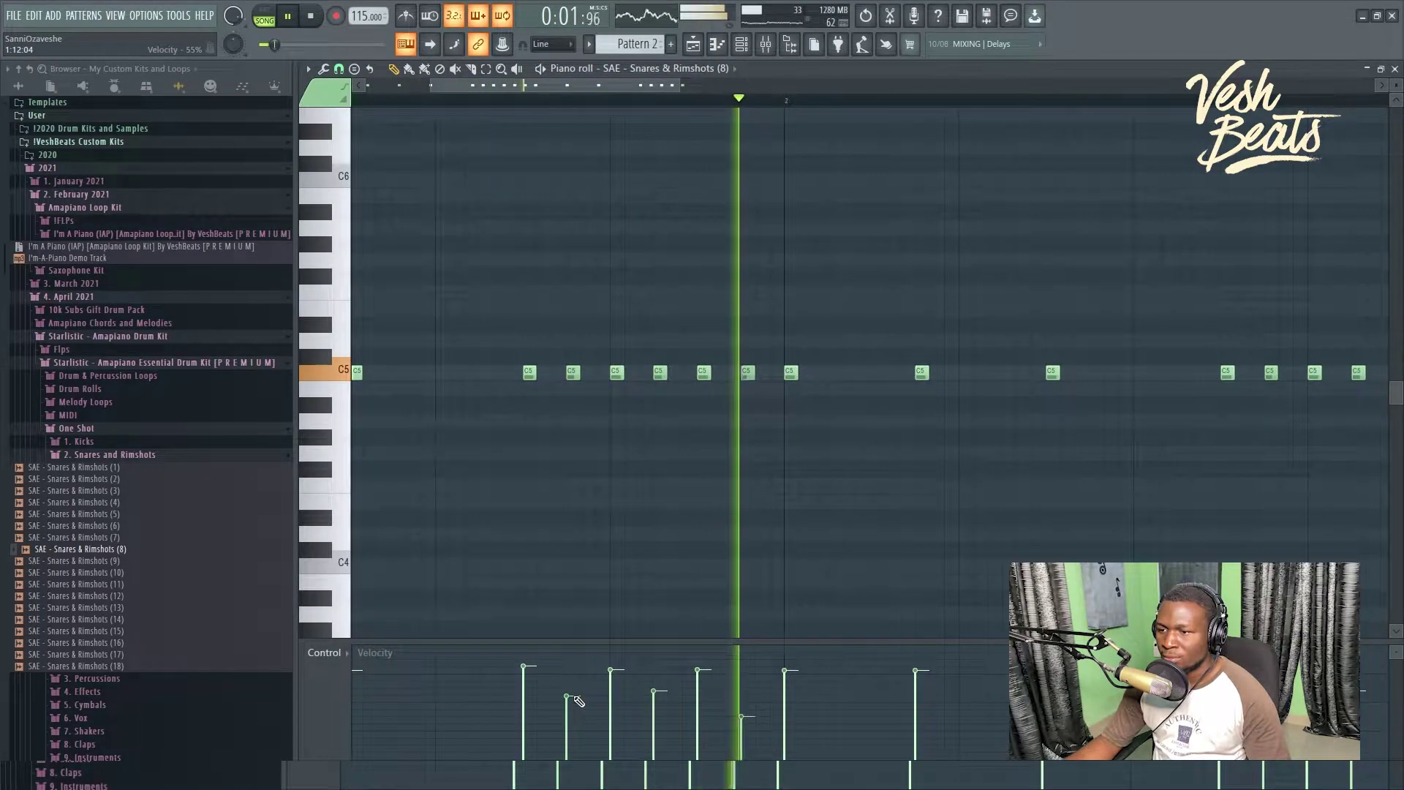
Step: Nudge the soft C5 rimshot hit on step 16 of bar 1 slightly late, off the grid
{"action": "scroll", "coordinate": [749, 453], "scroll_direction": "up", "scroll_amount": 1}
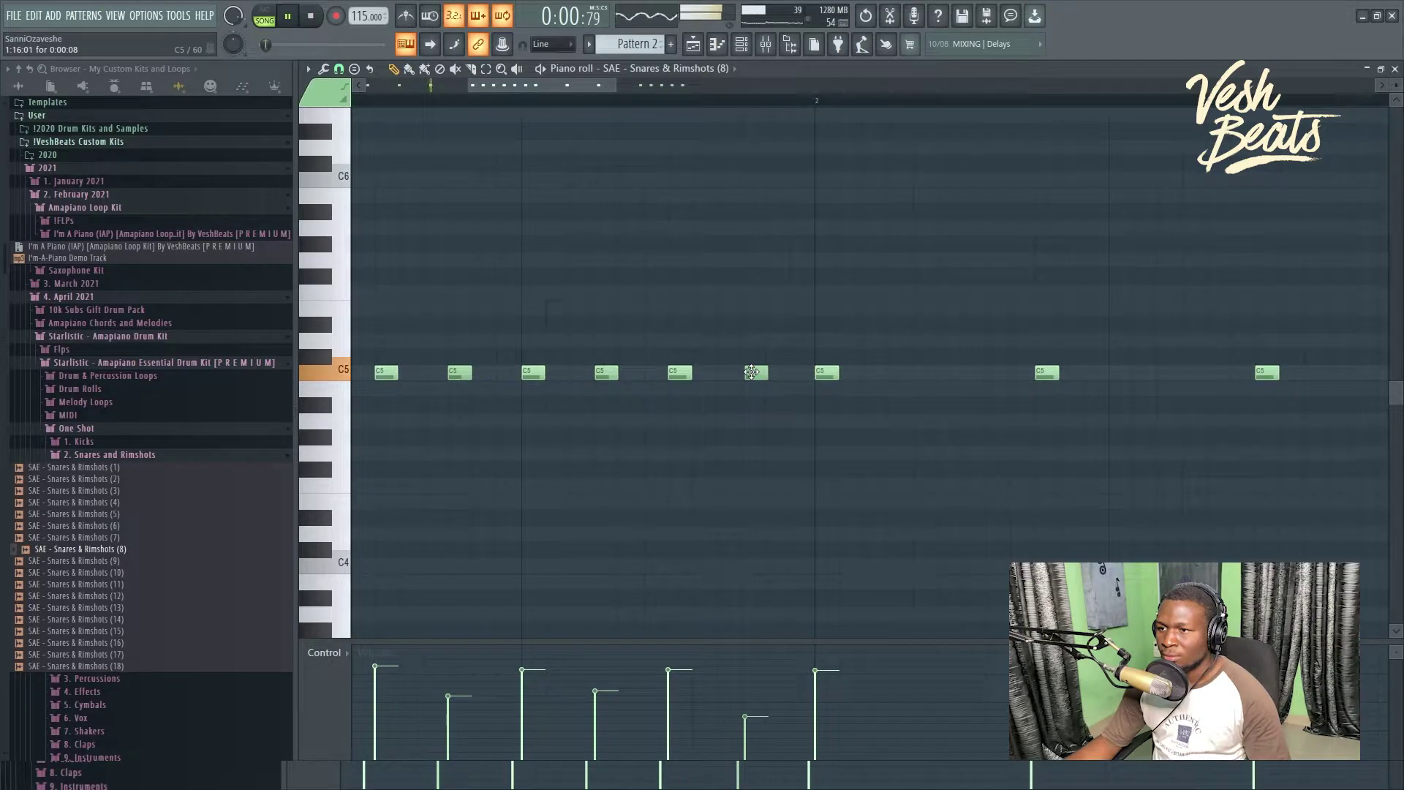
{"action": "scroll", "coordinate": [746, 384], "scroll_direction": "down", "scroll_amount": 2}
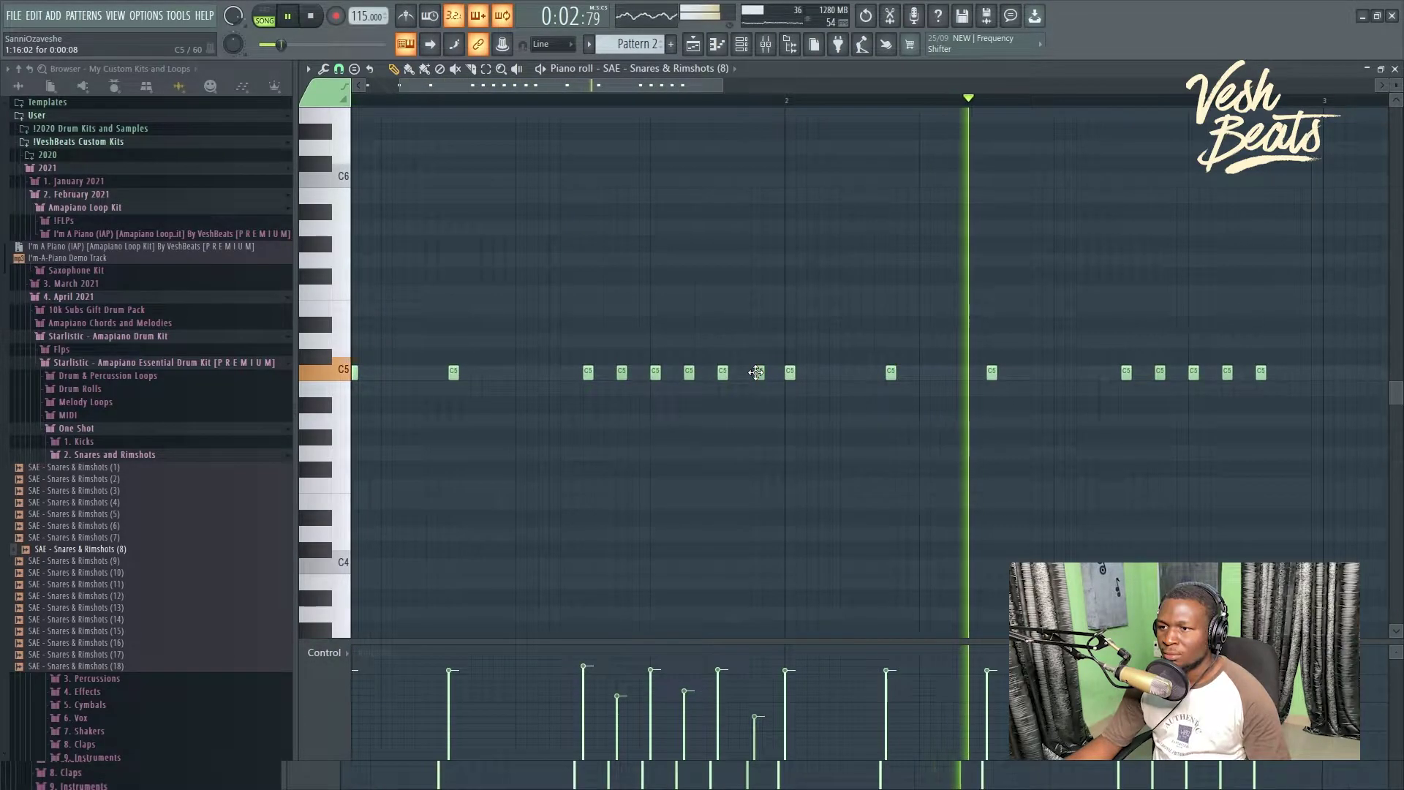
{"action": "left_click_drag", "start_coordinate": [938, 351], "coordinate": [678, 414]}
Step: Add the SAE - Snares & Rimshots (14) sample as a new channel in the channel rack and open its notes
{"action": "key", "text": "F6"}
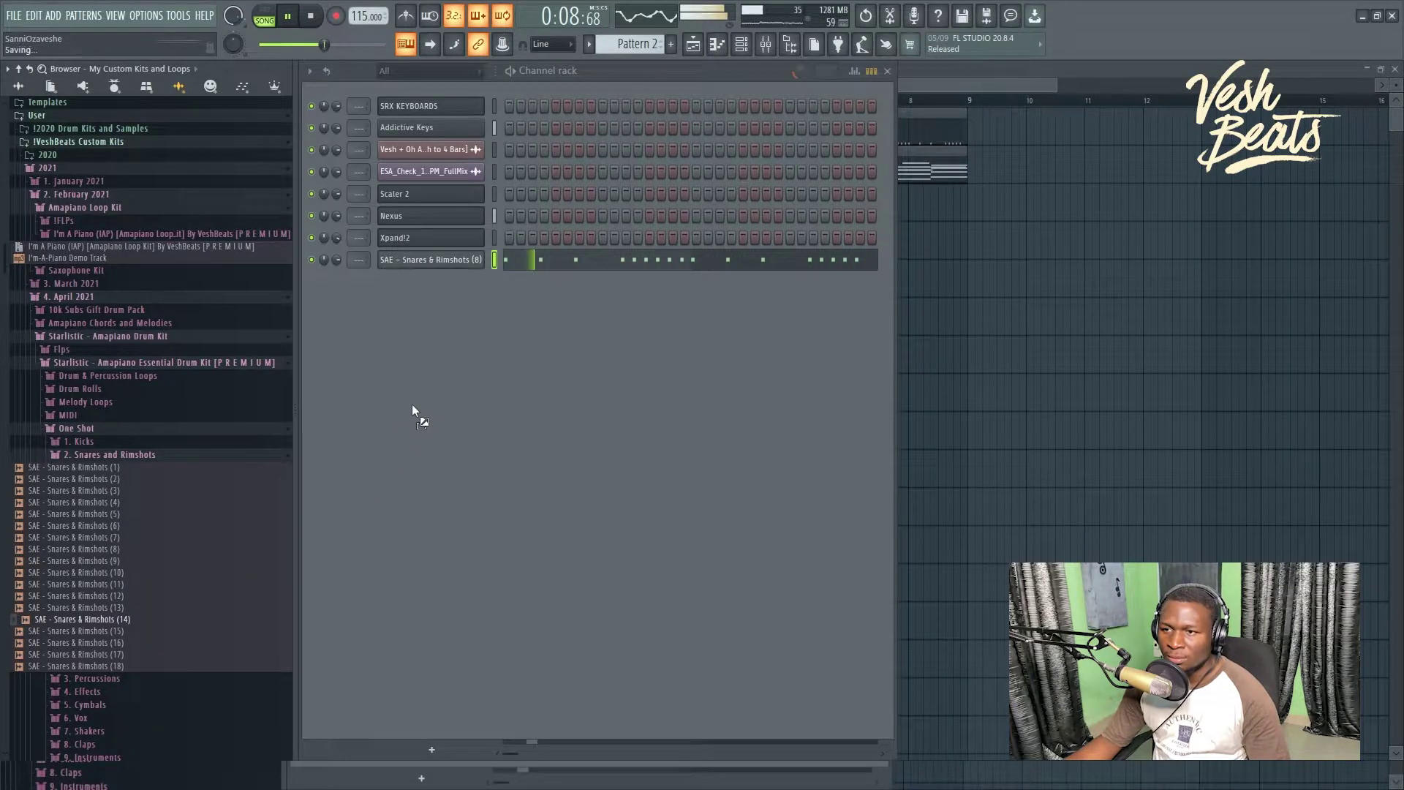
{"action": "left_click_drag", "start_coordinate": [407, 416], "coordinate": [417, 395]}
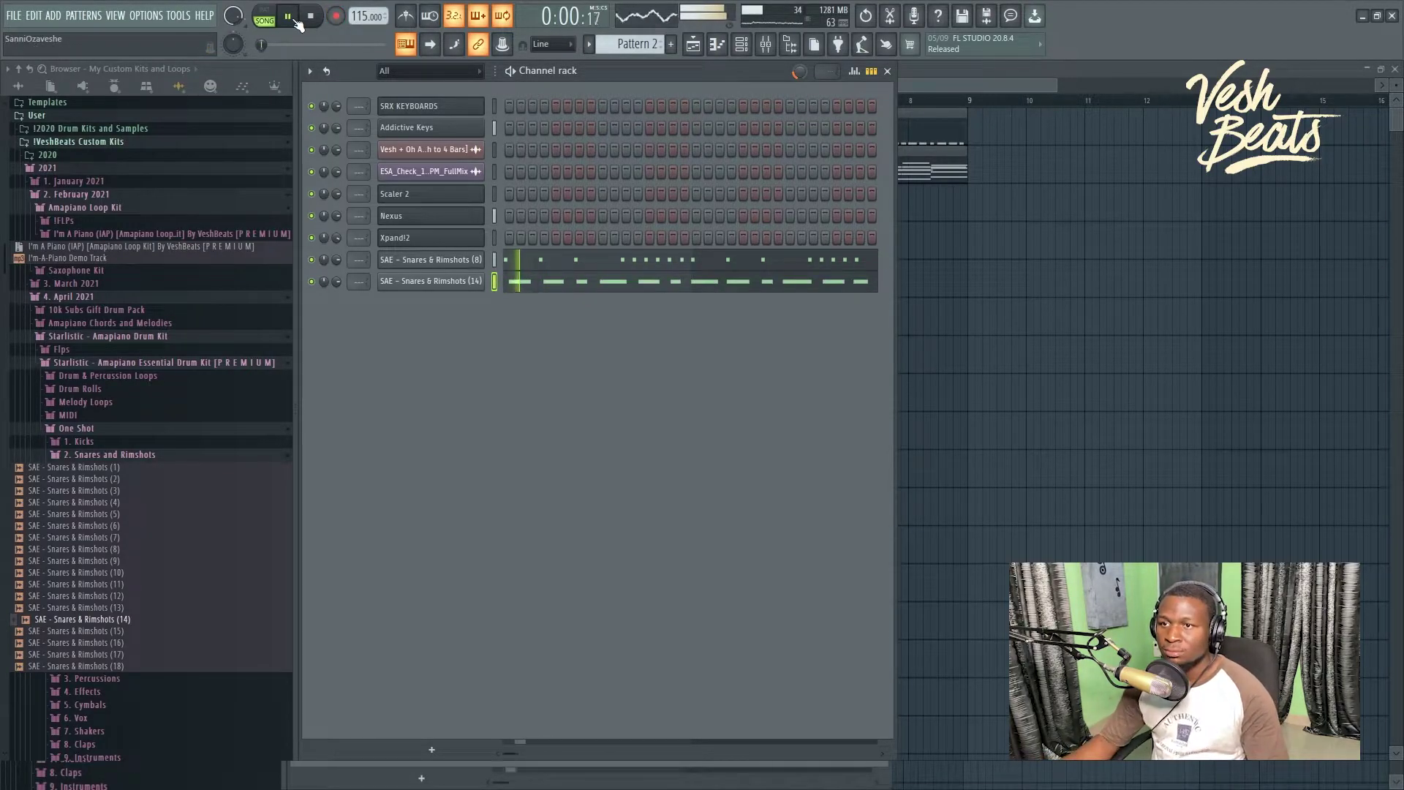
{"action": "left_click", "coordinate": [566, 282]}
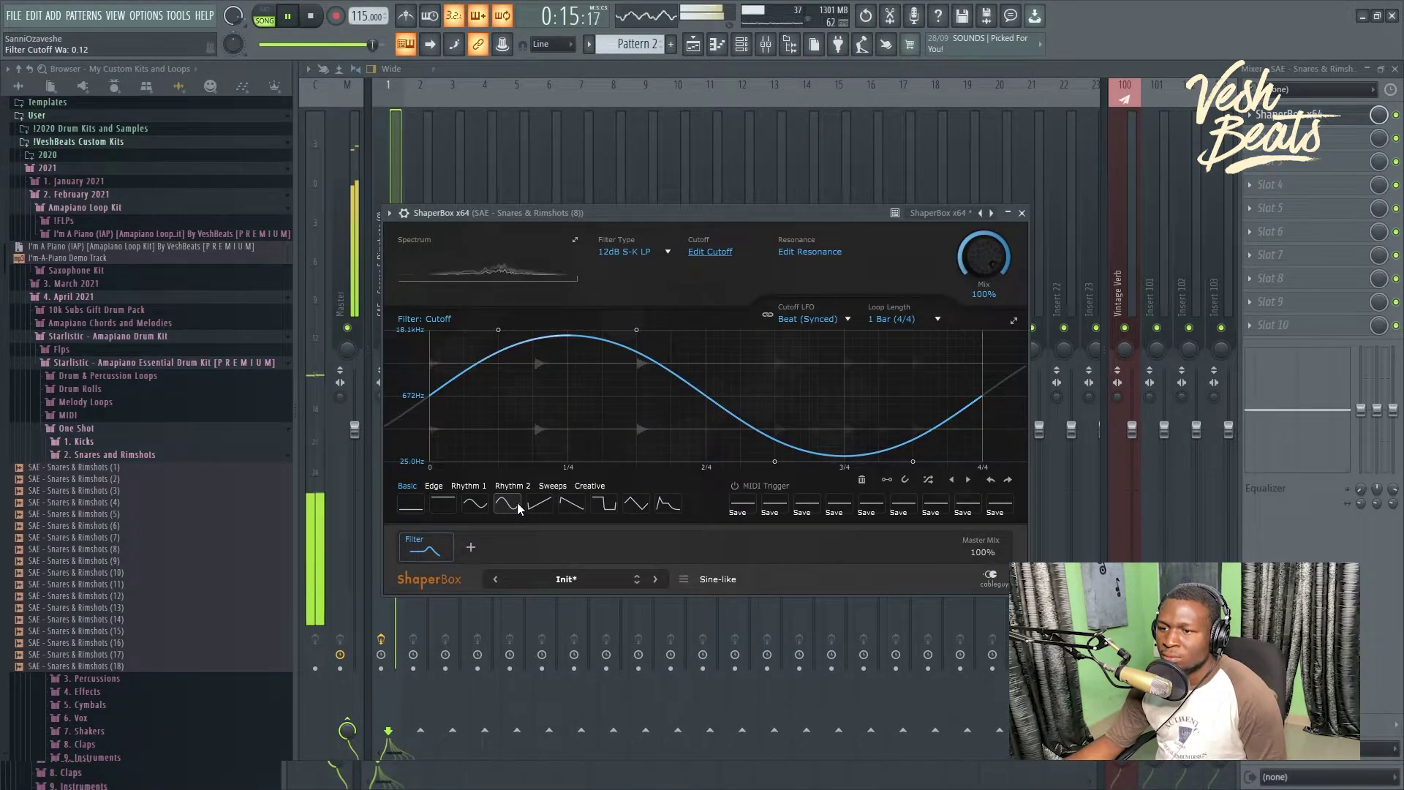
Step: Load the DrumShaper 1 preset from the ShaperBox library on the SAE - Snares & Rimshots (8) mixer track
{"action": "left_click", "coordinate": [638, 580]}
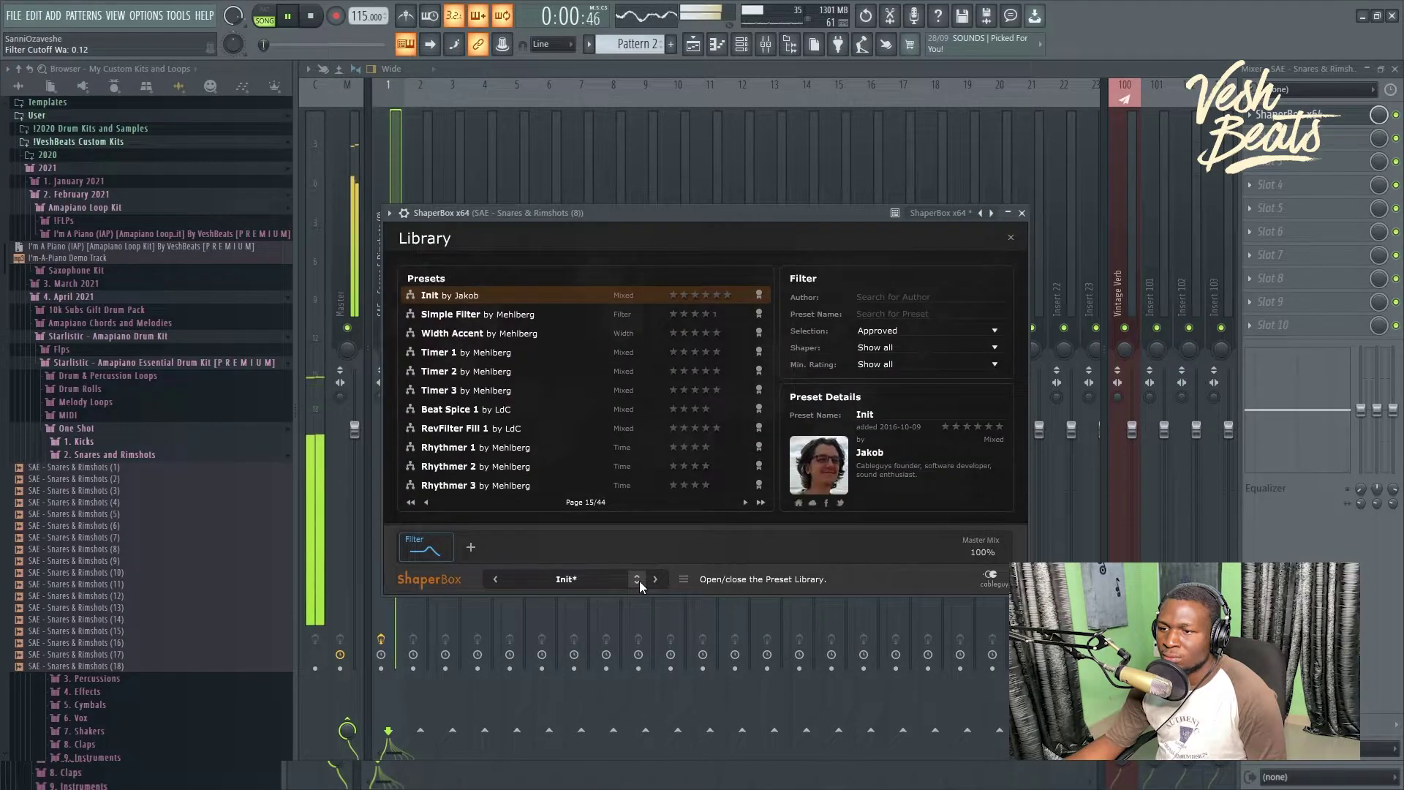
{"action": "left_click", "coordinate": [746, 501]}
{"action": "left_click", "coordinate": [745, 501]}
{"action": "left_click", "coordinate": [746, 502]}
{"action": "left_click", "coordinate": [746, 501]}
{"action": "left_click", "coordinate": [746, 502]}
{"action": "left_click", "coordinate": [746, 502]}
{"action": "left_click", "coordinate": [746, 502]}
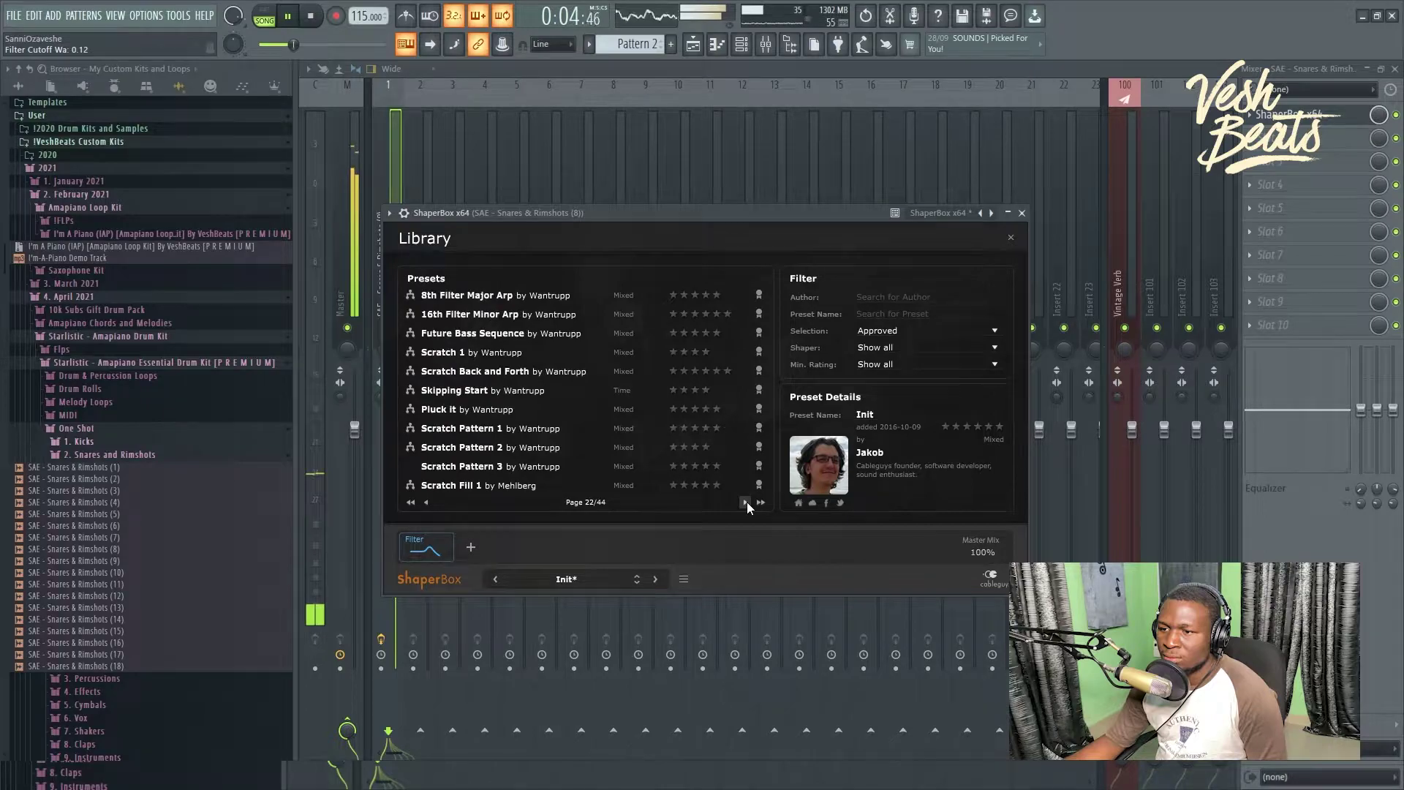
{"action": "left_click", "coordinate": [746, 502]}
{"action": "left_click", "coordinate": [746, 502]}
{"action": "double_click", "coordinate": [576, 431]}
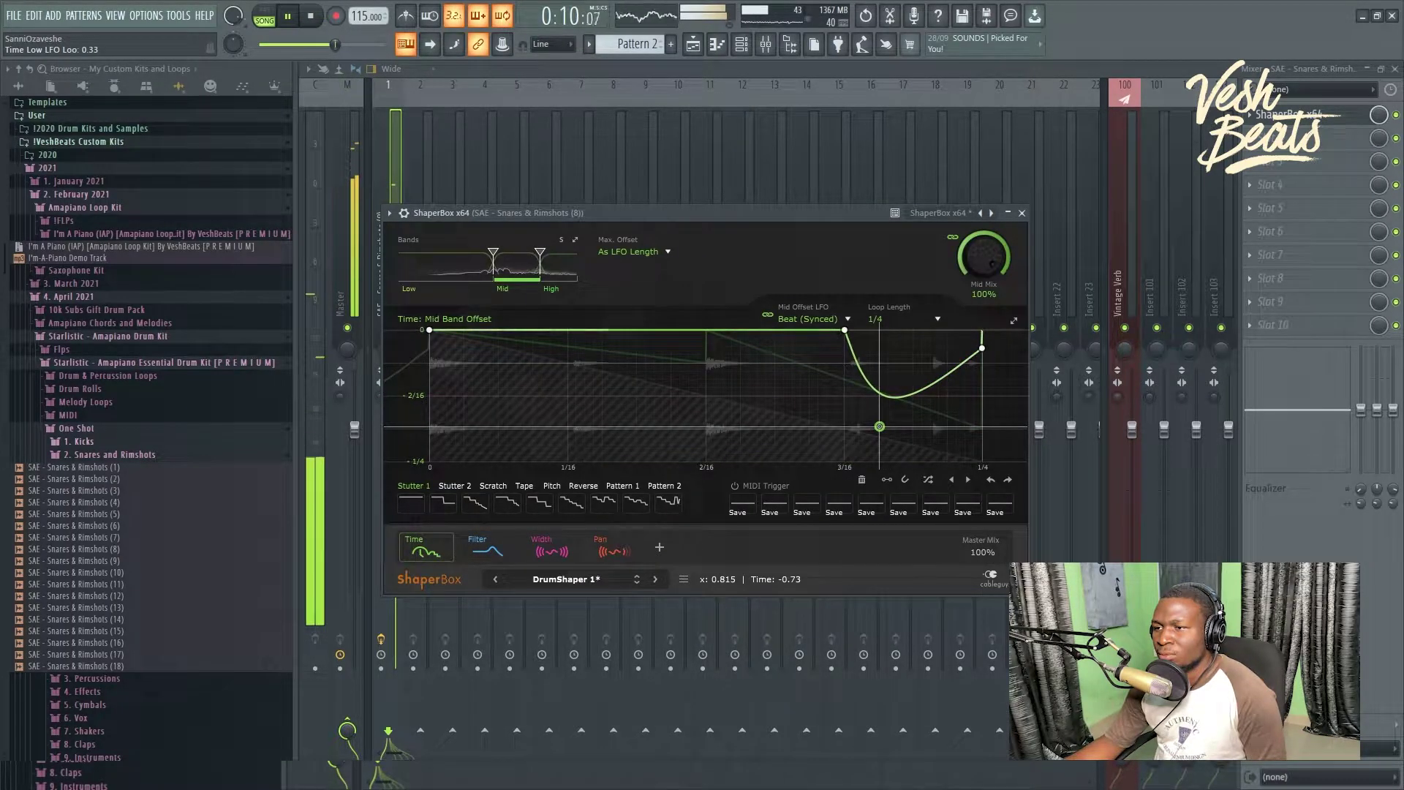
Step: Flatten the final segment of ShaperBox's mid band time offset curve, close the plugin and return to the channel rack
{"action": "left_click_drag", "start_coordinate": [880, 427], "coordinate": [898, 342]}
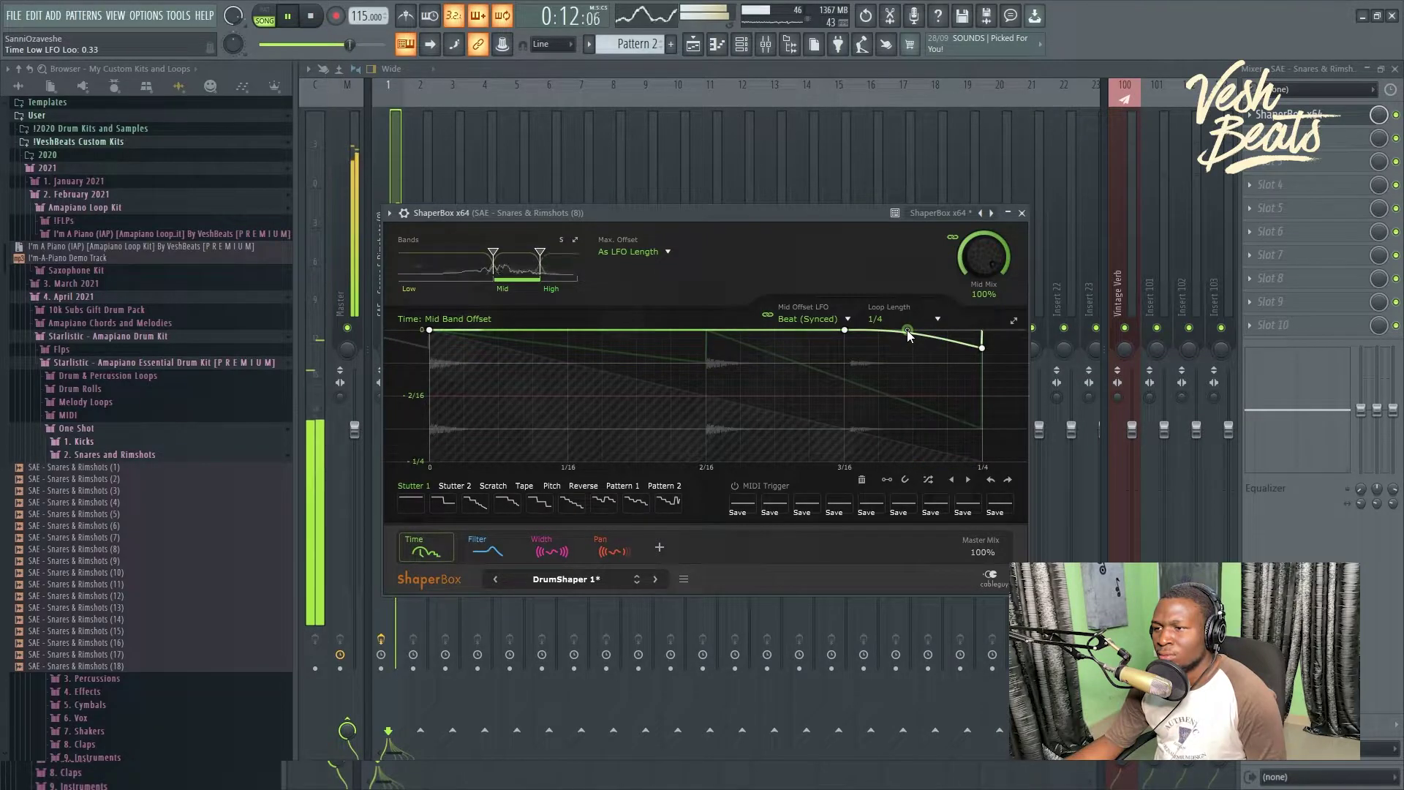
{"action": "left_click", "coordinate": [1022, 213]}
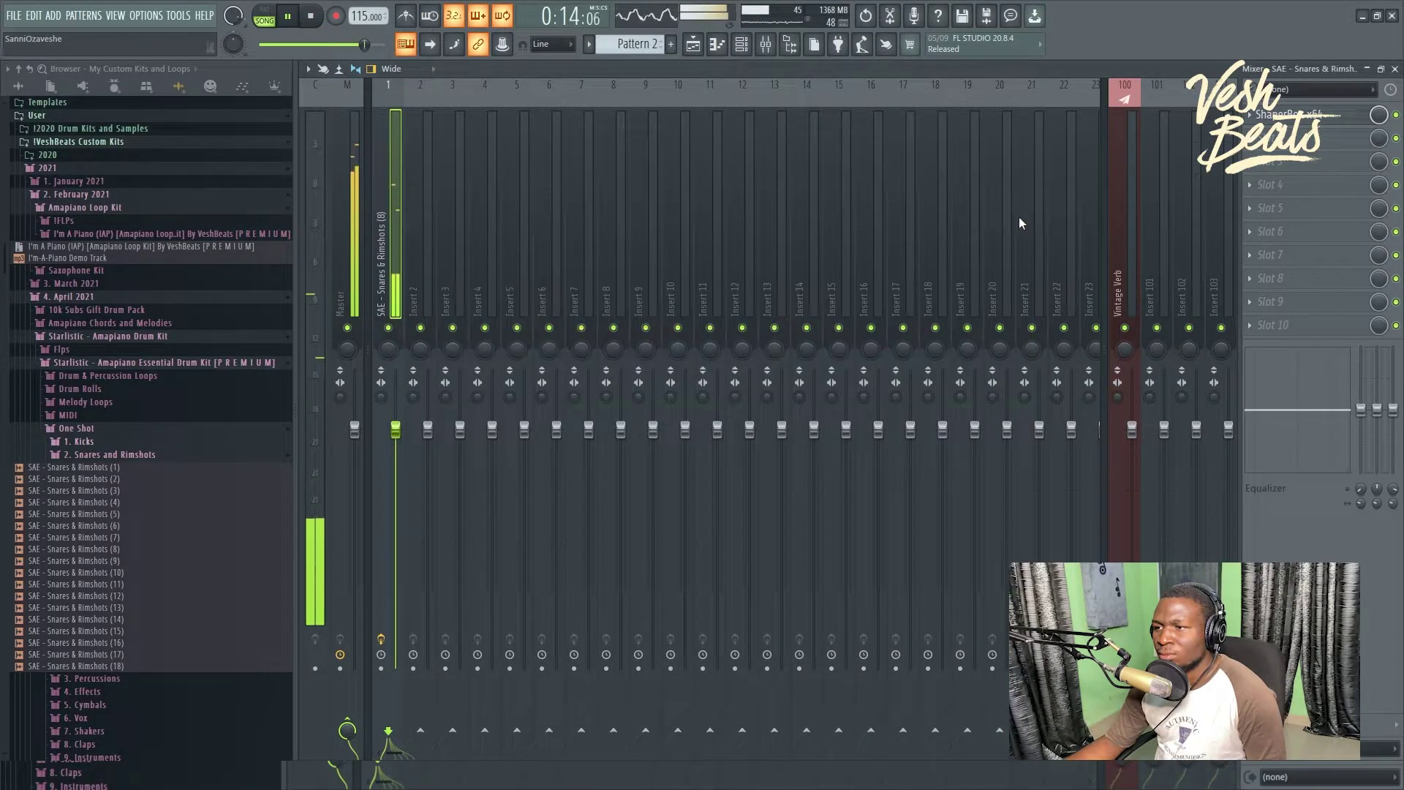
{"action": "left_click", "coordinate": [739, 45]}
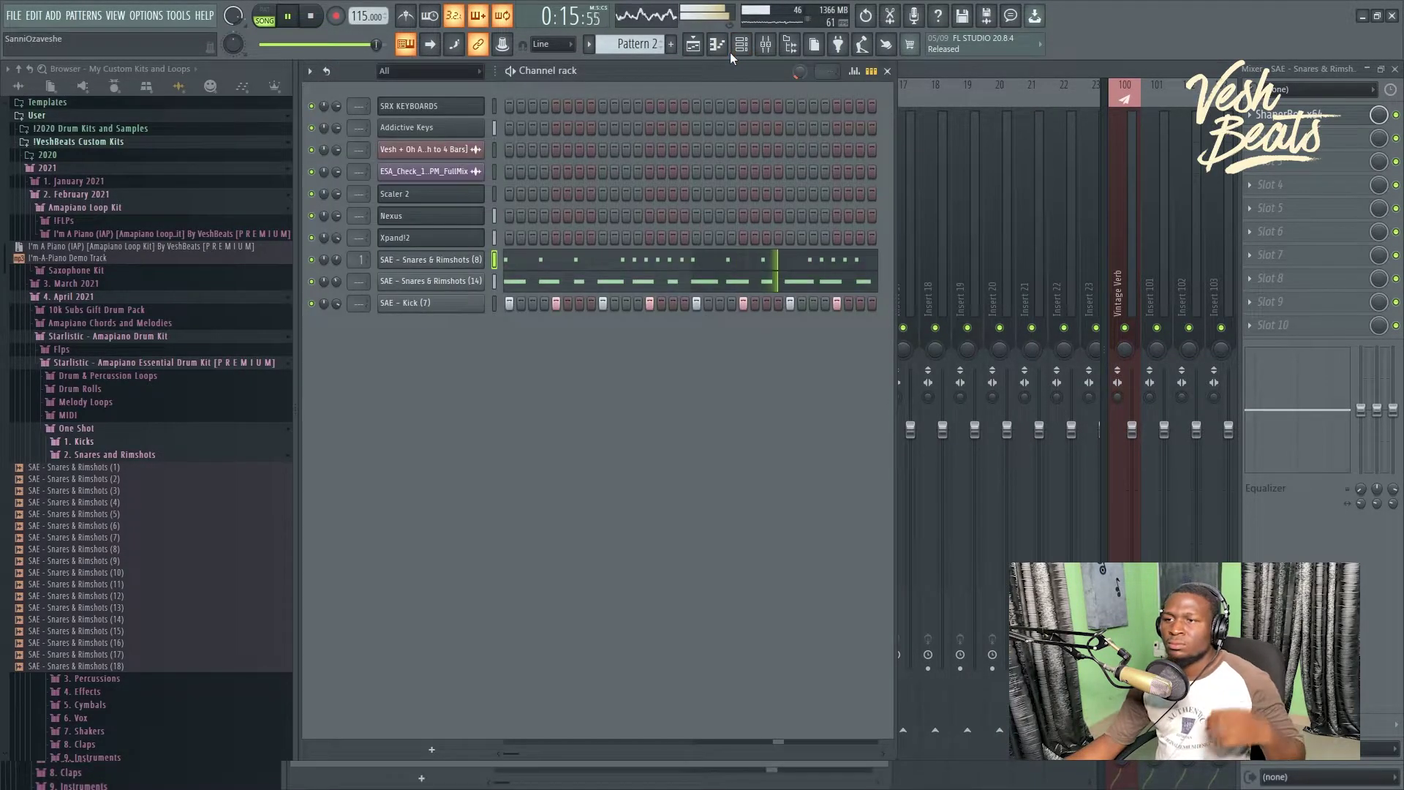
Step: Show the playlist and browse the Starlistic kit's Drum & Percussion Loops folders for loops to layer
{"action": "left_click", "coordinate": [692, 44]}
{"action": "left_click", "coordinate": [109, 375]}
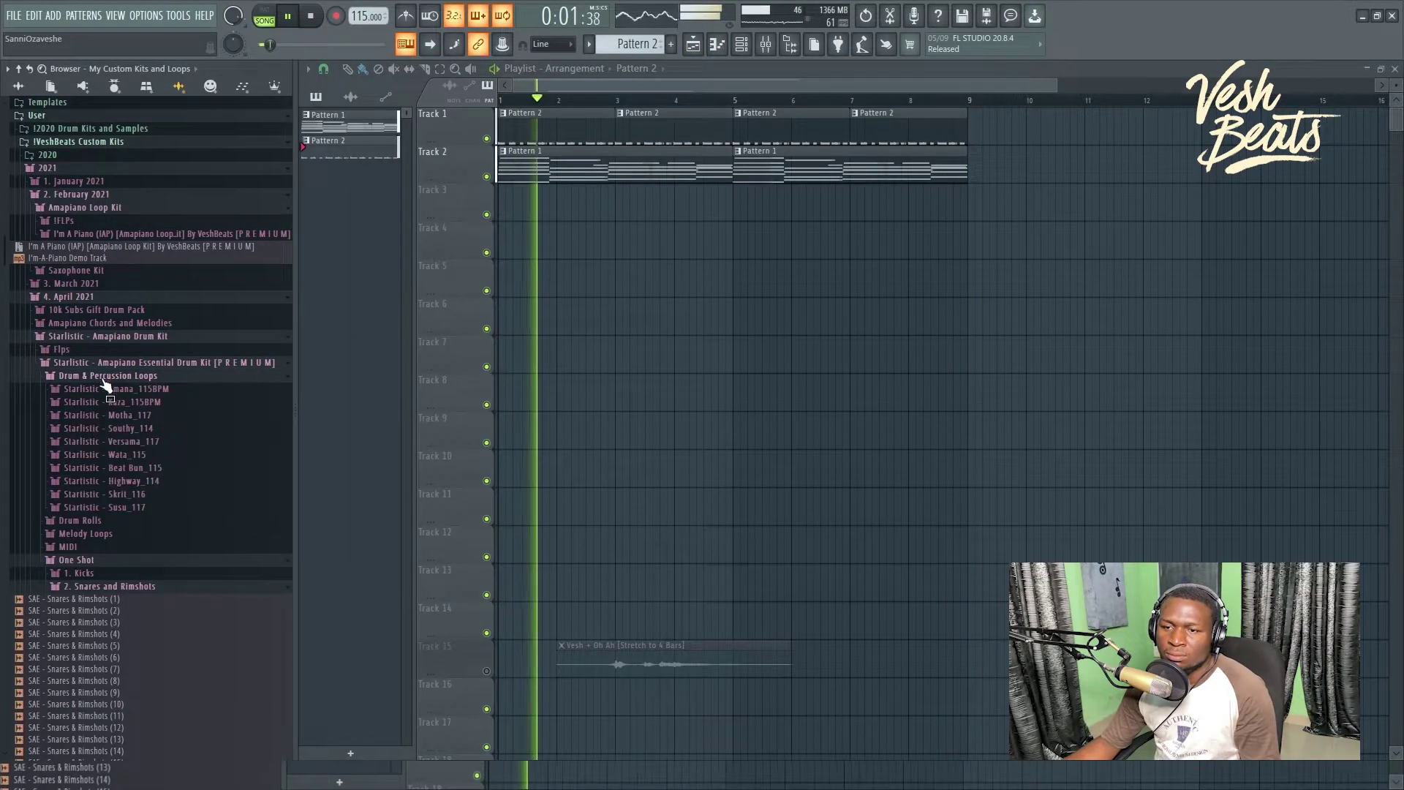
{"action": "left_click", "coordinate": [102, 427]}
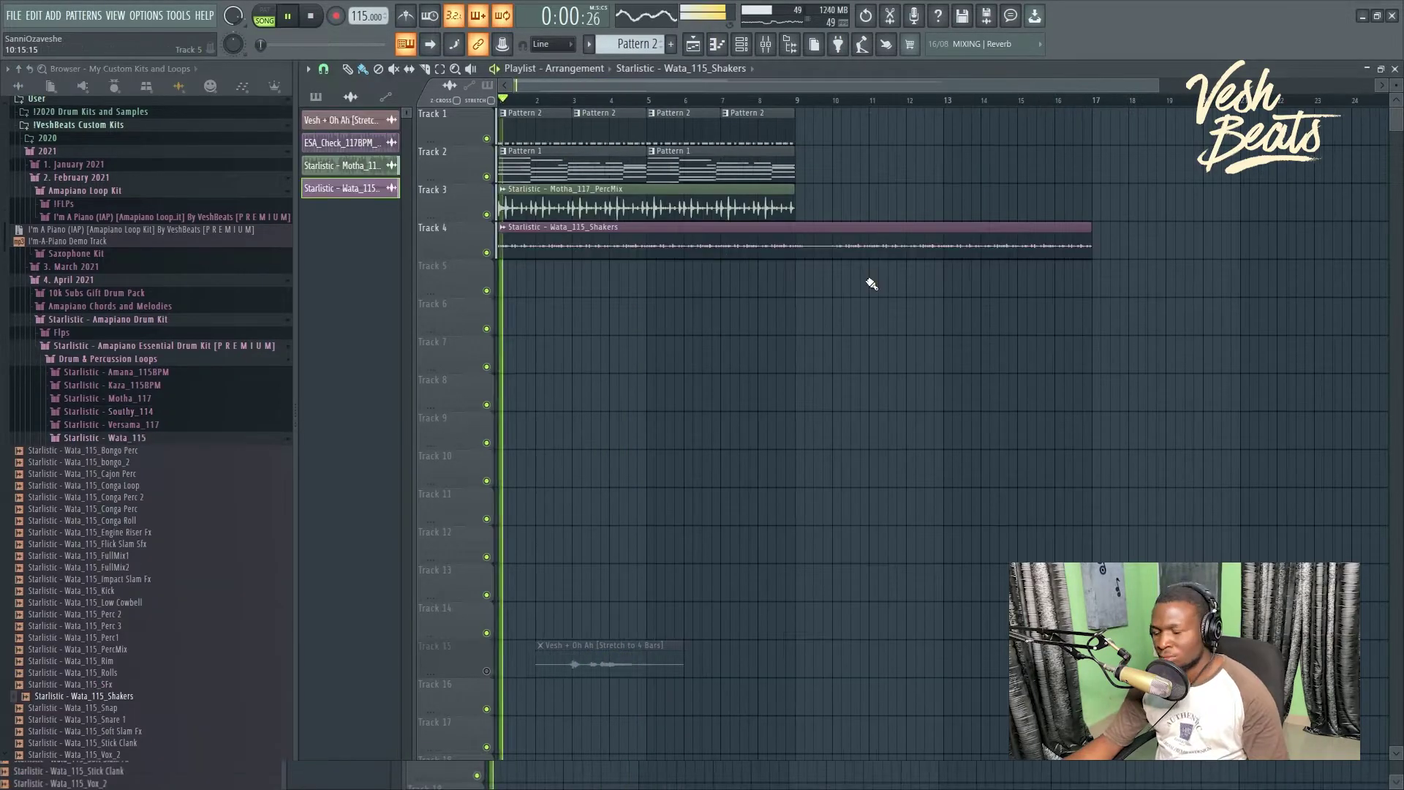
Step: Cut the Starlistic - Wata_115_Shakers clip on Track 4 at bar 9 and delete the part beyond it
{"action": "left_click_drag", "start_coordinate": [822, 321], "coordinate": [803, 234]}
{"action": "right_click", "coordinate": [851, 241]}
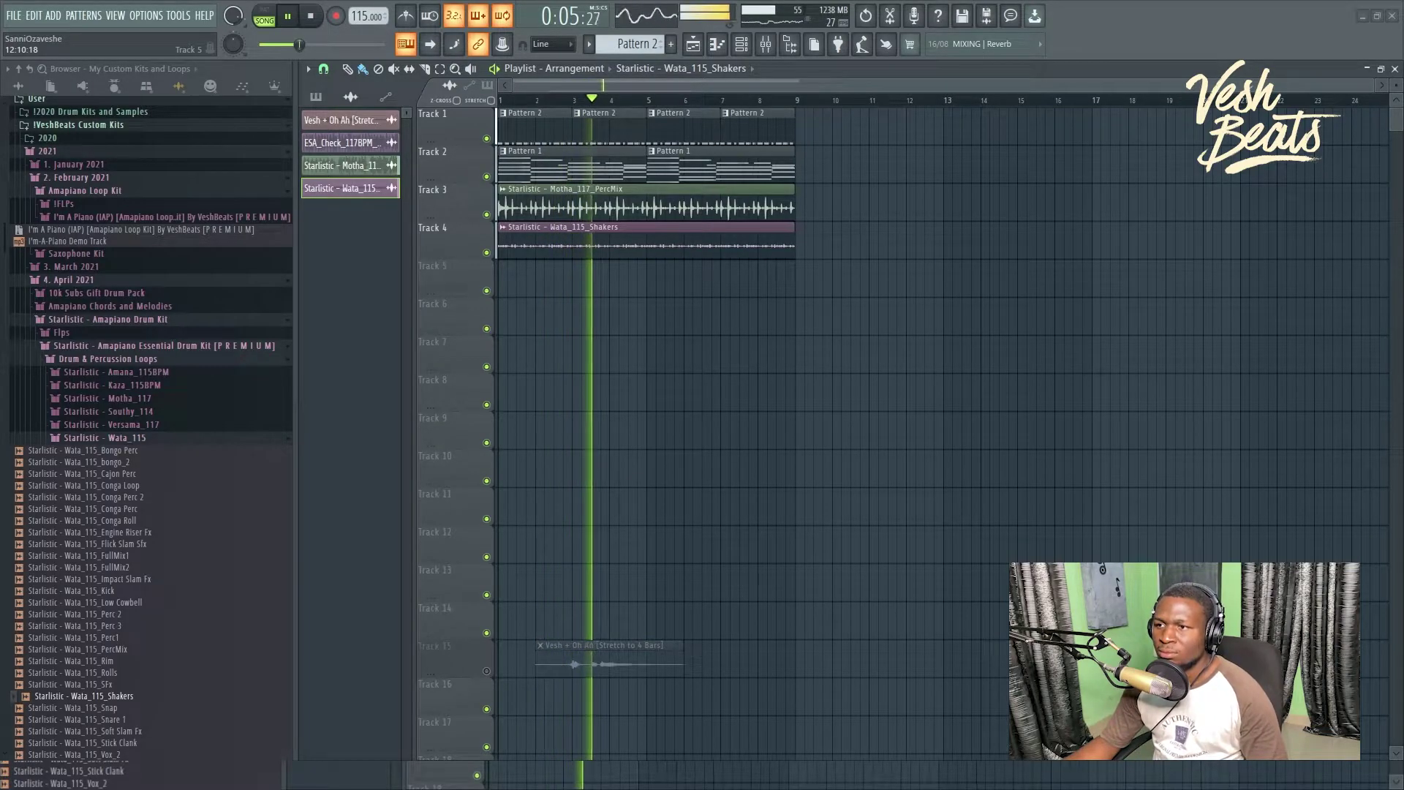
{"action": "scroll", "coordinate": [936, 329], "scroll_direction": "up", "scroll_amount": 3}
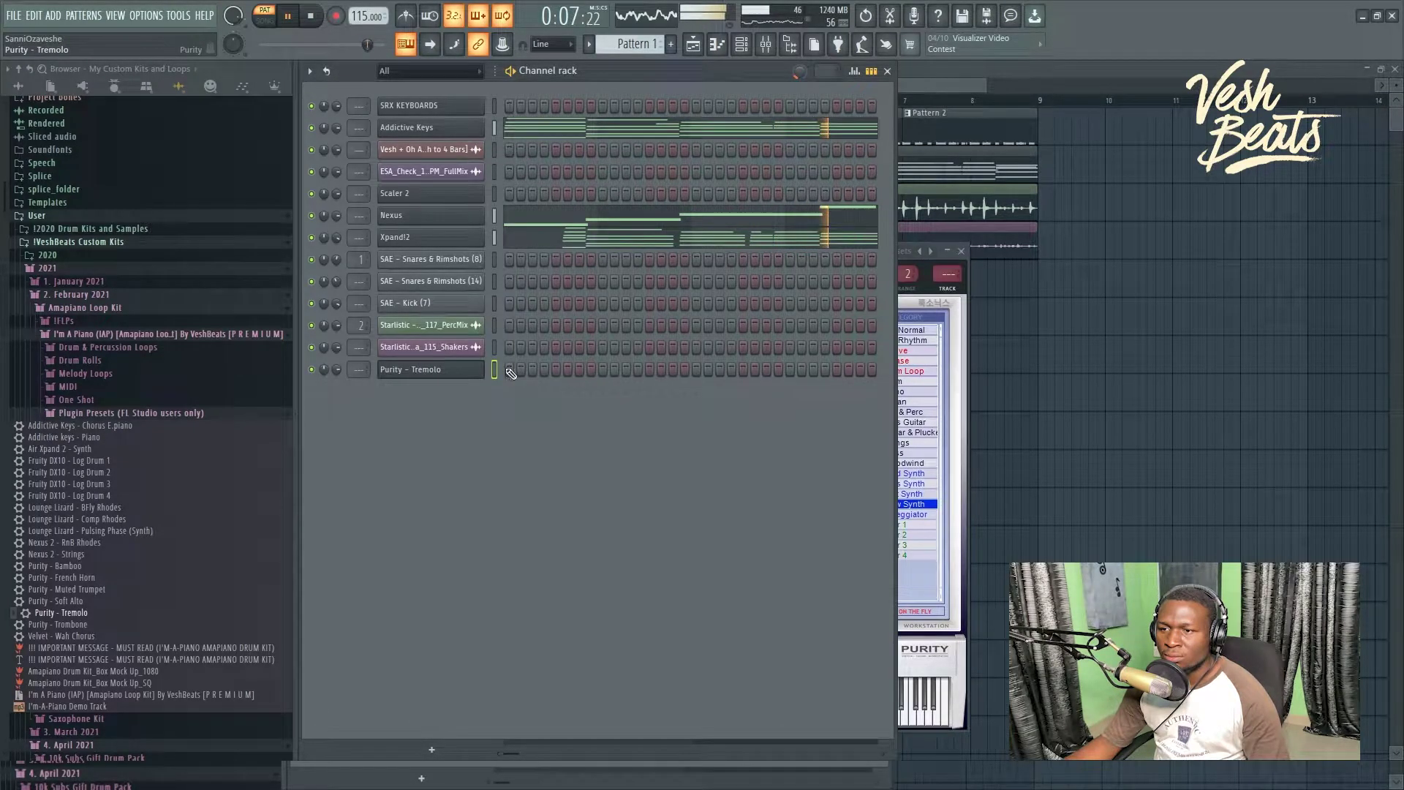
Step: Enter a B3, G4, B4, D5, F#5 and B5 chord at the start of bar 1 in the Purity - Tremolo piano roll
{"action": "left_click_drag", "start_coordinate": [510, 373], "coordinate": [510, 373]}
{"action": "left_click", "coordinate": [359, 453]}
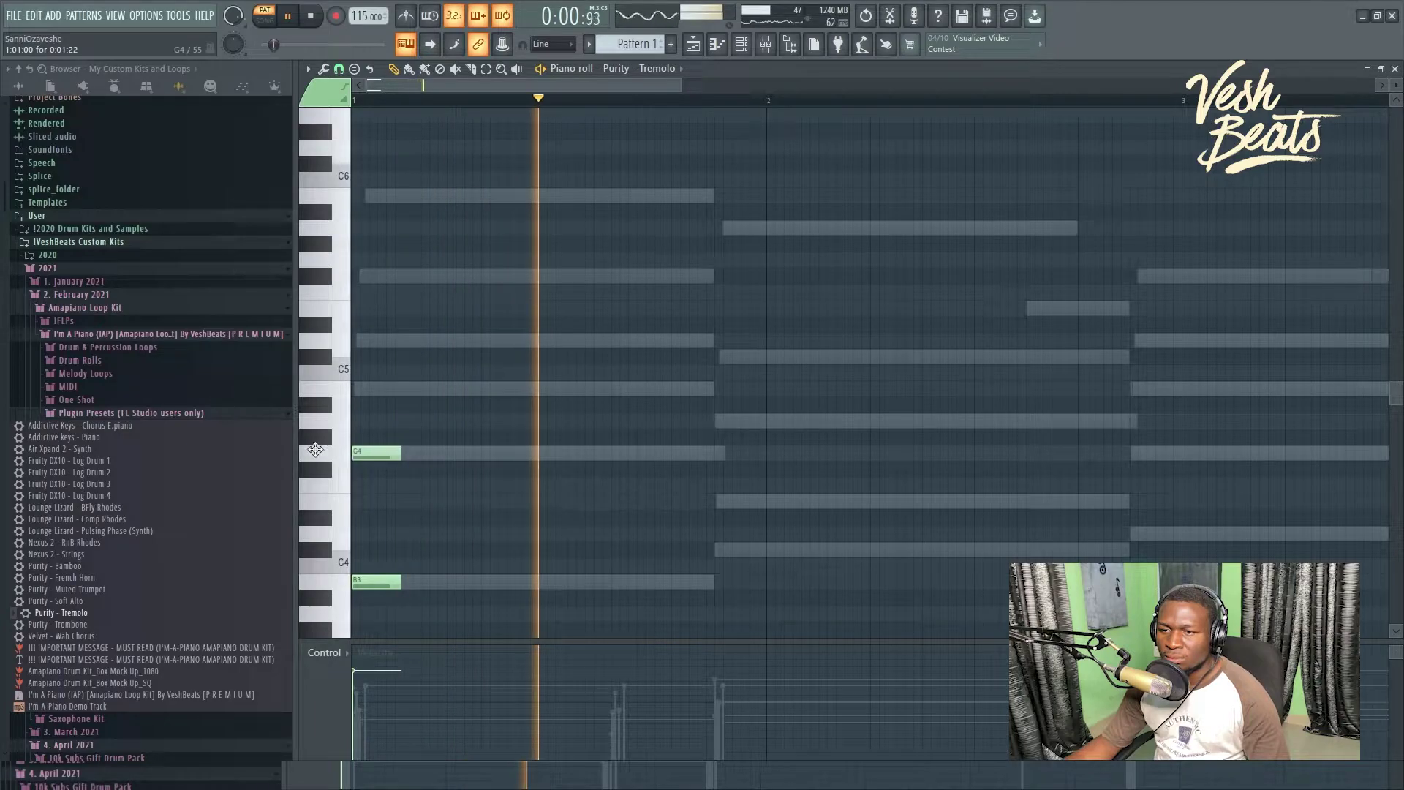
{"action": "left_click", "coordinate": [373, 389]}
{"action": "left_click", "coordinate": [360, 341]}
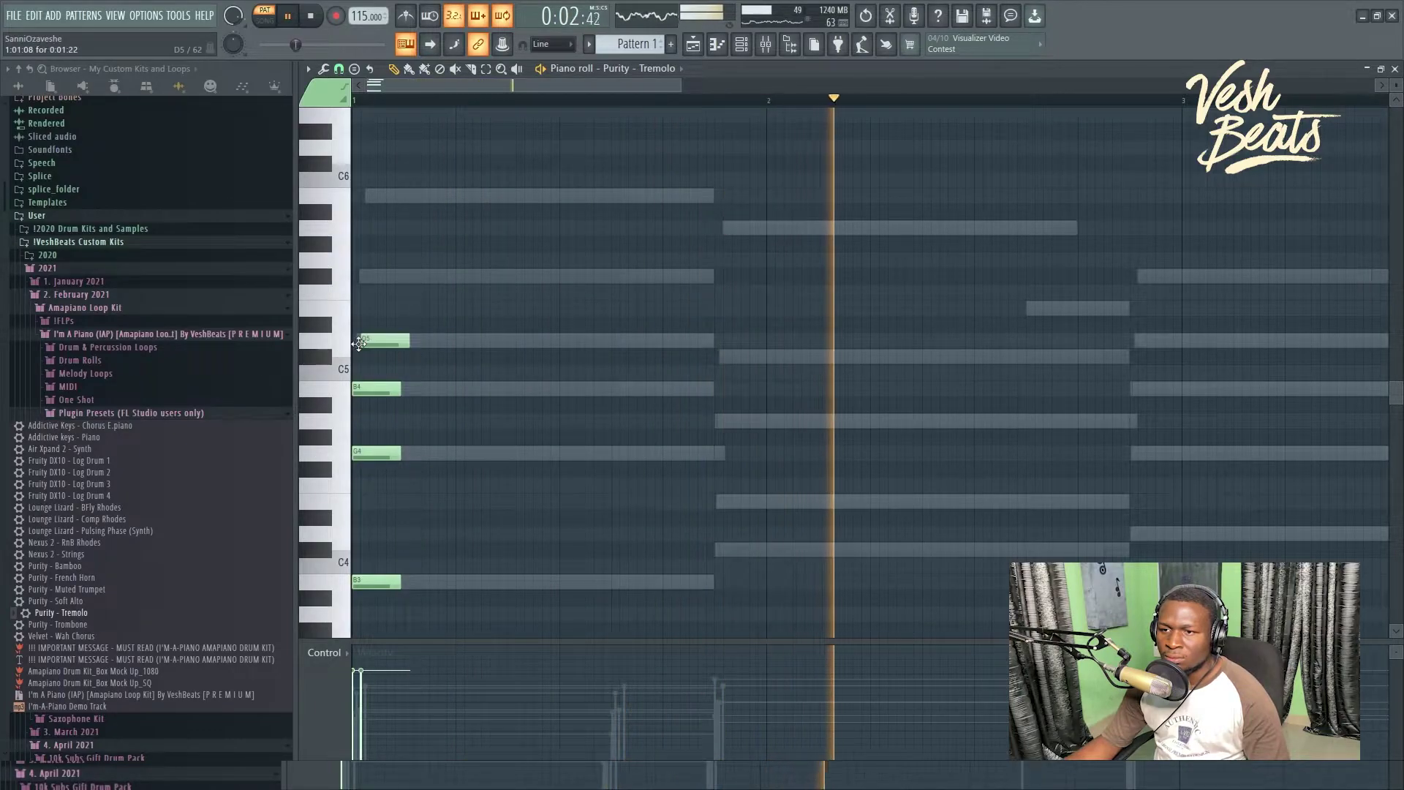
{"action": "left_click", "coordinate": [364, 277]}
{"action": "left_click", "coordinate": [380, 196]}
Step: Extend the Tremolo chord notes to bar 5 with quick legato, using a helper E5 note at bar 5 and deleting it
{"action": "scroll", "coordinate": [425, 261], "scroll_direction": "down", "scroll_amount": 3}
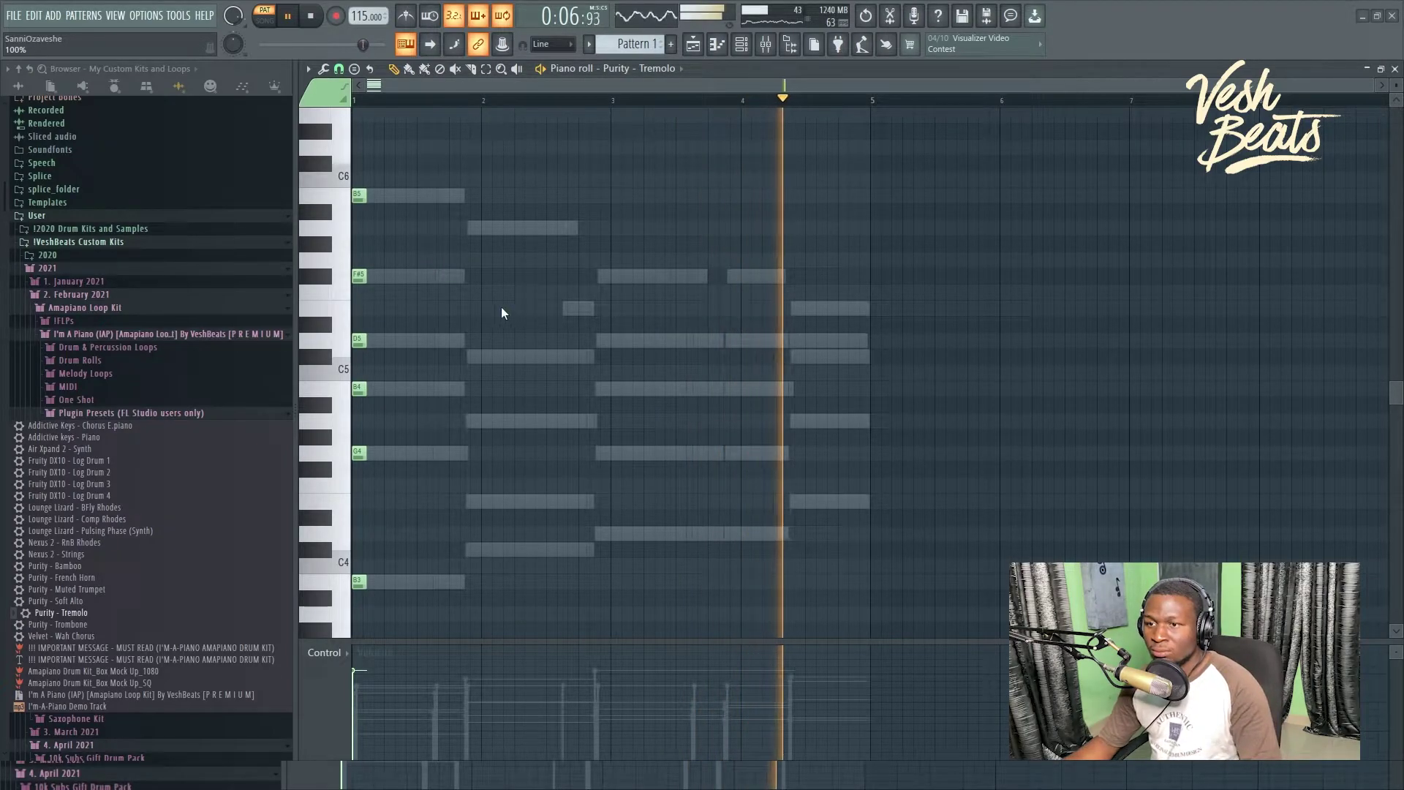
{"action": "left_click", "coordinate": [876, 308]}
{"action": "key", "text": "ctrl+l"}
{"action": "key", "text": "ctrl+z"}
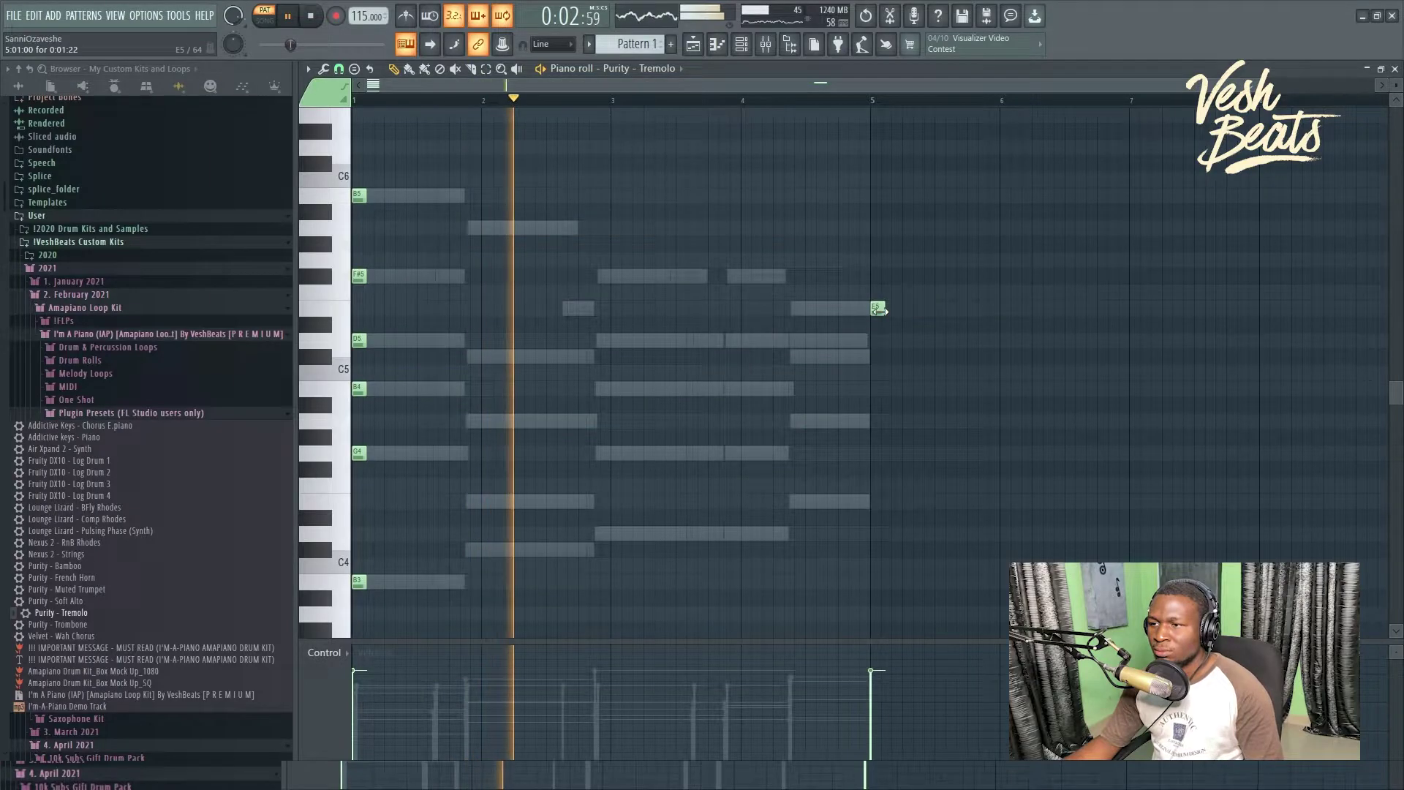
{"action": "key", "text": "ctrl+l"}
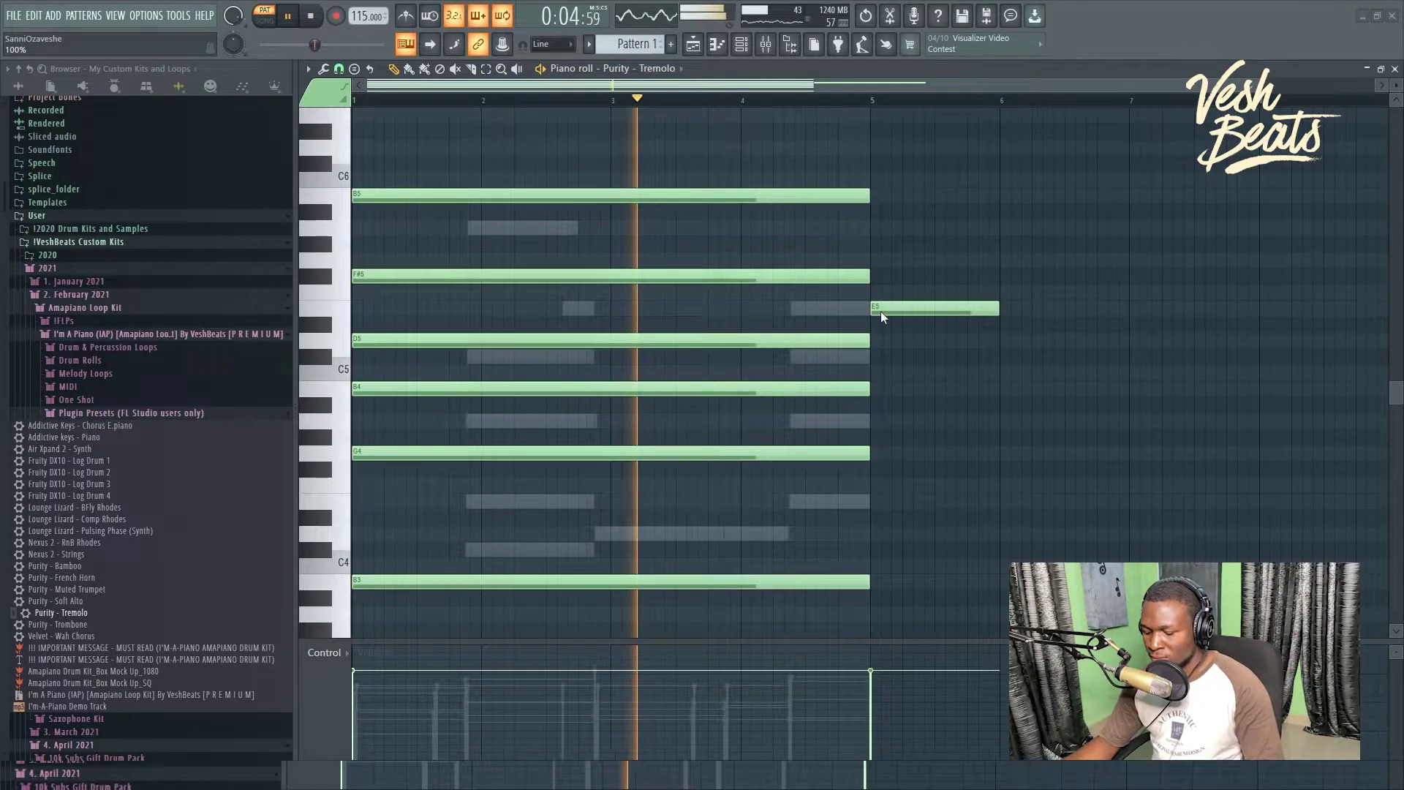
{"action": "right_click", "coordinate": [899, 305]}
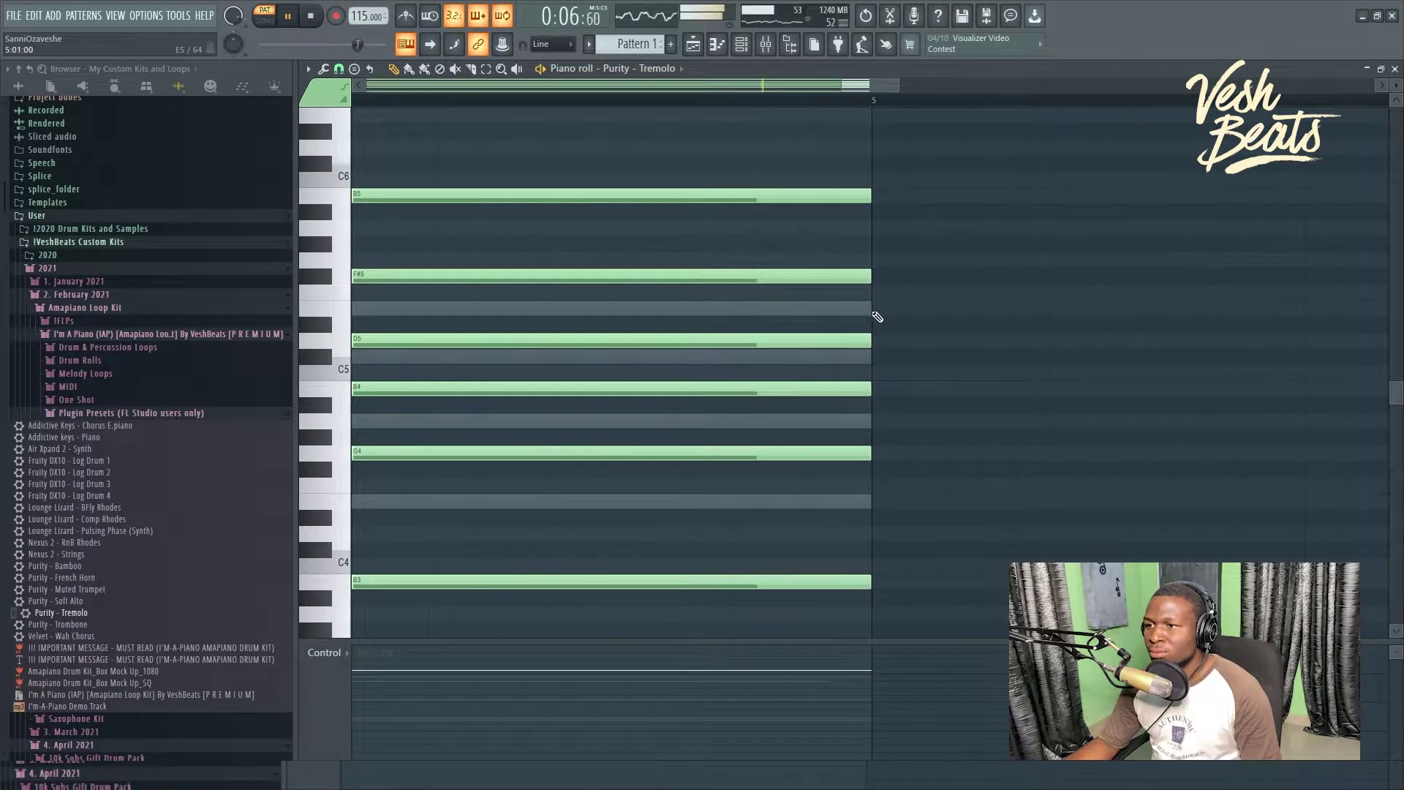
Step: Delete the sustained B3 note from the Purity - Tremolo chord, keeping the higher notes
{"action": "scroll", "coordinate": [903, 307], "scroll_direction": "up", "scroll_amount": 2}
{"action": "left_click_drag", "start_coordinate": [879, 604], "coordinate": [582, 123]}
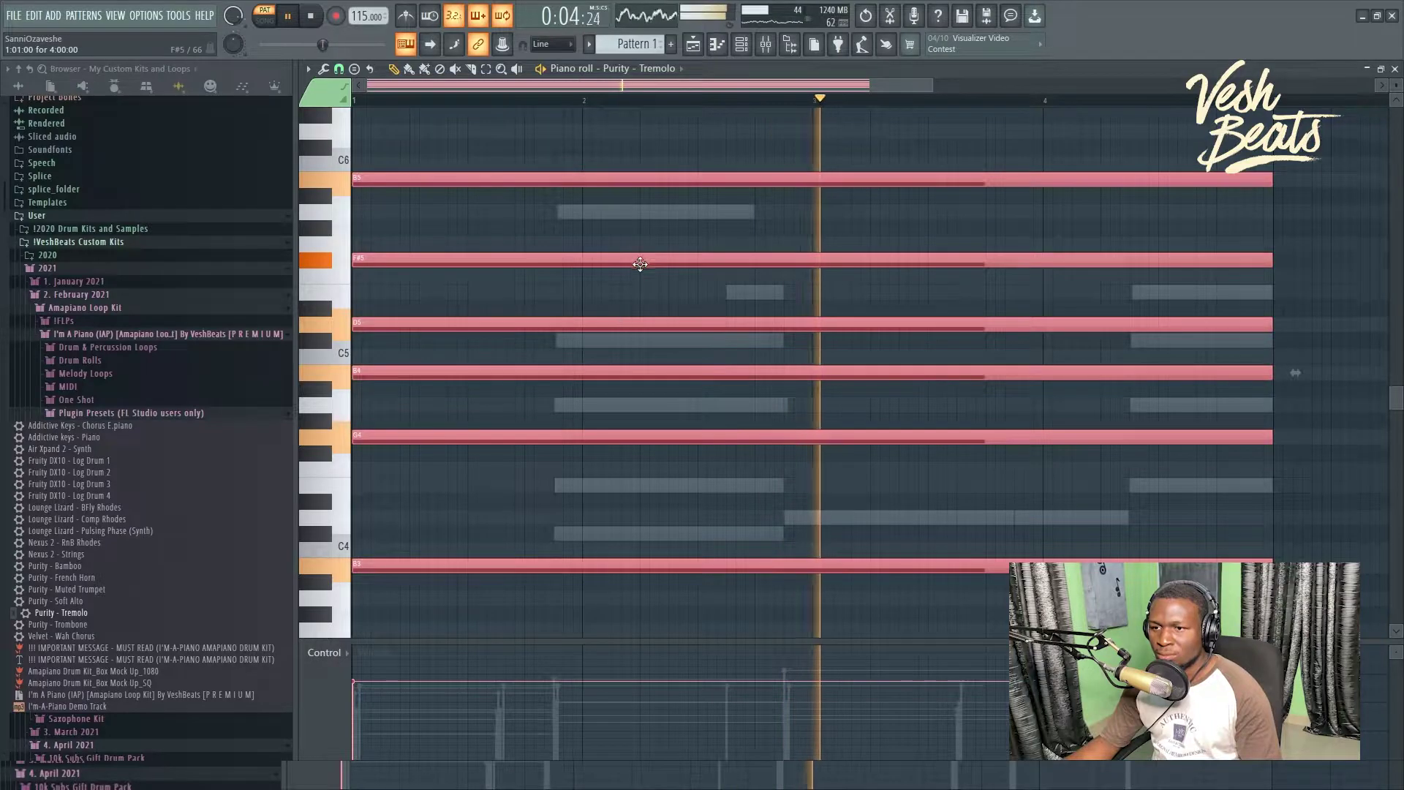
{"action": "left_click", "coordinate": [455, 526]}
{"action": "right_click", "coordinate": [455, 565]}
{"action": "key", "text": "space"}
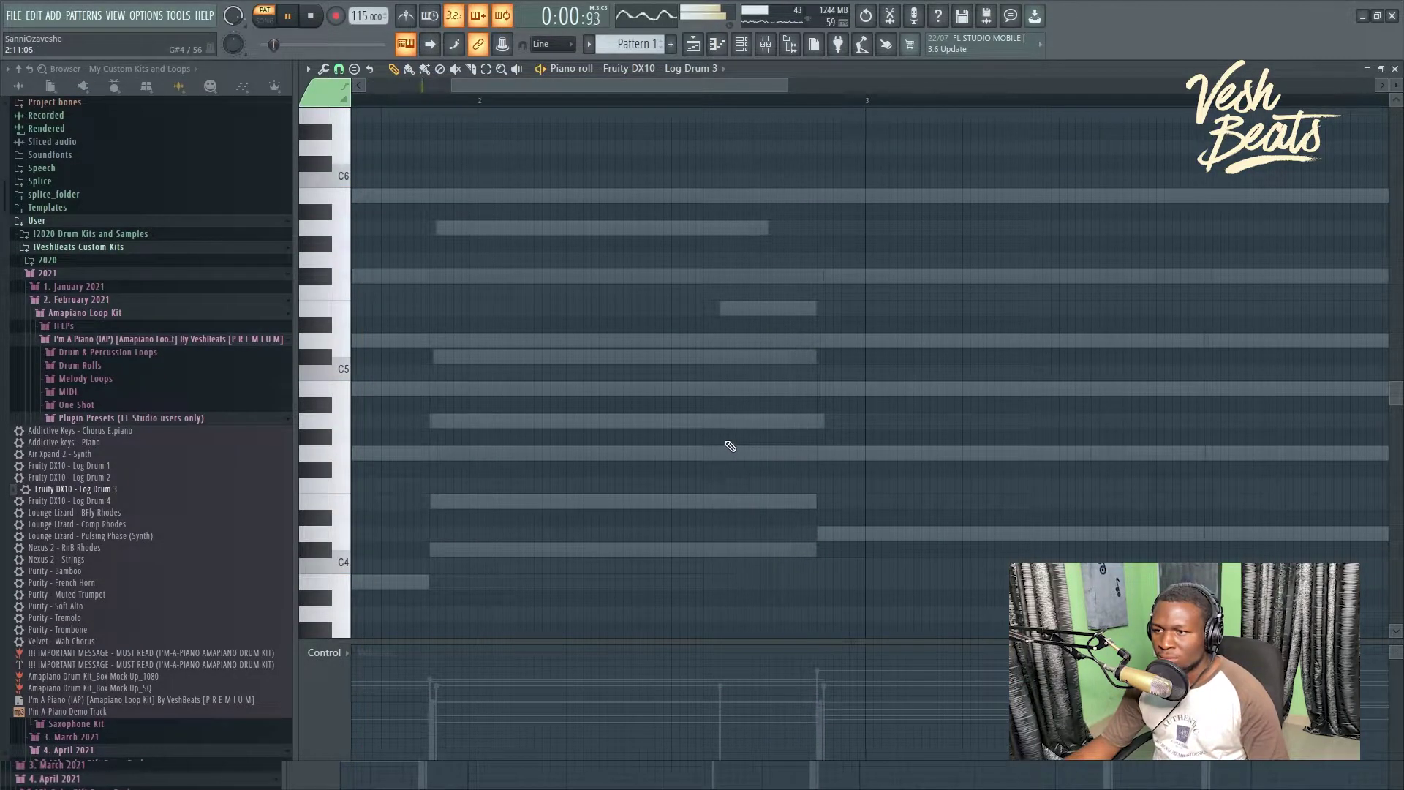
Step: Add three closely spaced A4 hits from step 11 and a D4 hit on step 15 of bar 2 for Log Drum 3
{"action": "scroll", "coordinate": [725, 418], "scroll_direction": "up", "scroll_amount": 2}
{"action": "left_click", "coordinate": [718, 421]}
{"action": "left_click", "coordinate": [754, 420]}
{"action": "left_click", "coordinate": [790, 420]}
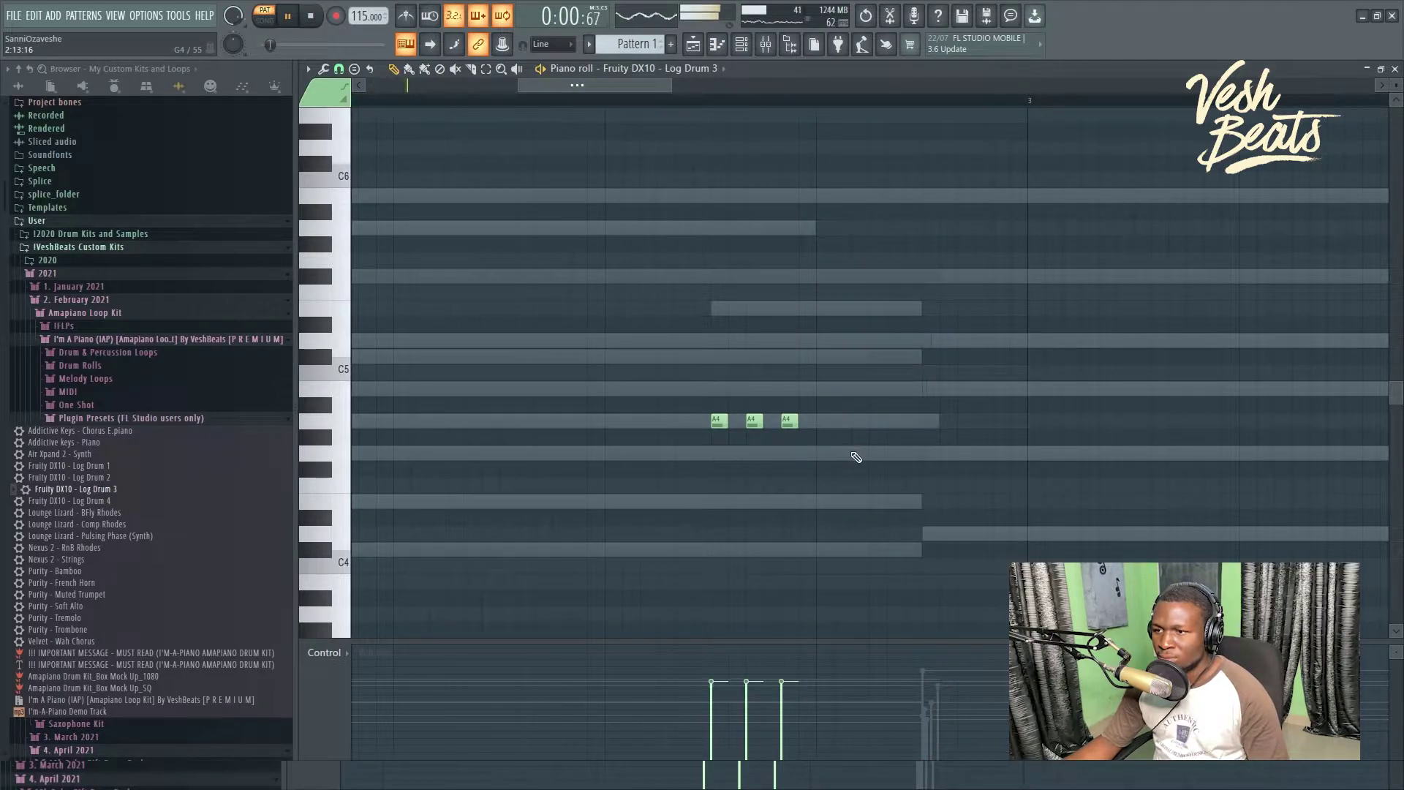
{"action": "left_click", "coordinate": [928, 533]}
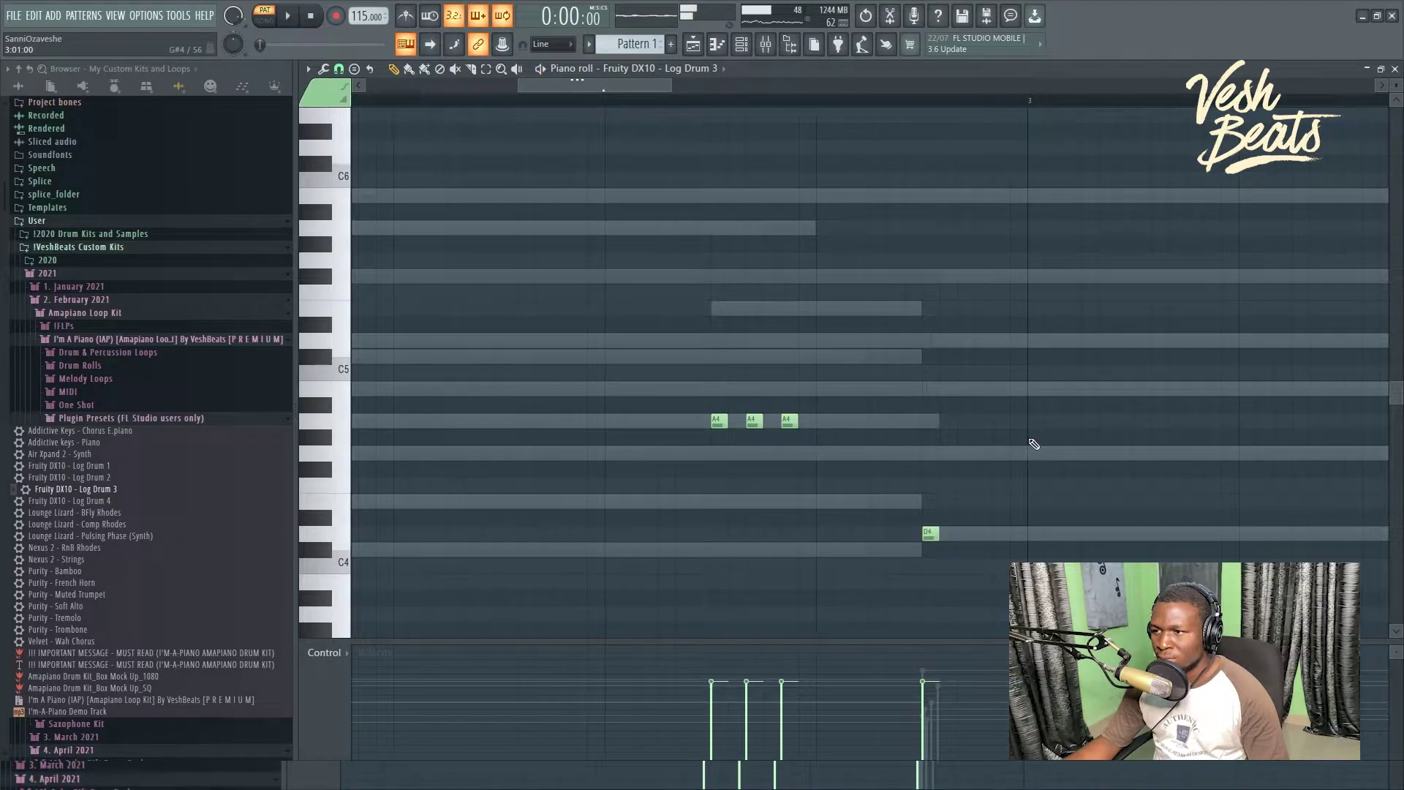
Step: Add three D5 log drum hits in bar 3 and space them onto steps 1, 3 and 5
{"action": "left_click", "coordinate": [1031, 340]}
{"action": "left_click", "coordinate": [1102, 340]}
{"action": "left_click", "coordinate": [1170, 340]}
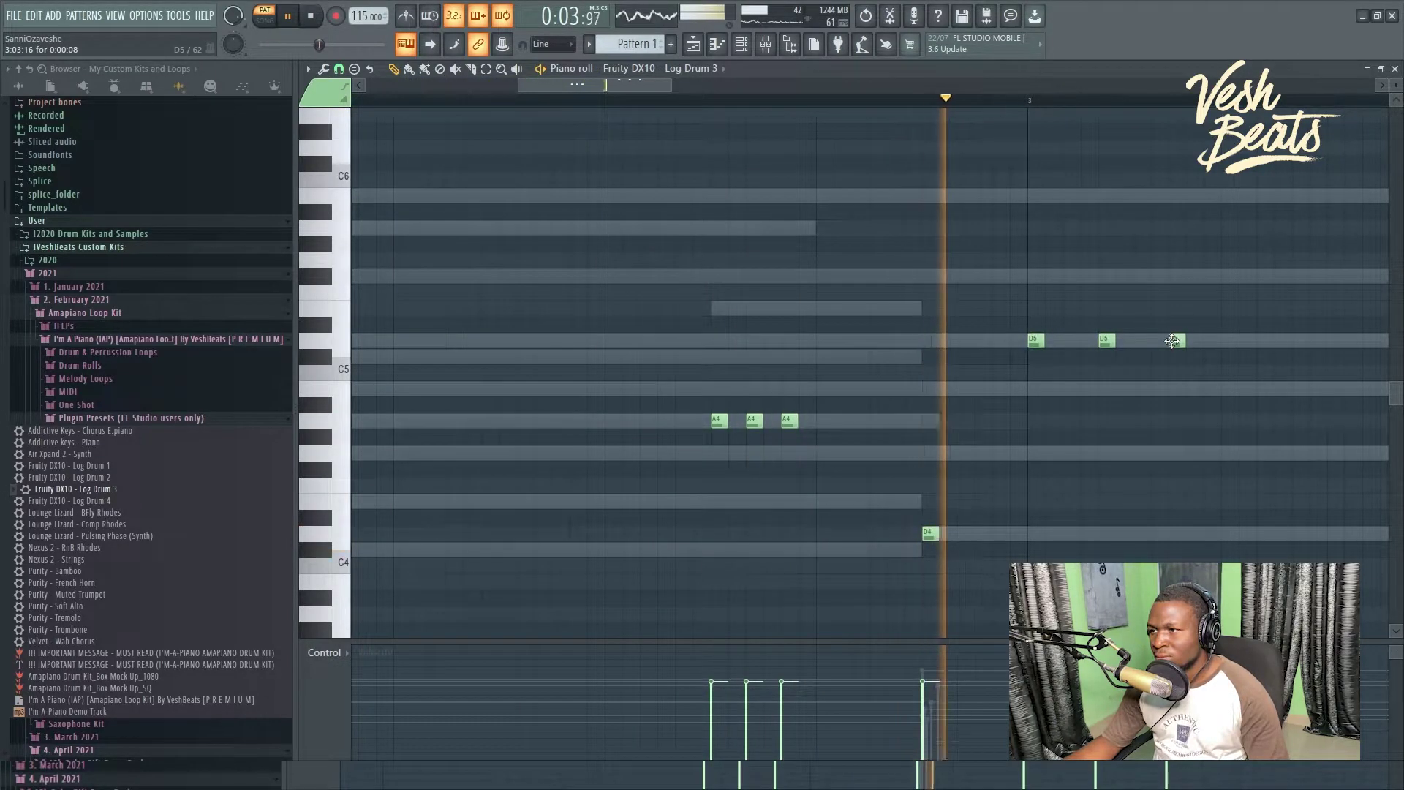
{"action": "left_click_drag", "start_coordinate": [1107, 340], "coordinate": [1247, 340]}
{"action": "scroll", "coordinate": [1155, 375], "scroll_direction": "right", "scroll_amount": 3}
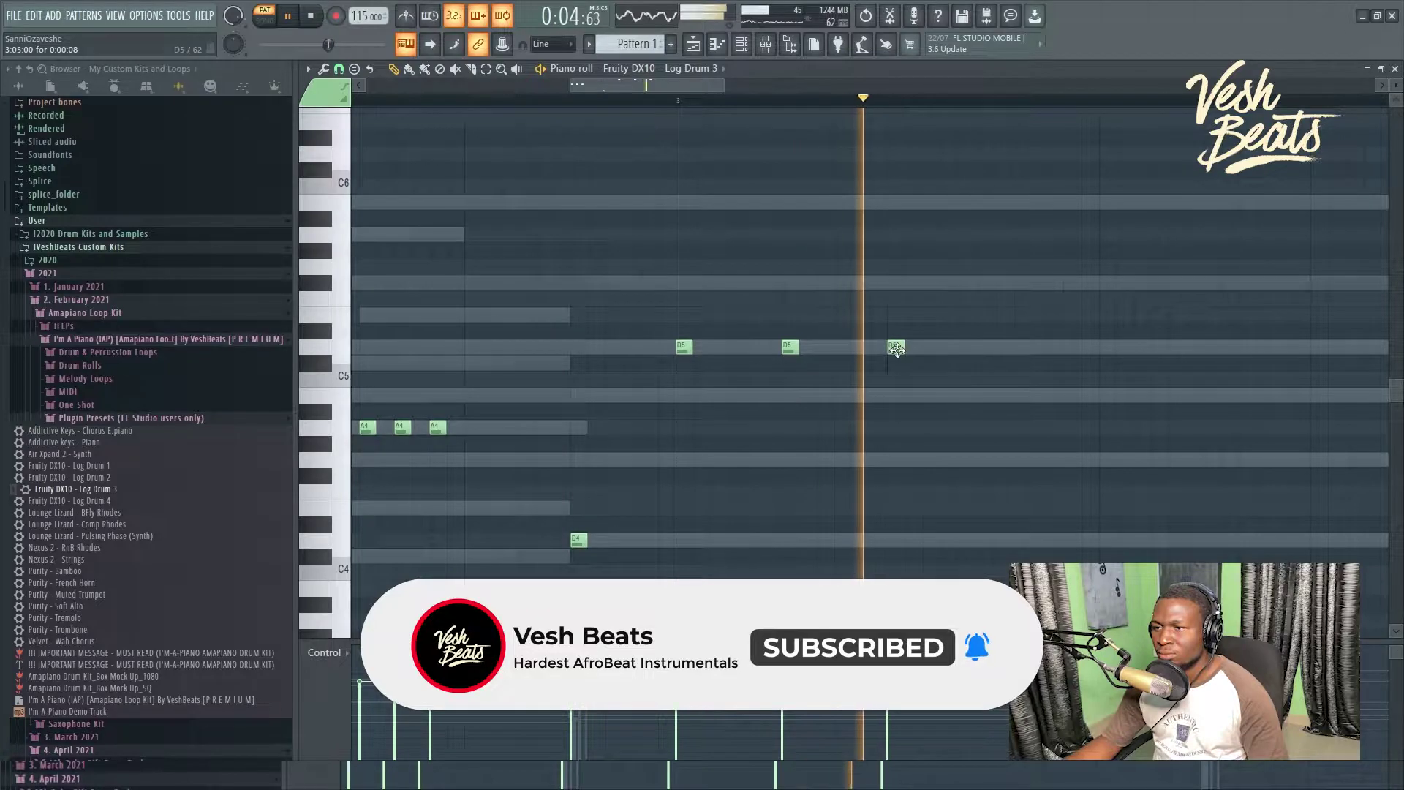
Step: Move the second and third D5 log drum hits to steps 4 and 7 of bar 3, checking the timing by playback
{"action": "left_click_drag", "start_coordinate": [790, 347], "coordinate": [948, 346]}
{"action": "left_click", "coordinate": [722, 101]}
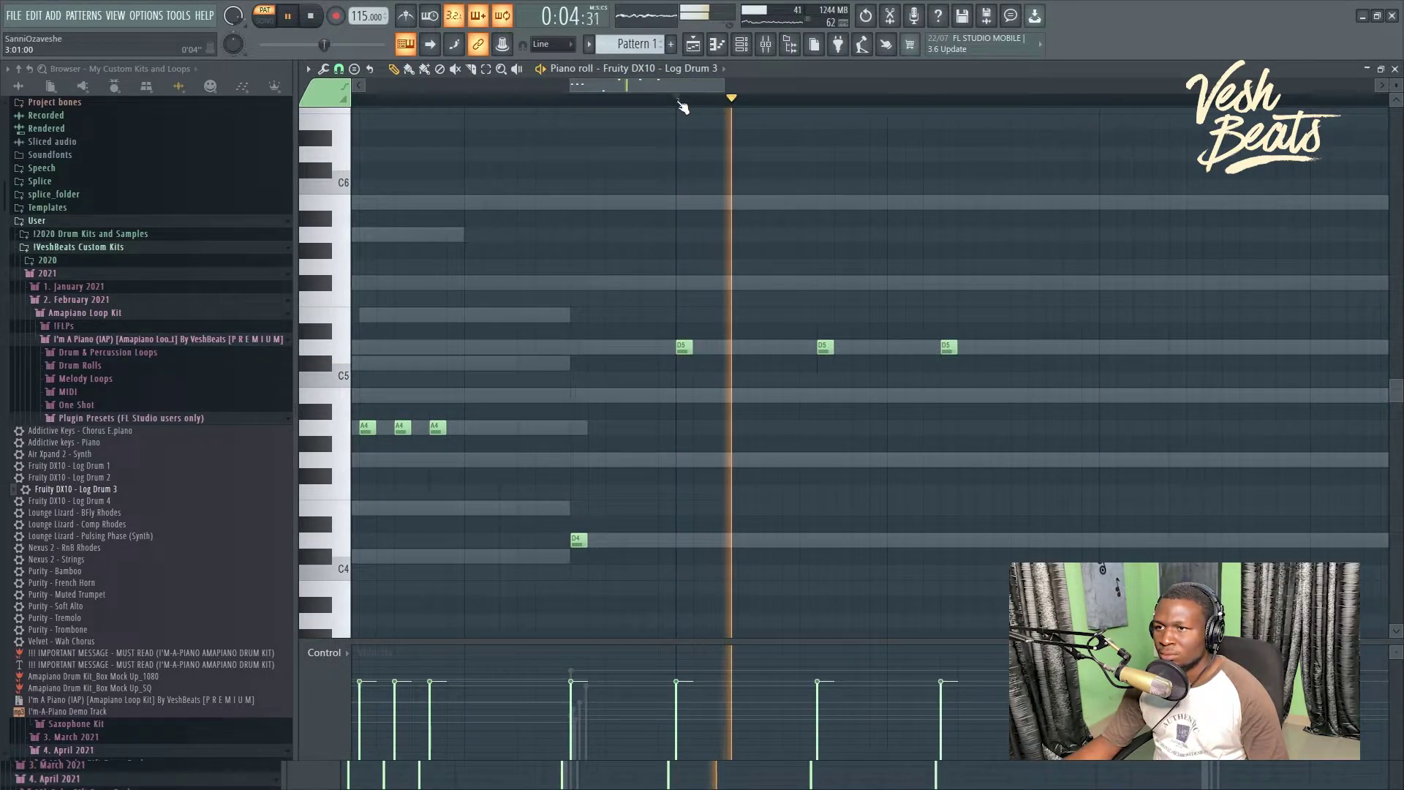
{"action": "left_click_drag", "start_coordinate": [825, 347], "coordinate": [843, 347]}
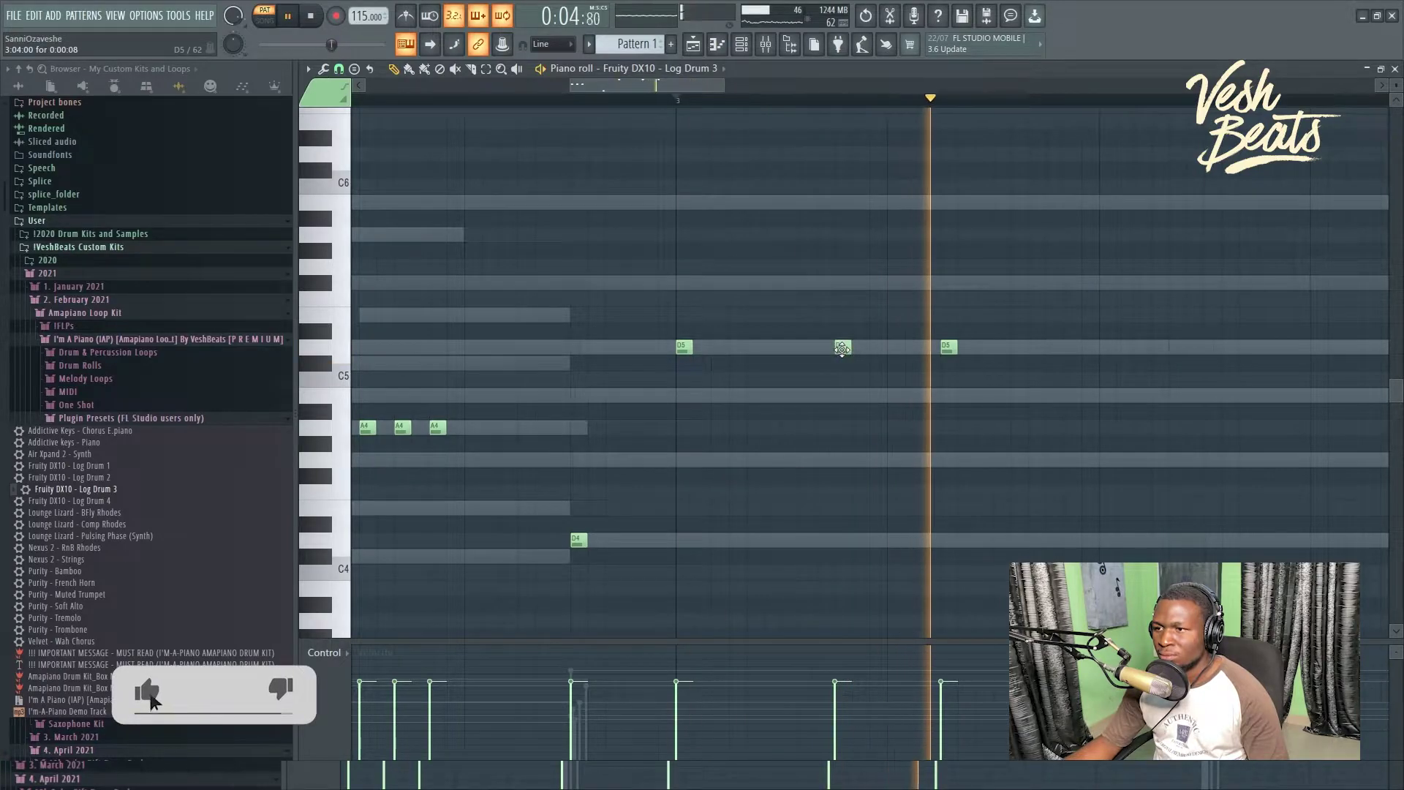
{"action": "left_click_drag", "start_coordinate": [947, 346], "coordinate": [999, 347]}
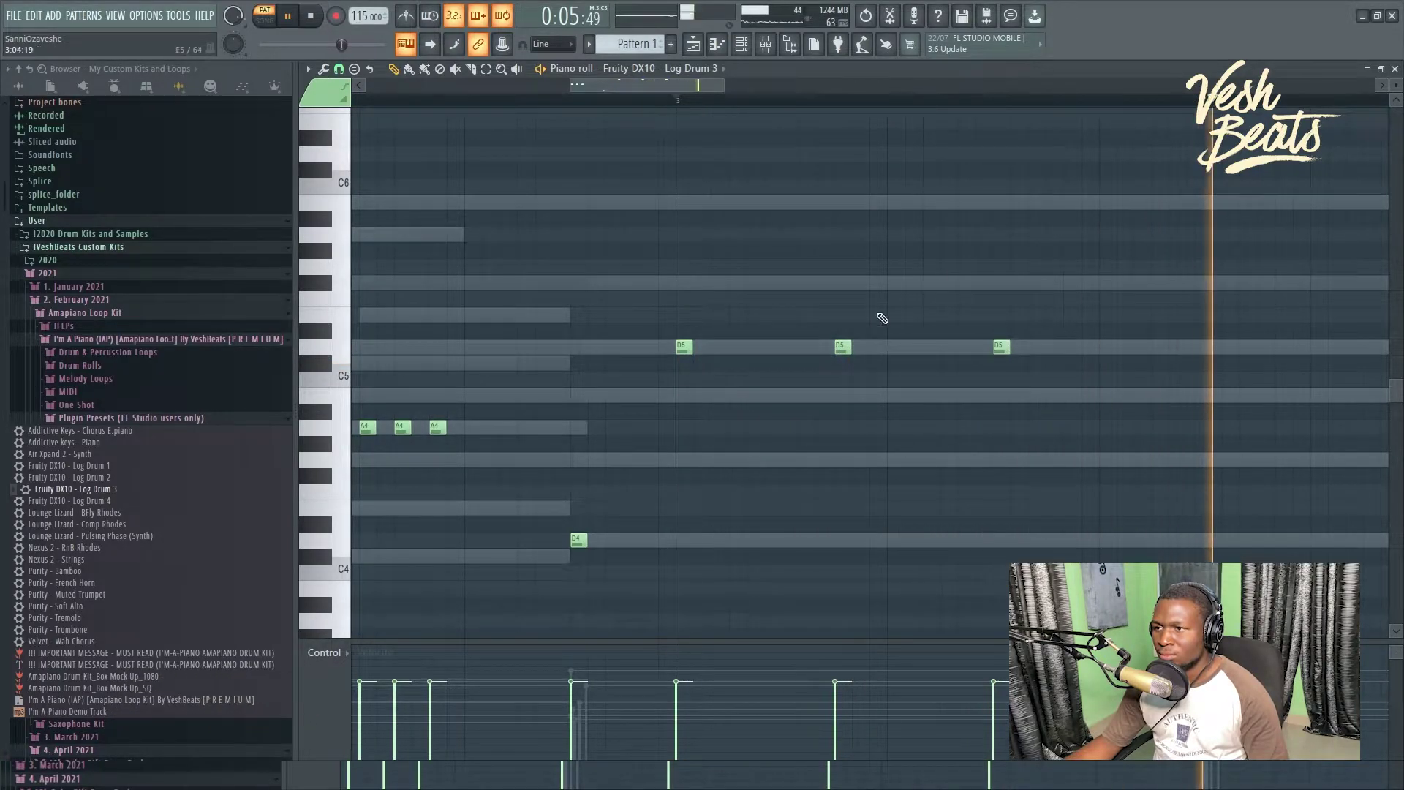
Step: Add D5, B4 and E4 log drum hits on steps 9, 12 and 15 of bar 4
{"action": "scroll", "coordinate": [731, 274], "scroll_direction": "down", "scroll_amount": 5}
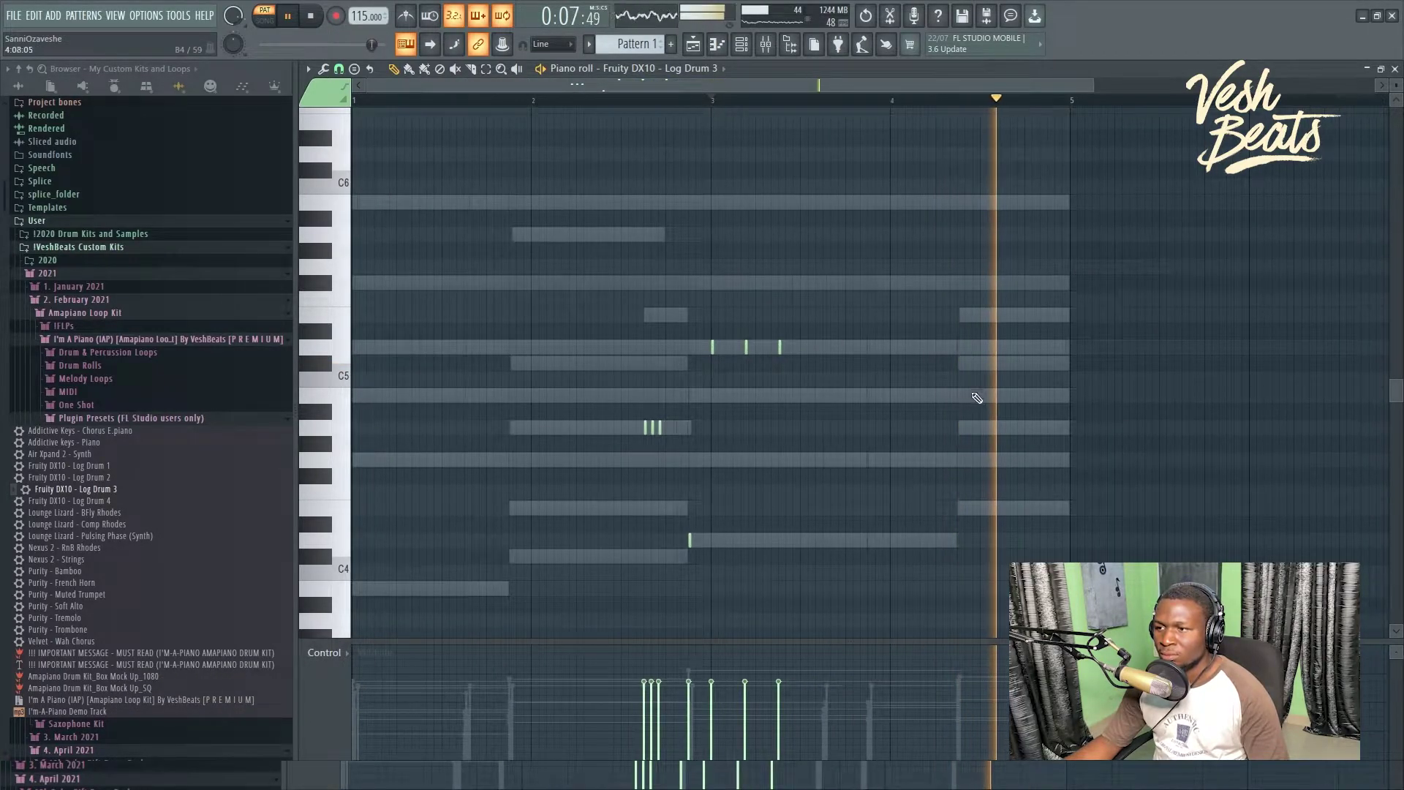
{"action": "scroll", "coordinate": [1018, 402], "scroll_direction": "up", "scroll_amount": 5}
{"action": "scroll", "coordinate": [871, 364], "scroll_direction": "down", "scroll_amount": 5}
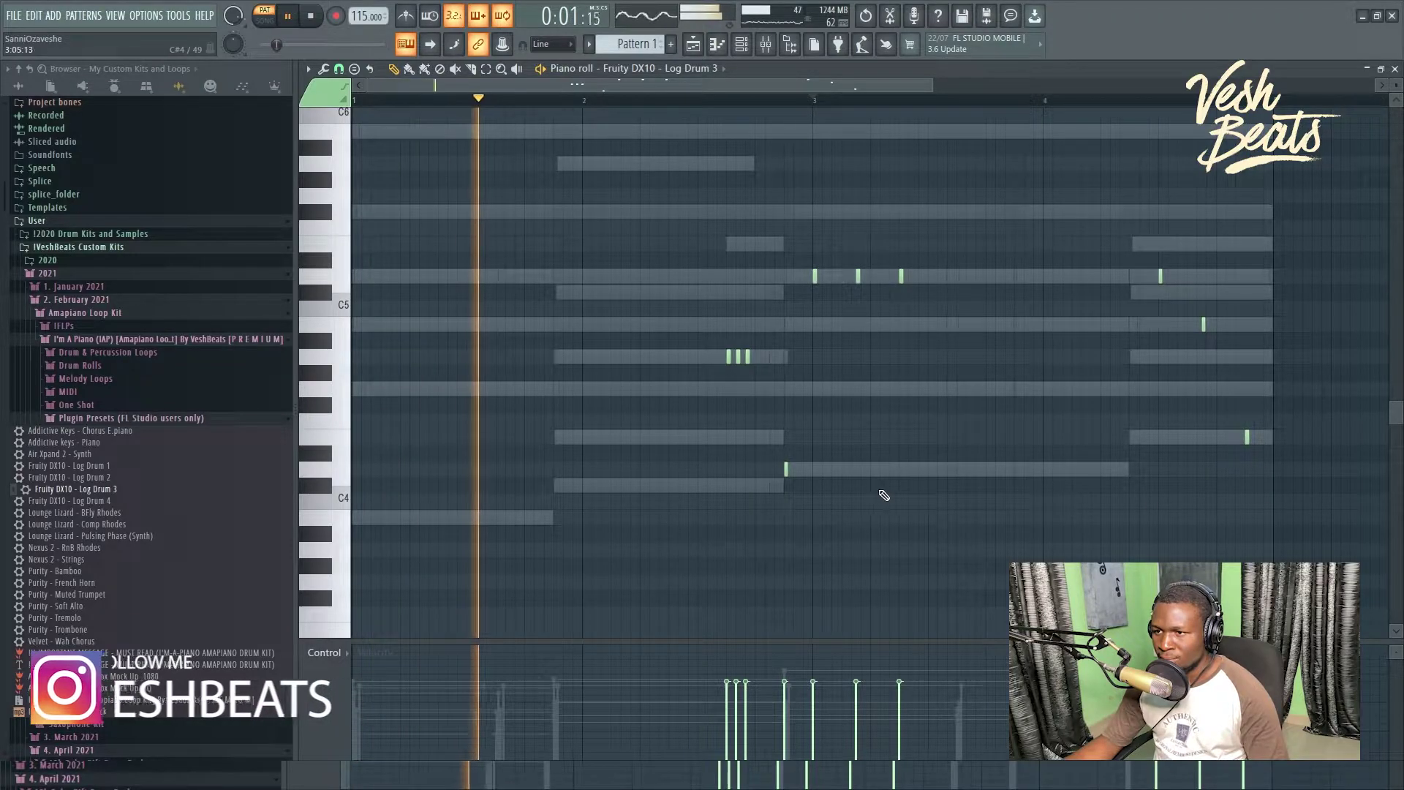
{"action": "scroll", "coordinate": [842, 490], "scroll_direction": "up", "scroll_amount": 2}
{"action": "scroll", "coordinate": [845, 490], "scroll_direction": "up", "scroll_amount": 1}
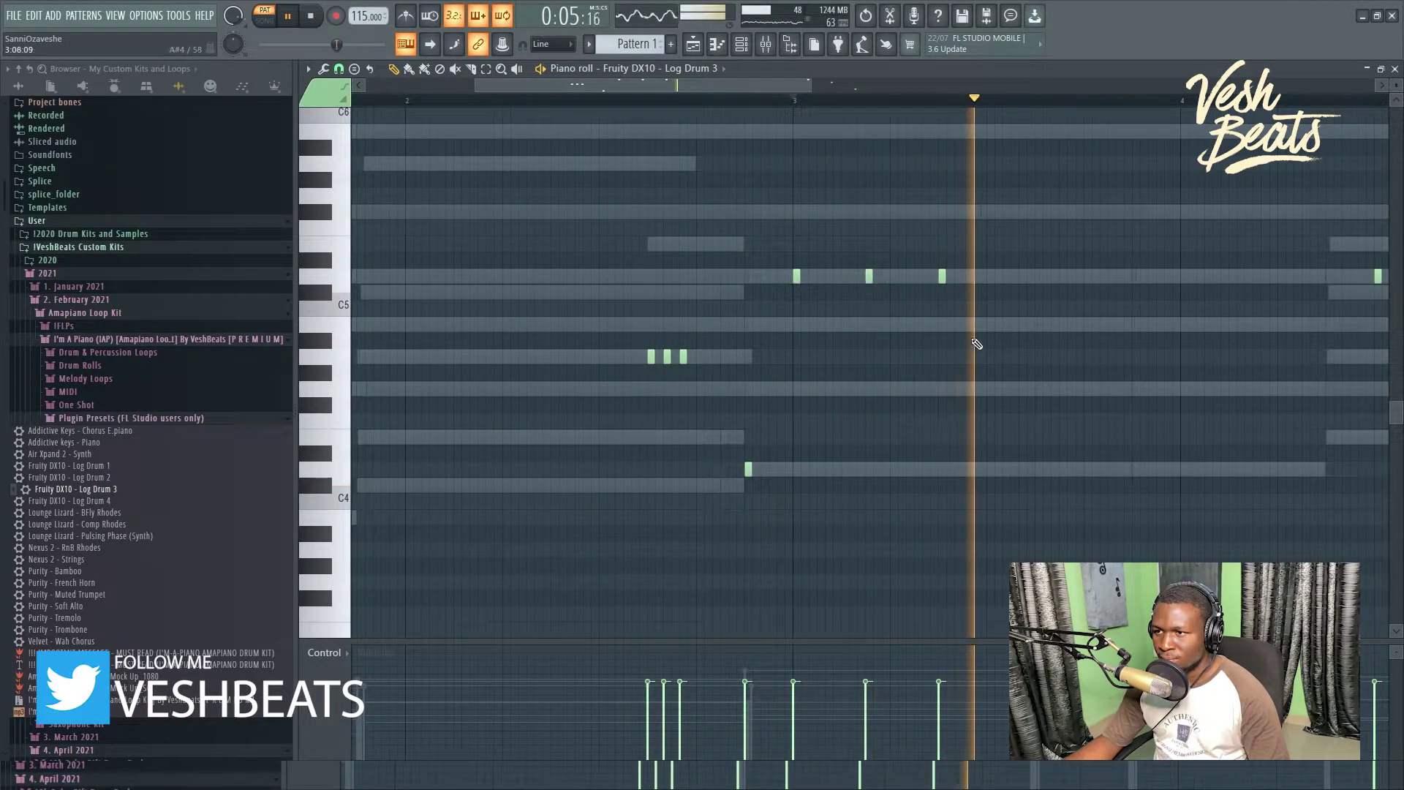
Step: Lower the three D5 log drum hits in bar 3 to B4 and check them by playback
{"action": "key", "text": "space"}
{"action": "key", "text": "ctrl+z"}
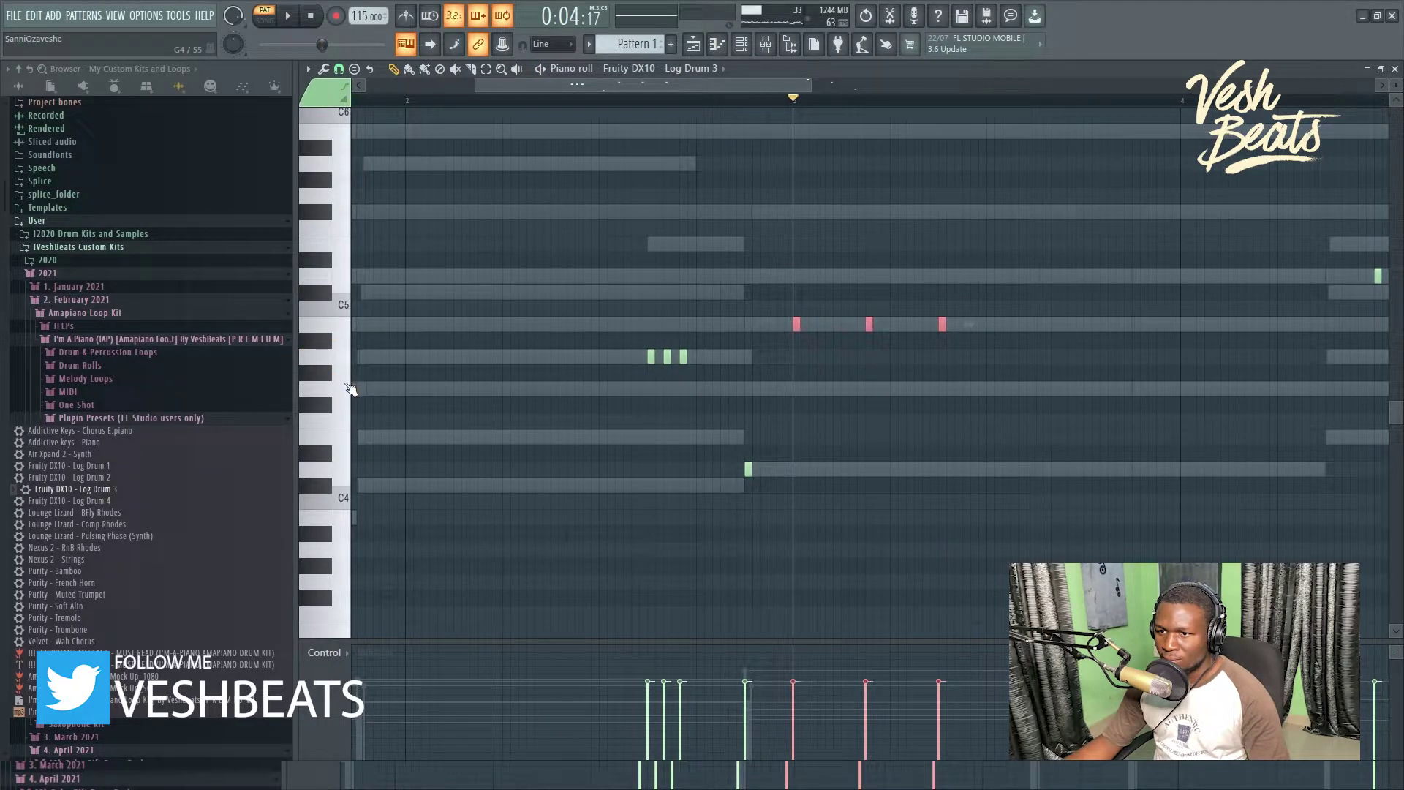
{"action": "key", "text": "space"}
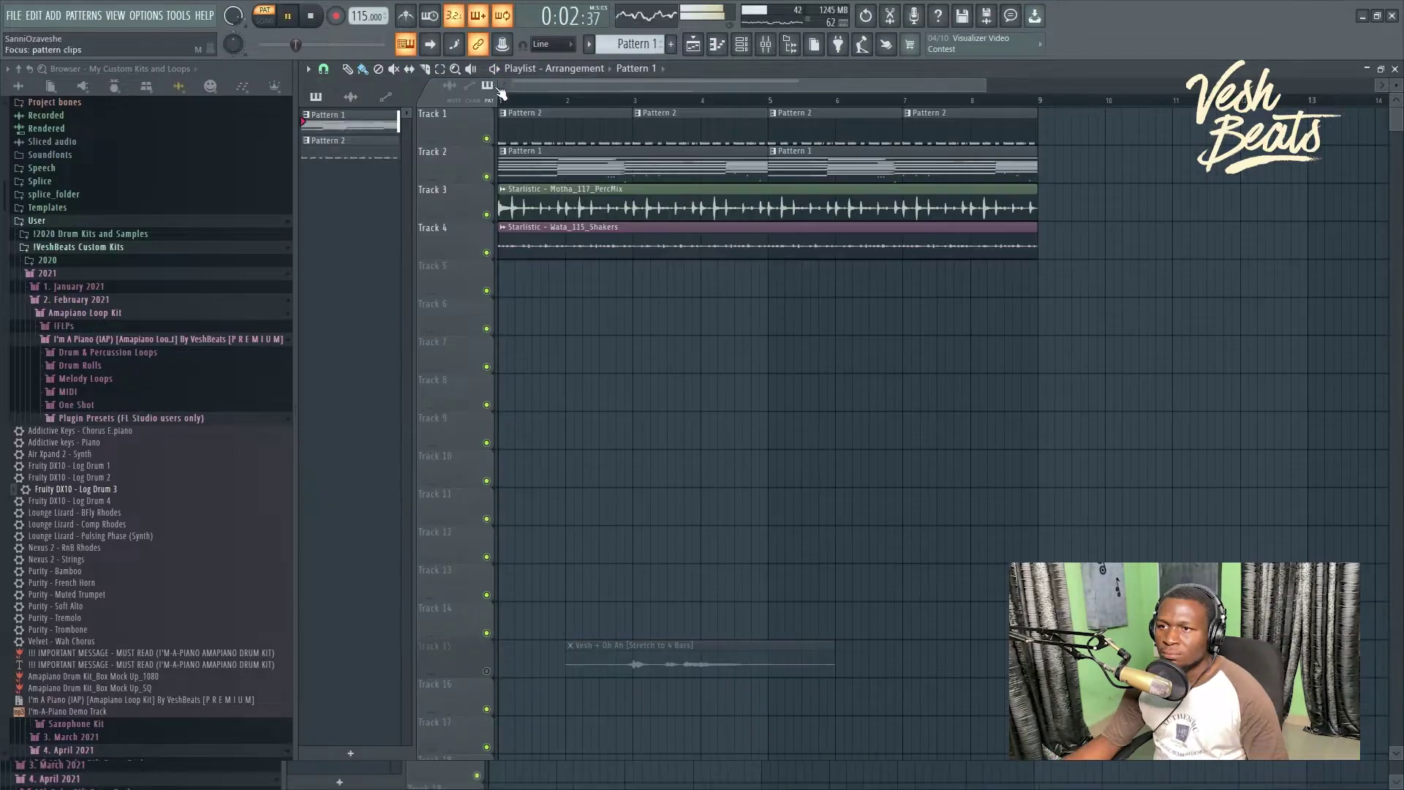
Step: Switch to song mode and play the whole arrangement from the playlist
{"action": "key", "text": "l"}
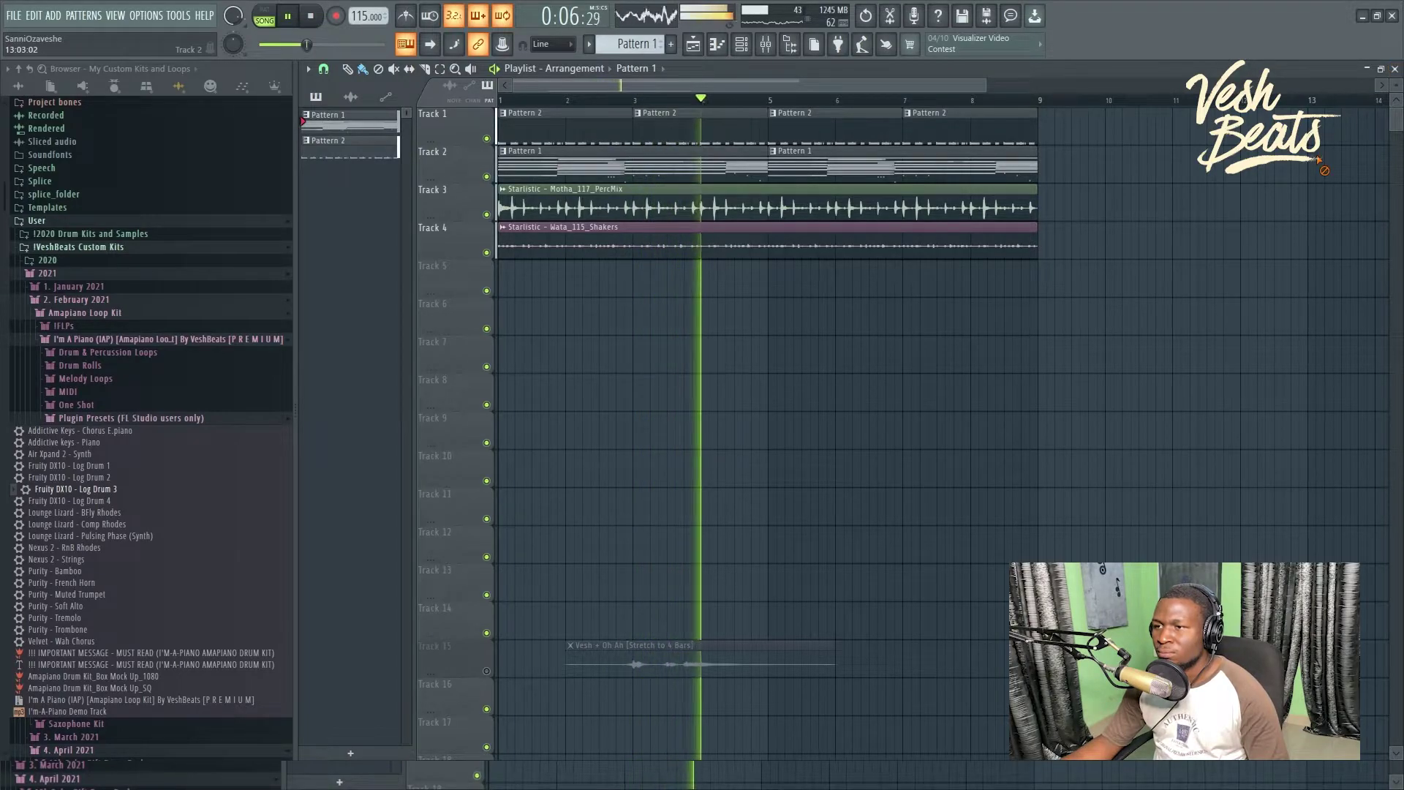
{"action": "left_click", "coordinate": [768, 355]}
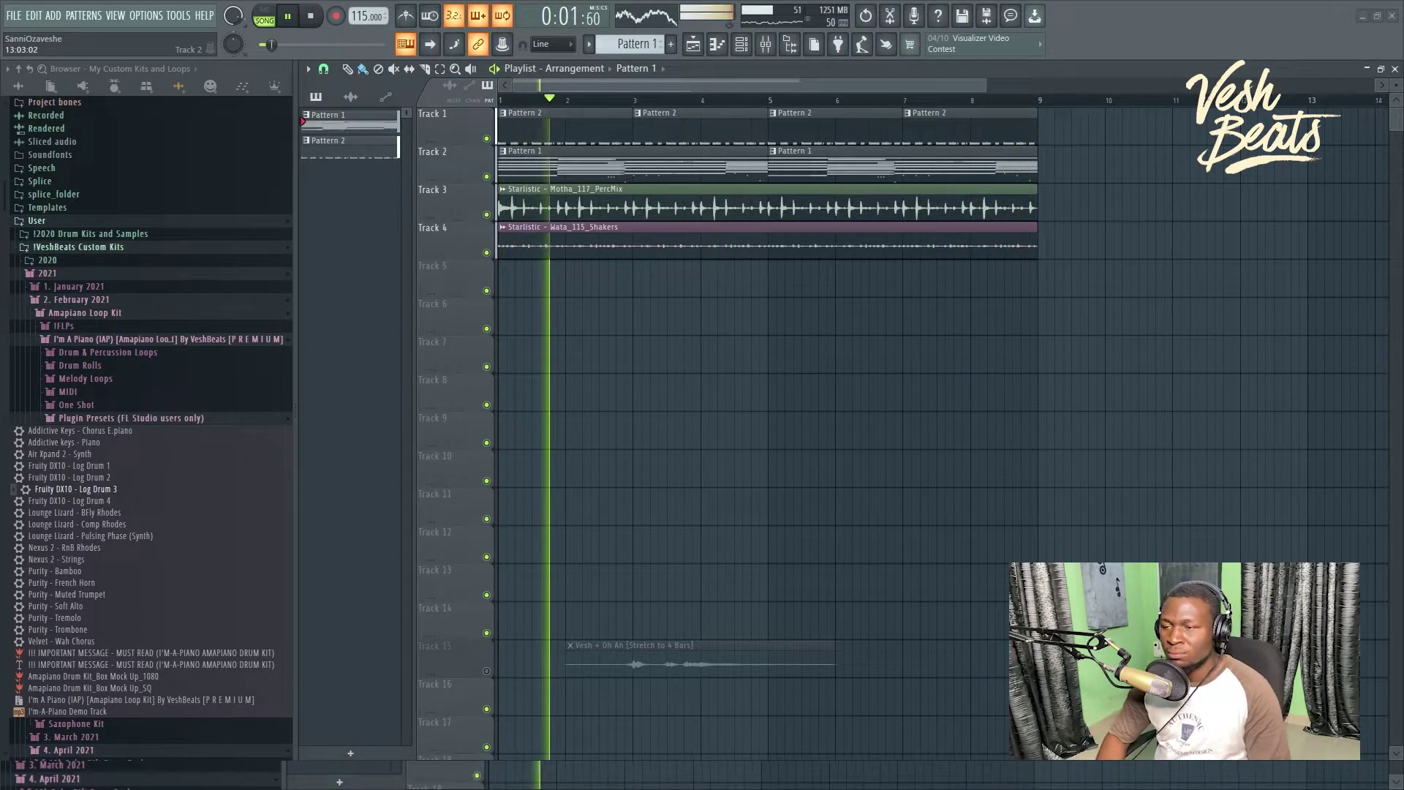
{"action": "key", "text": "space"}
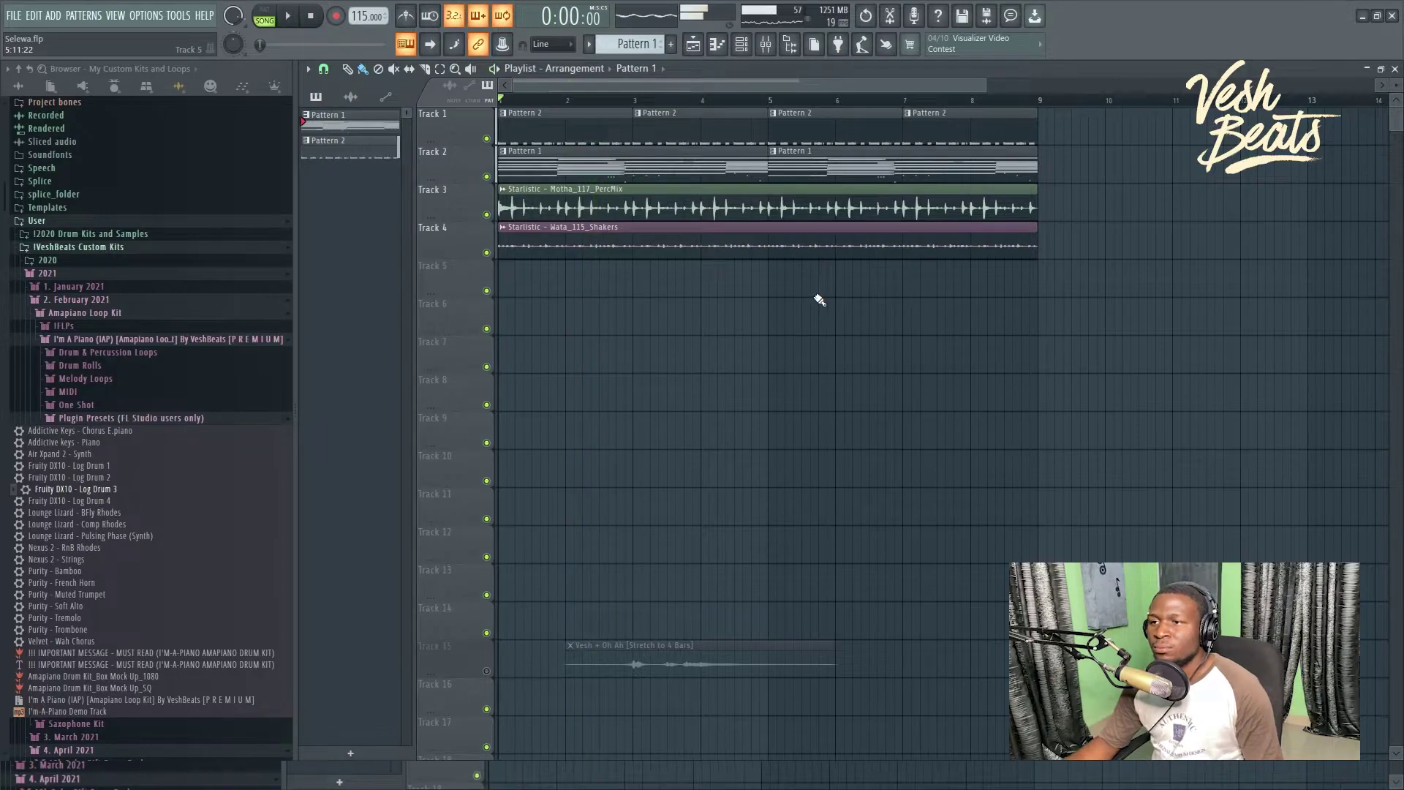
Step: Select Pattern 2 and review its drum channels in the channel rack
{"action": "left_click", "coordinate": [684, 114]}
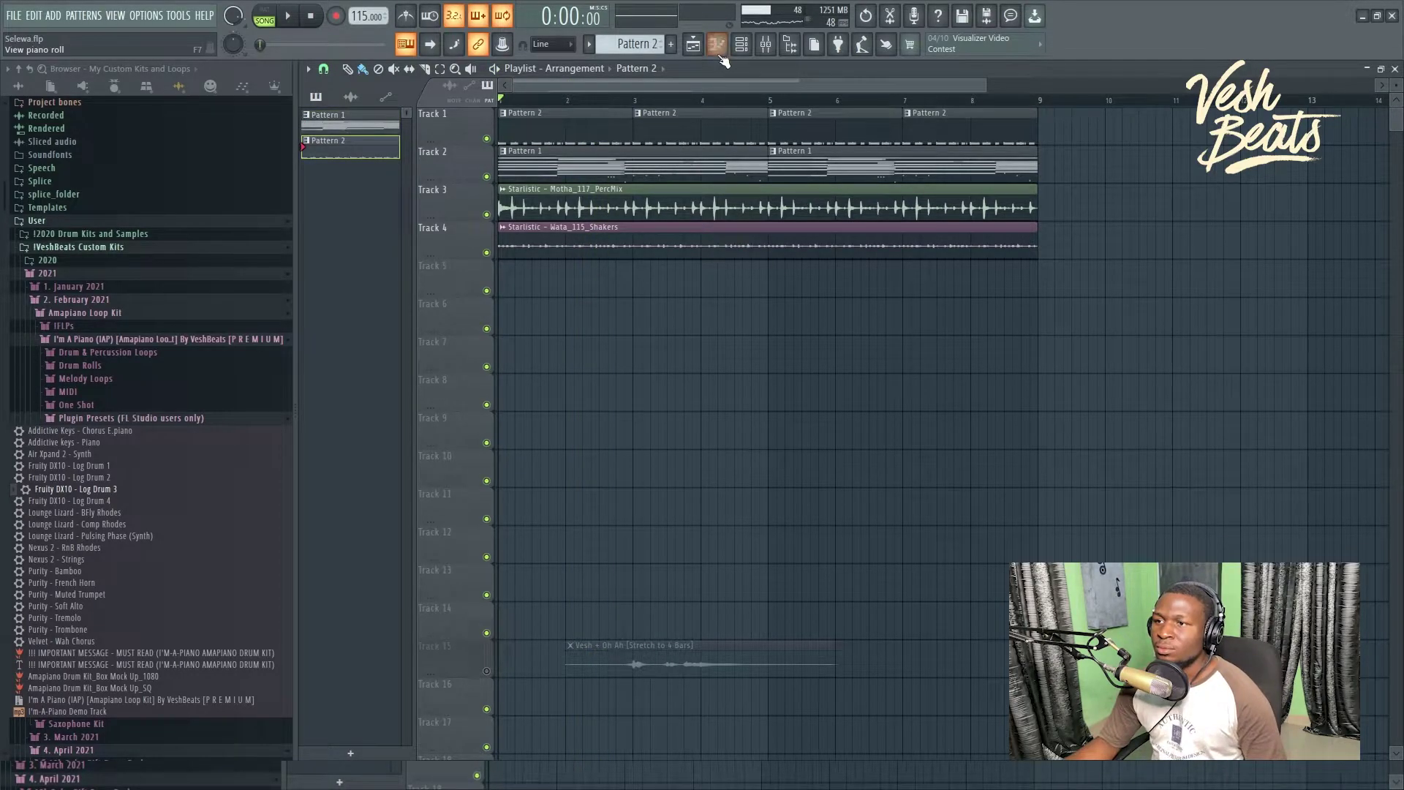
{"action": "left_click", "coordinate": [741, 44]}
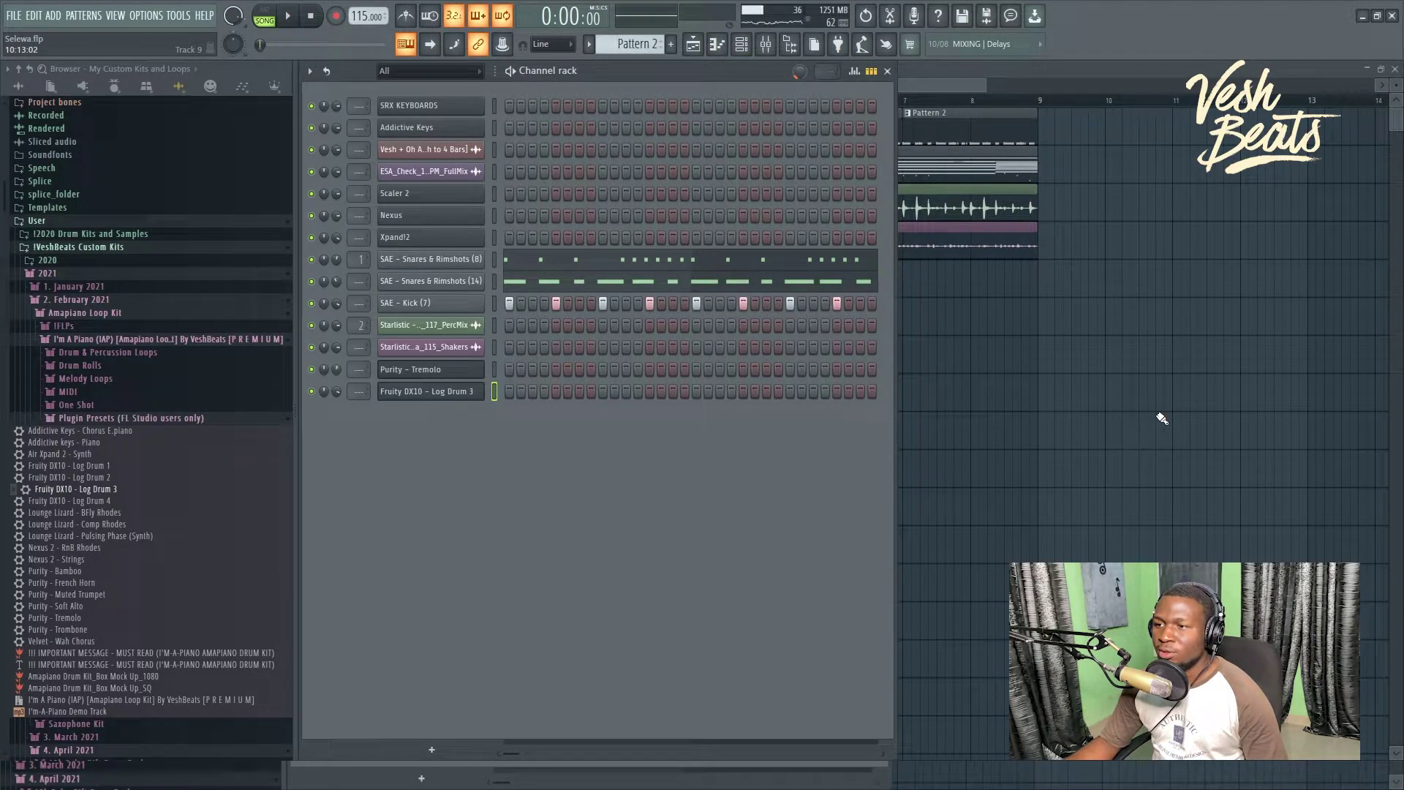
{"action": "key", "text": "F5"}
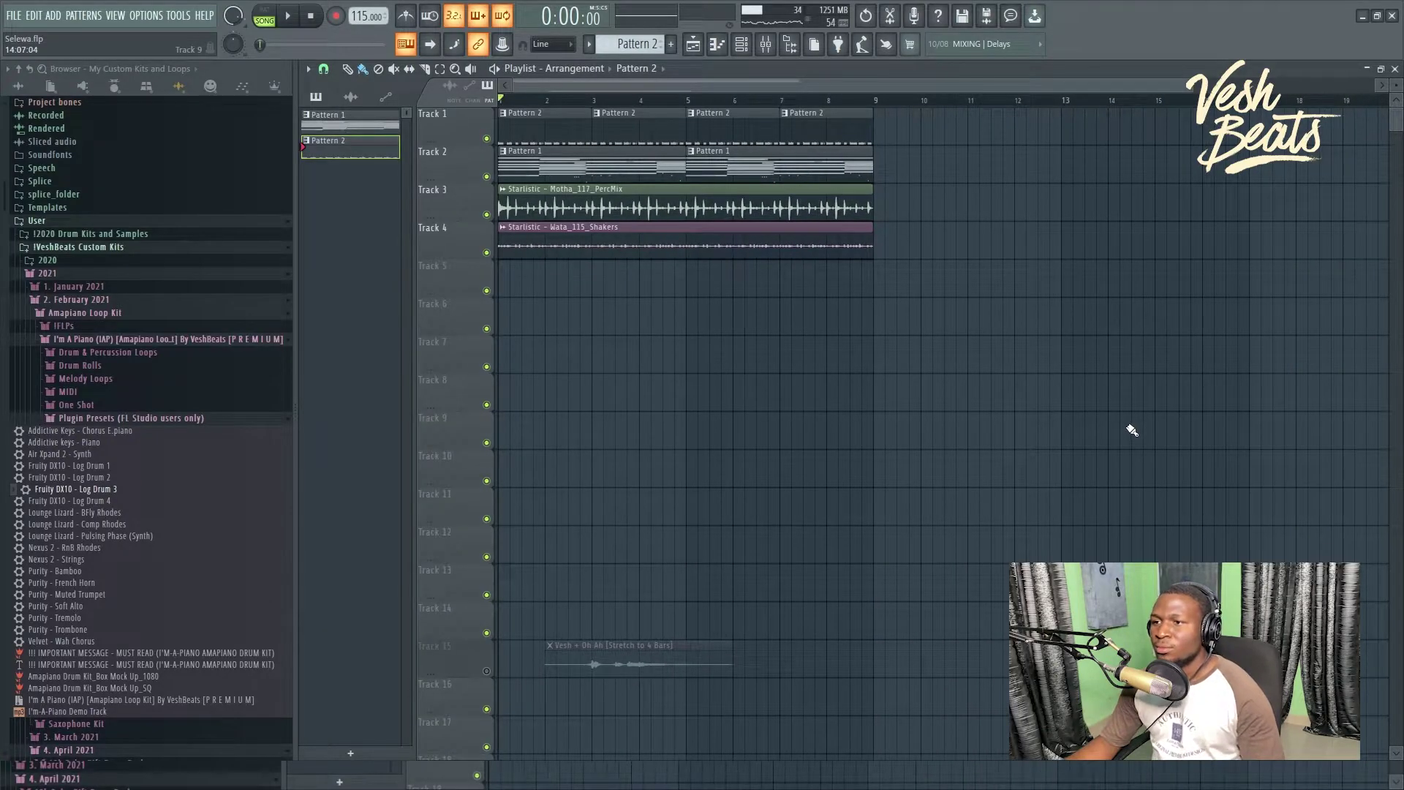
{"action": "key", "text": "F5"}
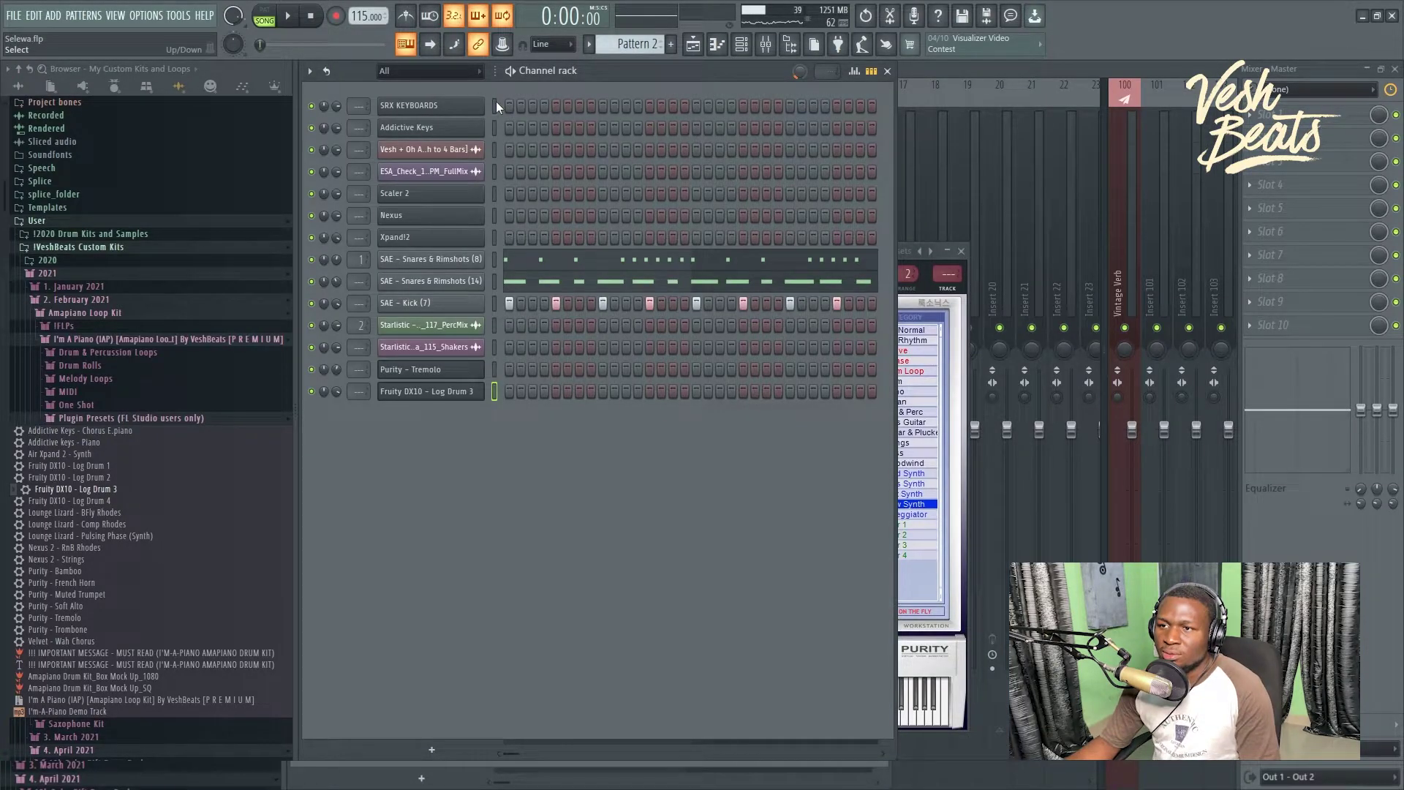
Step: Rename the first two mixer inserts to Rim 1 and PercLoop while the song plays
{"action": "key", "text": "F9"}
{"action": "key", "text": "space"}
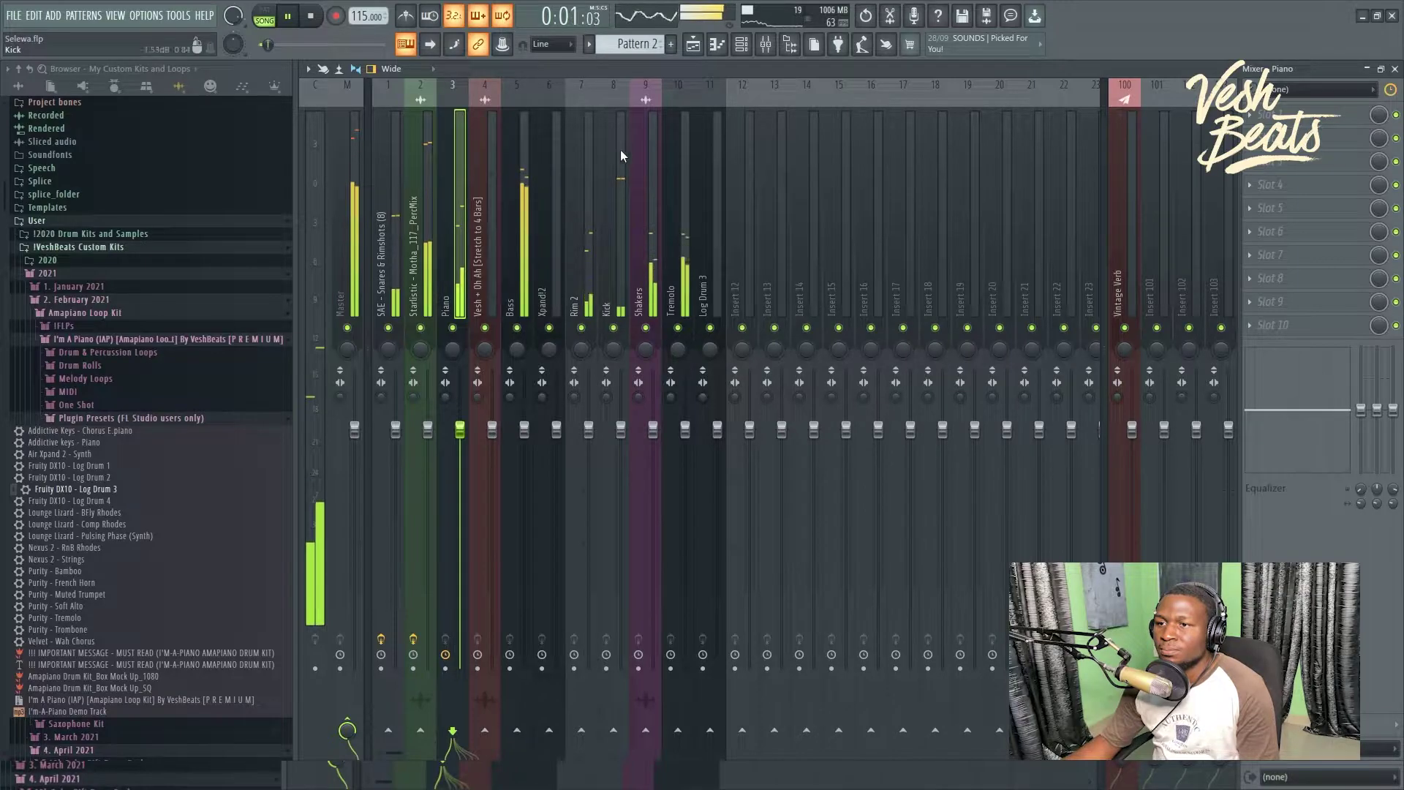
{"action": "left_click", "coordinate": [385, 239]}
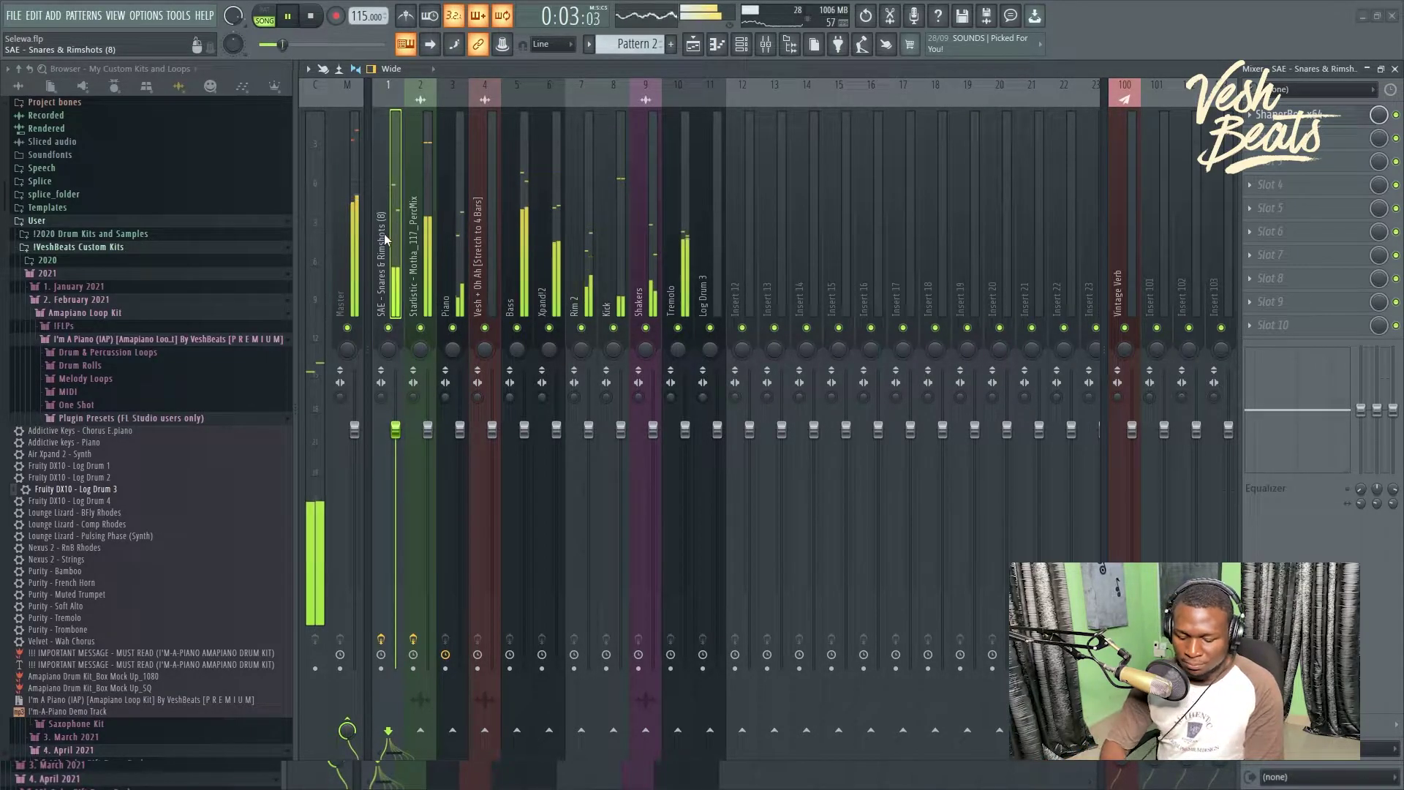
{"action": "key", "text": "ctrl+l"}
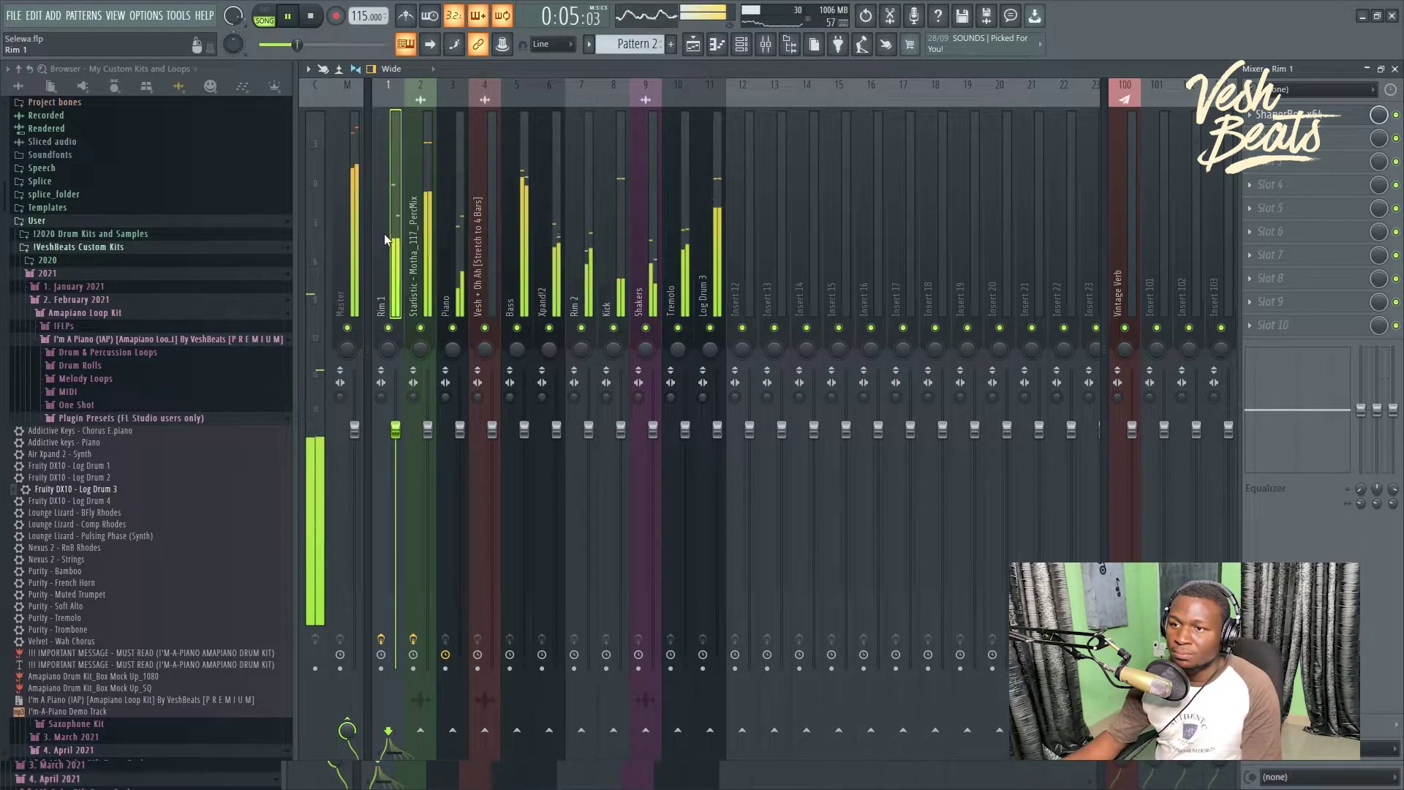
{"action": "left_click", "coordinate": [428, 260]}
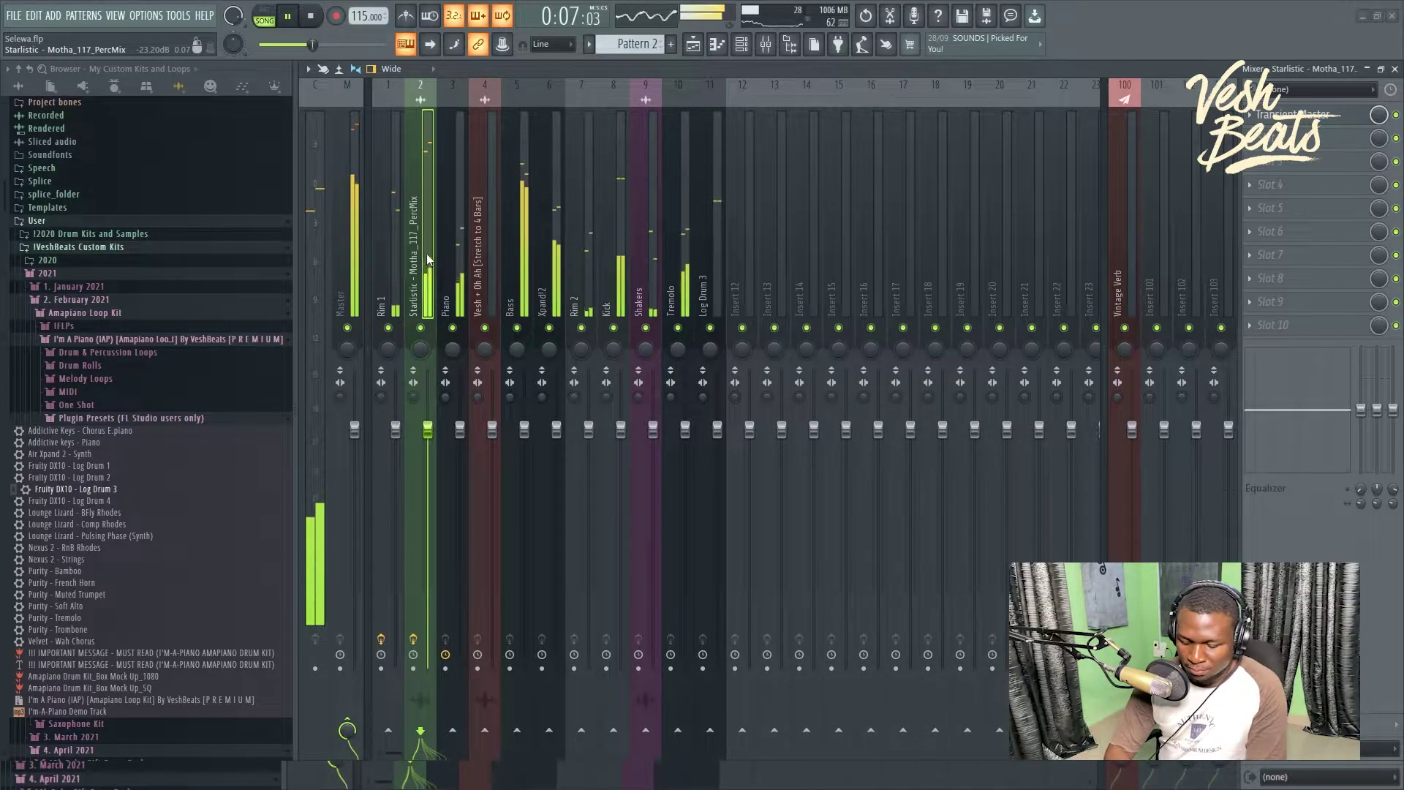
{"action": "key", "text": "ctrl+l"}
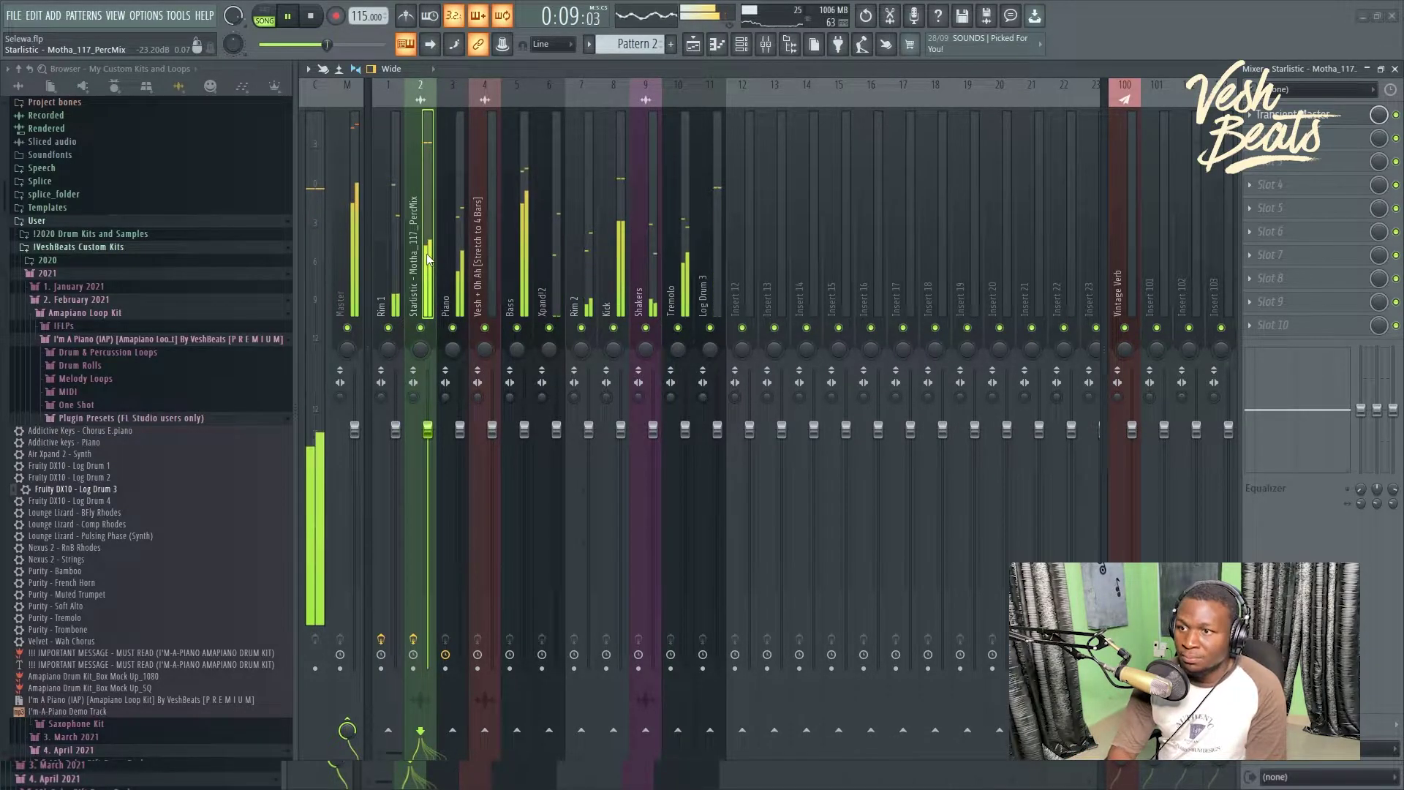
{"action": "key", "text": "space"}
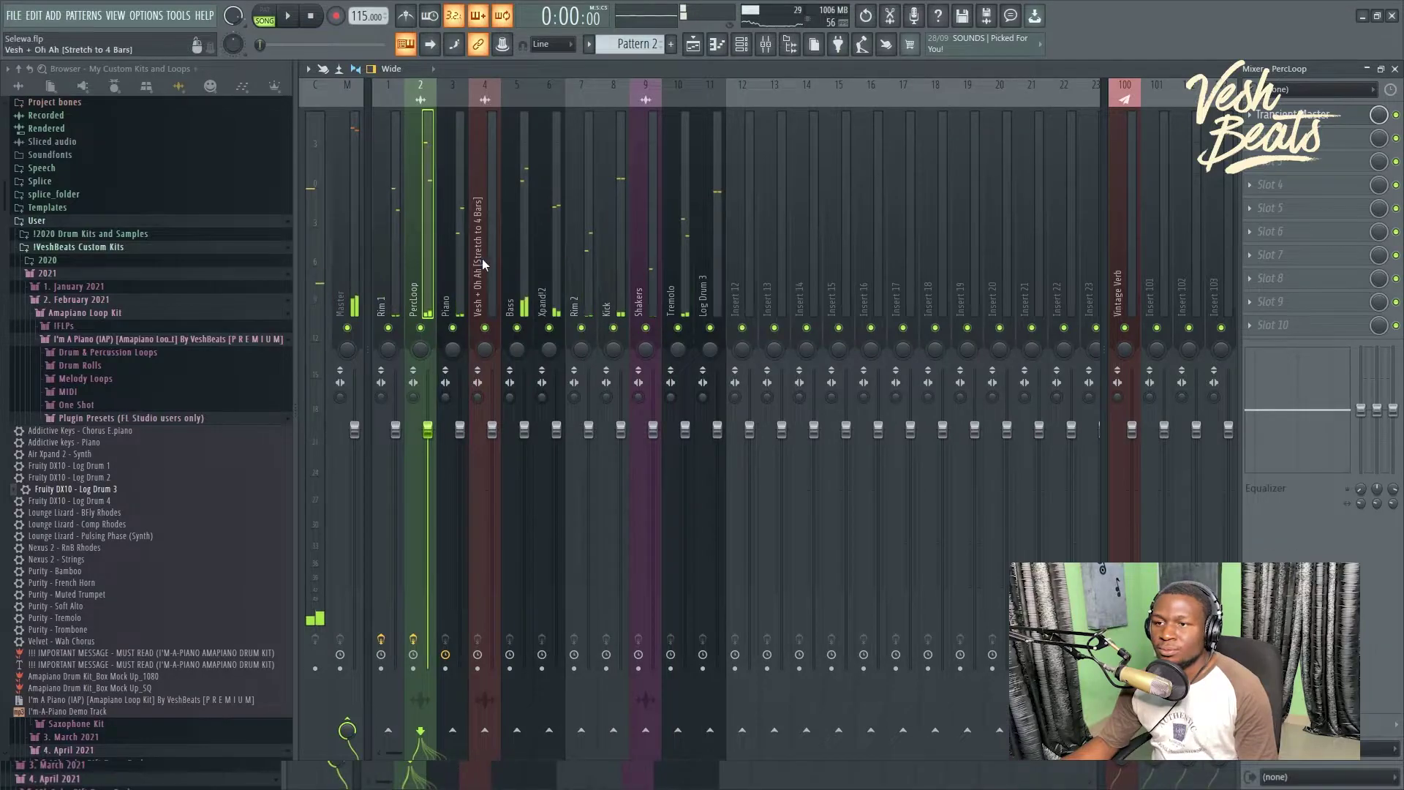
Step: Unmute playlist Track 15 holding the Vesh + Oh Ah vocal sample
{"action": "left_click", "coordinate": [693, 44]}
{"action": "left_click", "coordinate": [488, 671]}
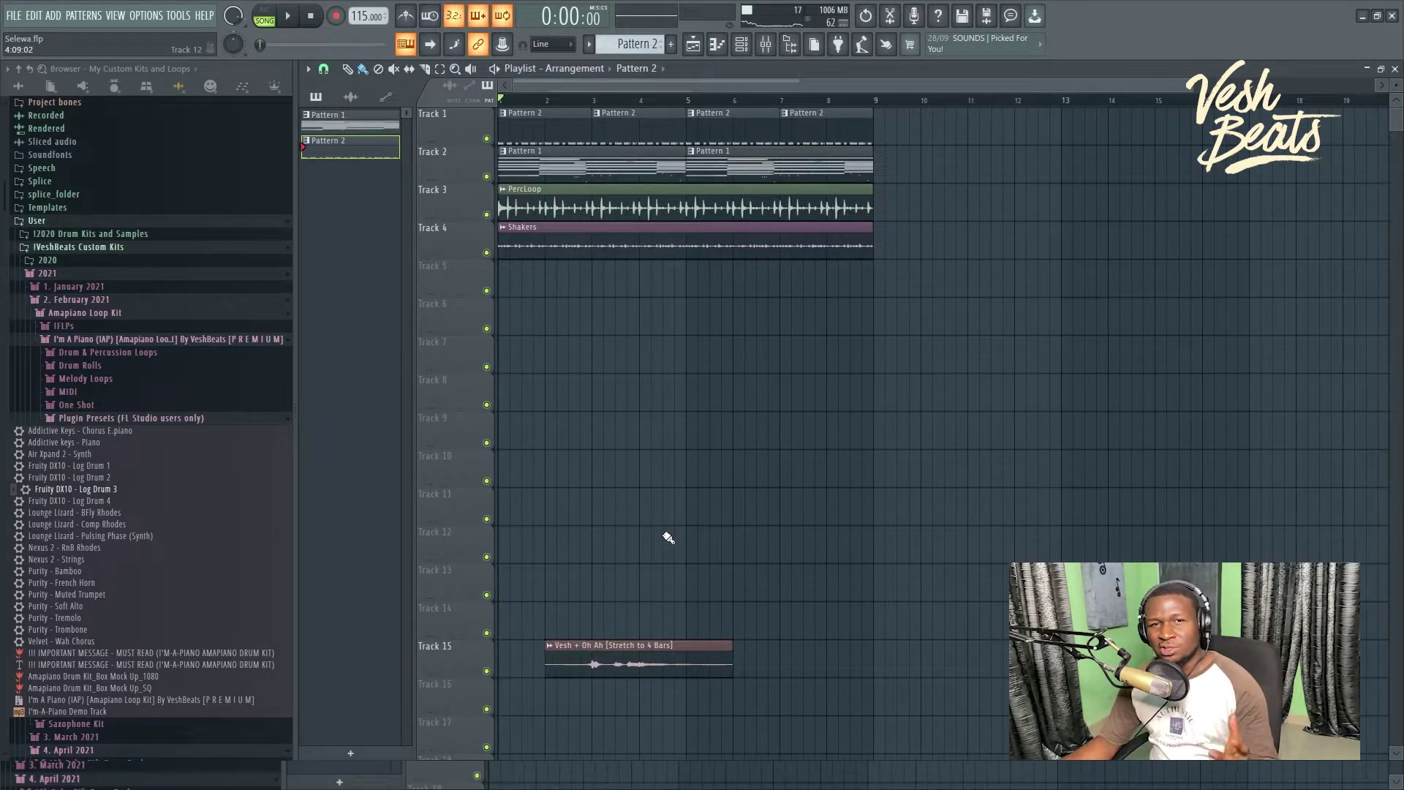
{"action": "key", "text": "space"}
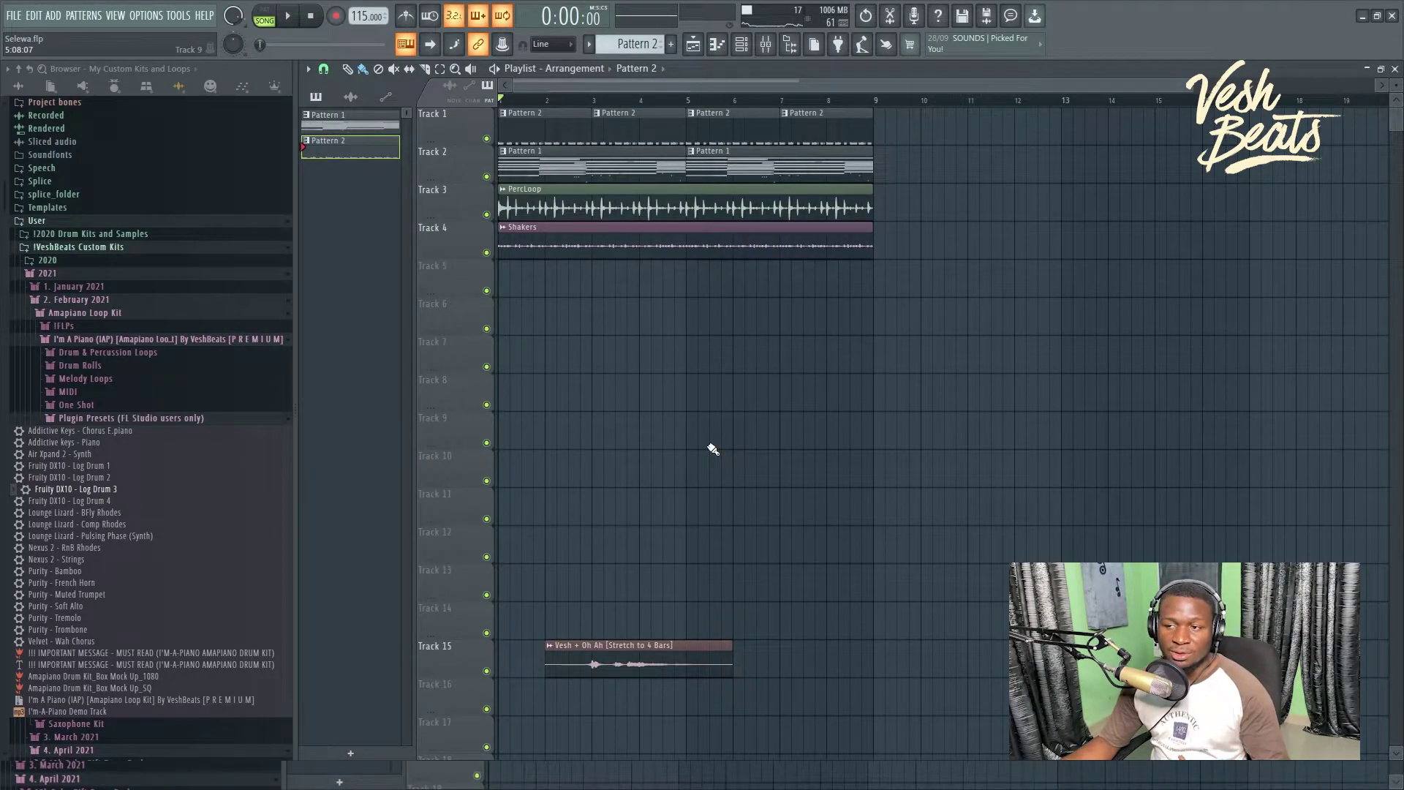
{"action": "key", "text": "F9"}
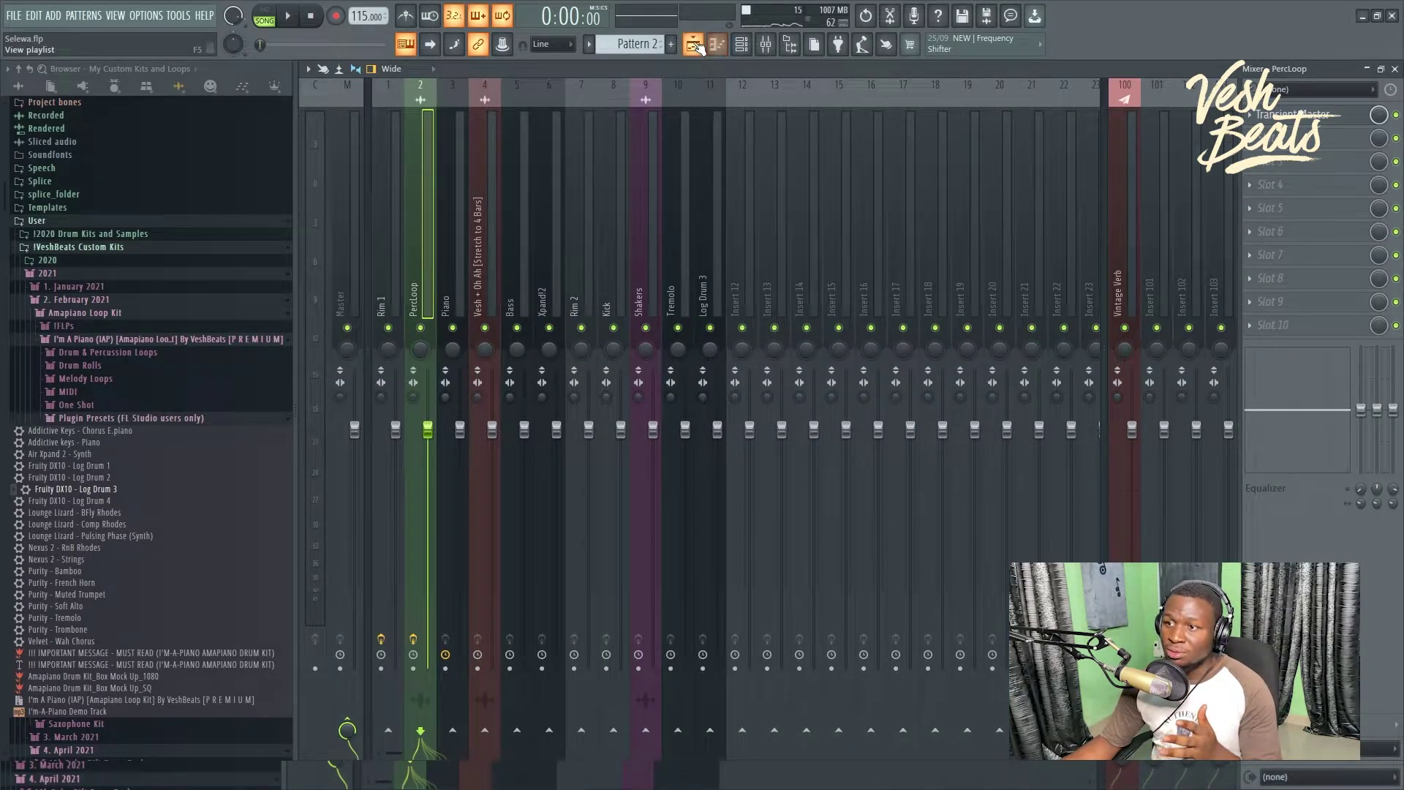
{"action": "left_click", "coordinate": [694, 44]}
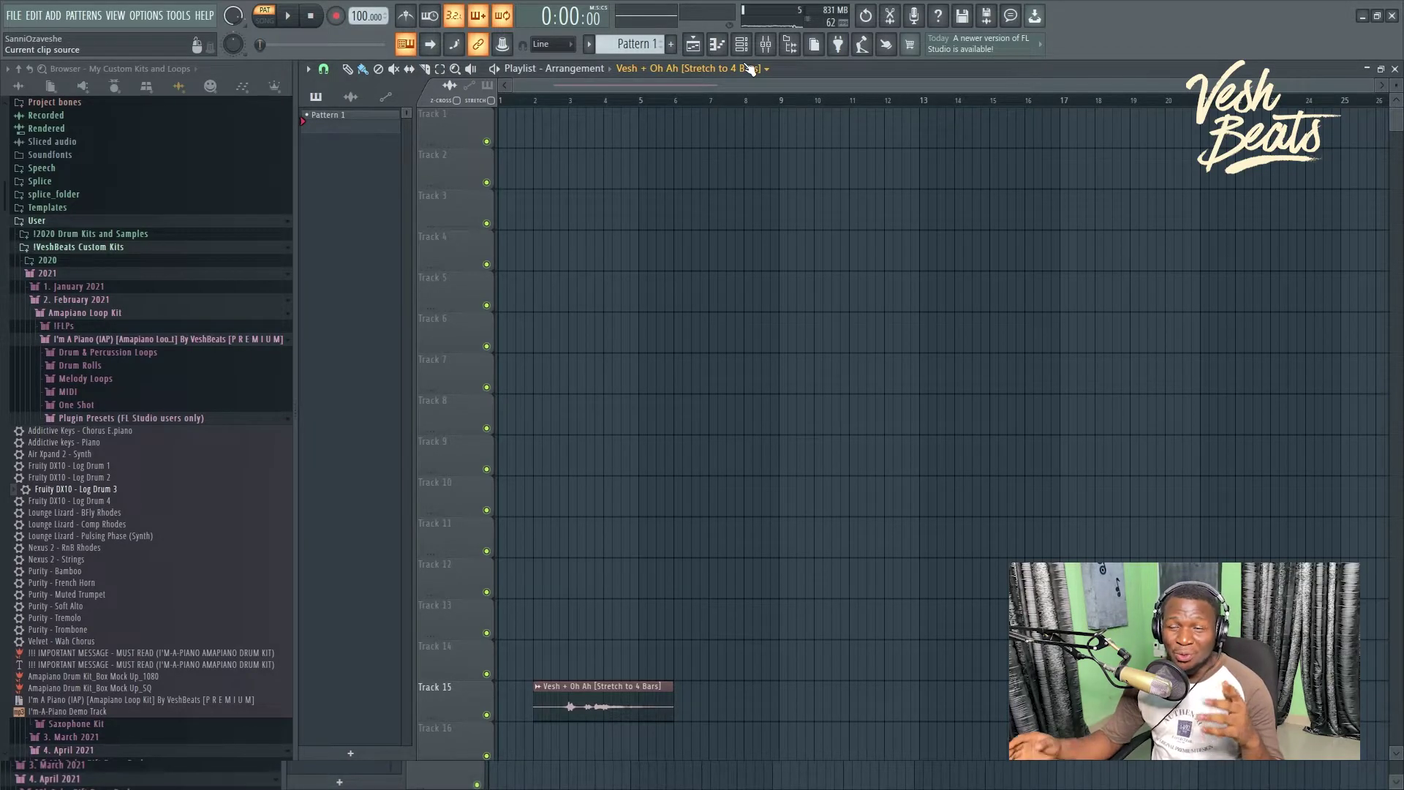
Step: Open the Addictive Keys piano from the channel rack of the new project
{"action": "left_click", "coordinate": [741, 45]}
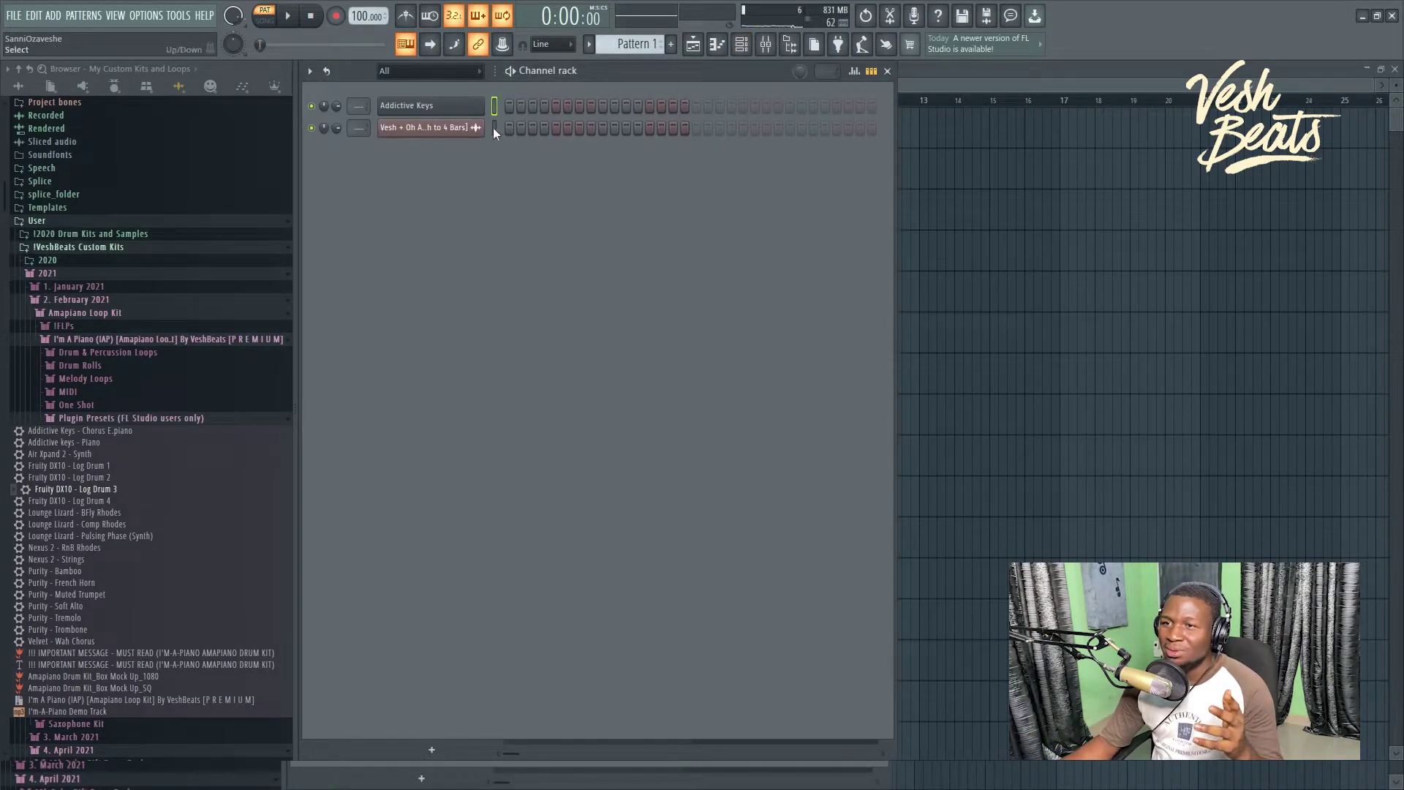
{"action": "left_click", "coordinate": [473, 116]}
{"action": "left_click", "coordinate": [523, 168]}
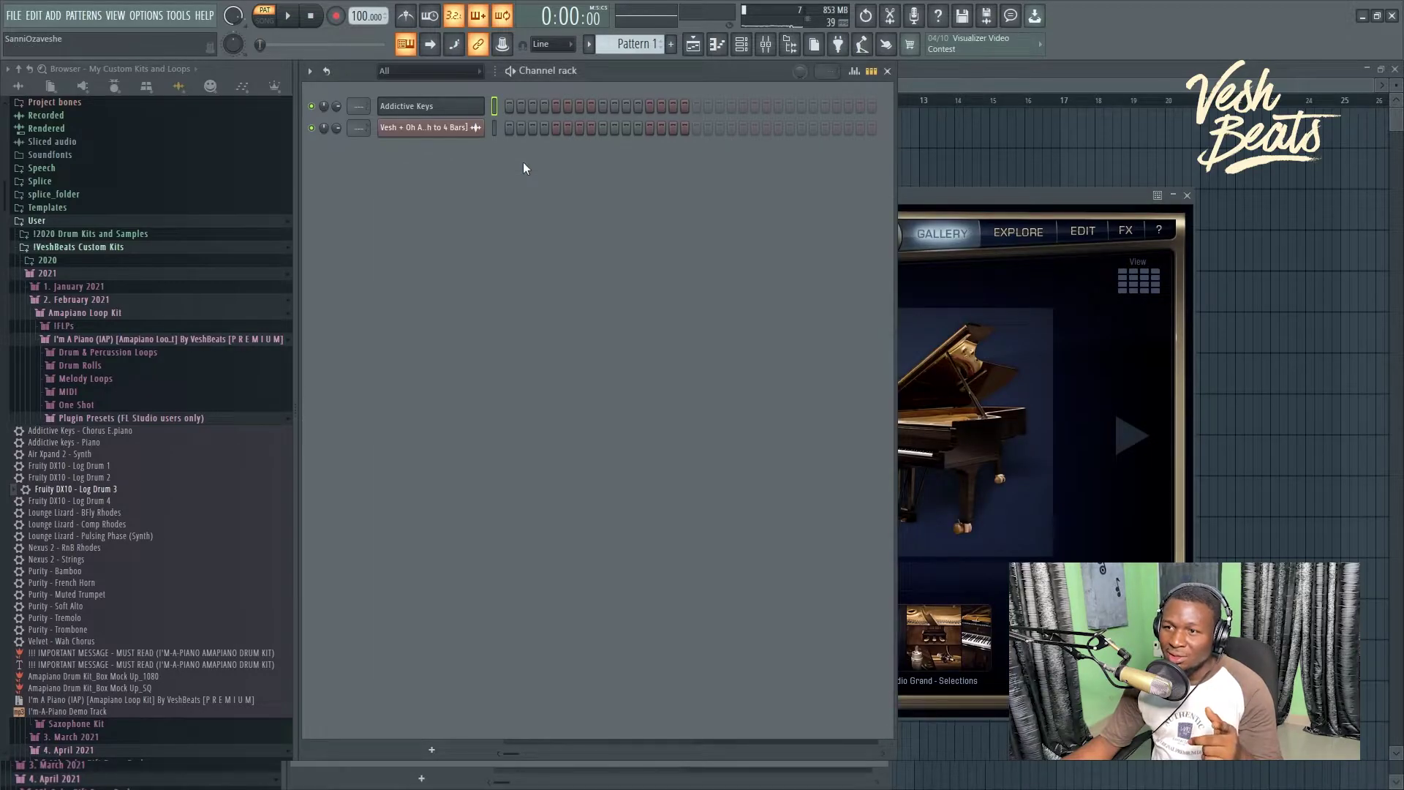
Step: Collapse the expanded kit folders in the browser, from Plugin Presets down to ESA_Drums&Percs_Check_117BPM
{"action": "left_click", "coordinate": [85, 418]}
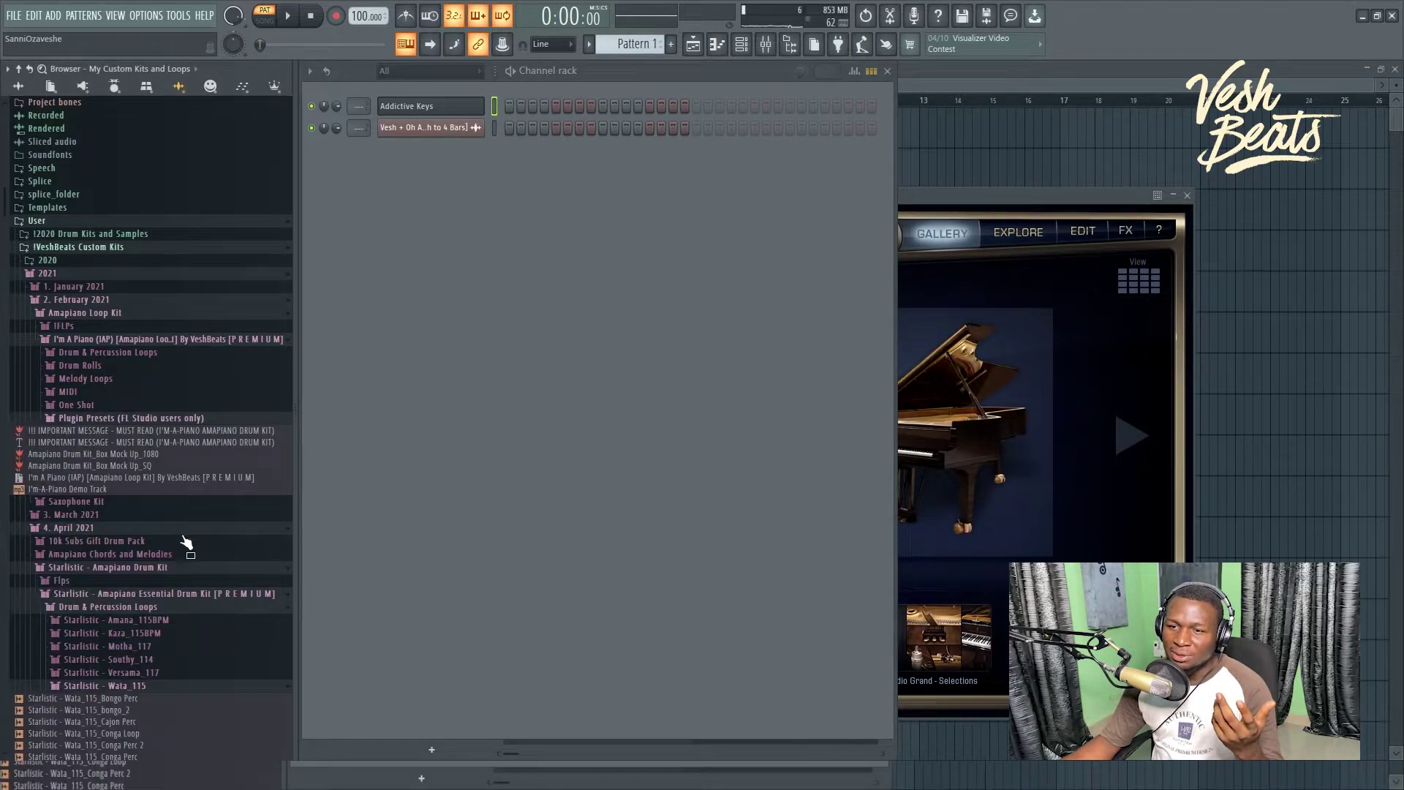
{"action": "scroll", "coordinate": [200, 583], "scroll_direction": "down", "scroll_amount": 3}
{"action": "left_click", "coordinate": [139, 569]}
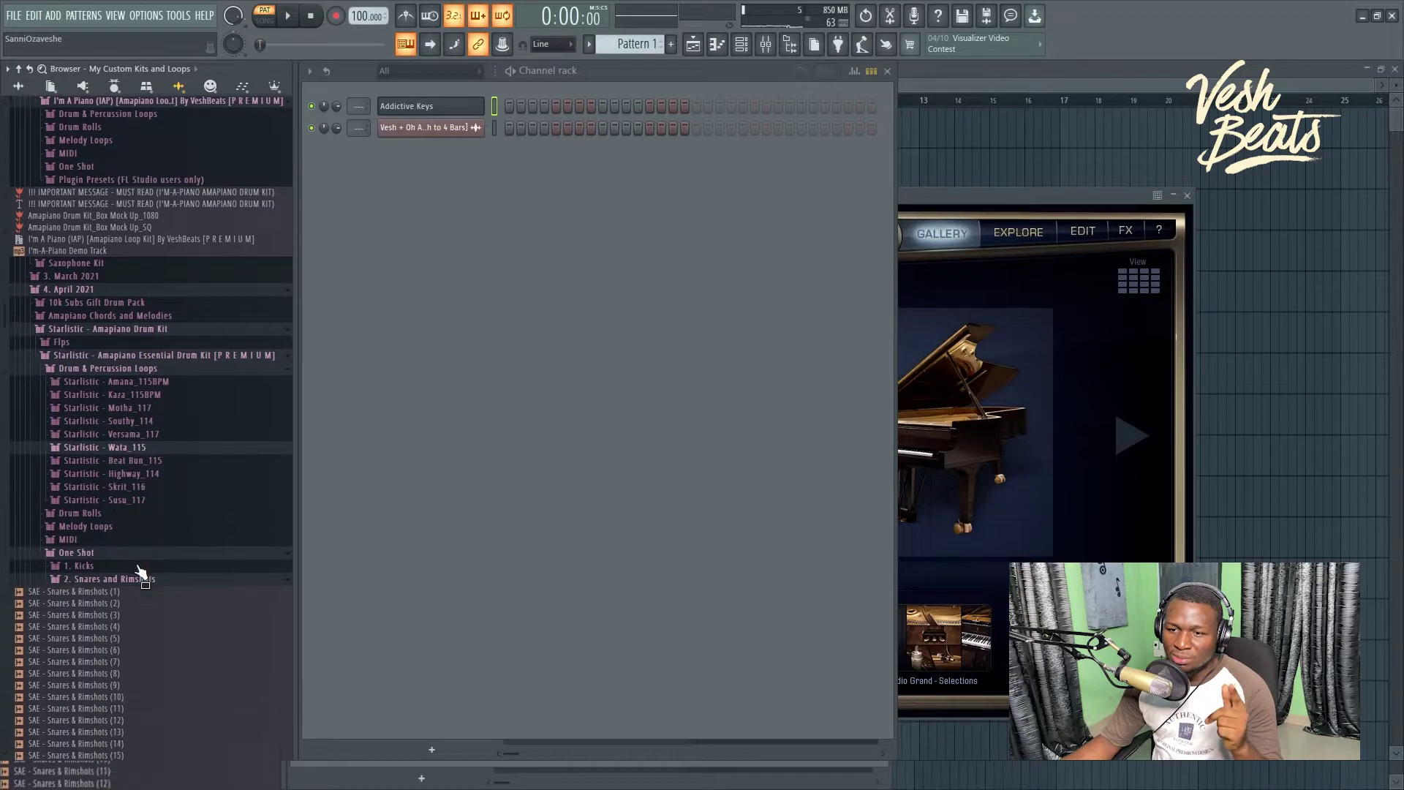
{"action": "scroll", "coordinate": [109, 512], "scroll_direction": "down", "scroll_amount": 9}
{"action": "left_click", "coordinate": [110, 349]}
{"action": "left_click", "coordinate": [94, 352]}
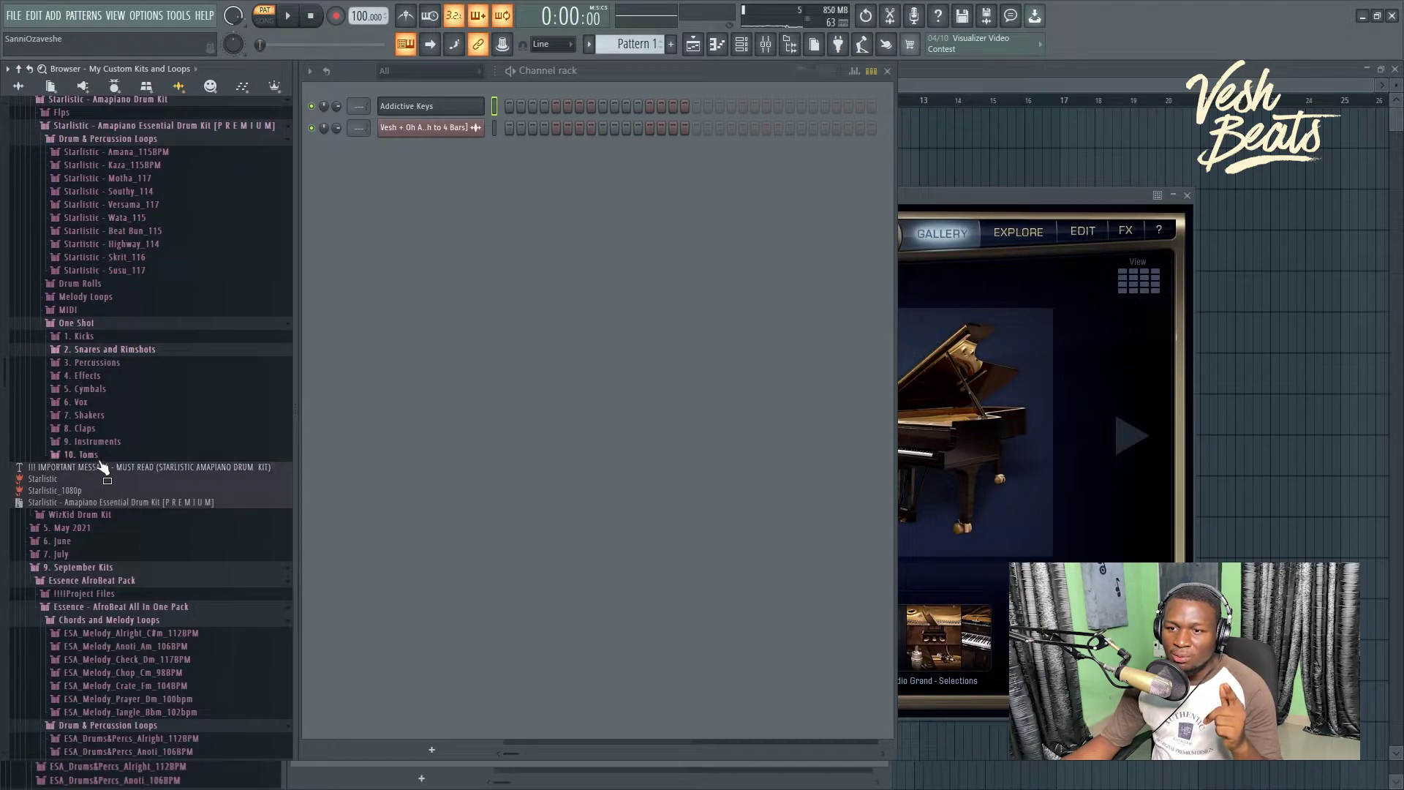
{"action": "scroll", "coordinate": [152, 656], "scroll_direction": "down", "scroll_amount": 6}
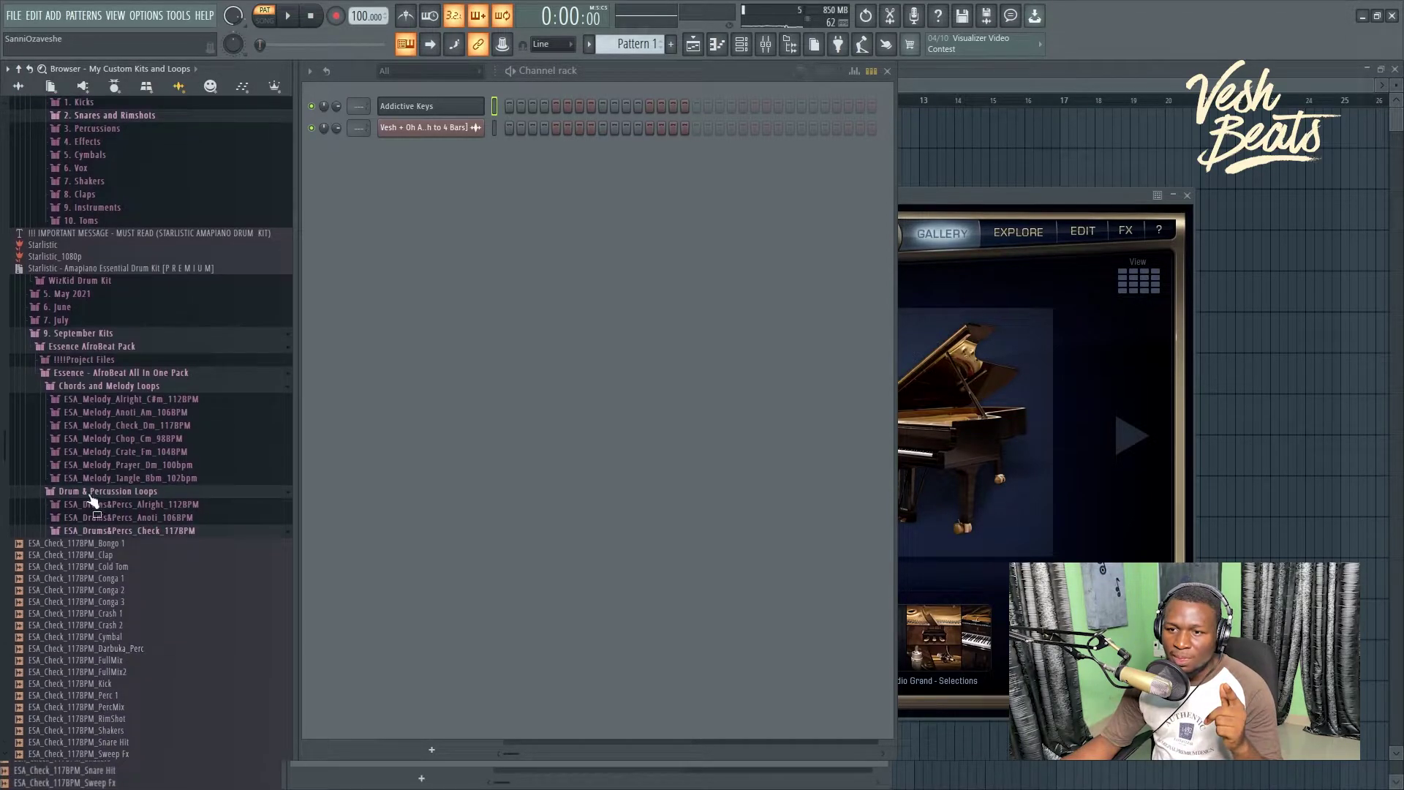
{"action": "left_click", "coordinate": [123, 531]}
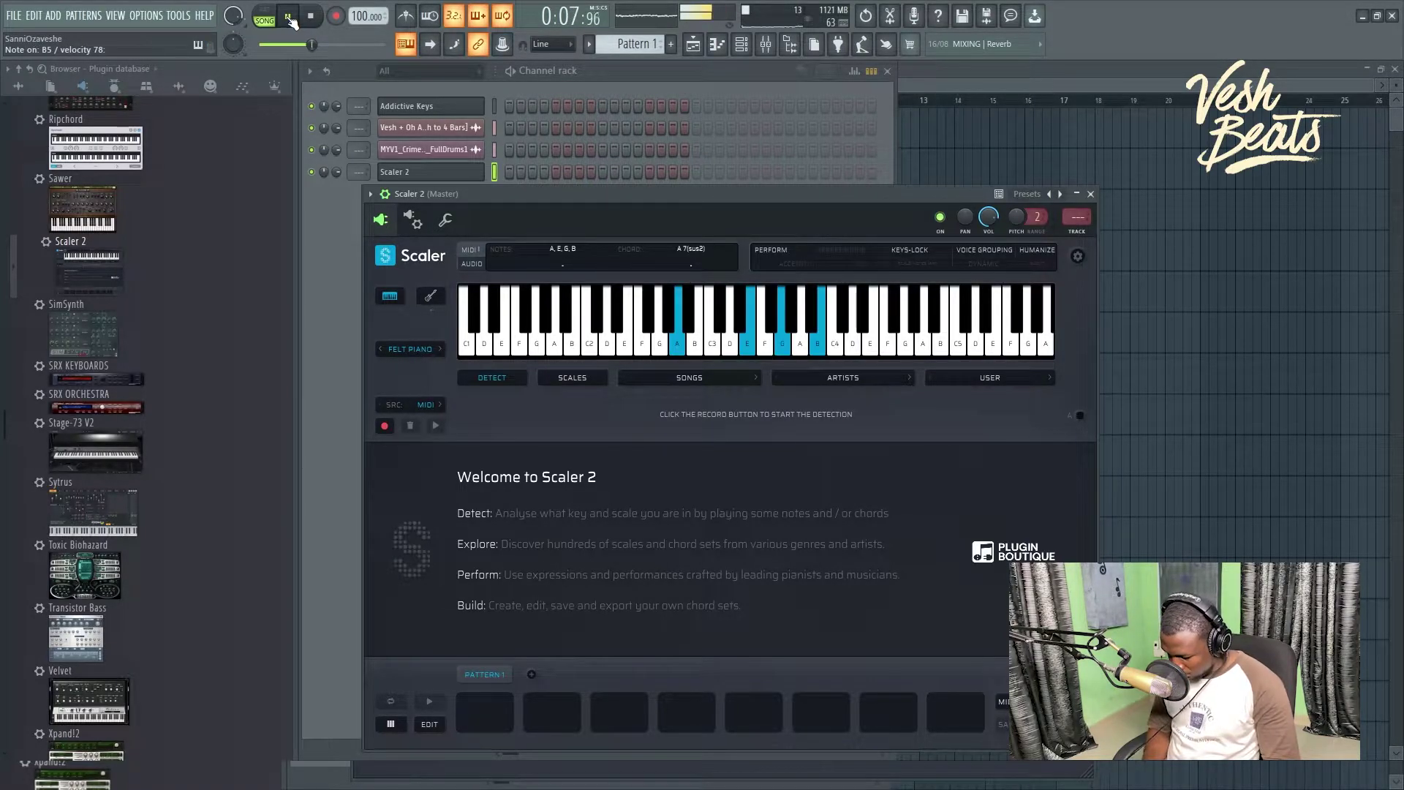
Step: Stop recording and extend the A#4, D5 and F5 notes of the Addictive Keys bar 4 chord toward the closing run of notes
{"action": "left_click", "coordinate": [304, 19]}
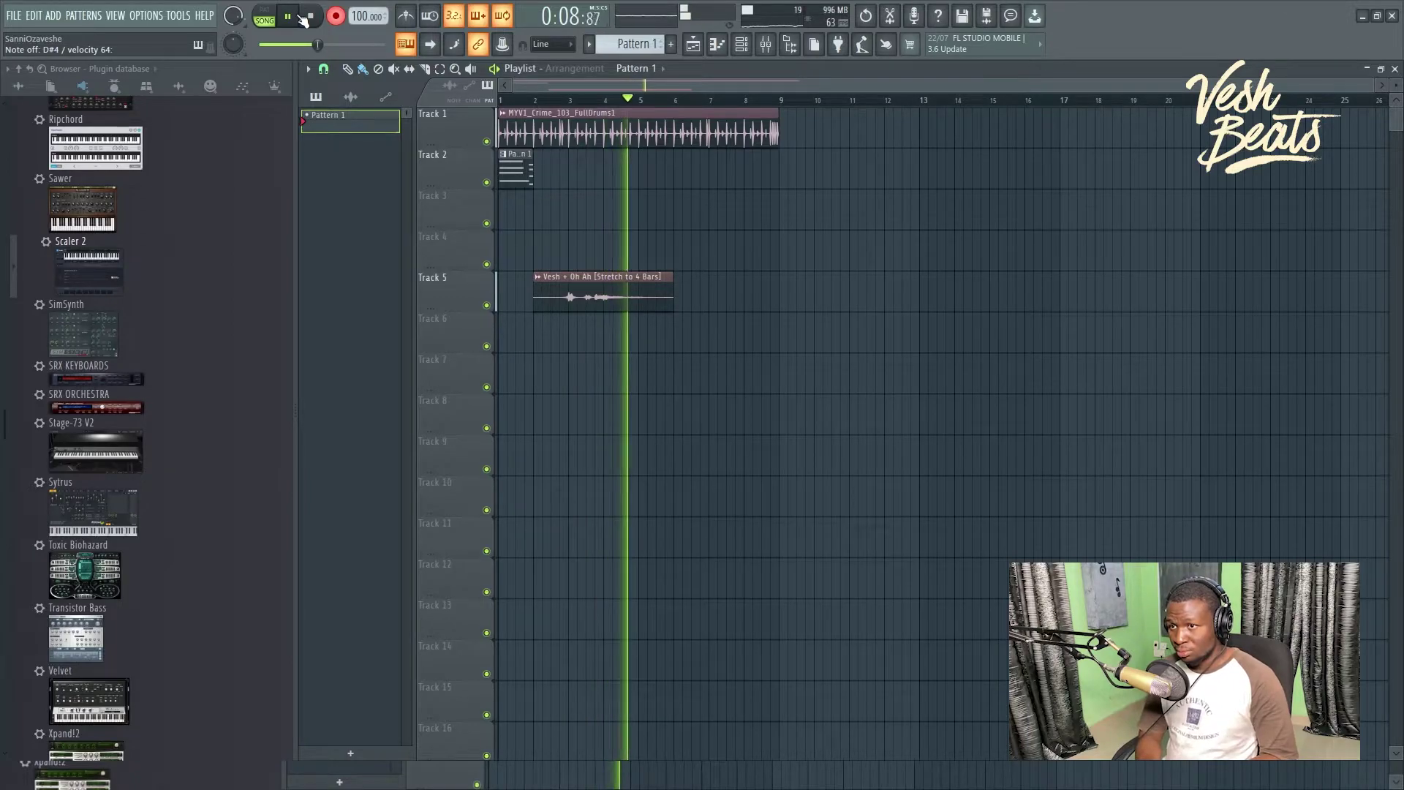
{"action": "key", "text": "F7"}
{"action": "key", "text": "space"}
{"action": "left_click_drag", "start_coordinate": [761, 273], "coordinate": [655, 442]}
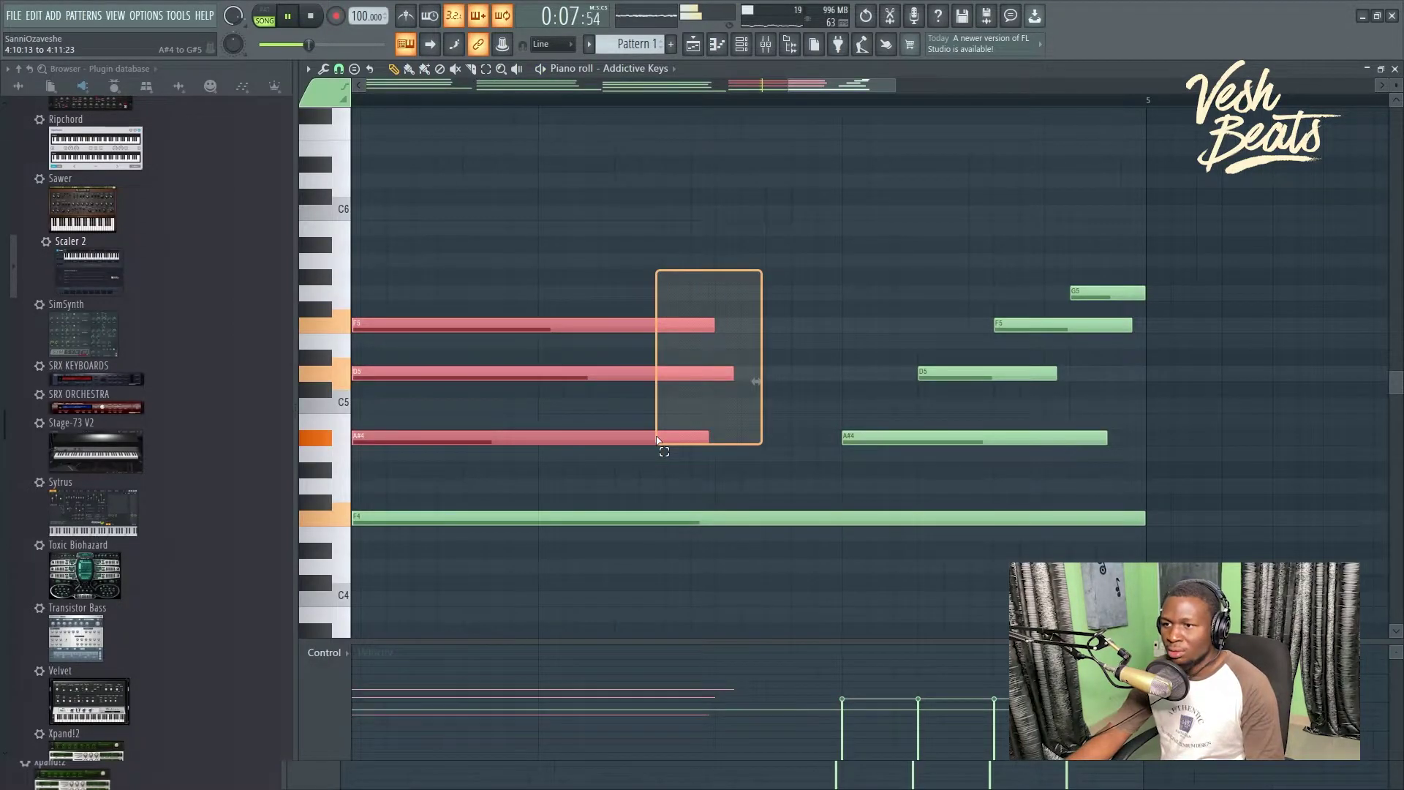
{"action": "left_click_drag", "start_coordinate": [696, 395], "coordinate": [879, 325]}
{"action": "key", "text": "space"}
{"action": "left_click_drag", "start_coordinate": [706, 437], "coordinate": [798, 437]}
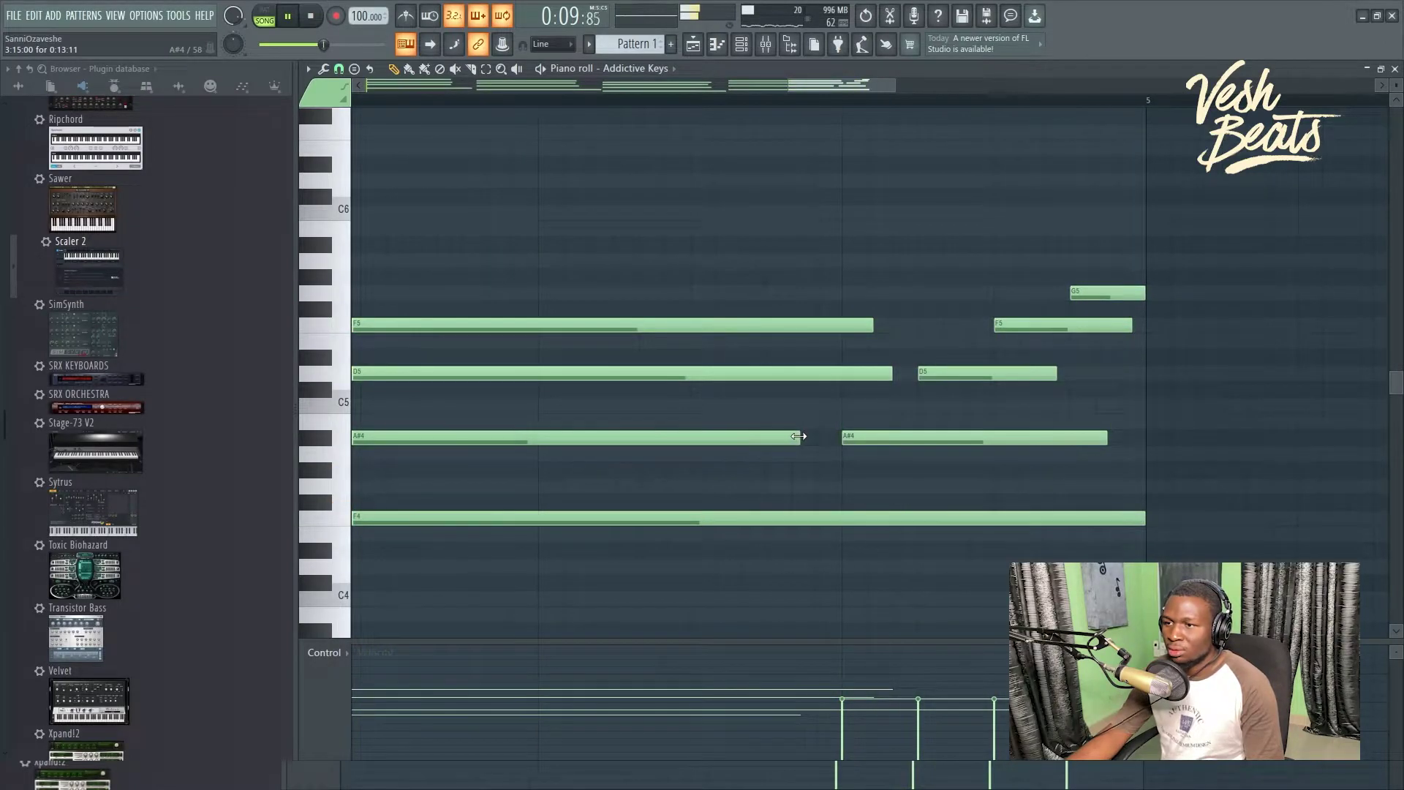
{"action": "left_click", "coordinate": [863, 326]}
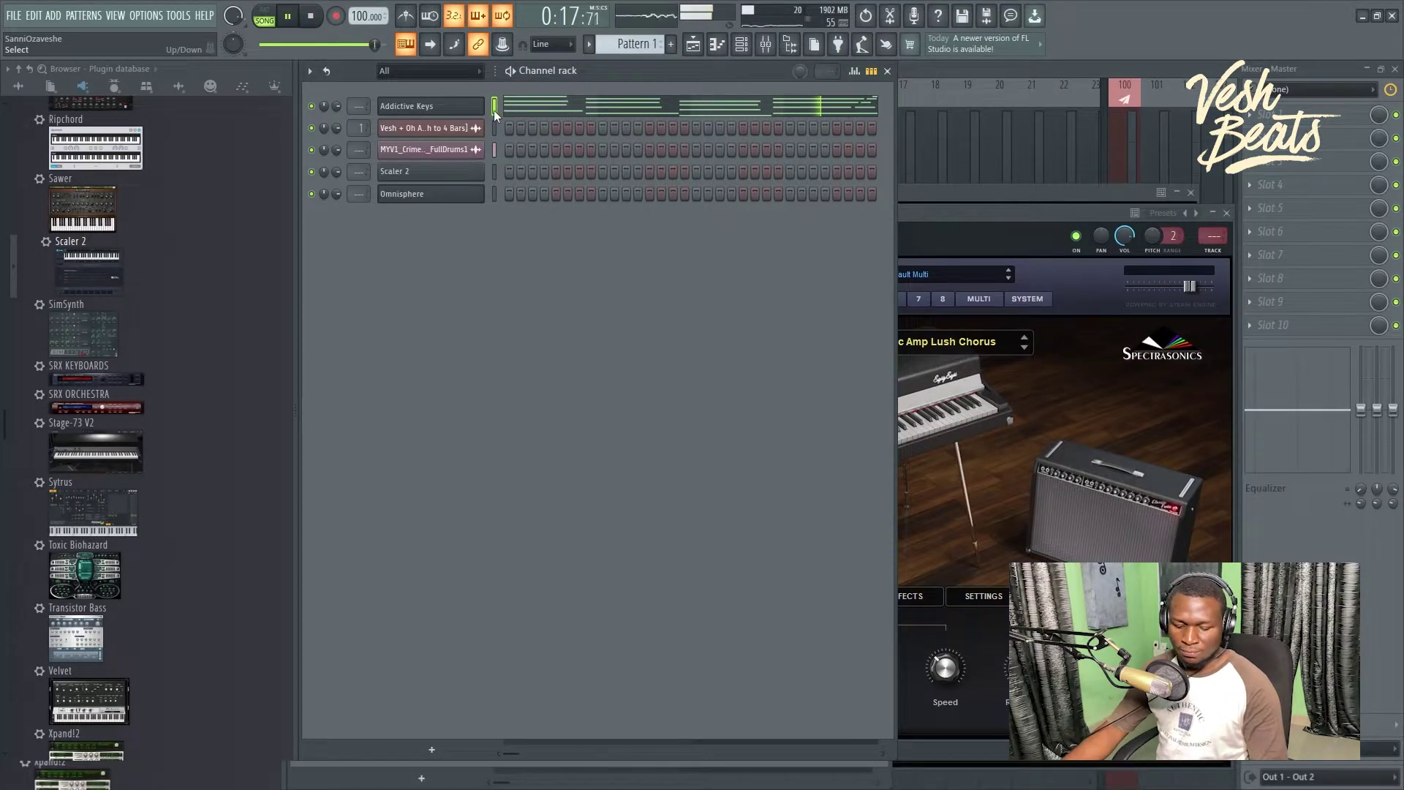
Step: Paste the Addictive Keys chord notes into the Omnisphere channel and open them in the piano roll
{"action": "key", "text": "ctrl+v"}
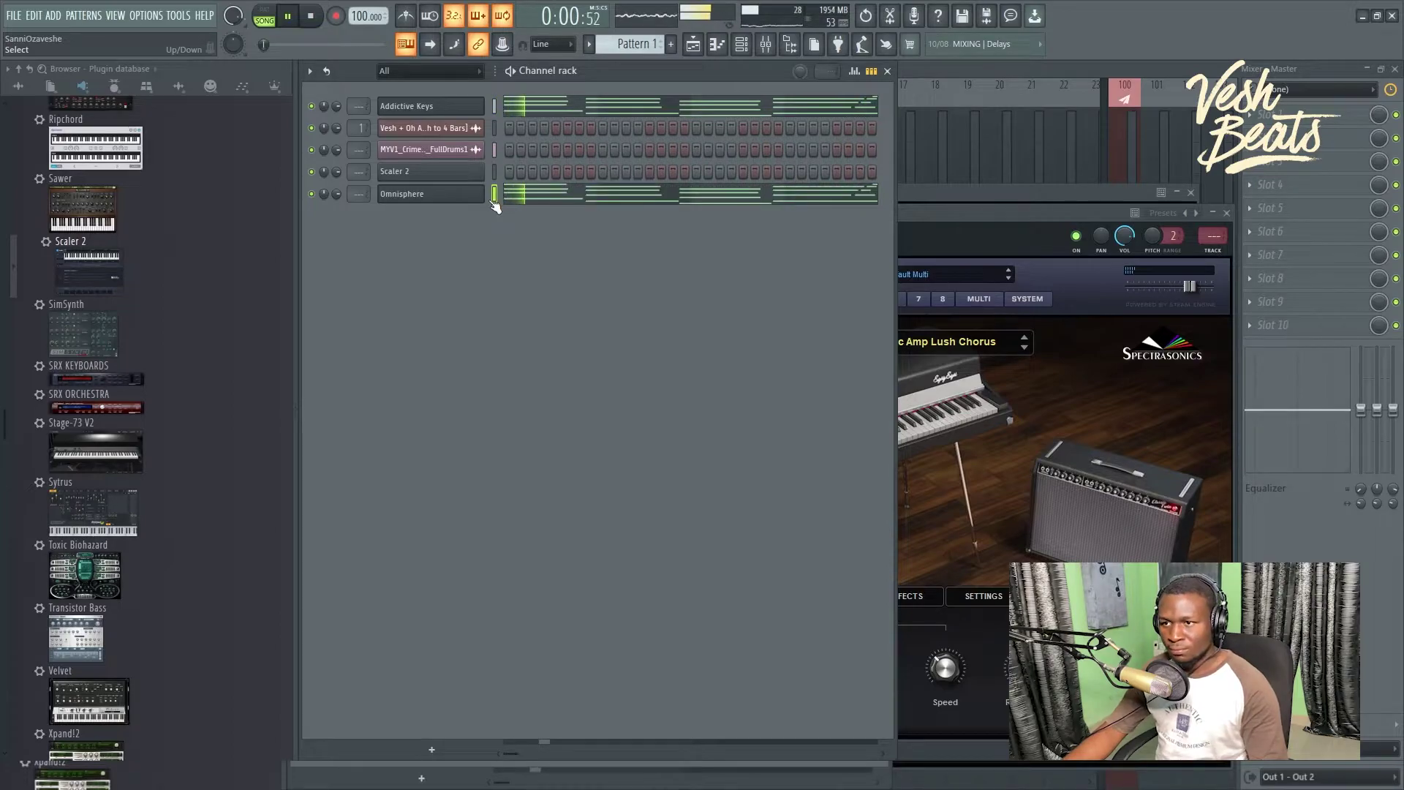
{"action": "left_click", "coordinate": [574, 201]}
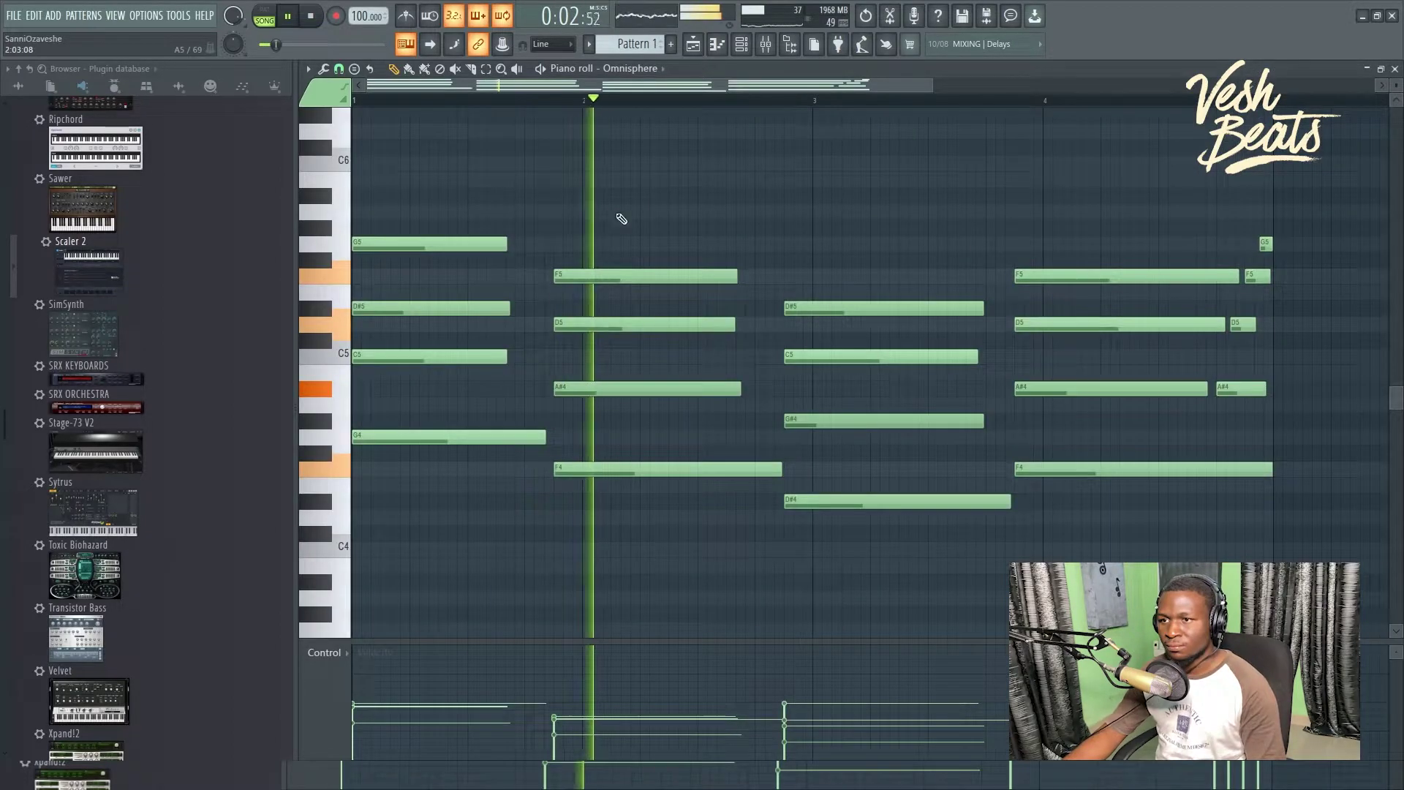
Step: Add a C6 note on top of the bar 1 chord in the Omnisphere piano roll and play it back
{"action": "key", "text": "space"}
{"action": "key", "text": "F6"}
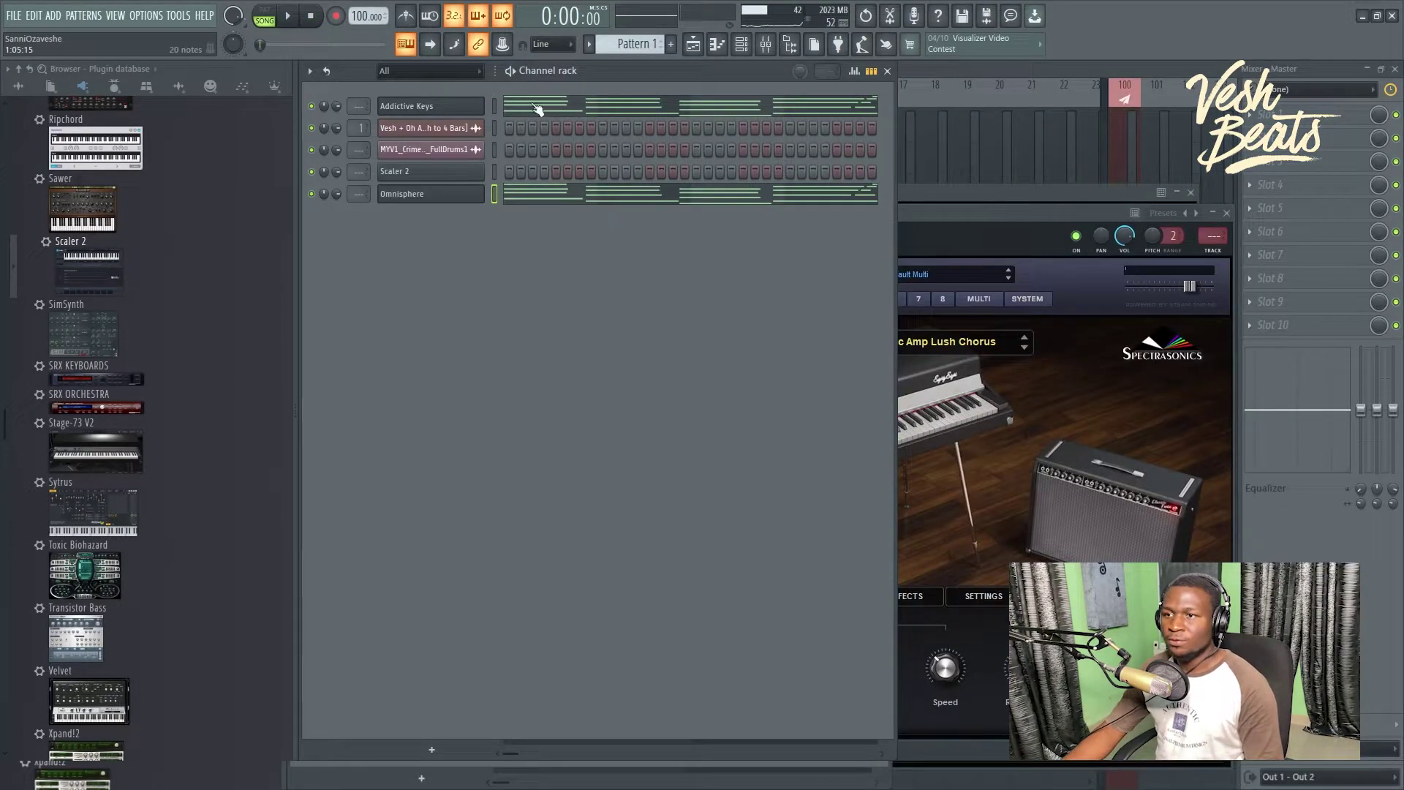
{"action": "left_click", "coordinate": [563, 198]}
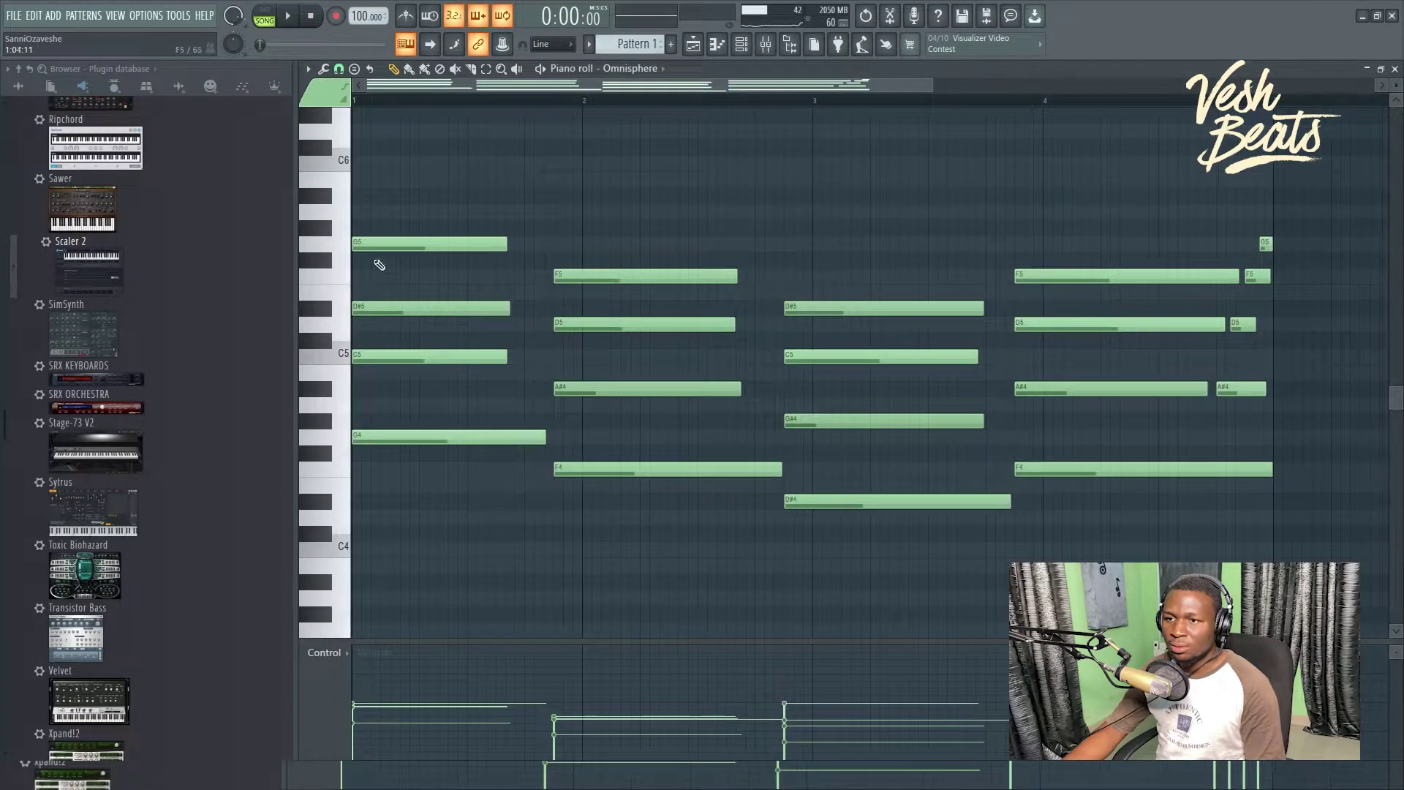
{"action": "left_click_drag", "start_coordinate": [376, 242], "coordinate": [272, 172]}
{"action": "key", "text": "space"}
{"action": "scroll", "coordinate": [465, 235], "scroll_direction": "up", "scroll_amount": 3}
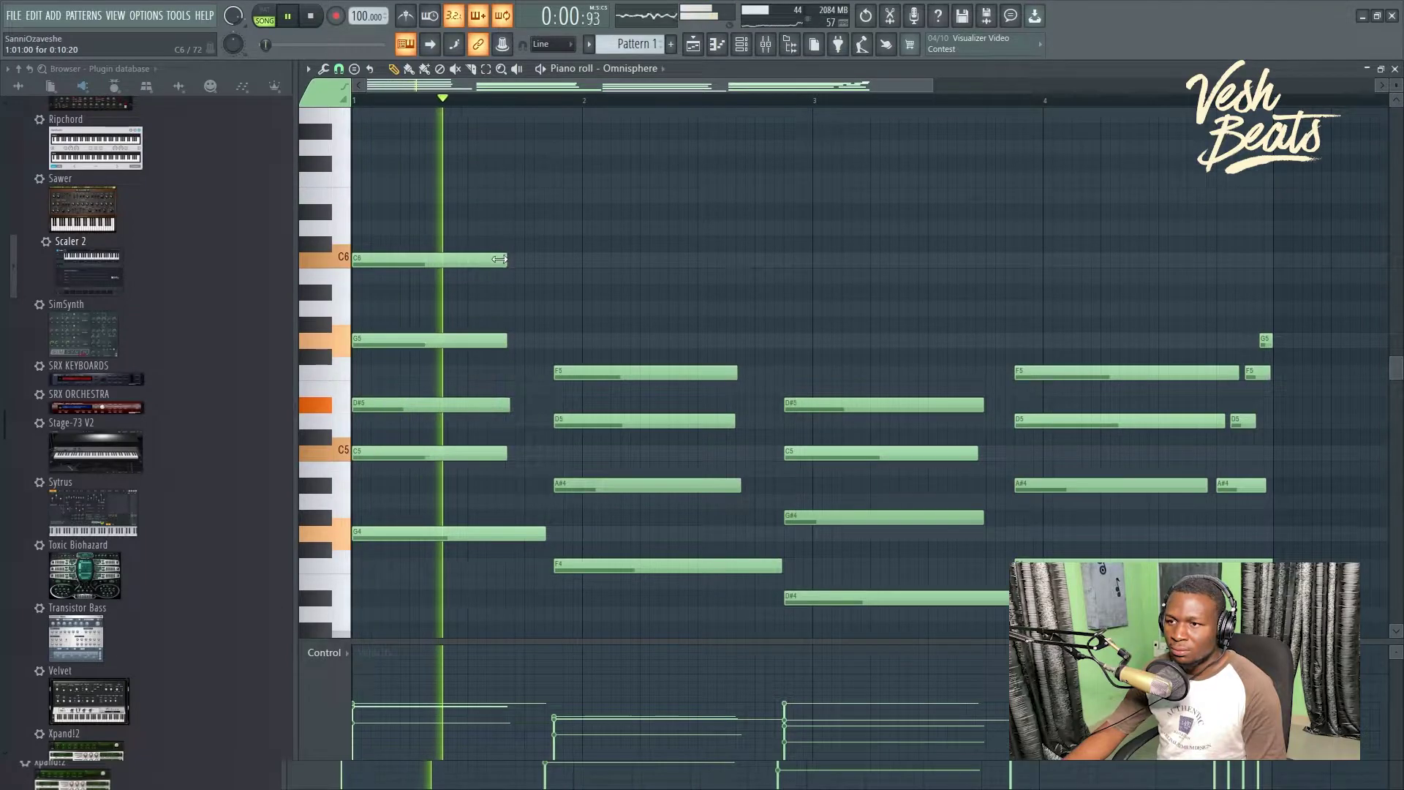
Step: Add a D6 note above the second Omnisphere chord and an A#5 note above the third chord
{"action": "key", "text": "space"}
{"action": "left_click", "coordinate": [550, 229]}
{"action": "key", "text": "space"}
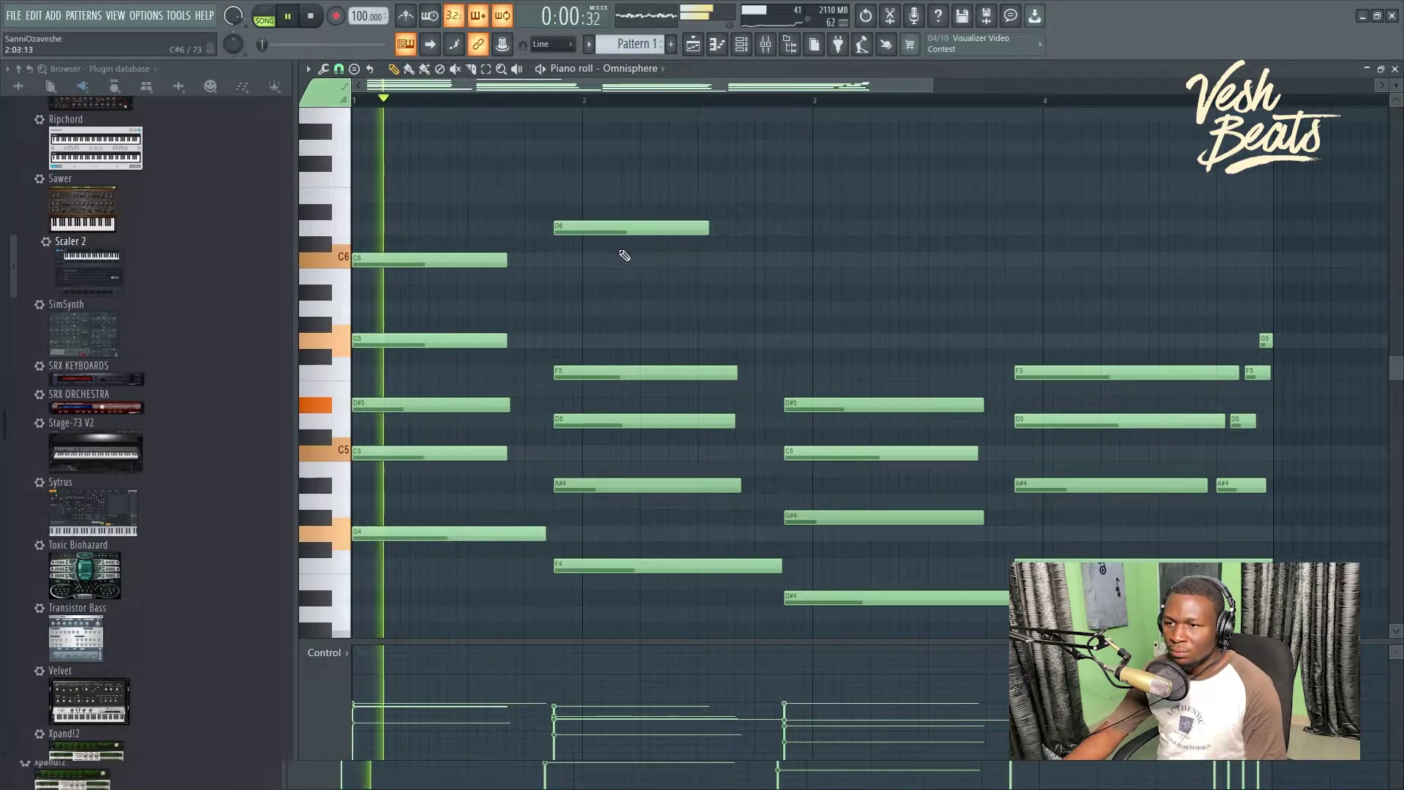
{"action": "scroll", "coordinate": [605, 257], "scroll_direction": "up", "scroll_amount": 4}
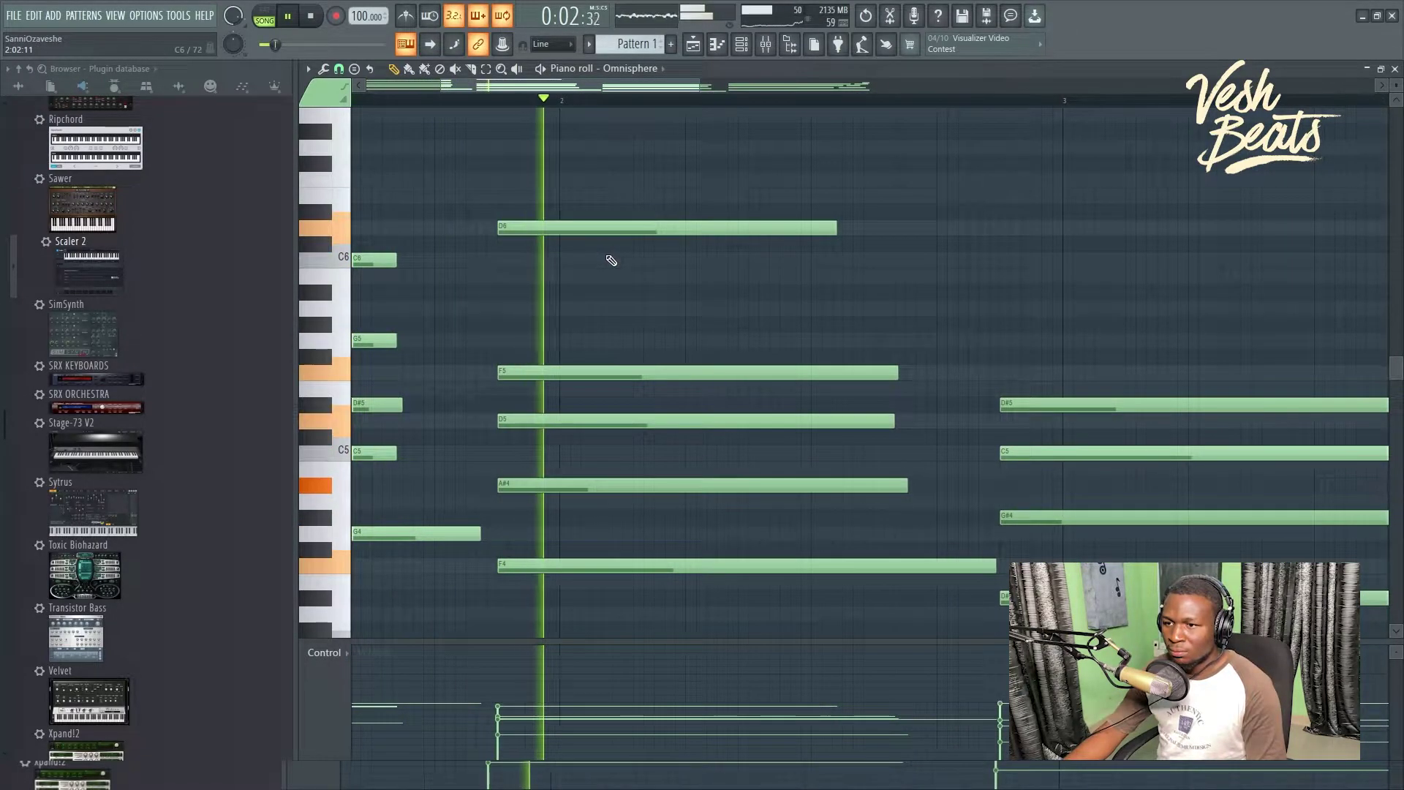
{"action": "scroll", "coordinate": [622, 263], "scroll_direction": "down", "scroll_amount": 4}
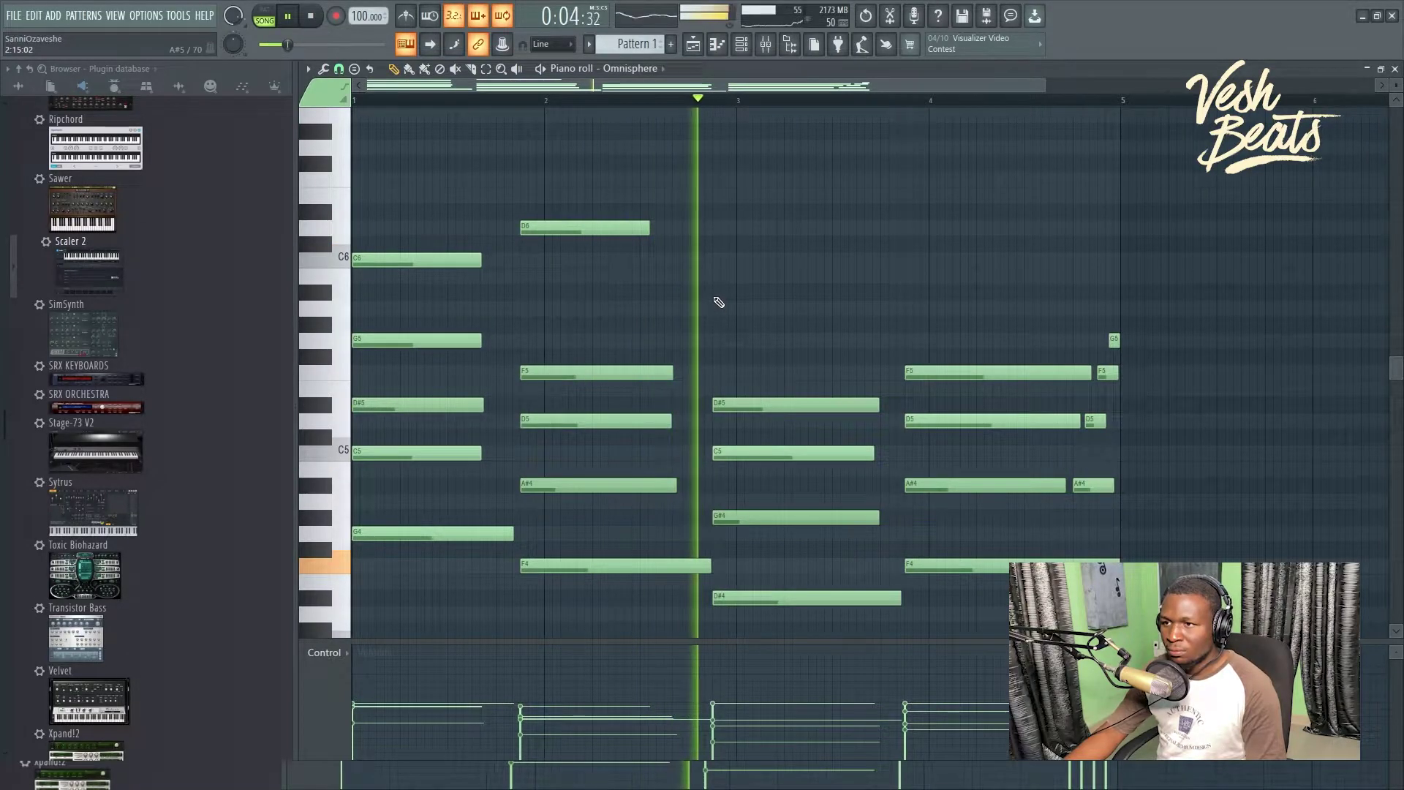
{"action": "left_click", "coordinate": [716, 292]}
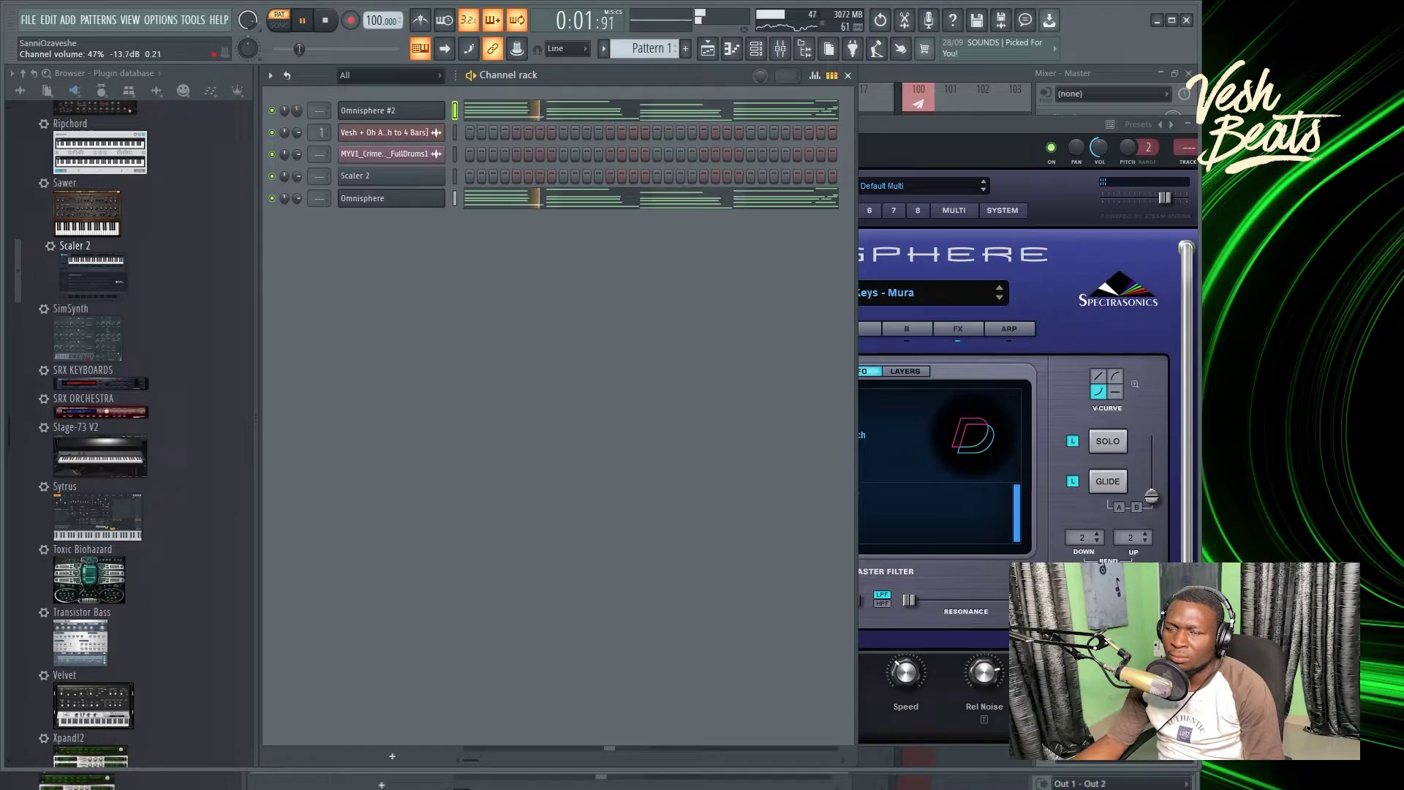
Step: Open layer A of the Keys - Mura patch in Omnisphere #2 and set its amp envelope attack to about 0.59 sec
{"action": "left_click", "coordinate": [908, 121]}
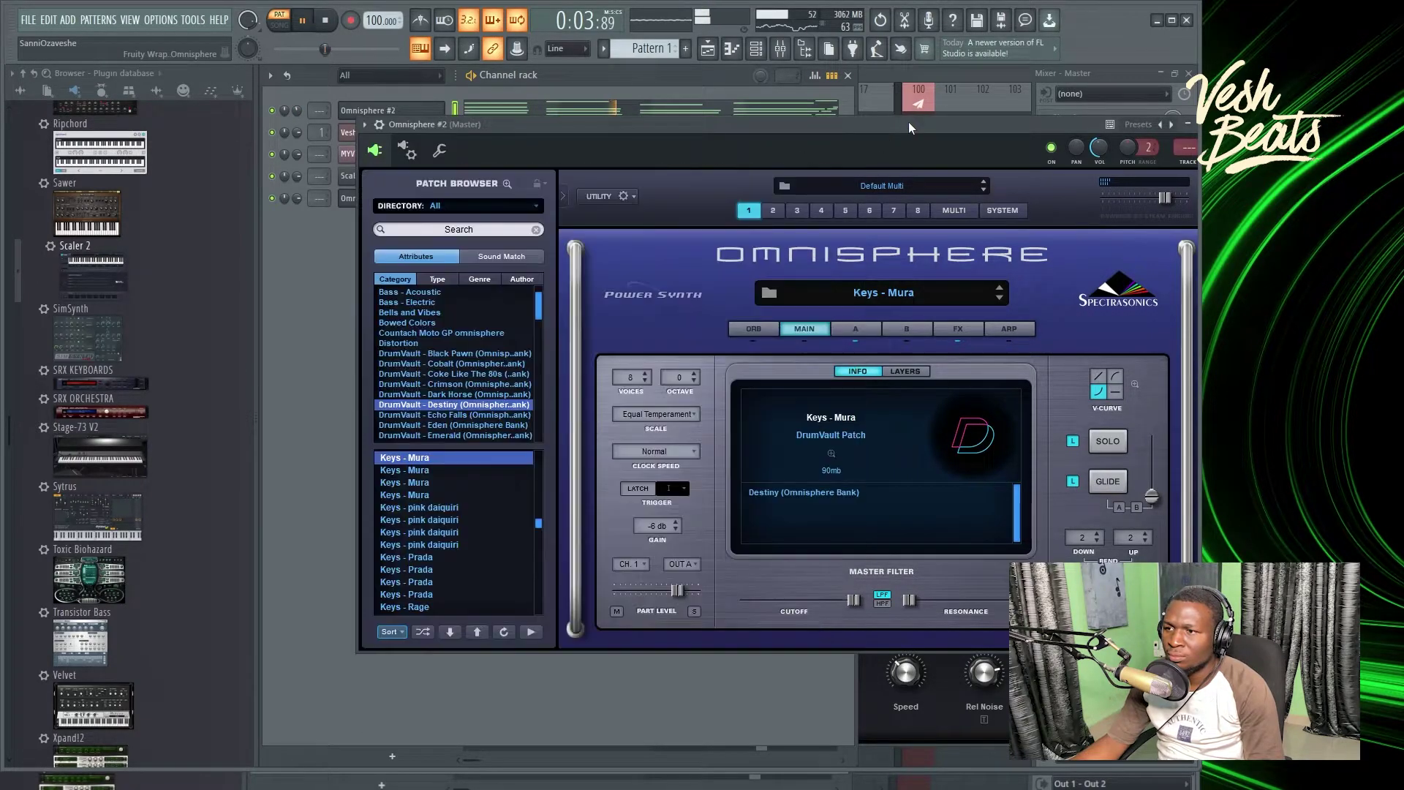
{"action": "left_click", "coordinate": [857, 329]}
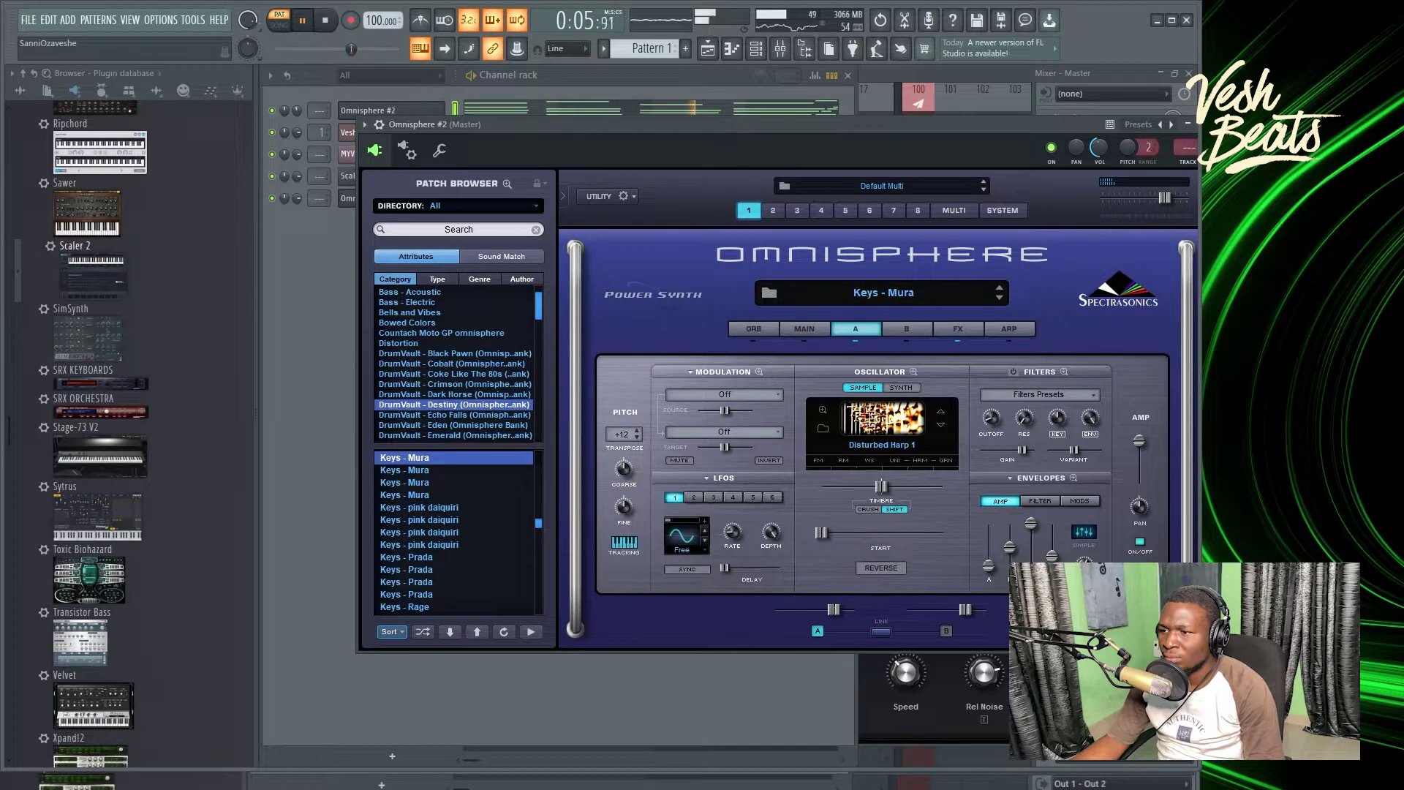
{"action": "mouse_move", "coordinate": [986, 571]}
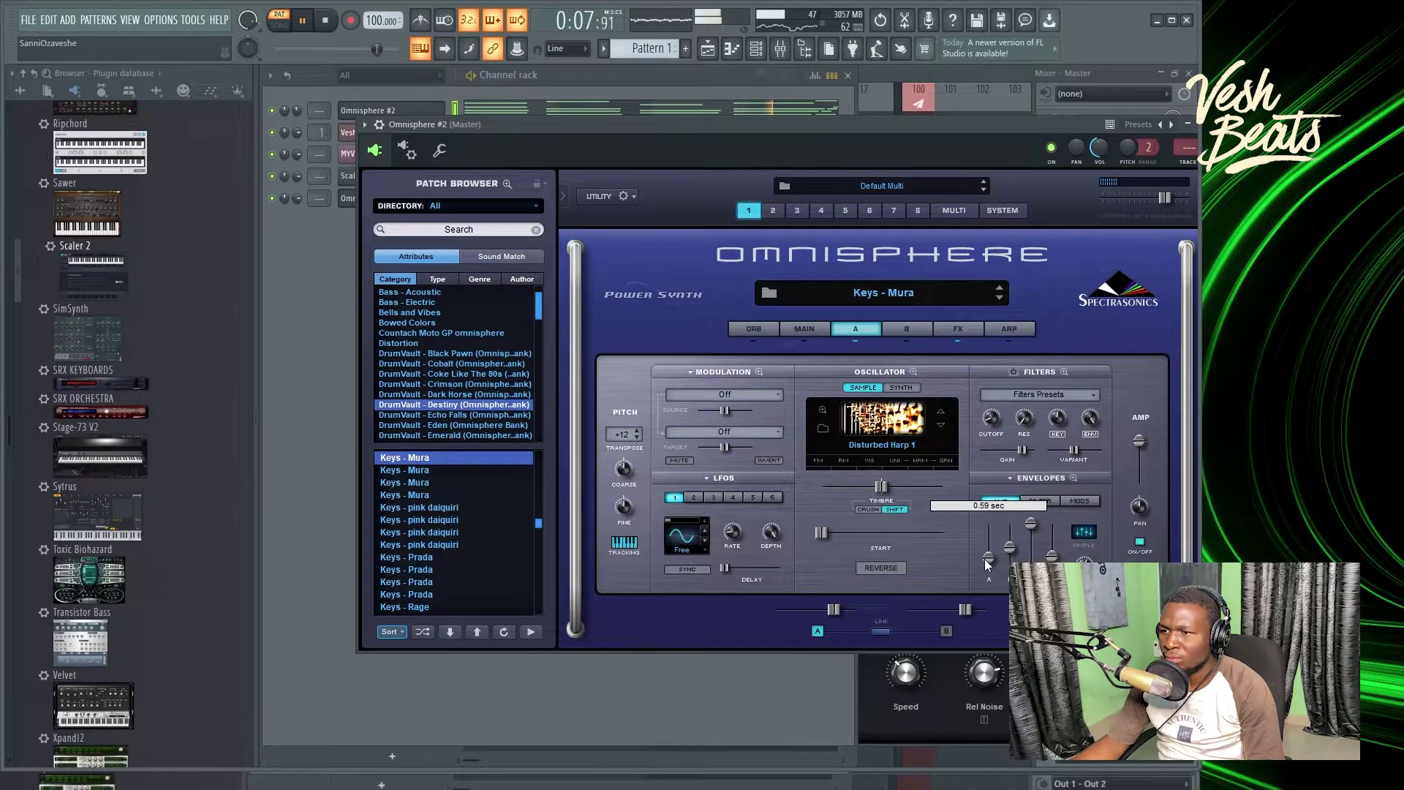
{"action": "left_click", "coordinate": [284, 111]}
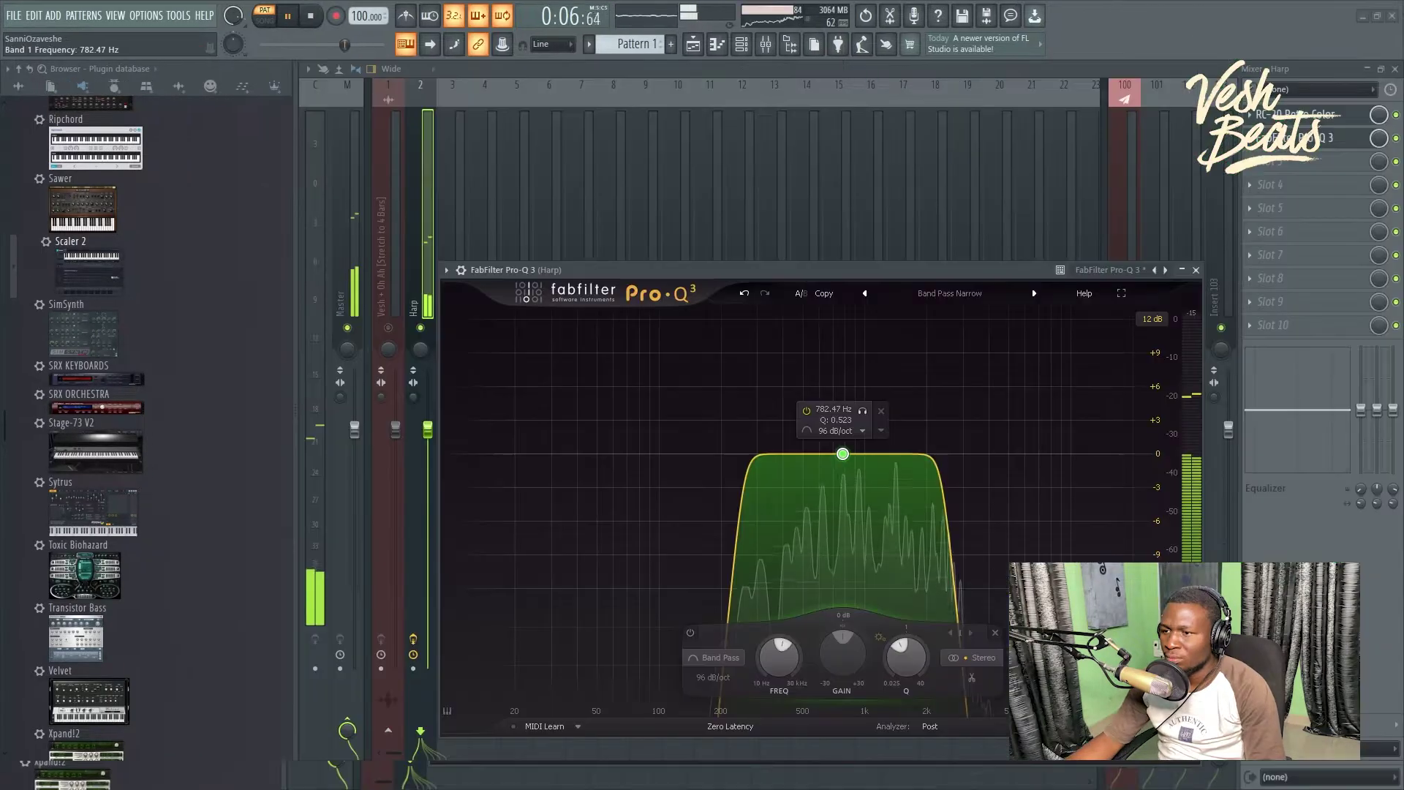
Step: Narrow the Harp's Pro-Q 3 band pass to a Q of about 0.614 and replay the Harp pattern from the channel rack
{"action": "scroll", "coordinate": [842, 454], "scroll_direction": "up", "scroll_amount": 4}
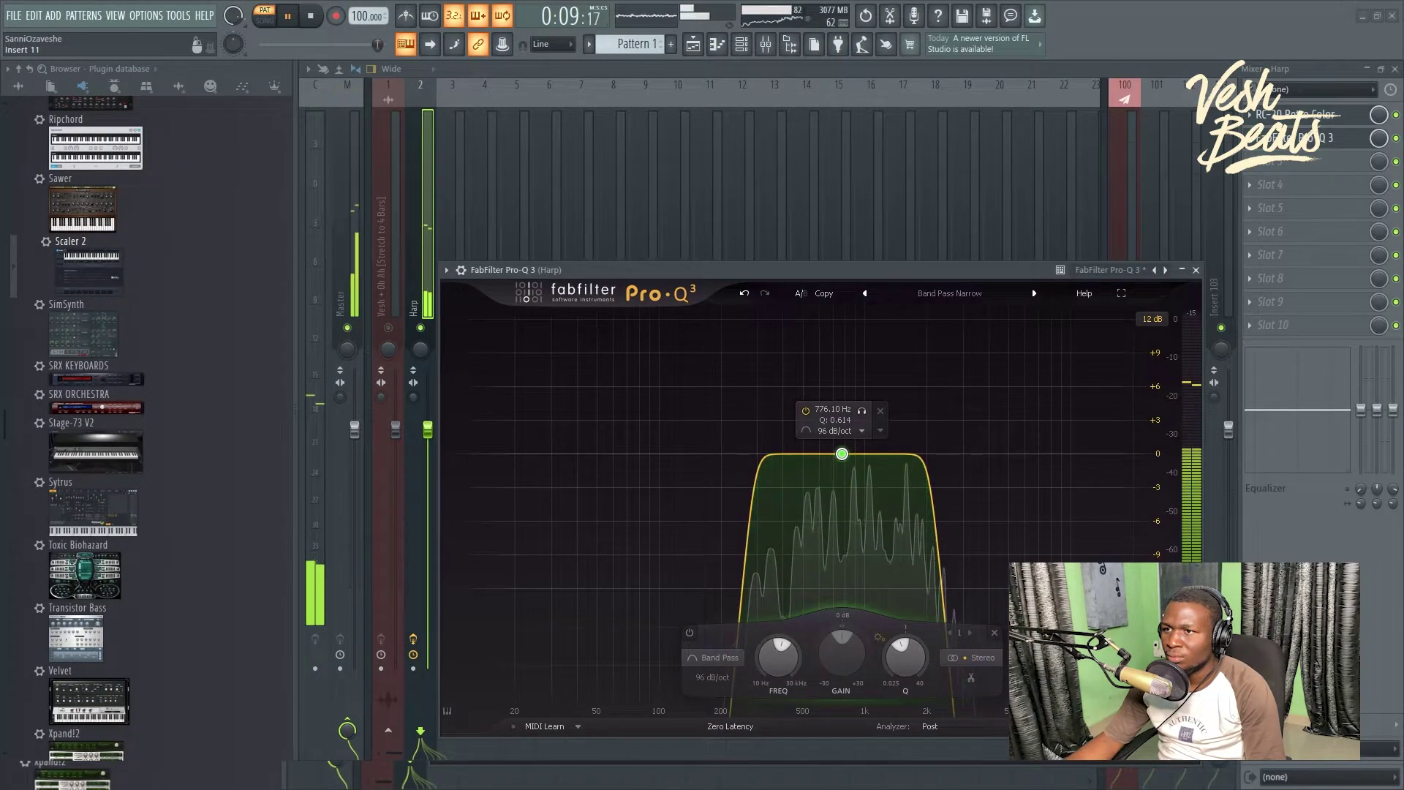
{"action": "left_click", "coordinate": [692, 44]}
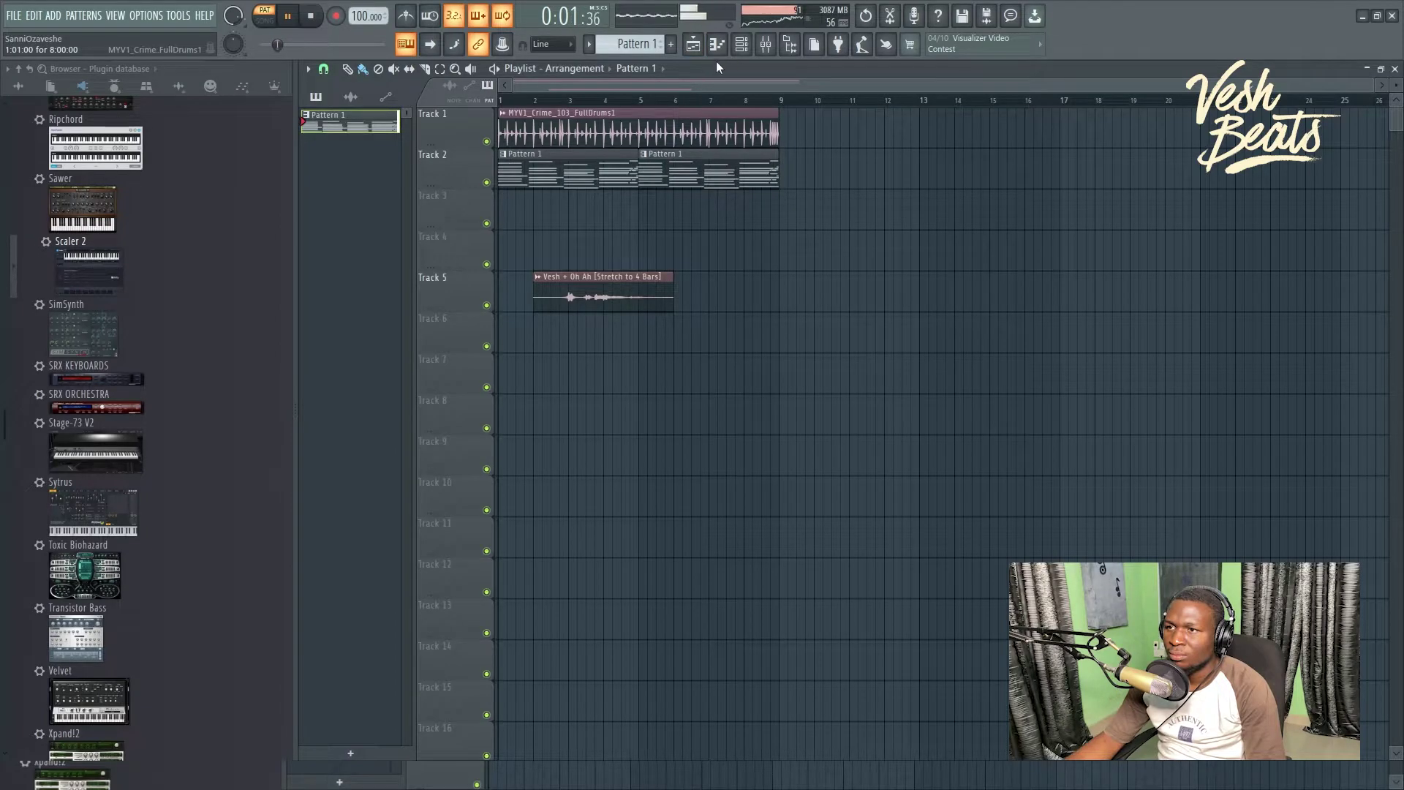
{"action": "left_click", "coordinate": [741, 44]}
{"action": "key", "text": "space"}
{"action": "key", "text": "space"}
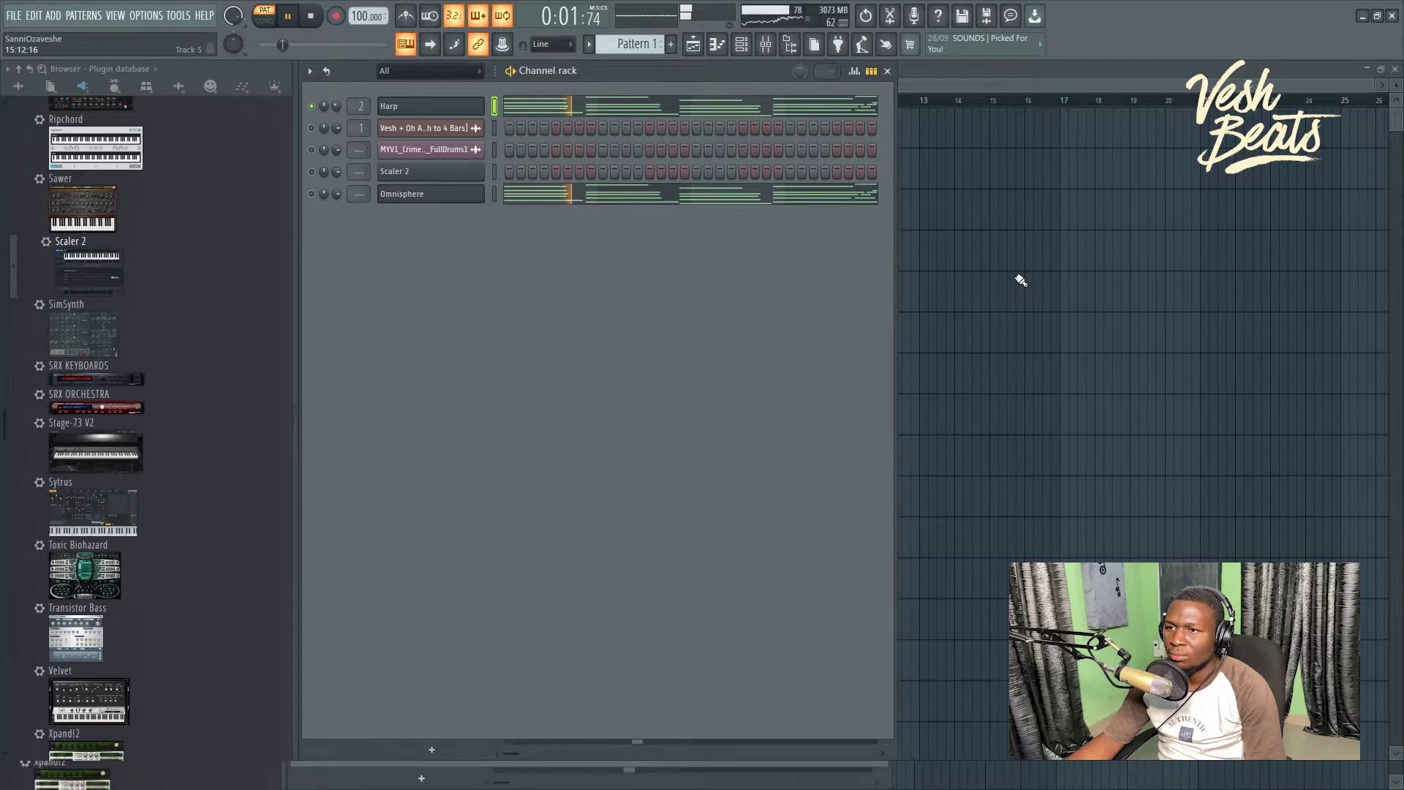
Step: Arm the Harp mixer track for audio recording and record the Harp part with the playlist open
{"action": "key", "text": "F6"}
{"action": "left_click", "coordinate": [766, 47]}
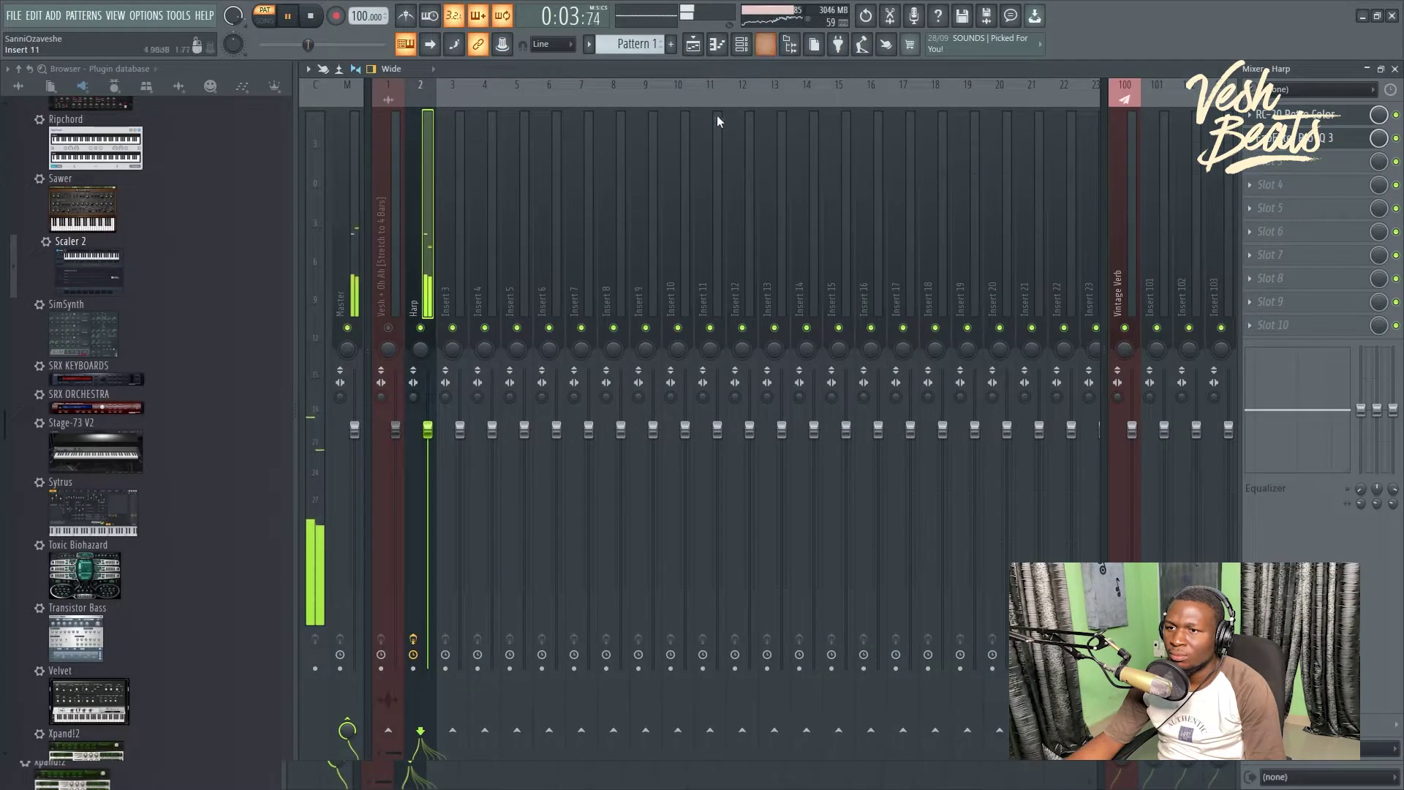
{"action": "key", "text": "space"}
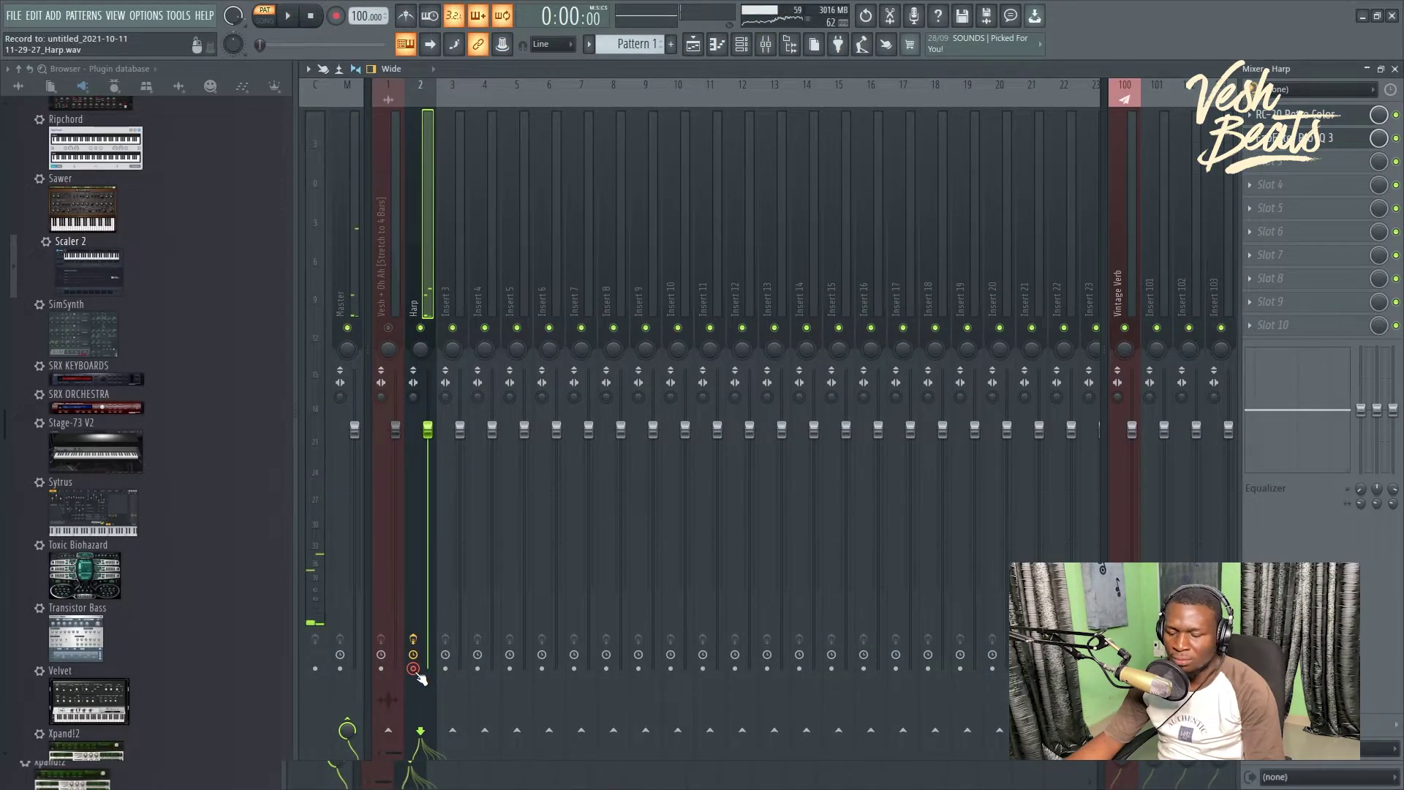
{"action": "key", "text": "l"}
{"action": "key", "text": "F5"}
{"action": "key", "text": "space"}
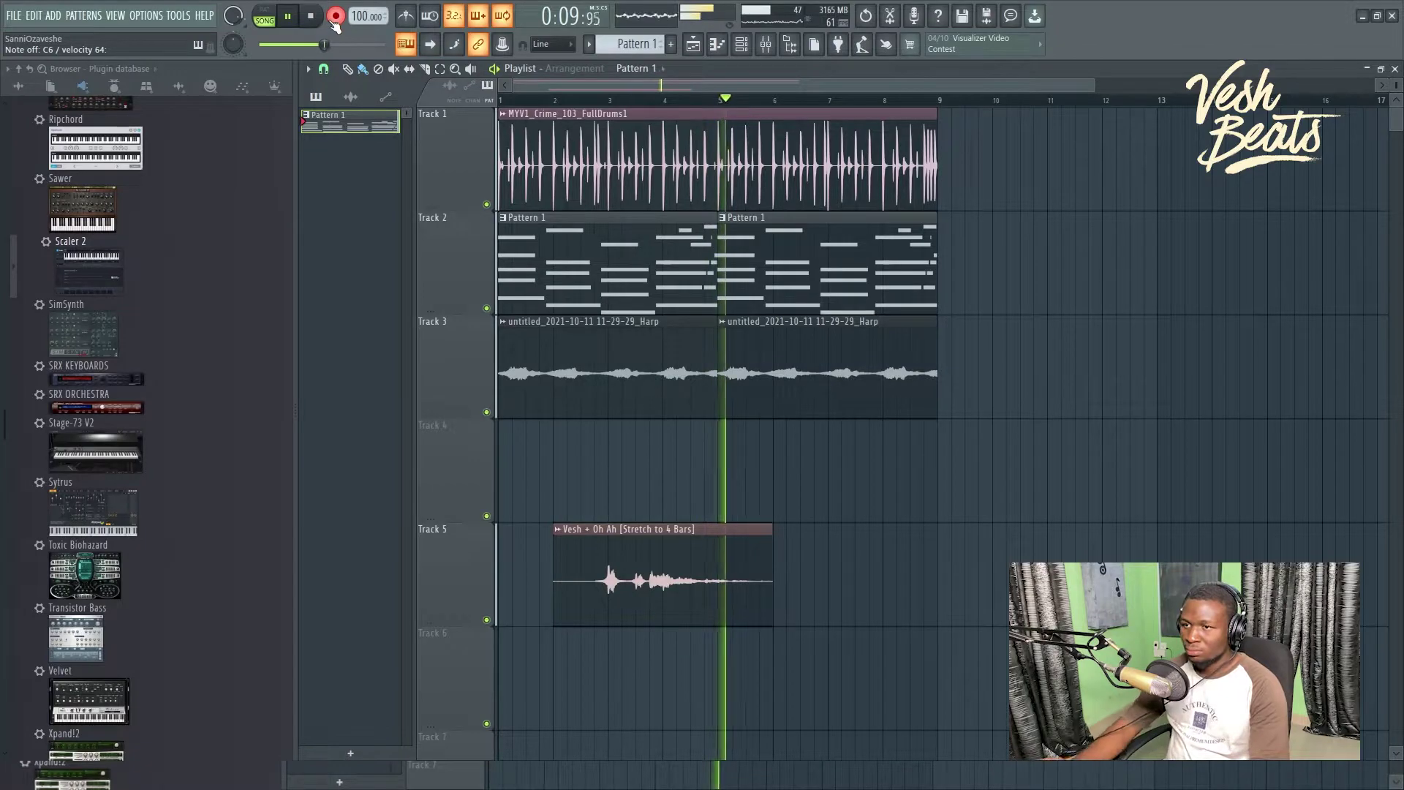
Step: Move the first C6 note of the Harp channel's bar 4 melody down to G5 and lengthen the following C6
{"action": "key", "text": "F5"}
{"action": "left_click", "coordinate": [855, 112]}
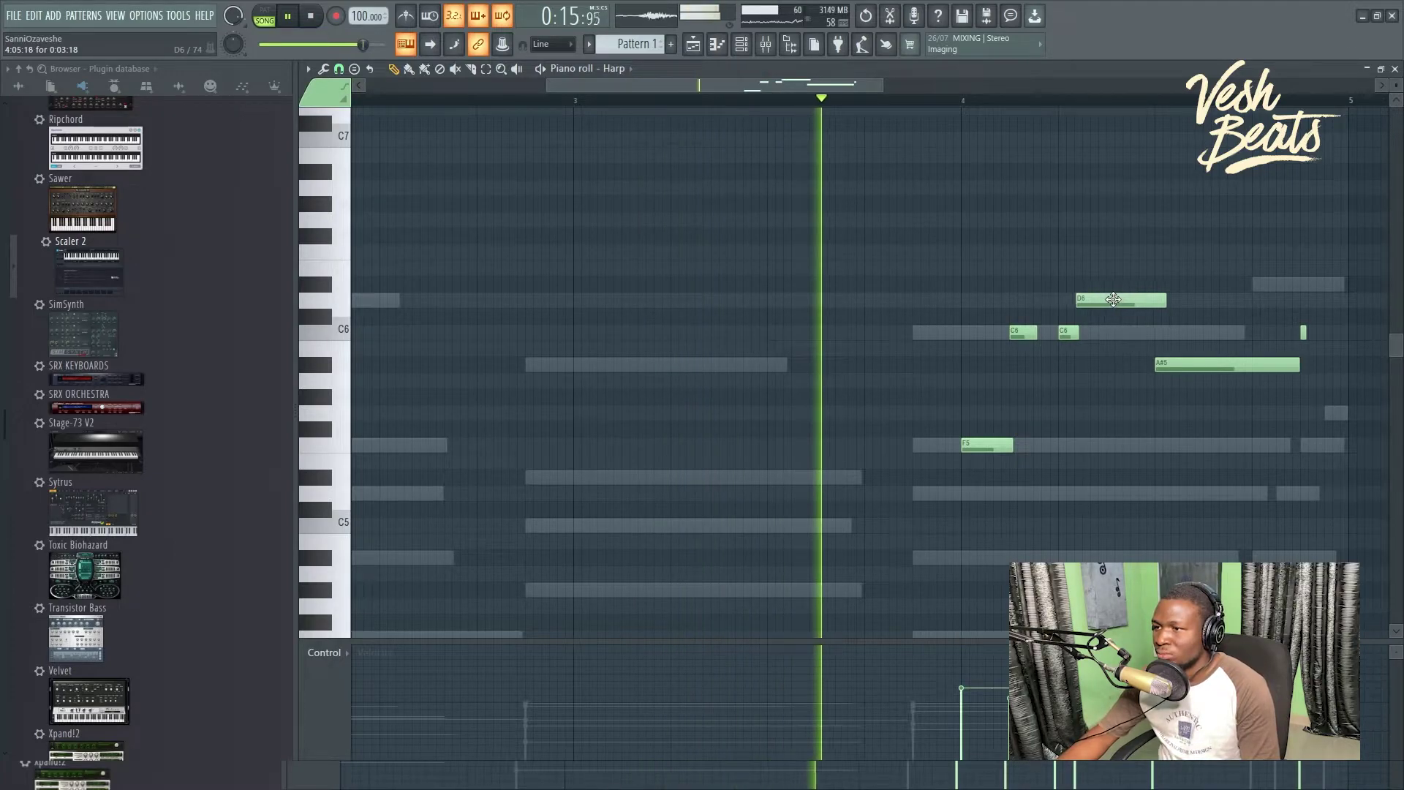
{"action": "scroll", "coordinate": [1107, 362], "scroll_direction": "up", "scroll_amount": 3}
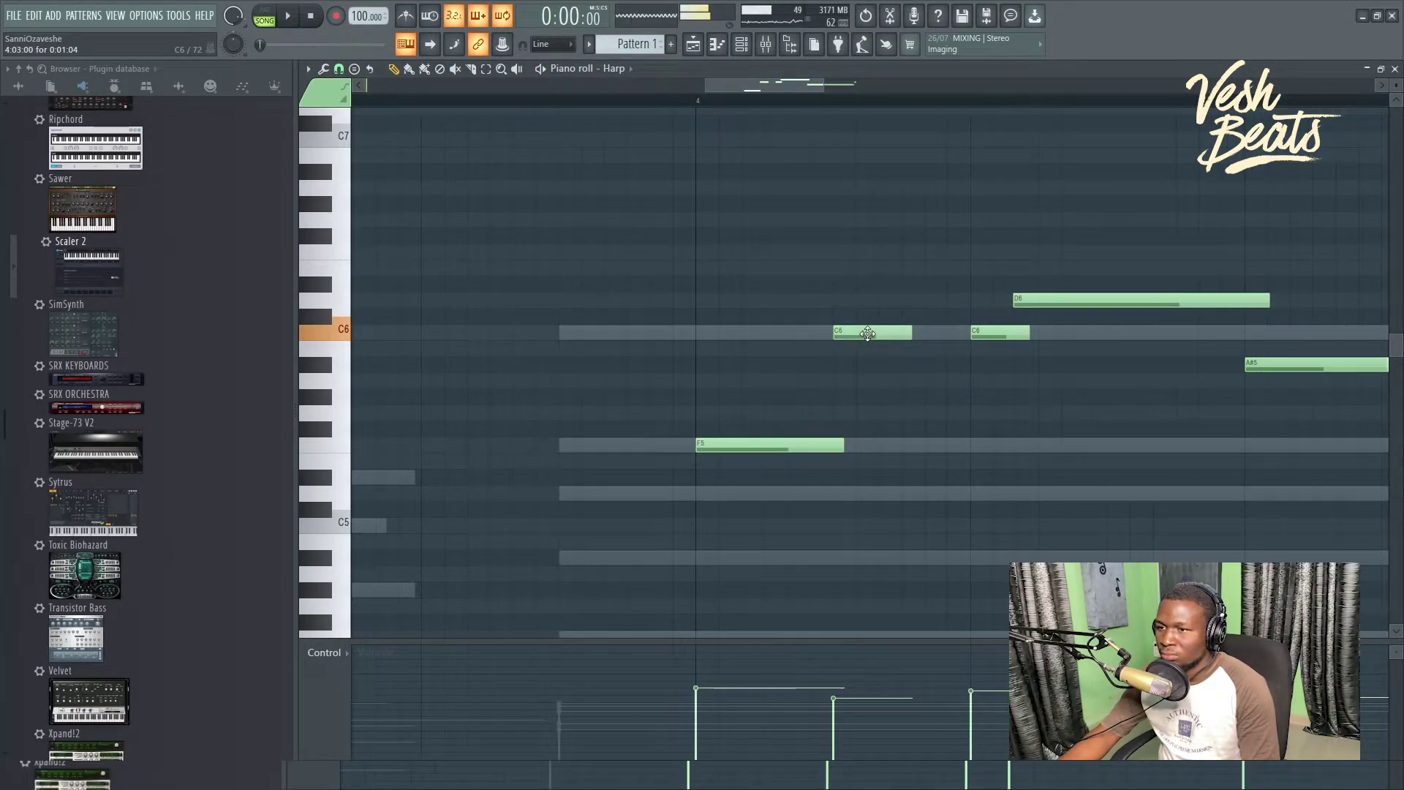
{"action": "left_click_drag", "start_coordinate": [868, 334], "coordinate": [867, 414]}
{"action": "key", "text": "space"}
{"action": "scroll", "coordinate": [1012, 354], "scroll_direction": "down", "scroll_amount": 4}
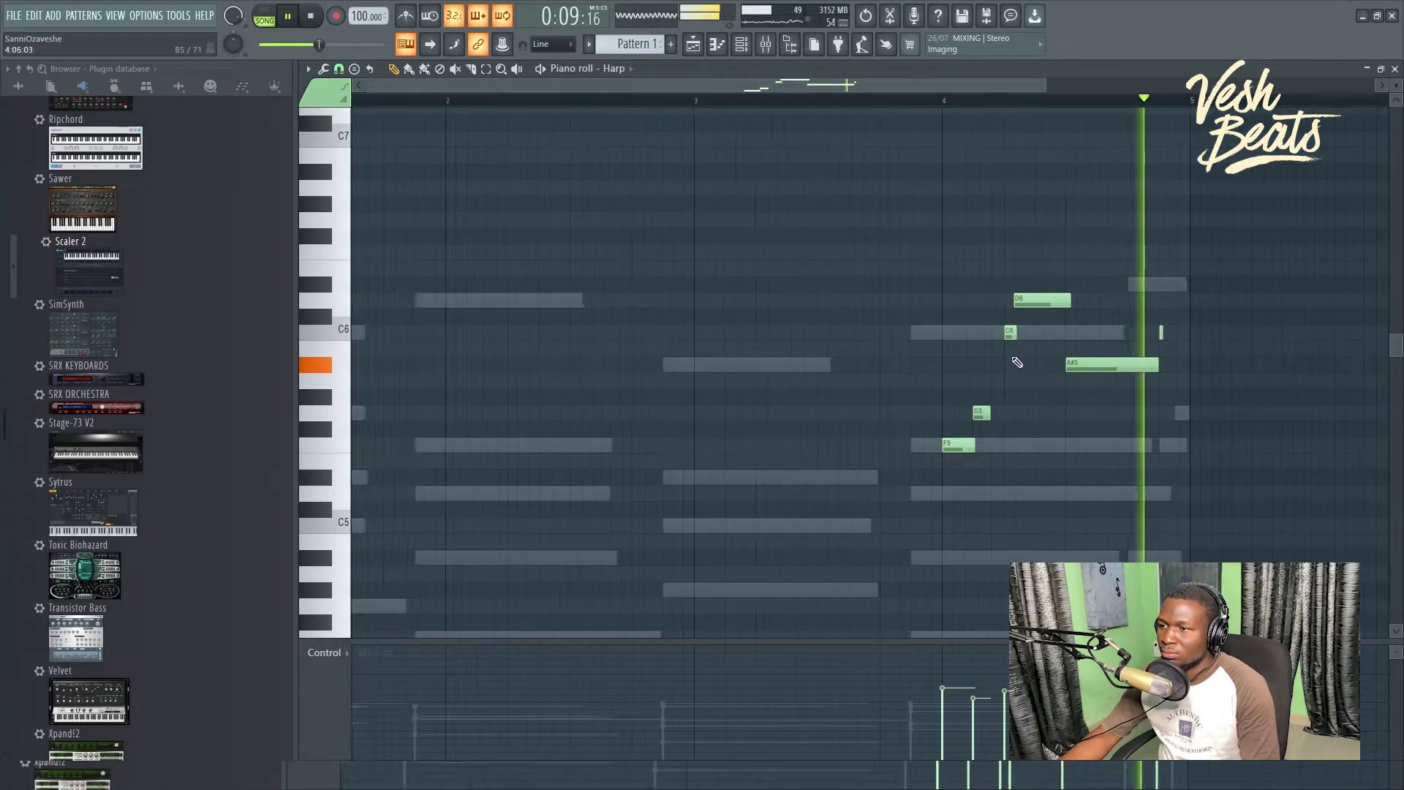
{"action": "scroll", "coordinate": [1028, 351], "scroll_direction": "up", "scroll_amount": 4}
{"action": "left_click_drag", "start_coordinate": [991, 334], "coordinate": [1029, 336]}
Step: Load the Flute - Red Eye patch in the Harp channel's Omnisphere
{"action": "key", "text": "F7"}
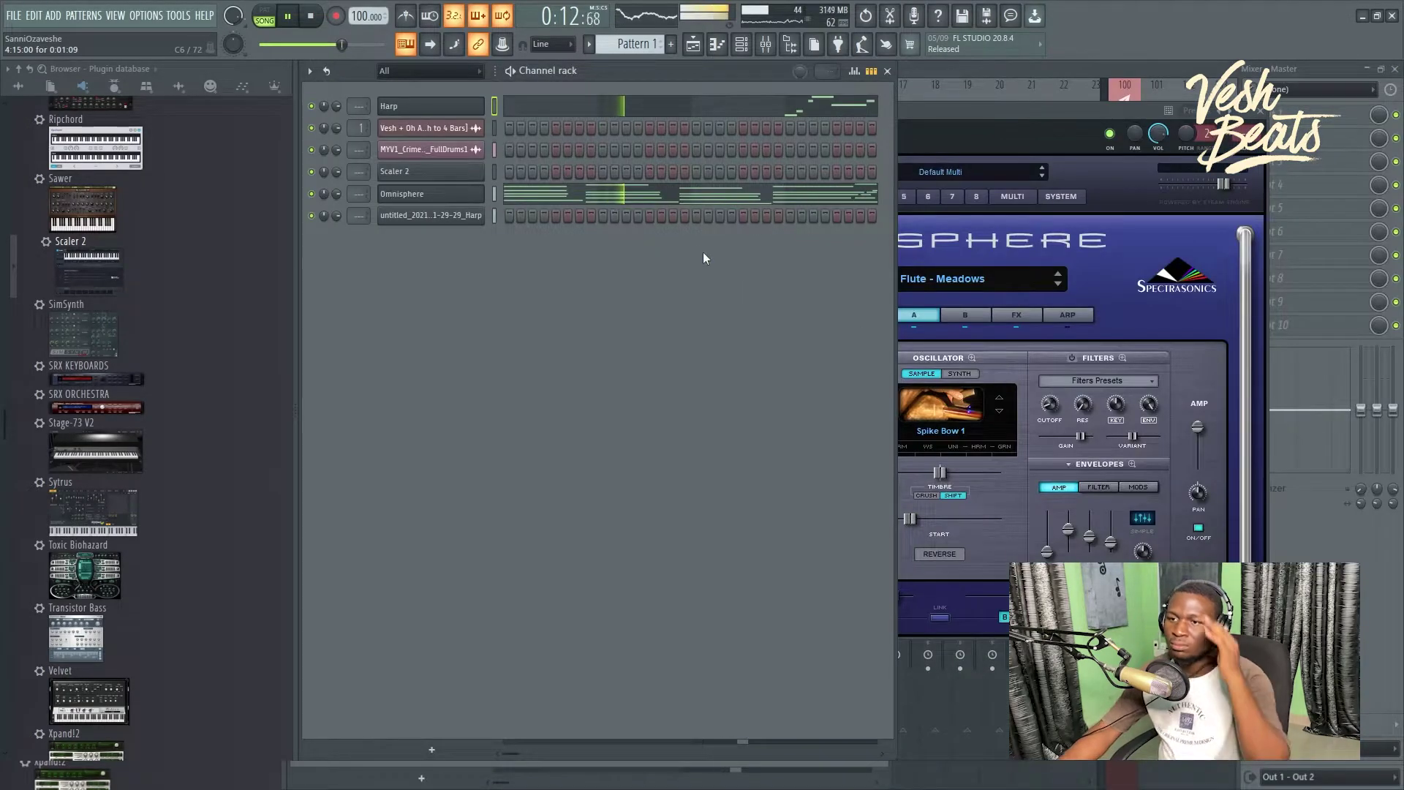
{"action": "left_click", "coordinate": [463, 103]}
{"action": "scroll", "coordinate": [529, 529], "scroll_direction": "down", "scroll_amount": 2}
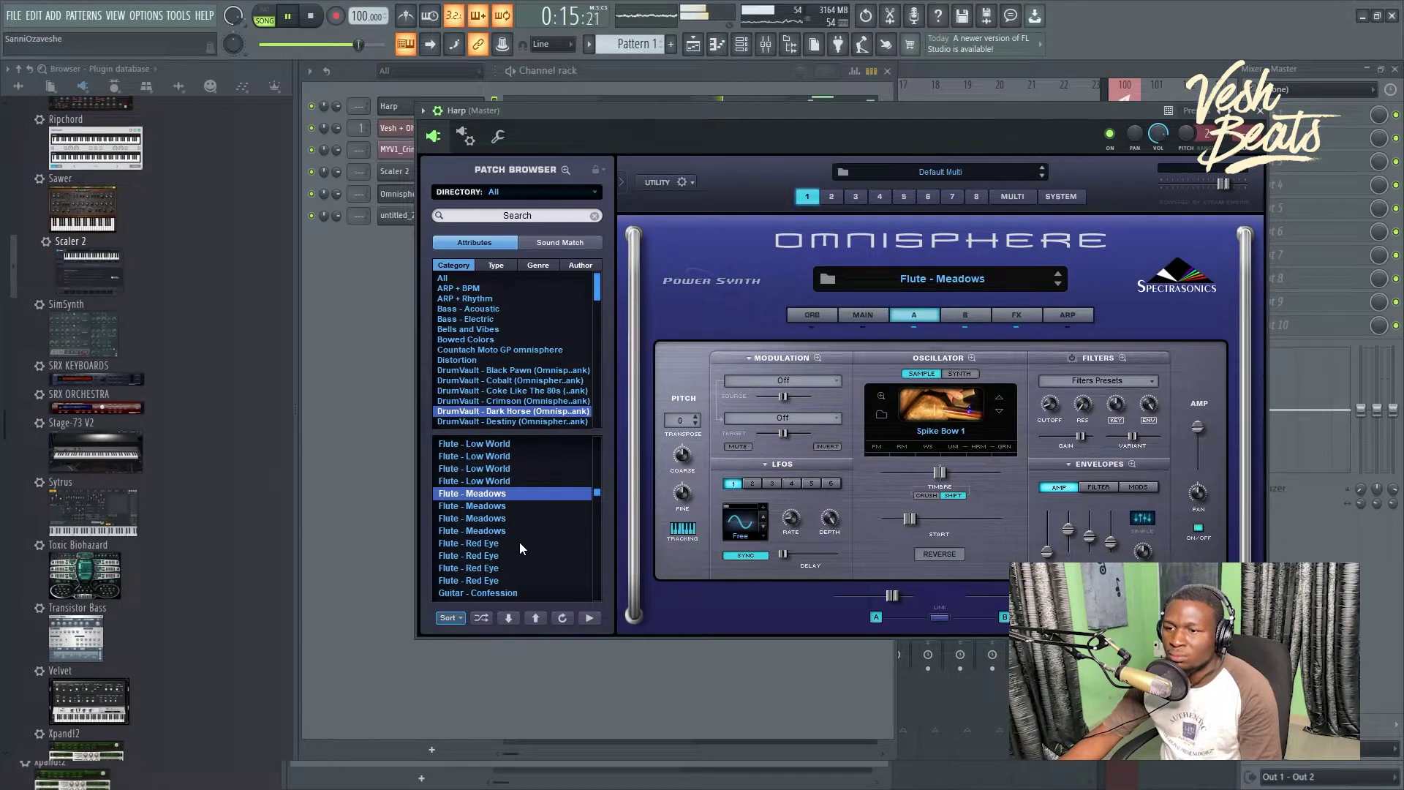
{"action": "left_click", "coordinate": [519, 542]}
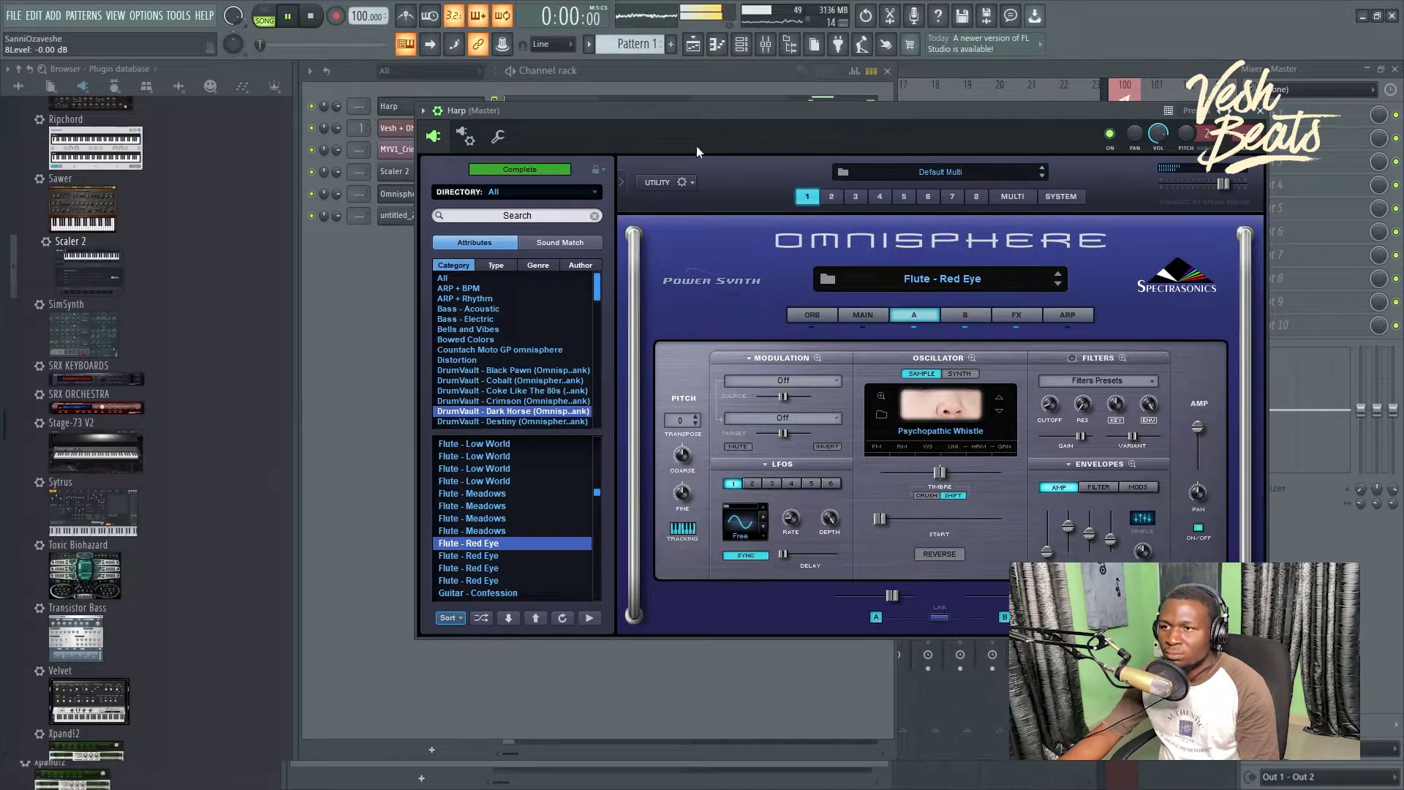
Step: Delete the MYV1_Crime_103_FullDrums1 clip from Track 1 and create an empty Pattern 2 for drums
{"action": "left_click", "coordinate": [693, 45]}
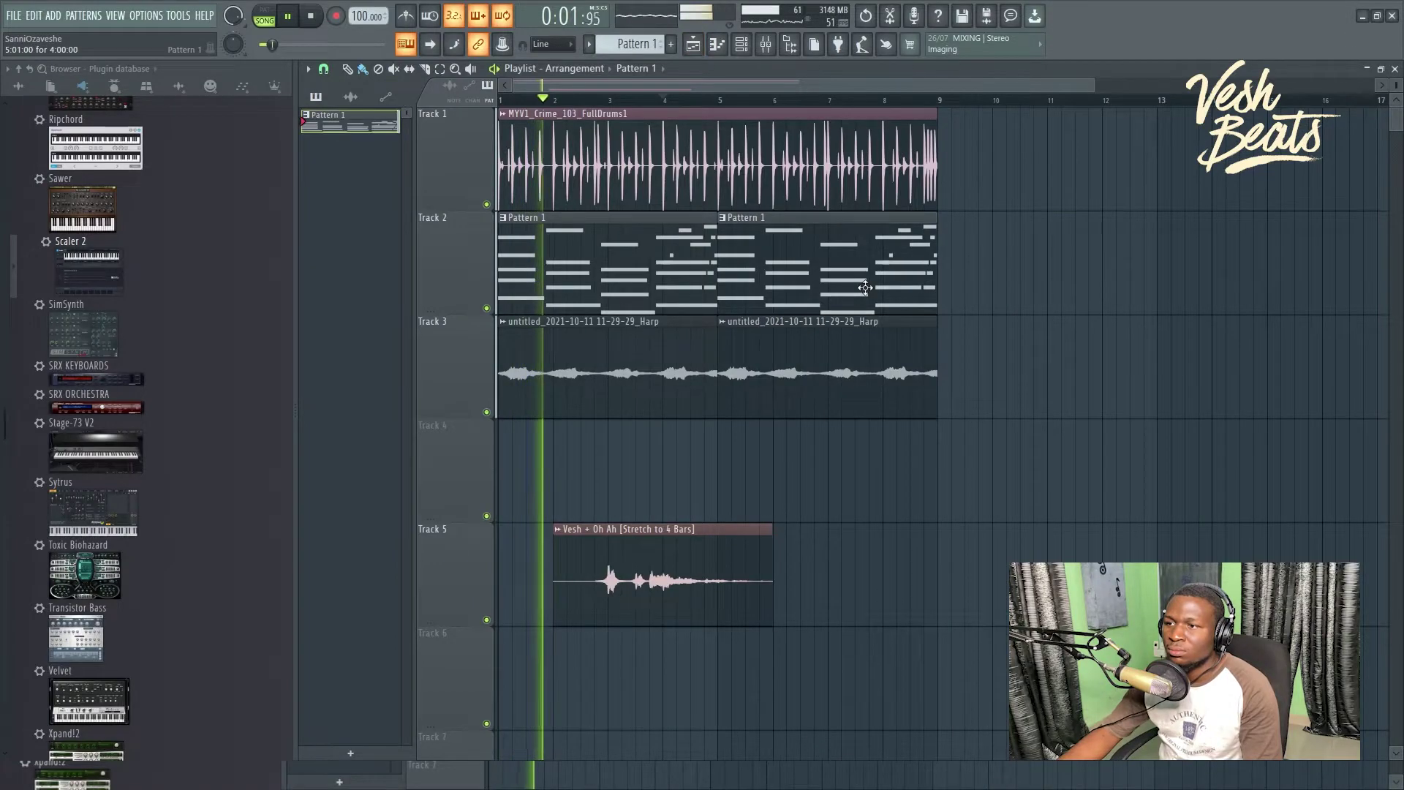
{"action": "left_click", "coordinate": [778, 142]}
{"action": "key", "text": "Delete"}
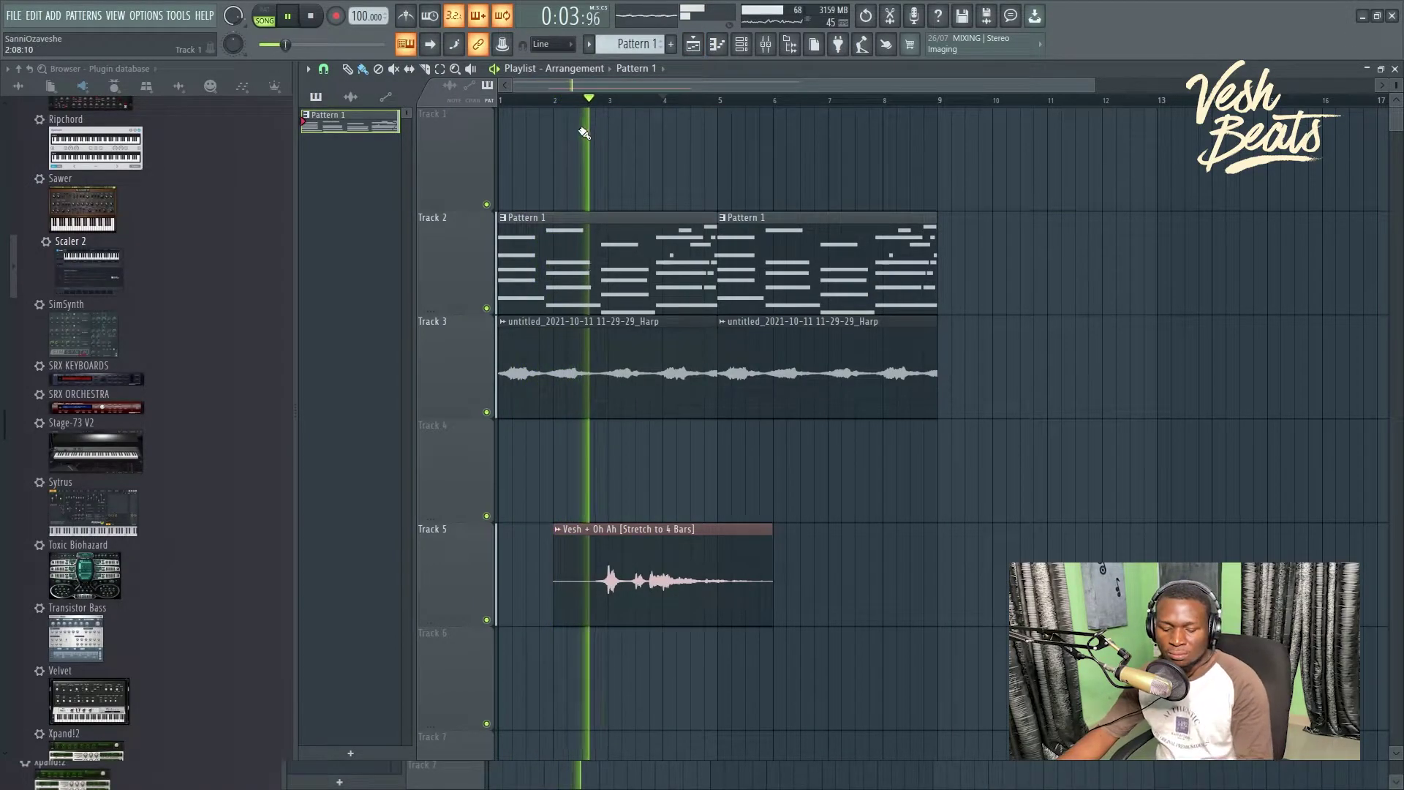
{"action": "left_click", "coordinate": [520, 172]}
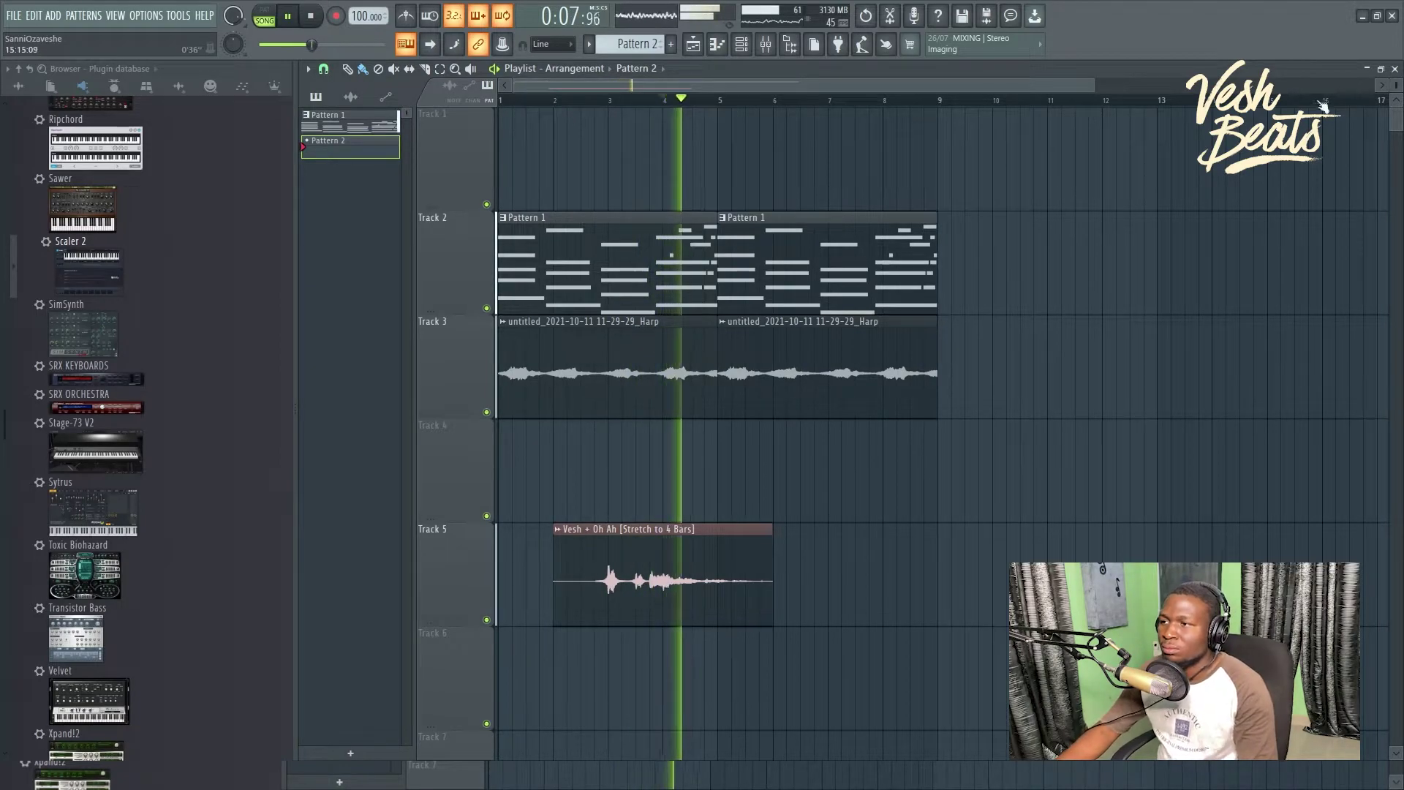
{"action": "left_click", "coordinate": [1394, 68]}
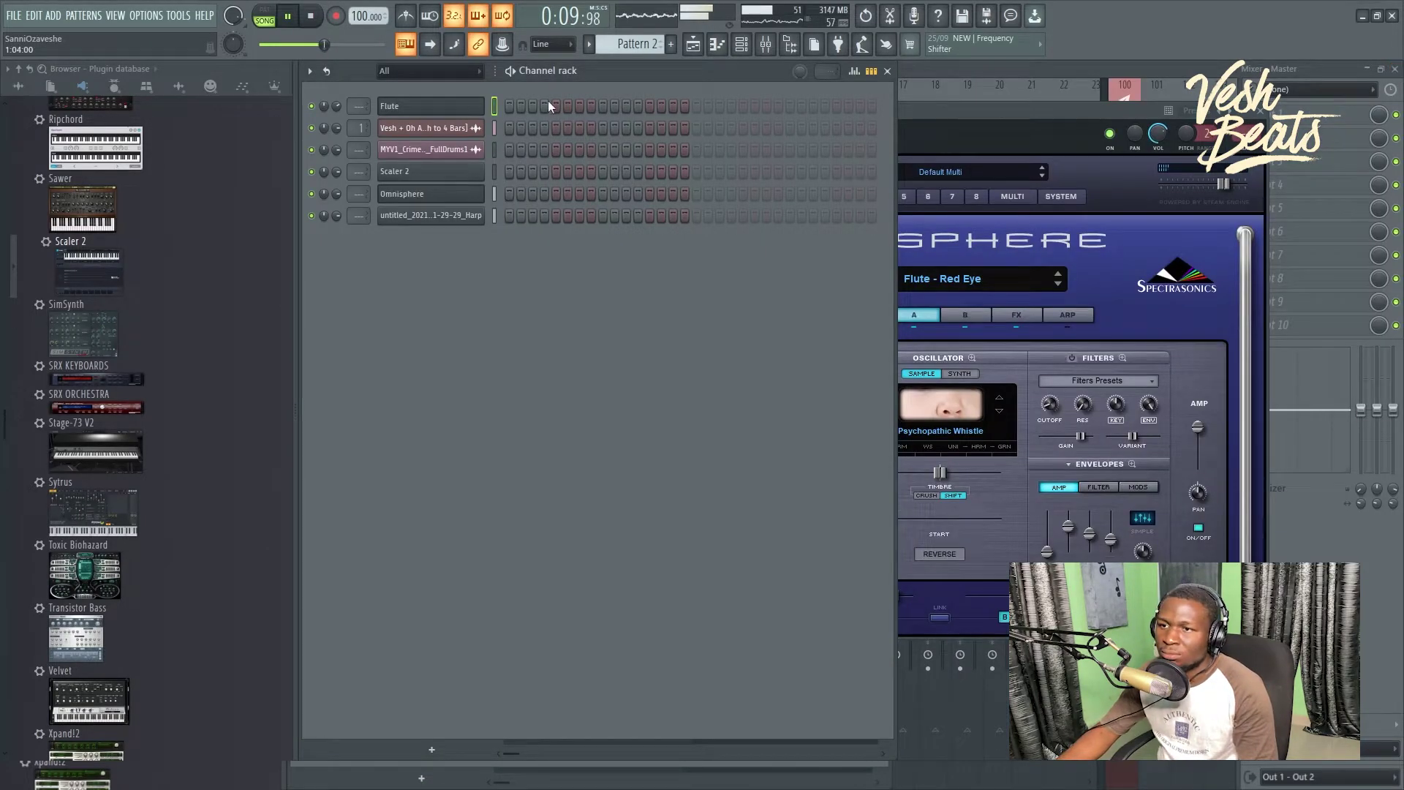
Step: Show My Custom Kits and Loops in the browser and collapse the Crime_103BPM folder
{"action": "scroll", "coordinate": [636, 44], "scroll_direction": "up", "scroll_amount": 1}
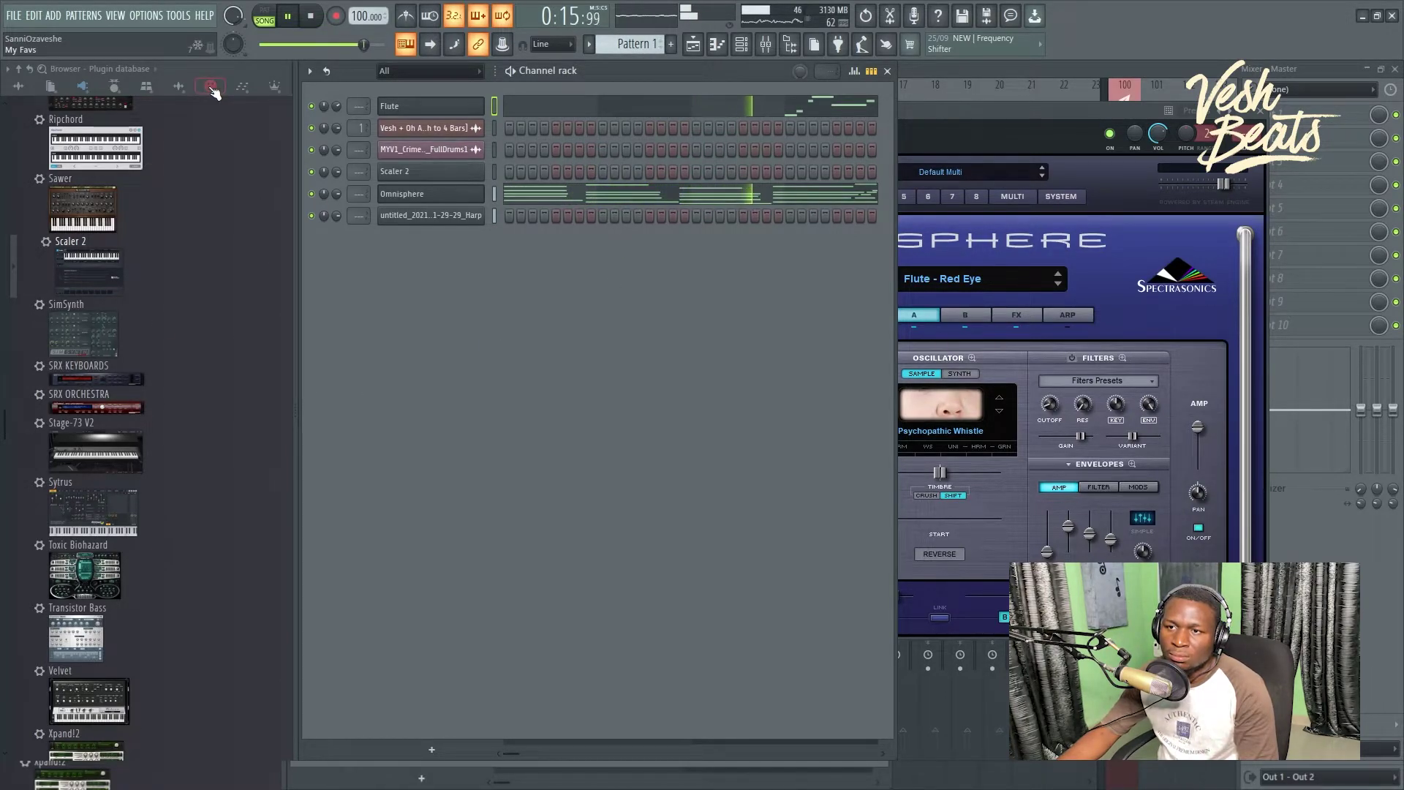
{"action": "left_click", "coordinate": [177, 86]}
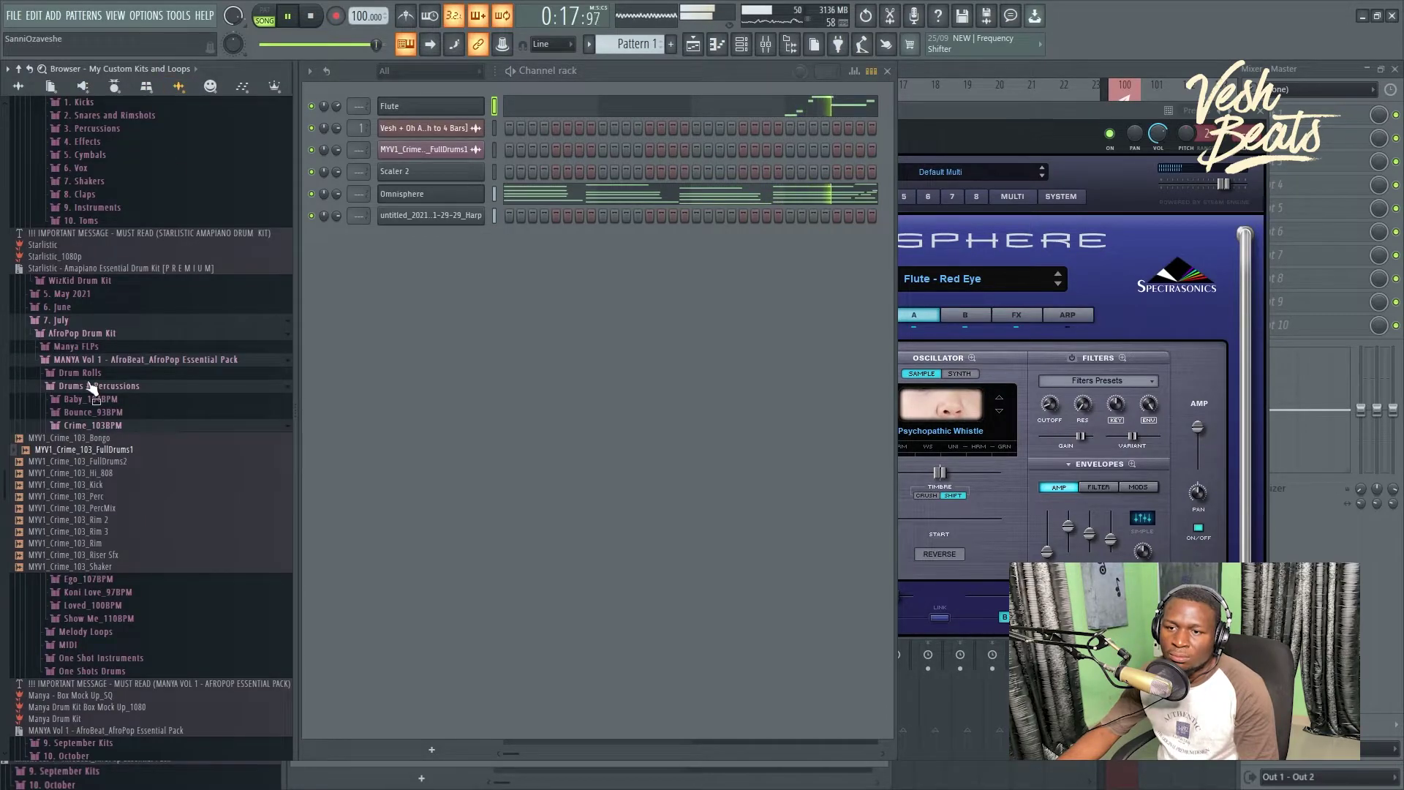
{"action": "left_click", "coordinate": [83, 424]}
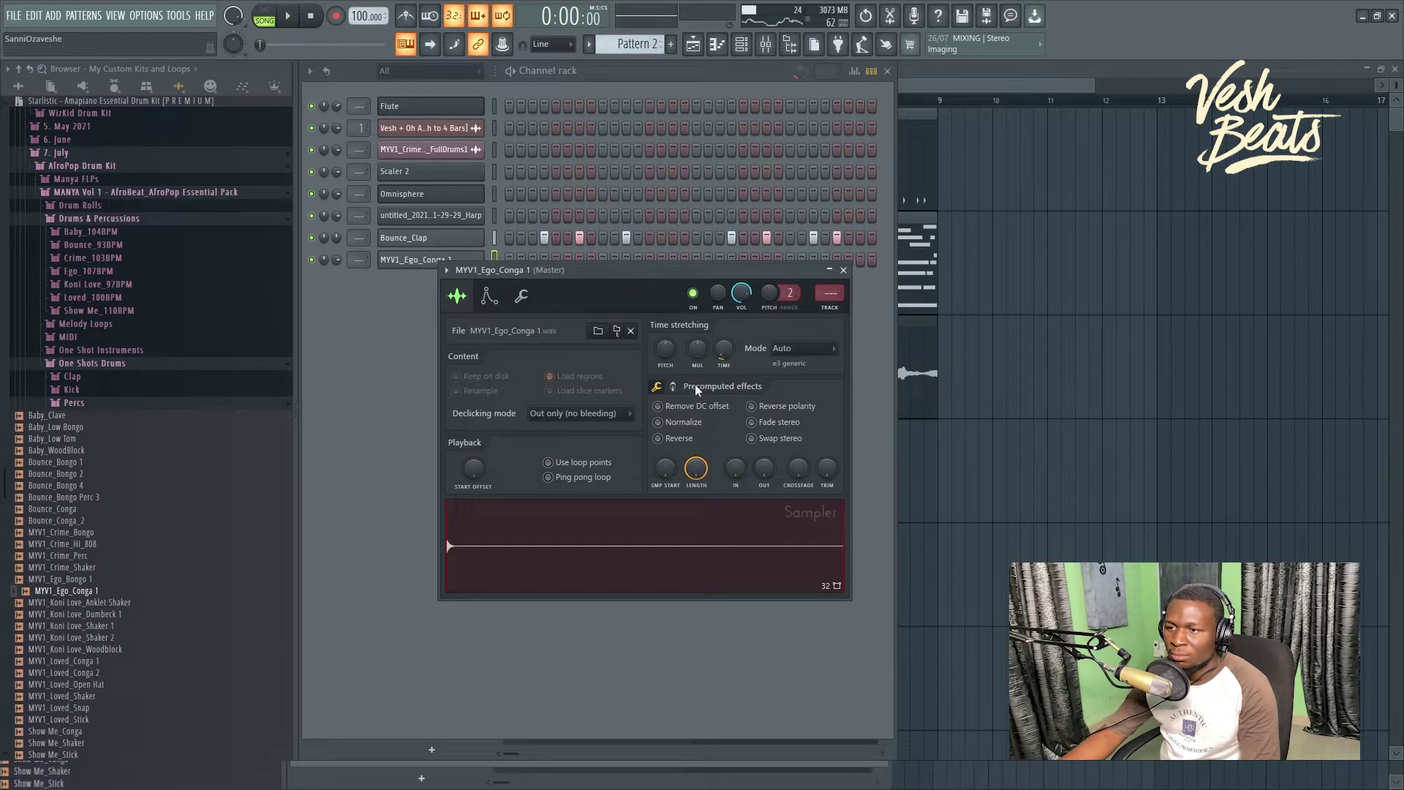
Step: Add C5 hits at step 12 of bars 1 and 2 in the MYV1_Ego_Conga 1 piano roll of Pattern 2
{"action": "left_click", "coordinate": [429, 336]}
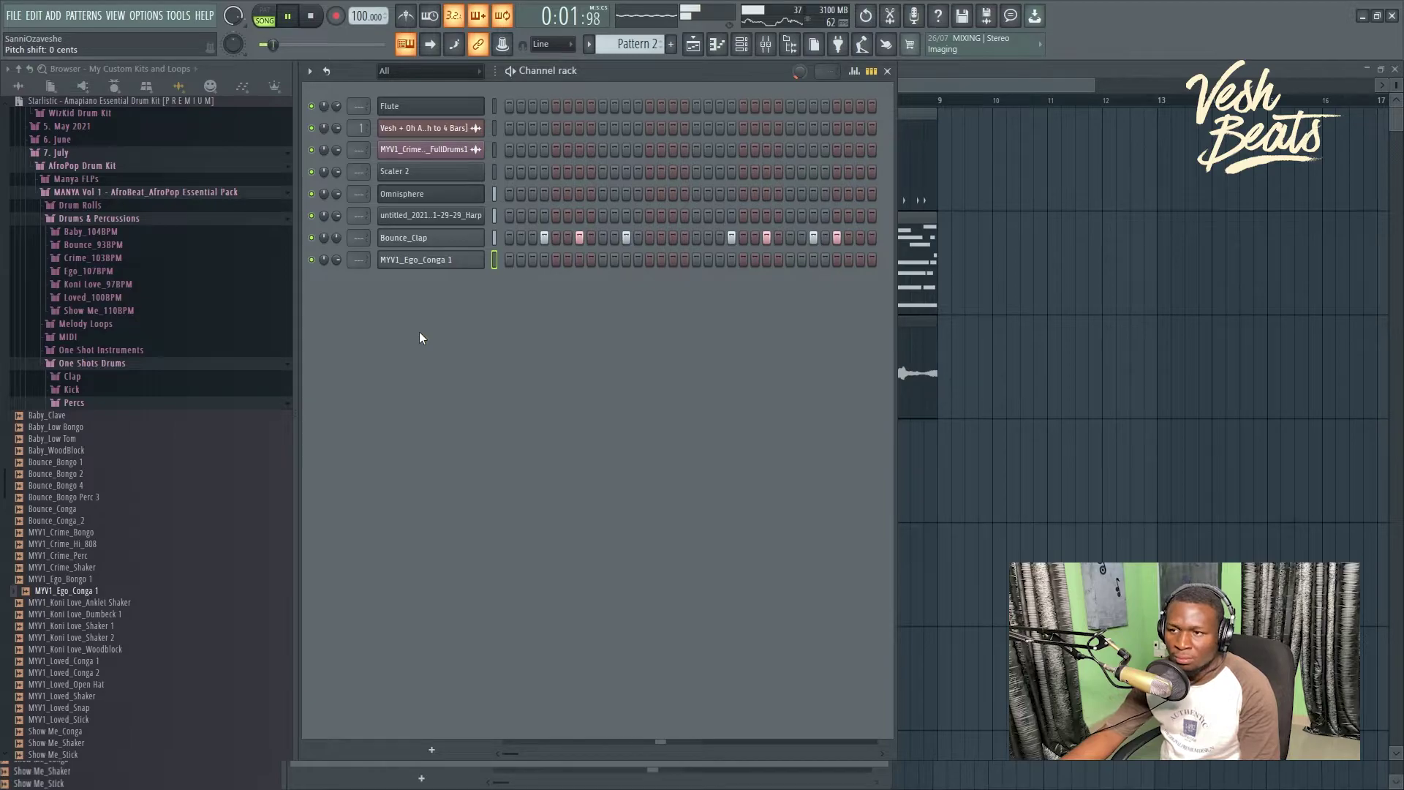
{"action": "key", "text": "F7"}
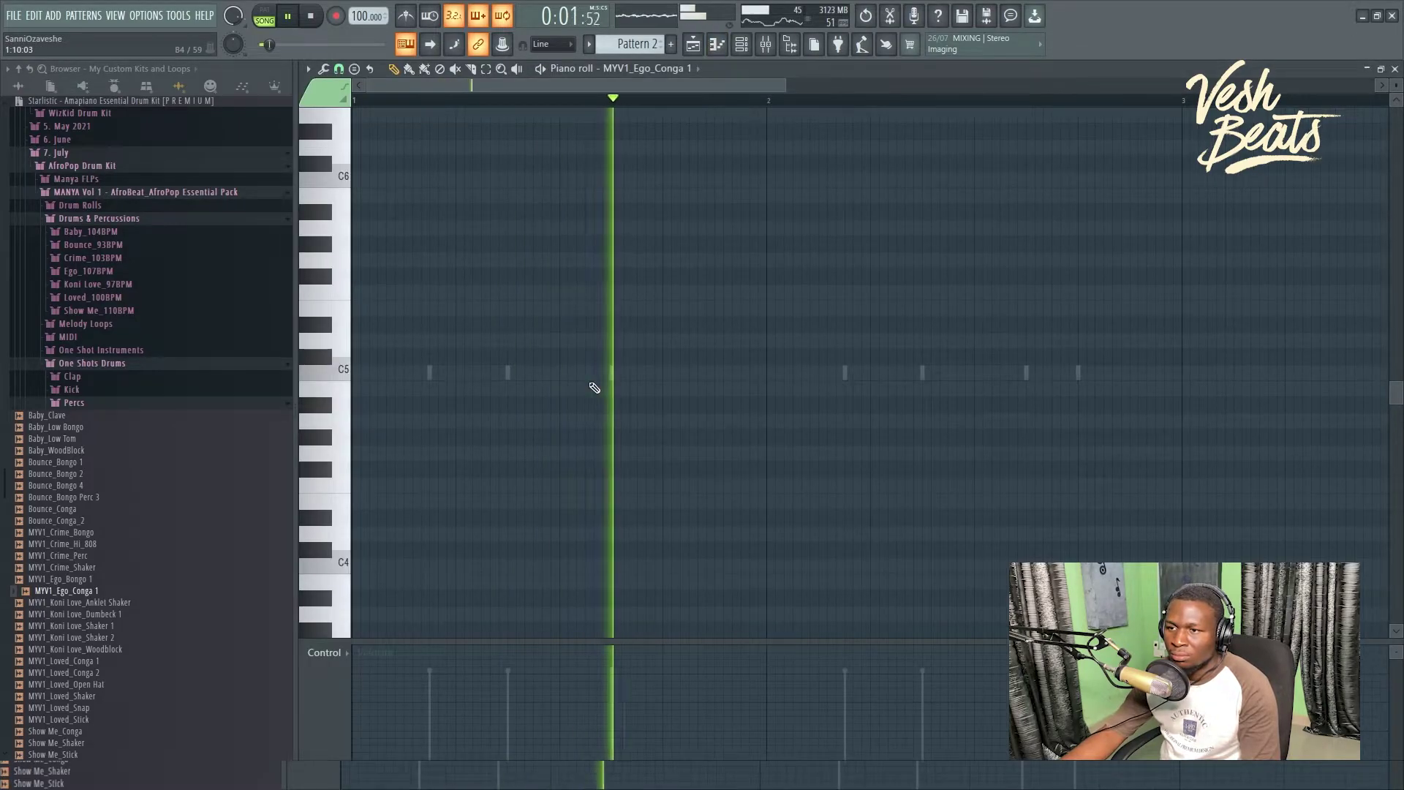
{"action": "scroll", "coordinate": [631, 413], "scroll_direction": "up", "scroll_amount": 2}
{"action": "left_click", "coordinate": [650, 372]}
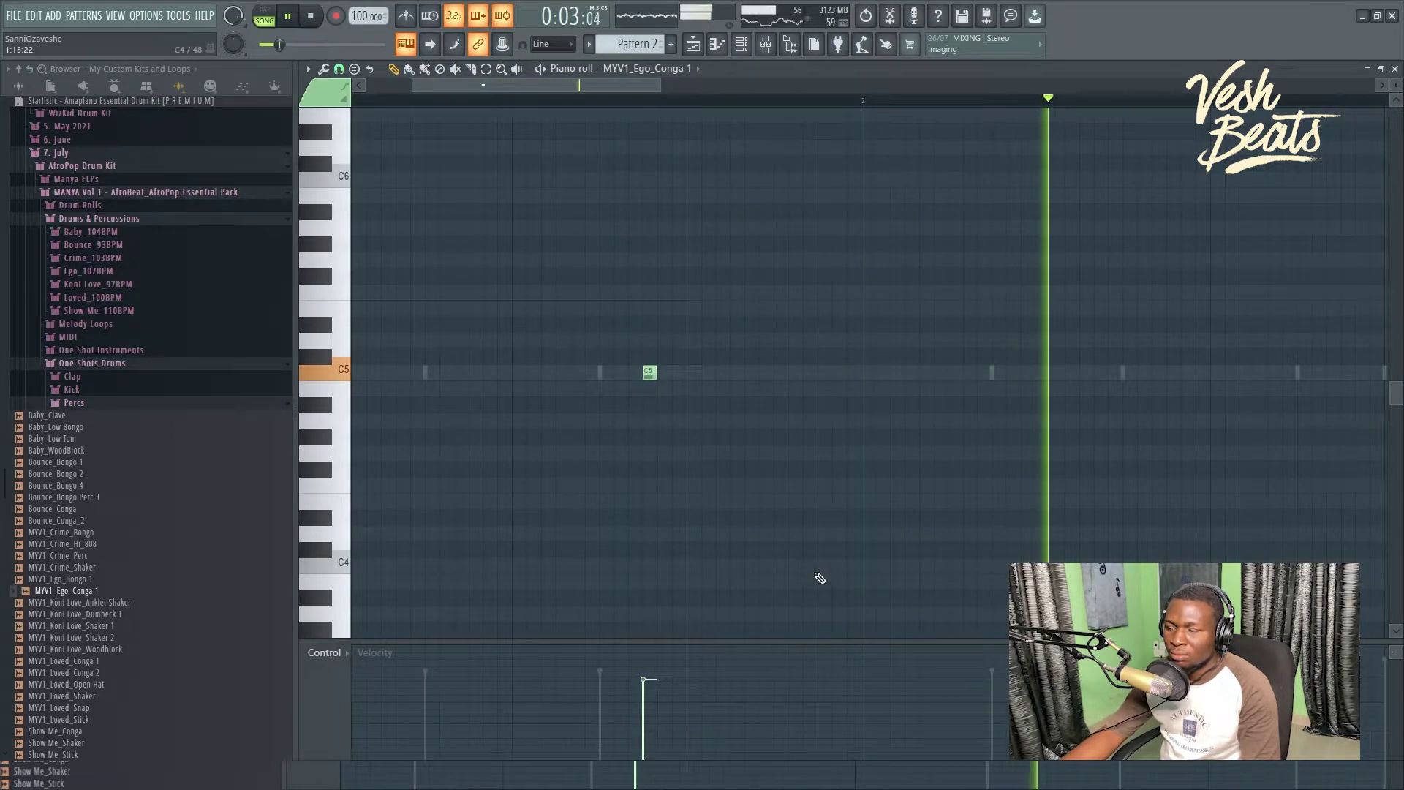
{"action": "scroll", "coordinate": [821, 573], "scroll_direction": "down", "scroll_amount": 2}
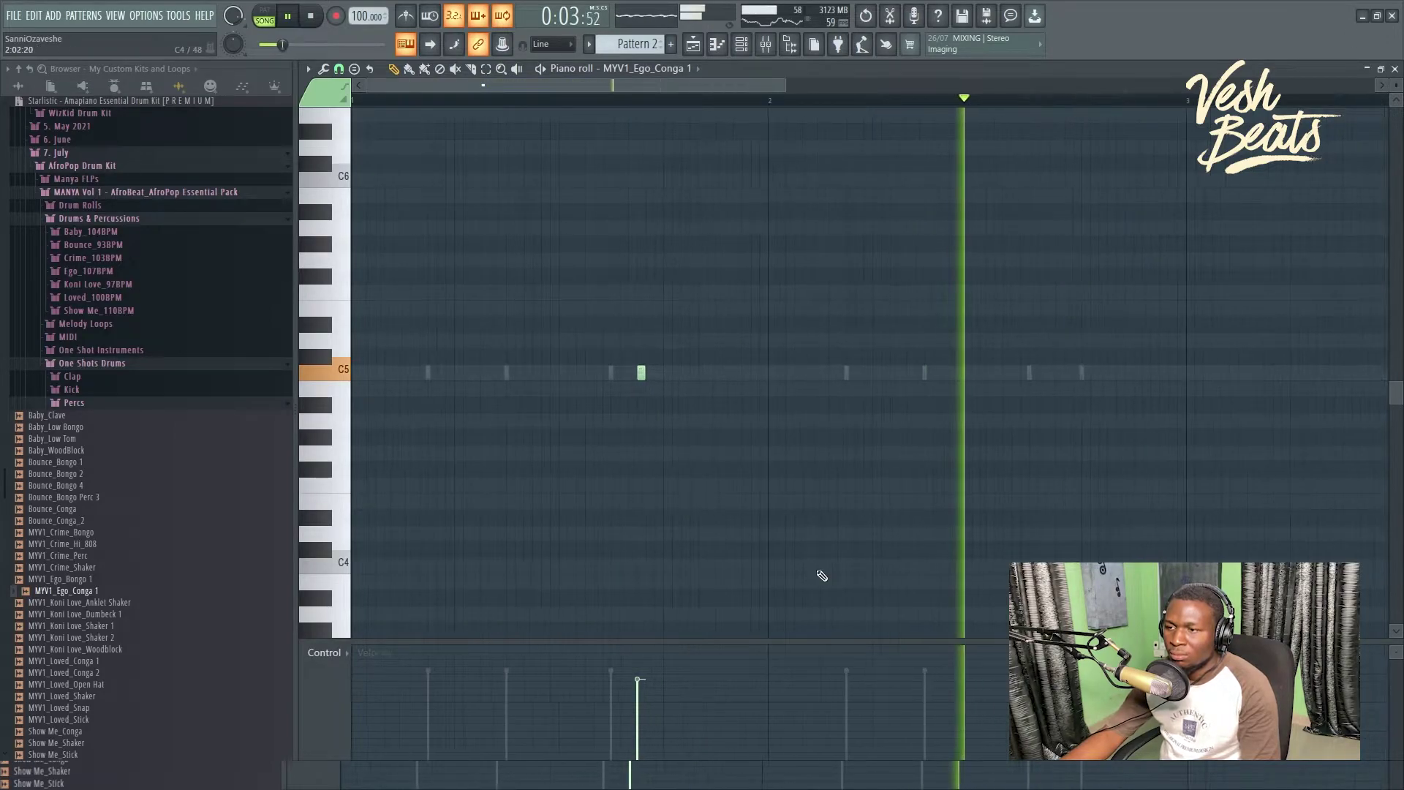
{"action": "left_click", "coordinate": [1055, 372]}
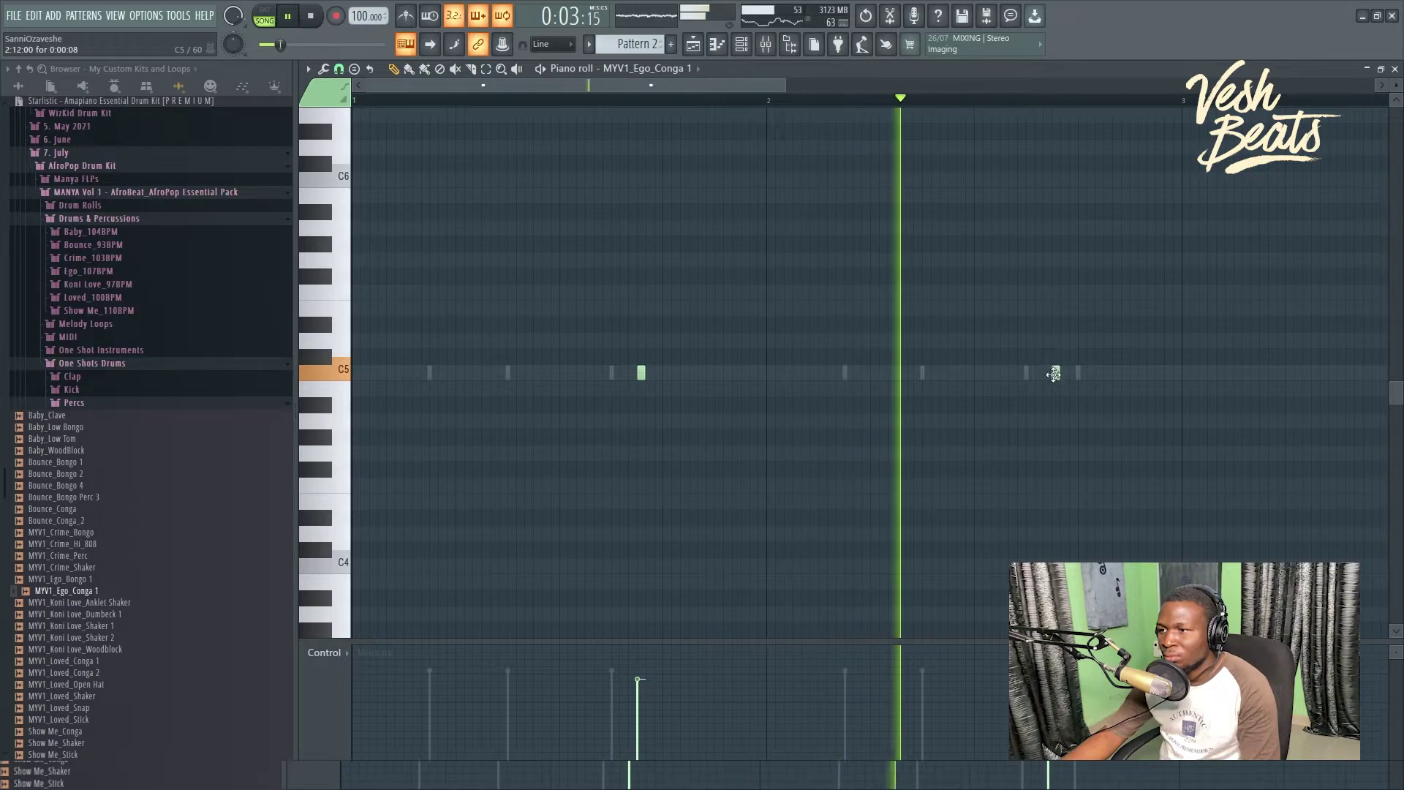
Step: Add one more C5 conga hit near the end of bar 2 in the MYV1_Ego_Conga 1 piano roll
{"action": "left_click", "coordinate": [1107, 372]}
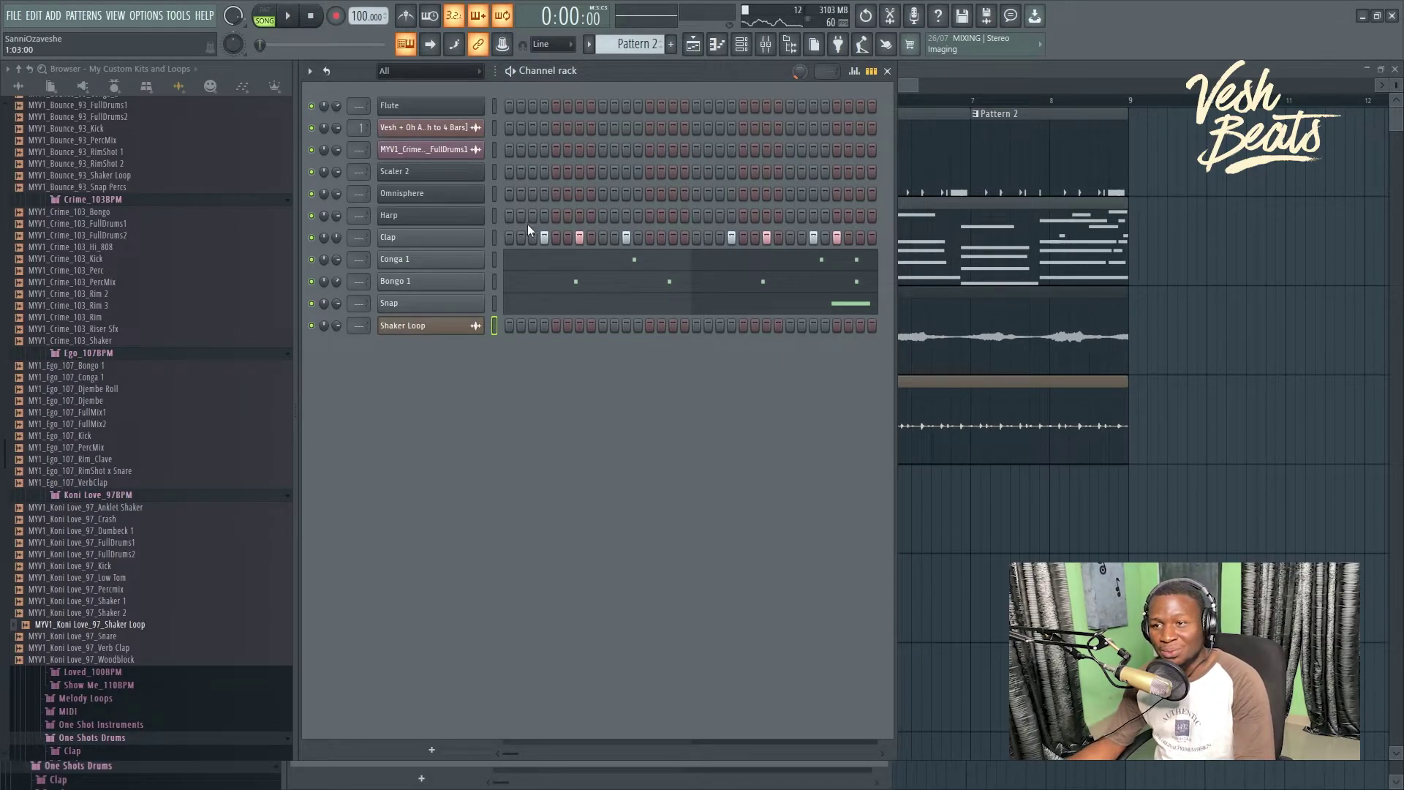
Step: Select Pattern 1 and rename its Omnisphere chord channel as Rhodes
{"action": "key", "text": "F6"}
{"action": "left_click", "coordinate": [1109, 270]}
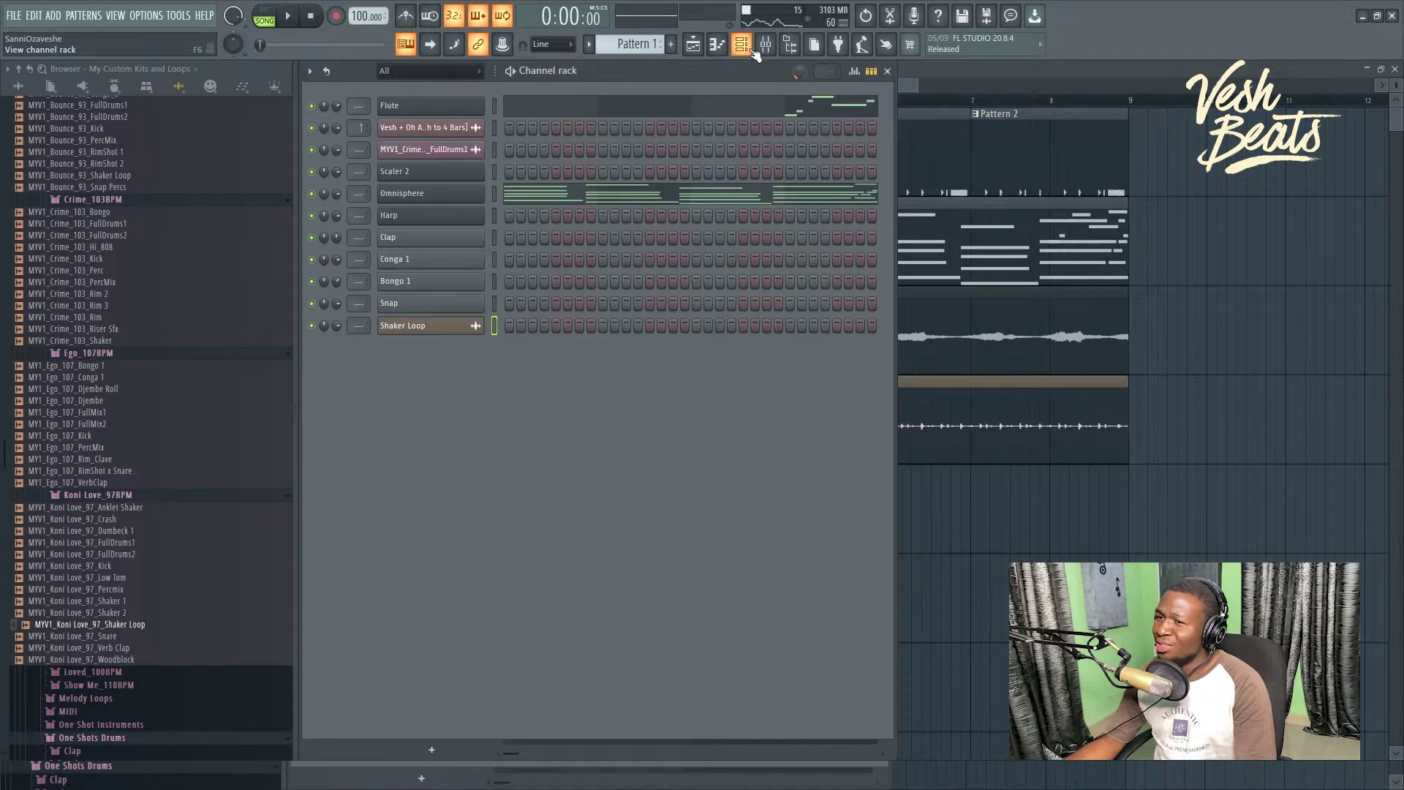
{"action": "left_click", "coordinate": [741, 44]}
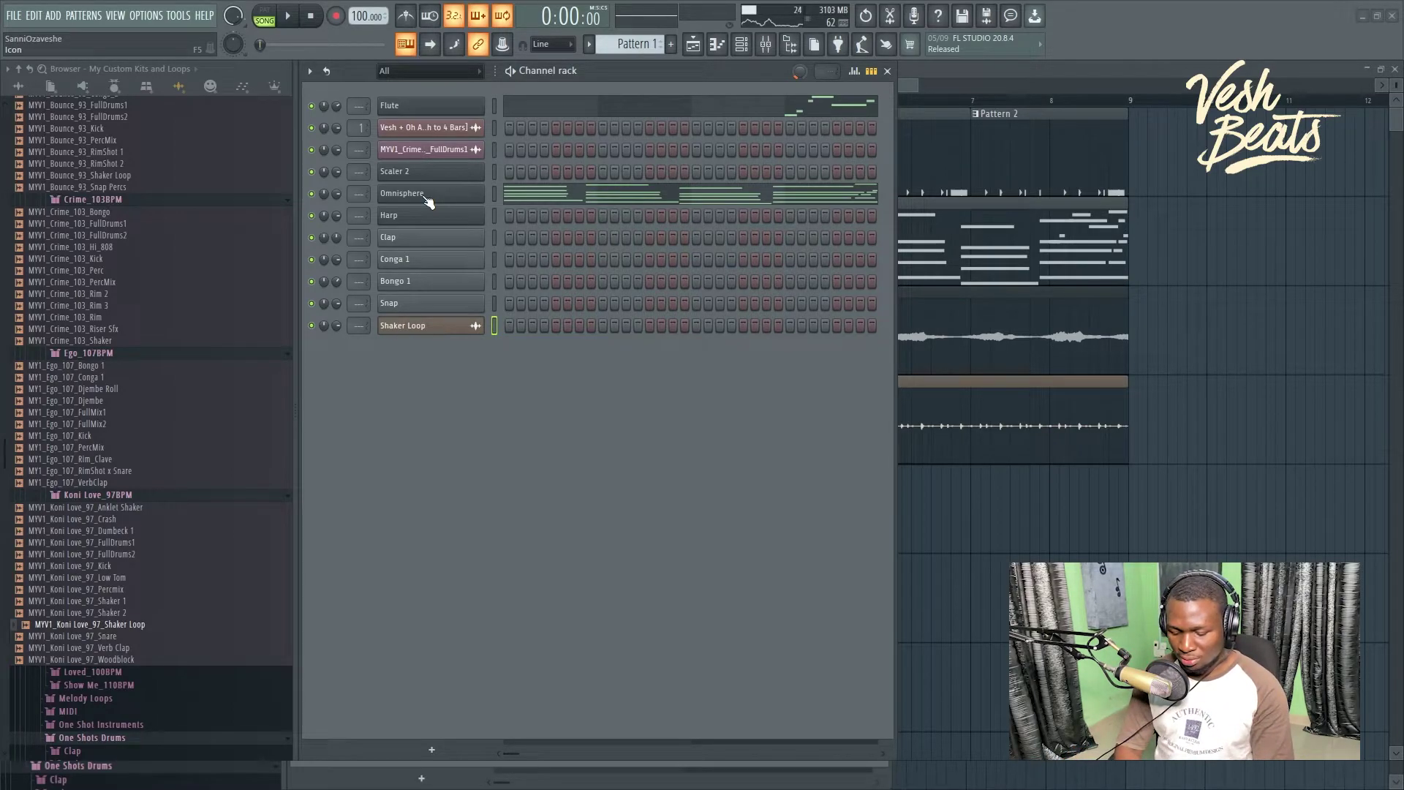
{"action": "key", "text": "F2"}
{"action": "type", "text": "Rhodes"}
{"action": "key", "text": "Return"}
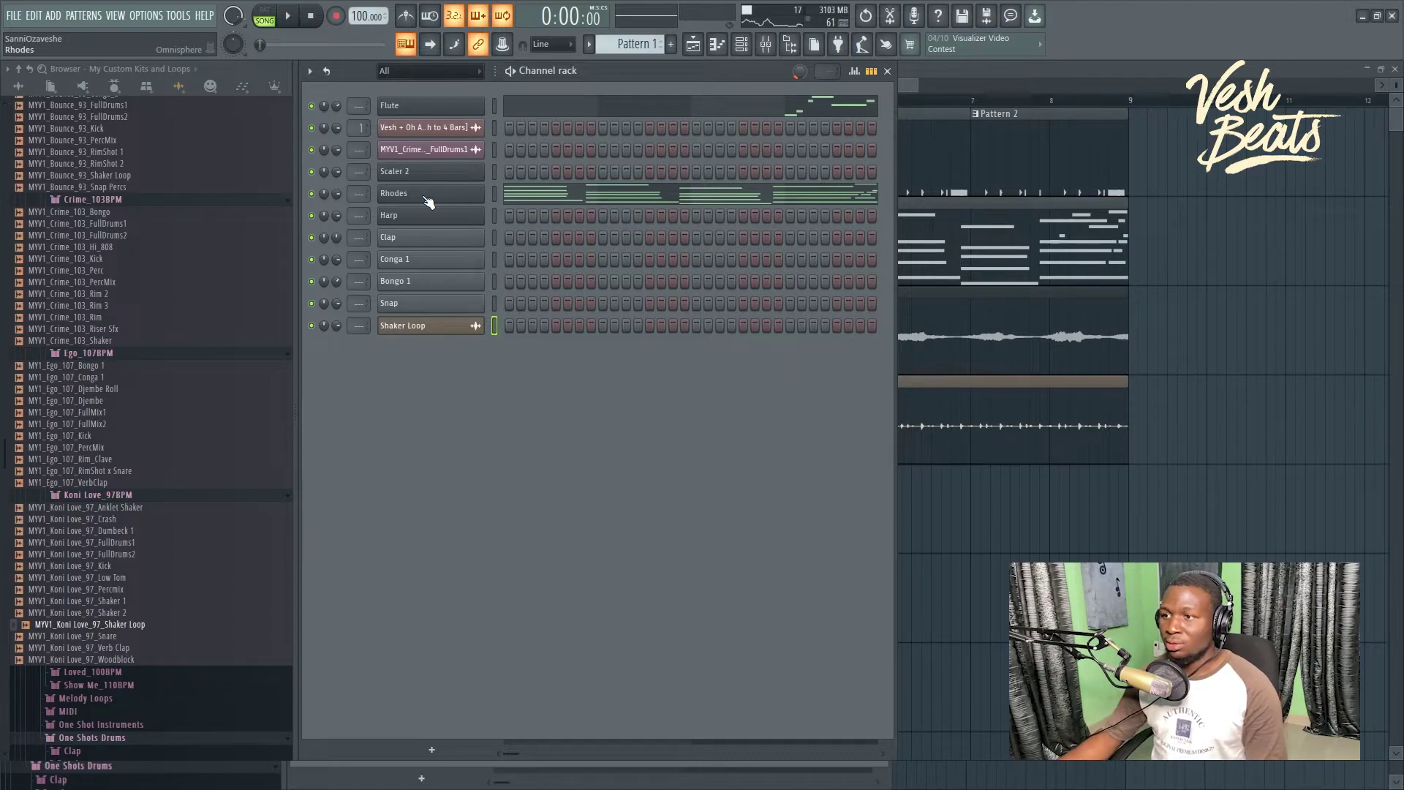
Step: Delete the unused Scaler 2 channel from the channel rack
{"action": "key", "text": "F5"}
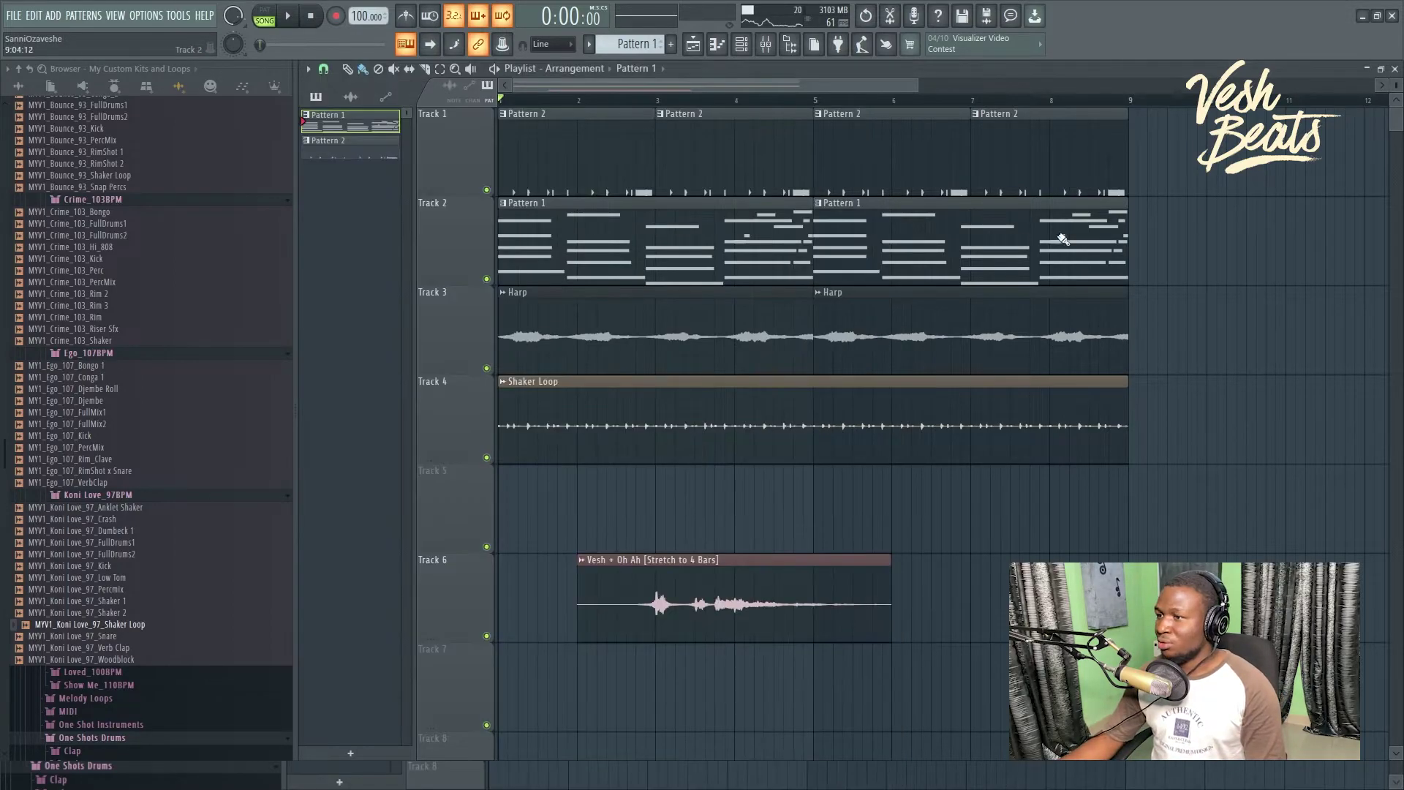
{"action": "left_click", "coordinate": [744, 45]}
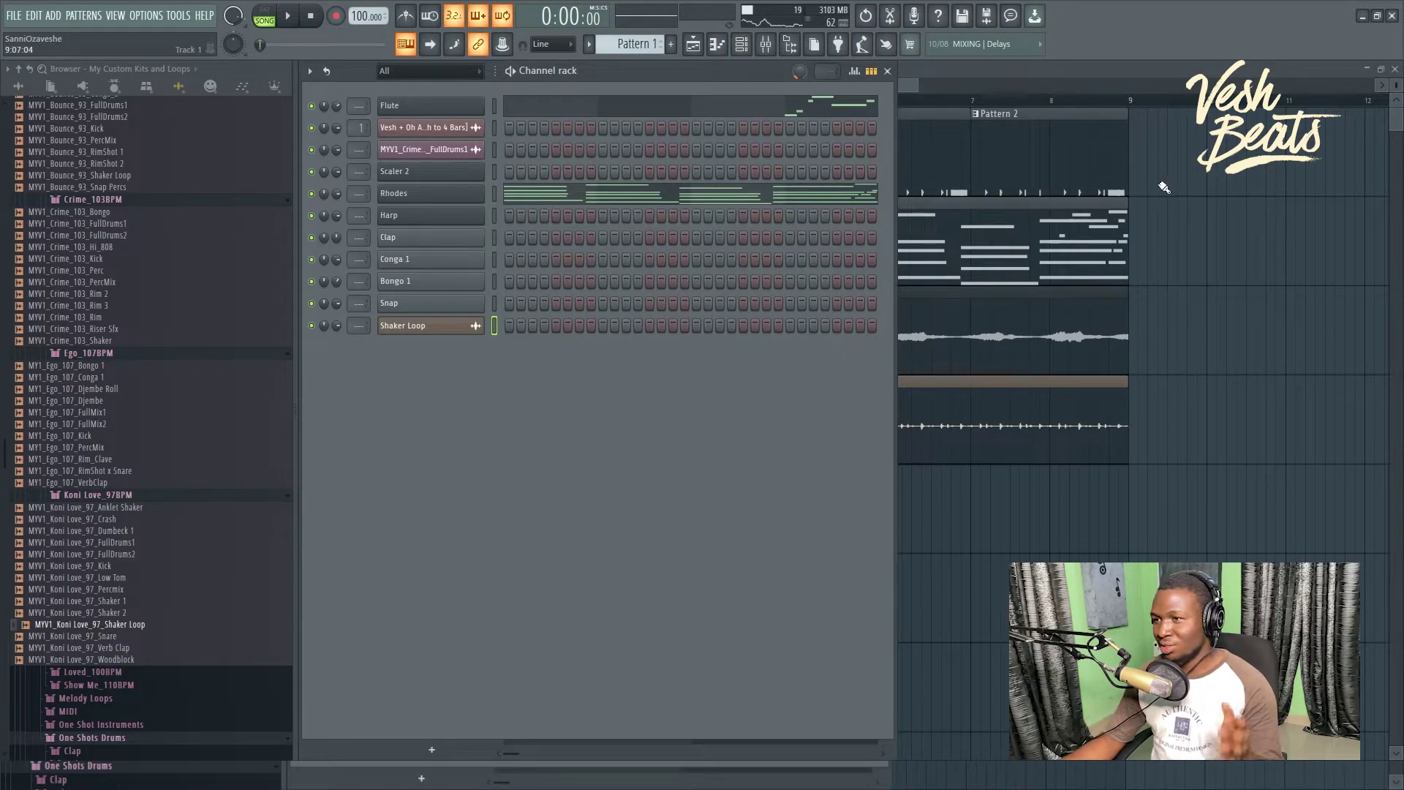
{"action": "left_click", "coordinate": [447, 174]}
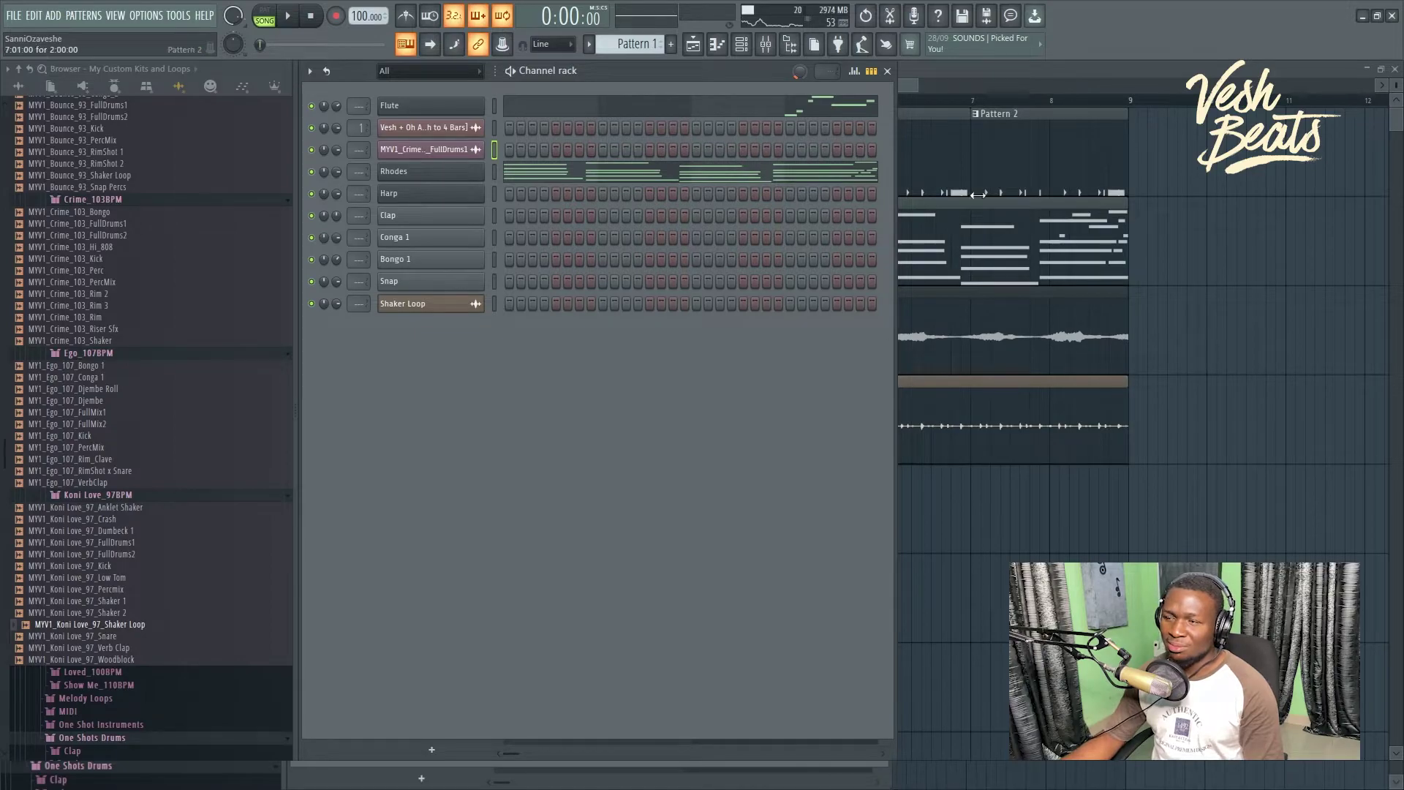
Step: Select Pattern 2 and delete the unused MYV1_Crime FullDrums1 channel from the channel rack
{"action": "left_click", "coordinate": [1231, 221]}
{"action": "left_click", "coordinate": [1001, 164]}
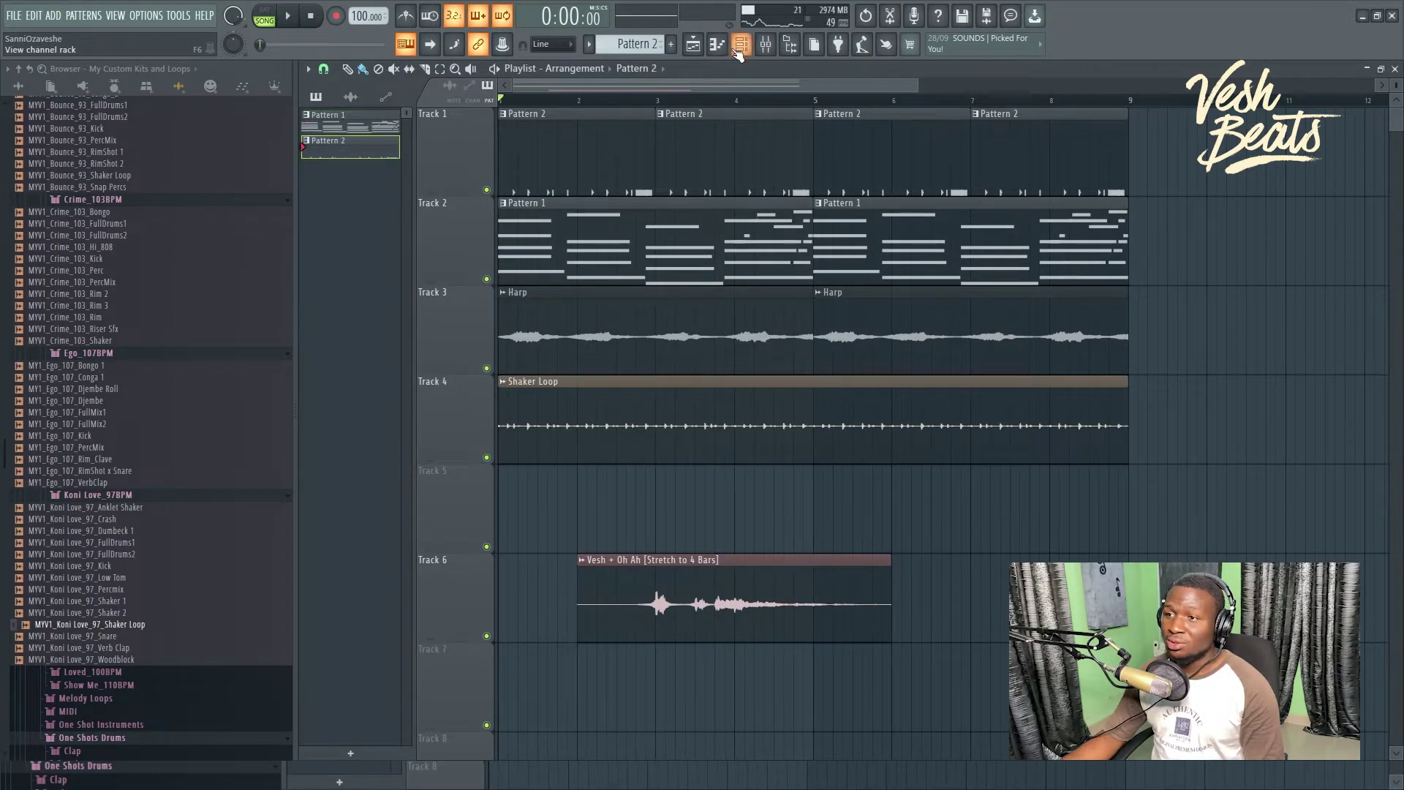
{"action": "left_click", "coordinate": [740, 45]}
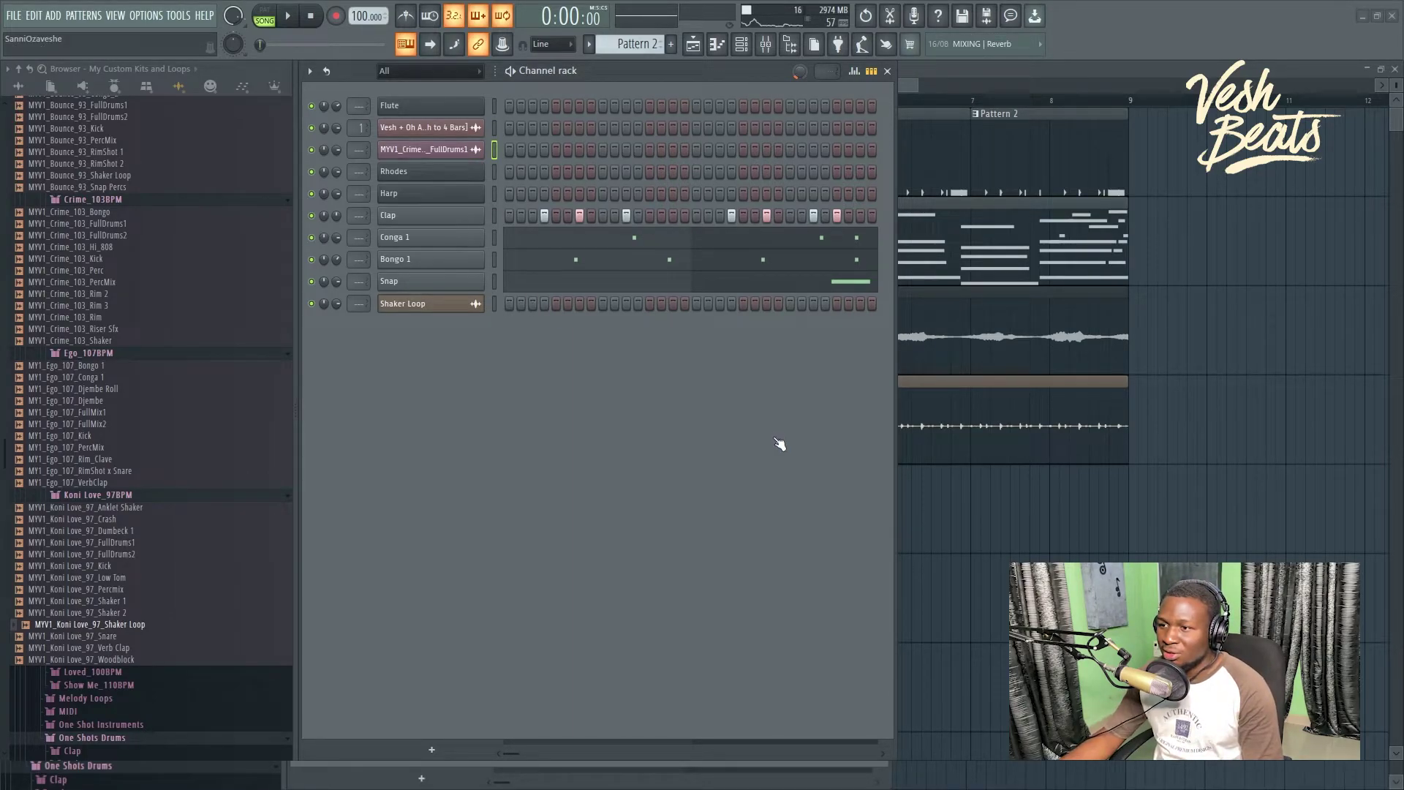
{"action": "key", "text": "F6"}
{"action": "scroll", "coordinate": [1309, 321], "scroll_direction": "down", "scroll_amount": 1}
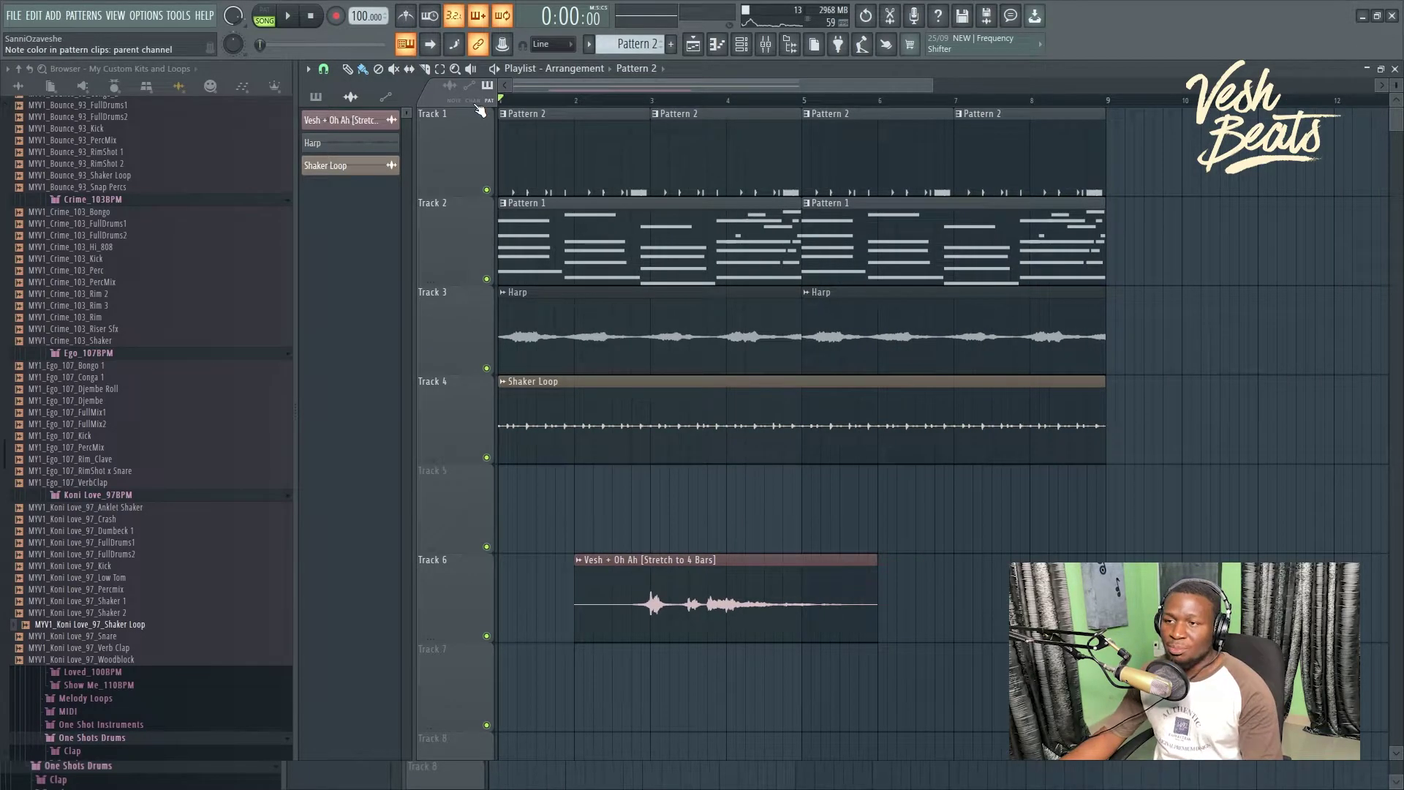
Step: Select every channel except Vesh + Oh Ah and link them to consecutive mixer tracks starting at Insert 2
{"action": "key", "text": "F5"}
{"action": "key", "text": "space"}
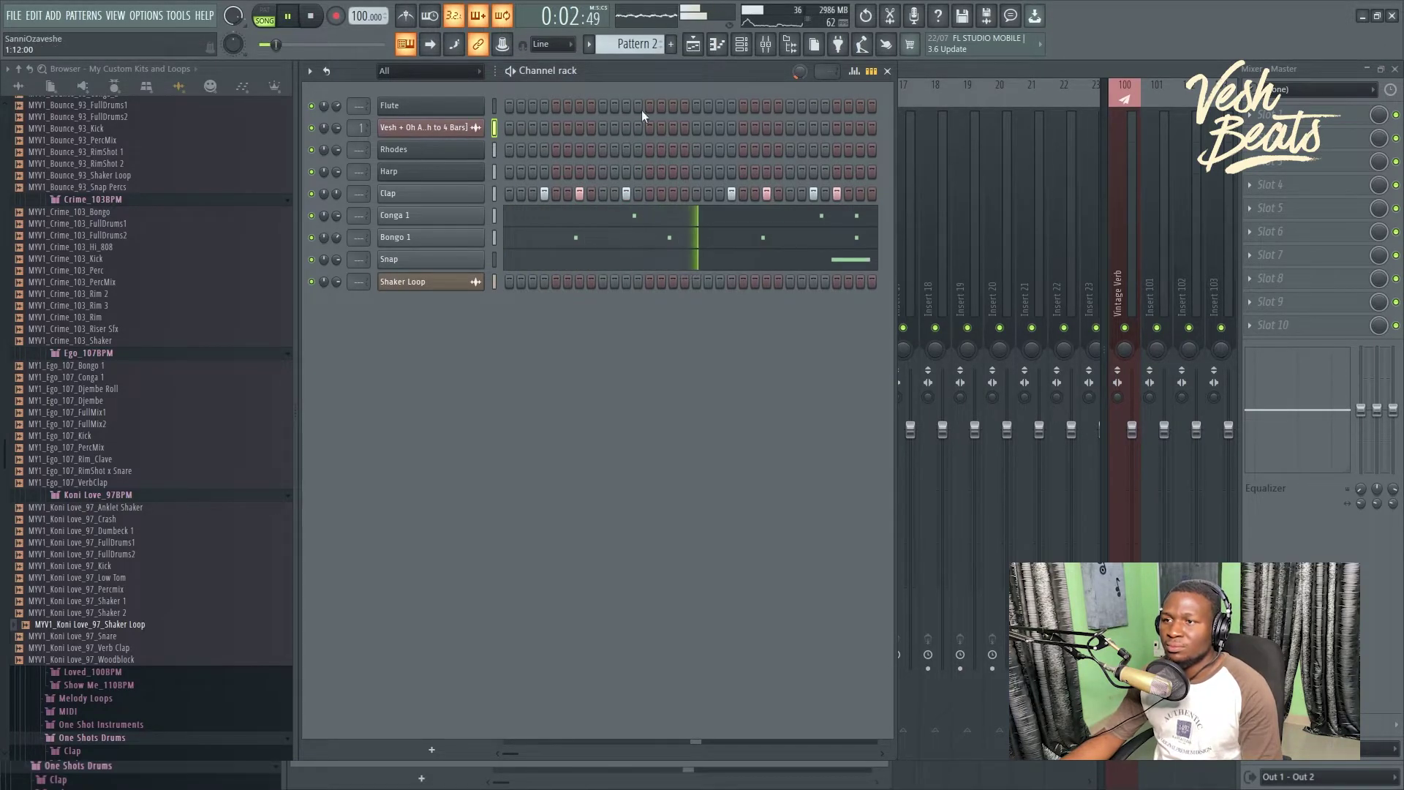
{"action": "key", "text": "F5"}
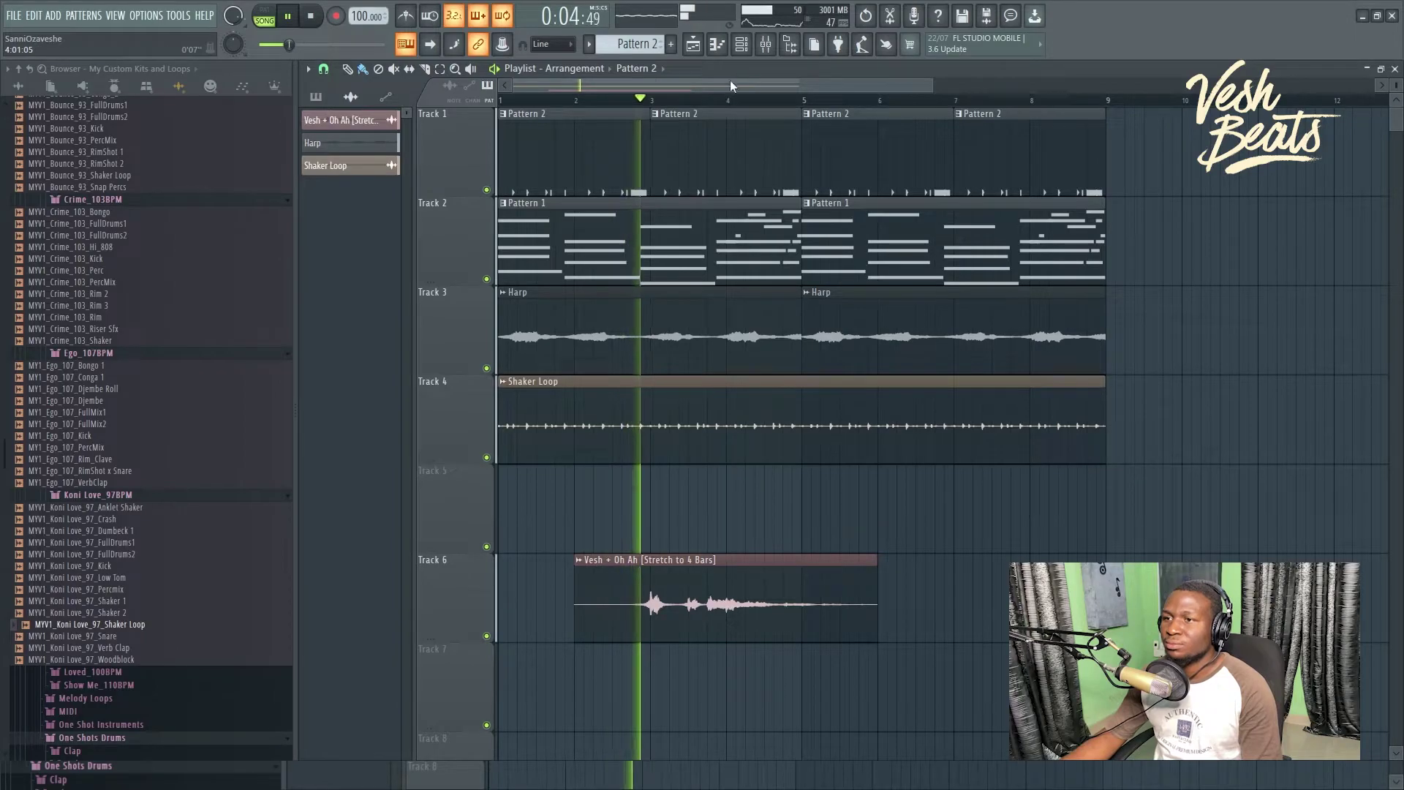
{"action": "key", "text": "F6"}
{"action": "right_click", "coordinate": [495, 129]}
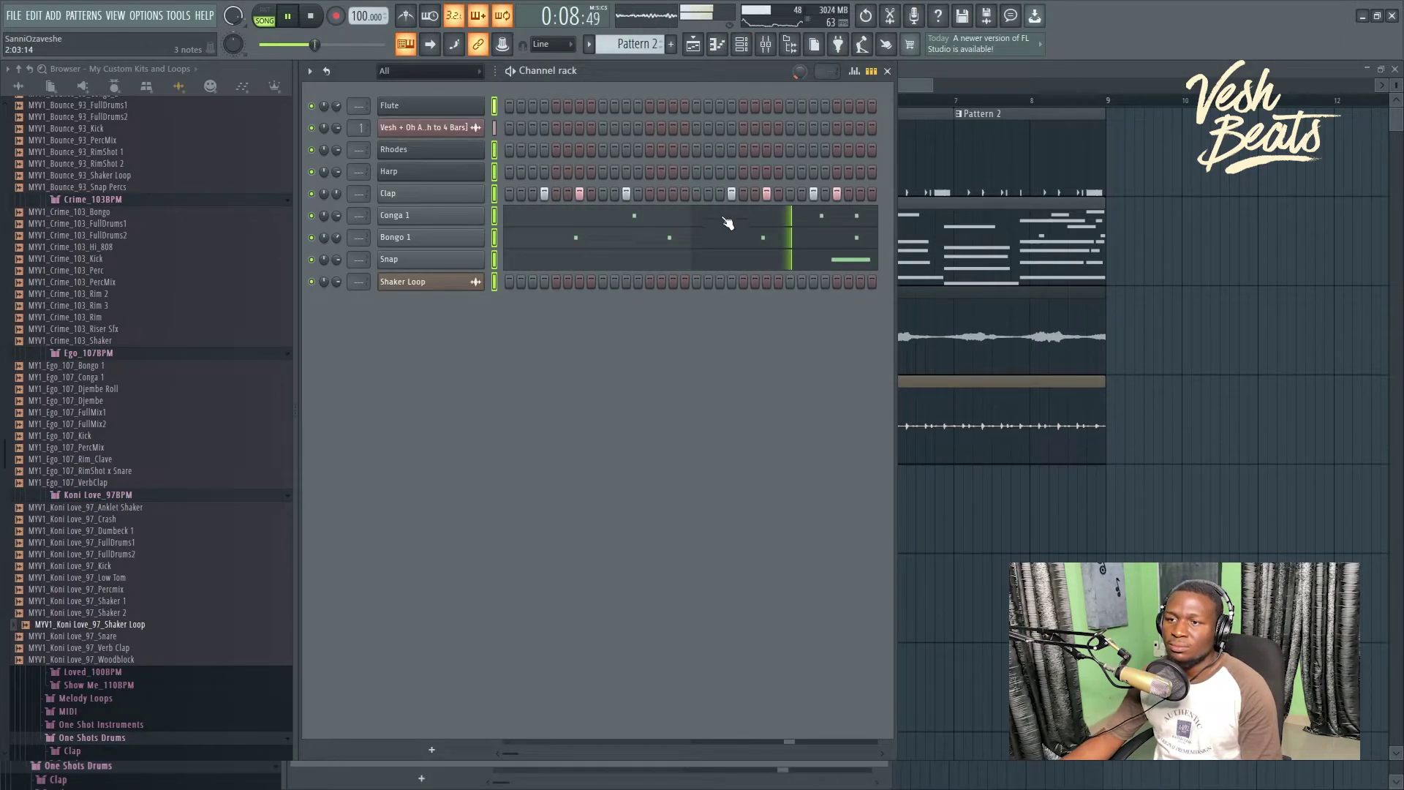
{"action": "left_click", "coordinate": [765, 45]}
{"action": "key", "text": "space"}
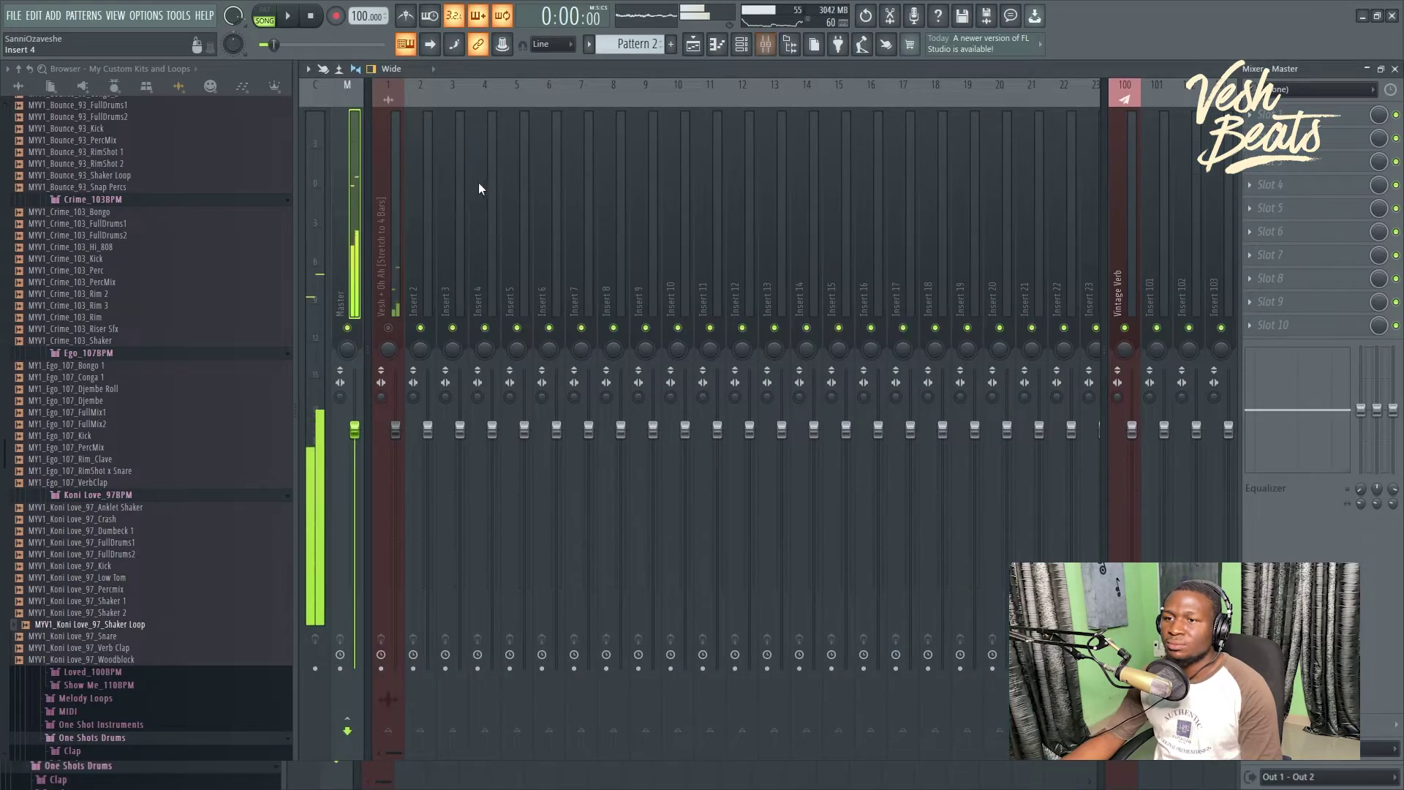
{"action": "left_click", "coordinate": [423, 212]}
{"action": "key", "text": "ctrl+l"}
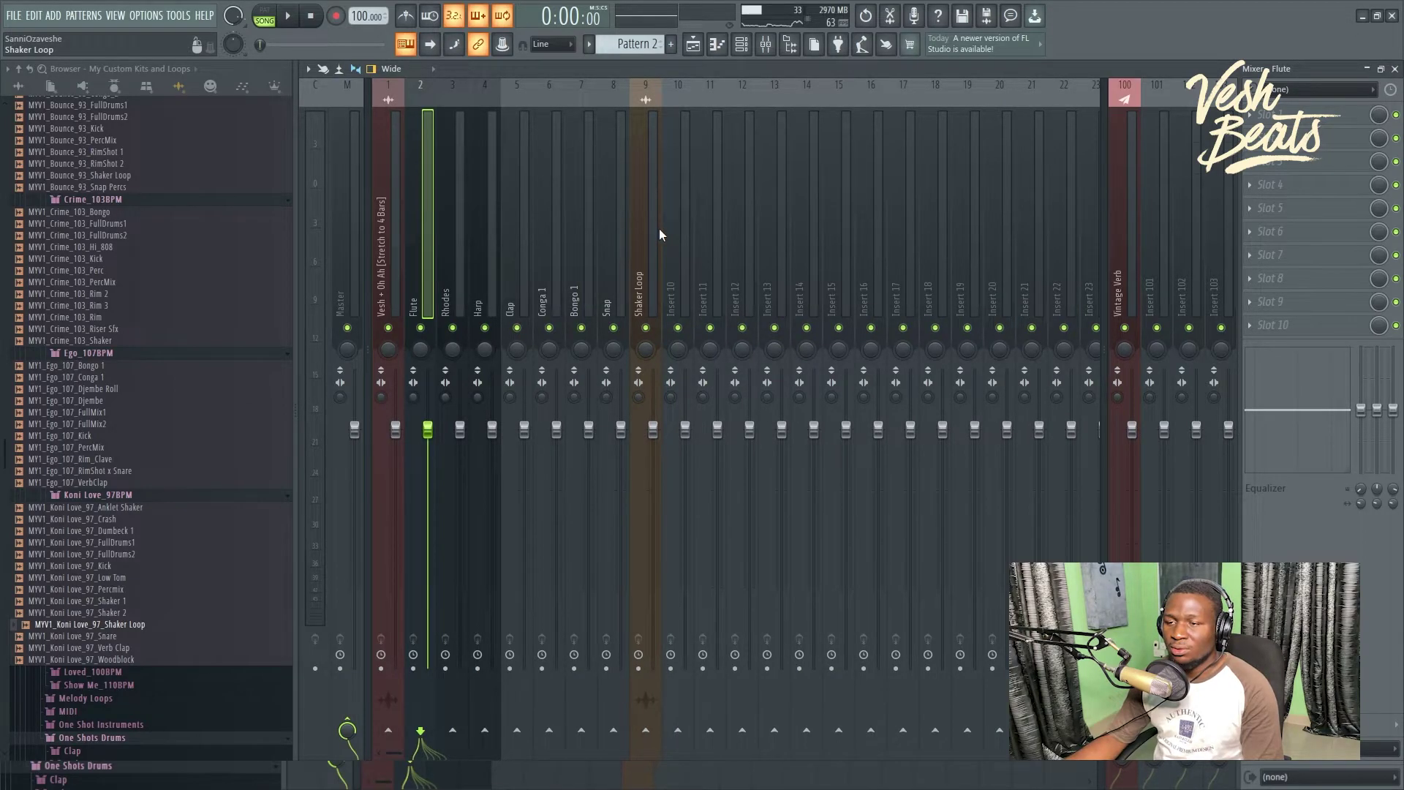
Step: Select bars 1 to 8 of the playlist as the time range and play the arrangement
{"action": "key", "text": "space"}
{"action": "left_click", "coordinate": [695, 48]}
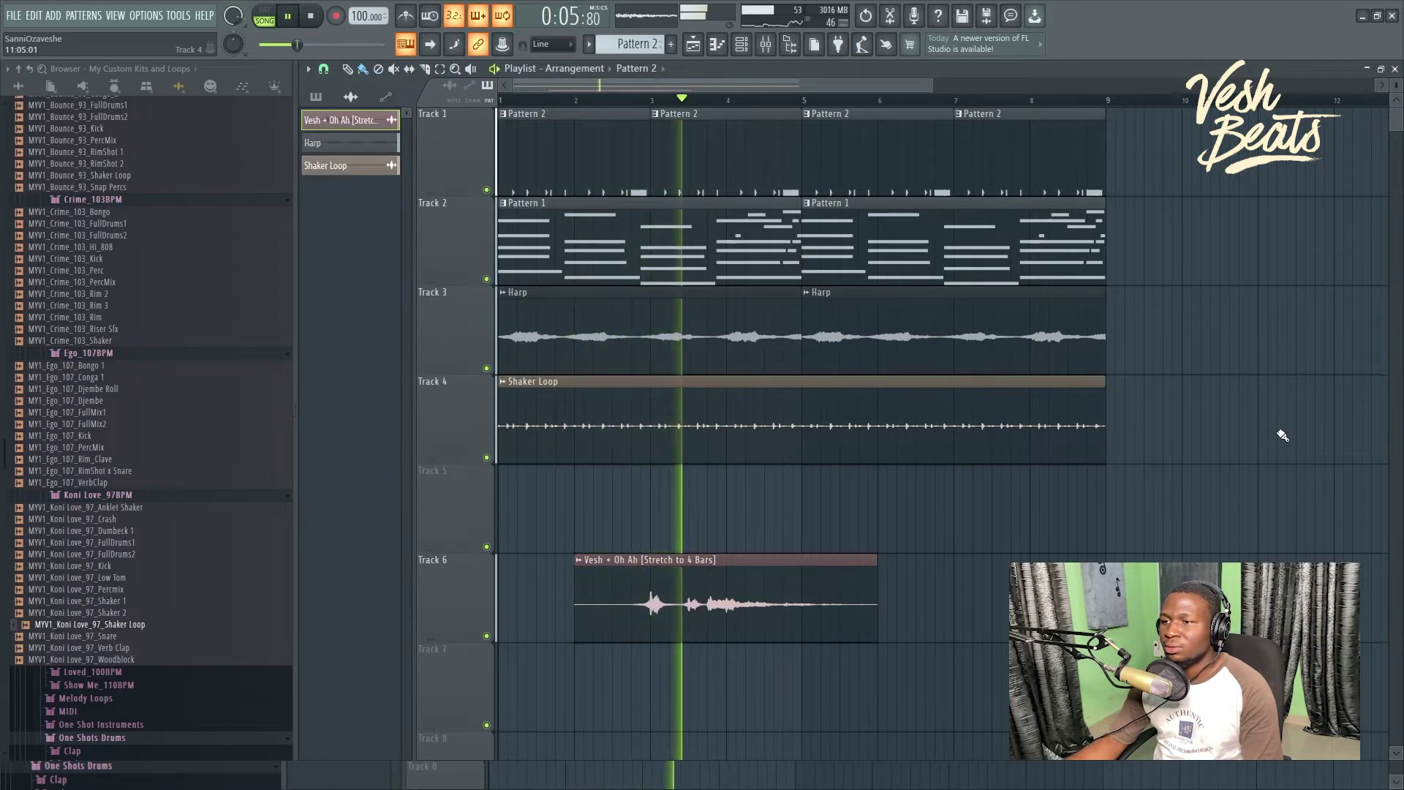
{"action": "scroll", "coordinate": [1283, 436], "scroll_direction": "down", "scroll_amount": 1}
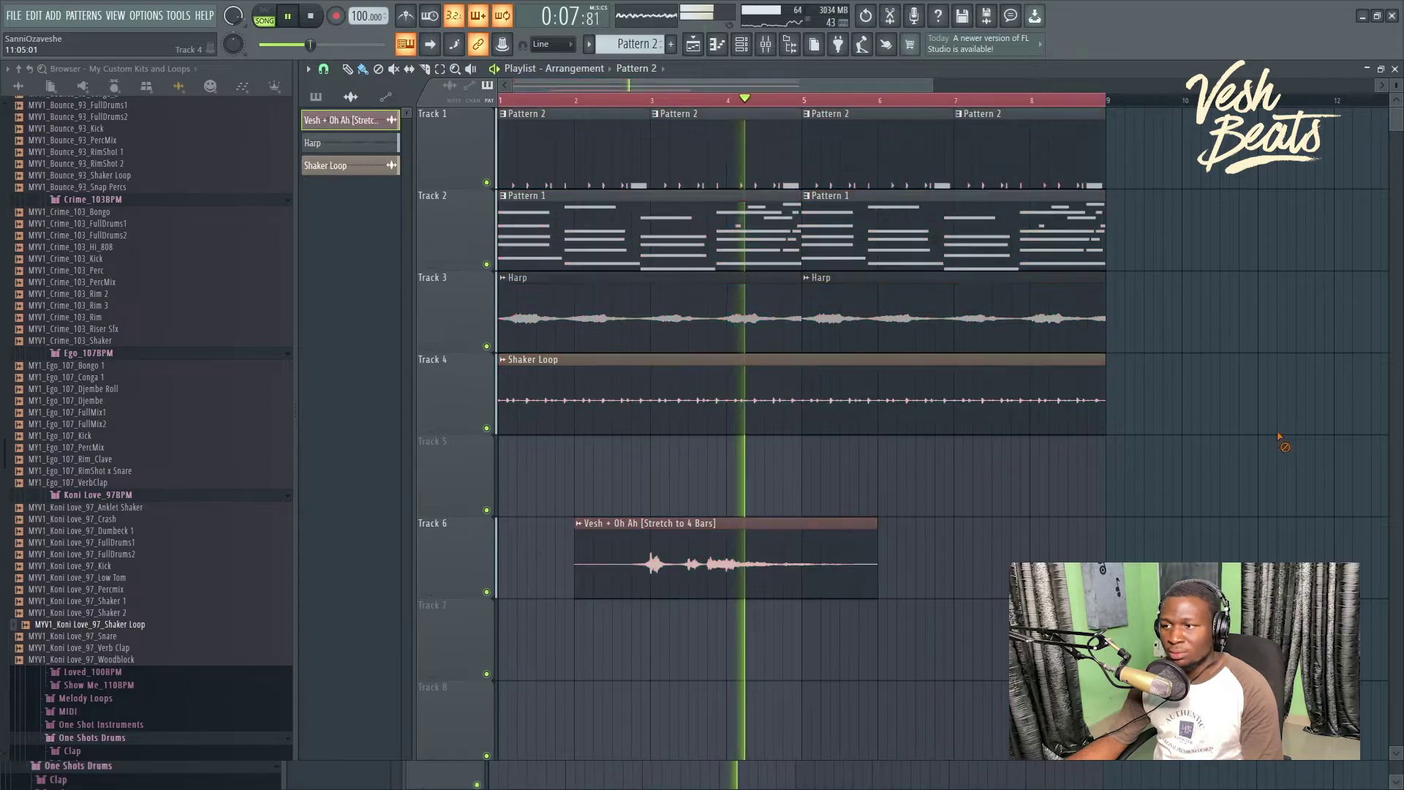
{"action": "key", "text": "space"}
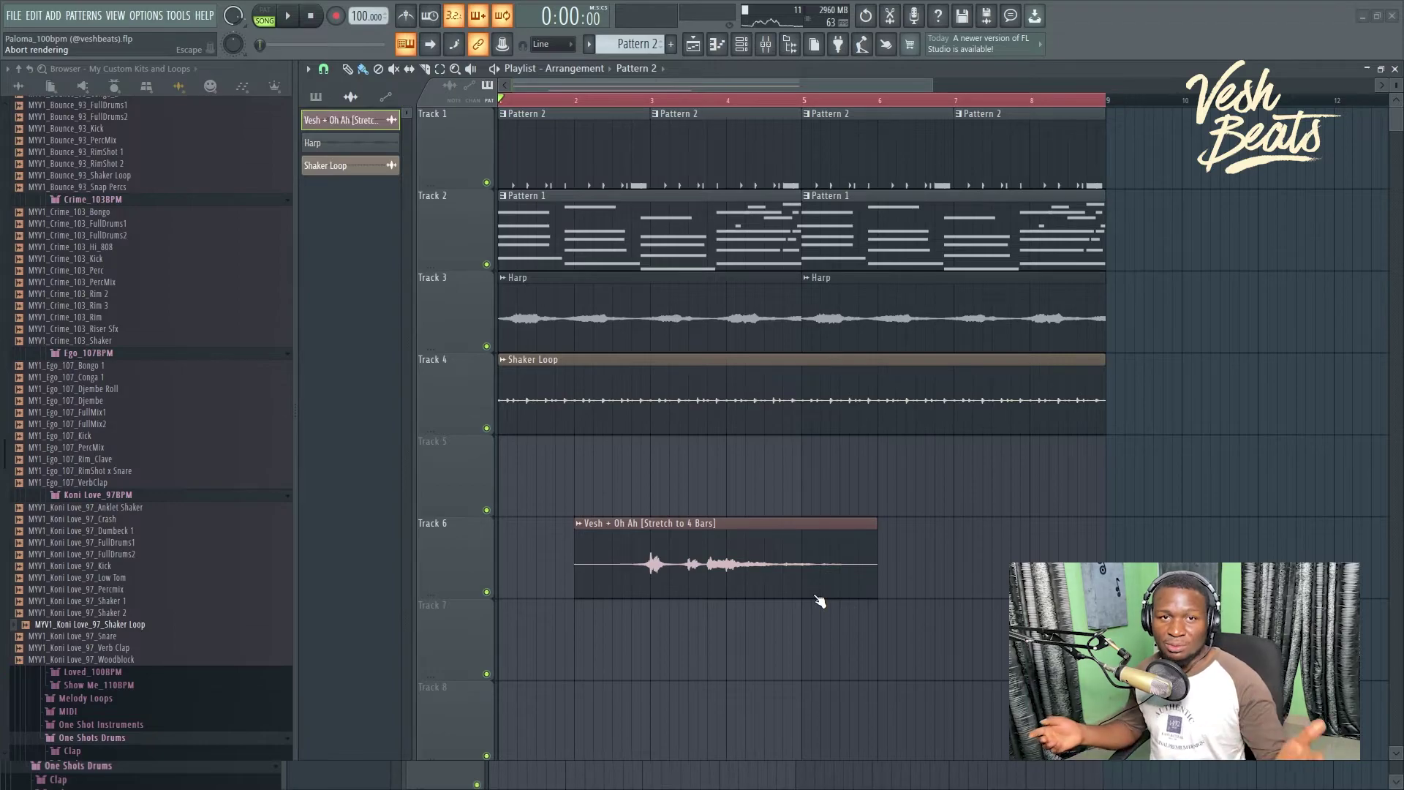
Step: Show all browser folders and expand the Paloma_100bpm stems folder inside October 2021 Collabs
{"action": "left_click", "coordinate": [21, 86]}
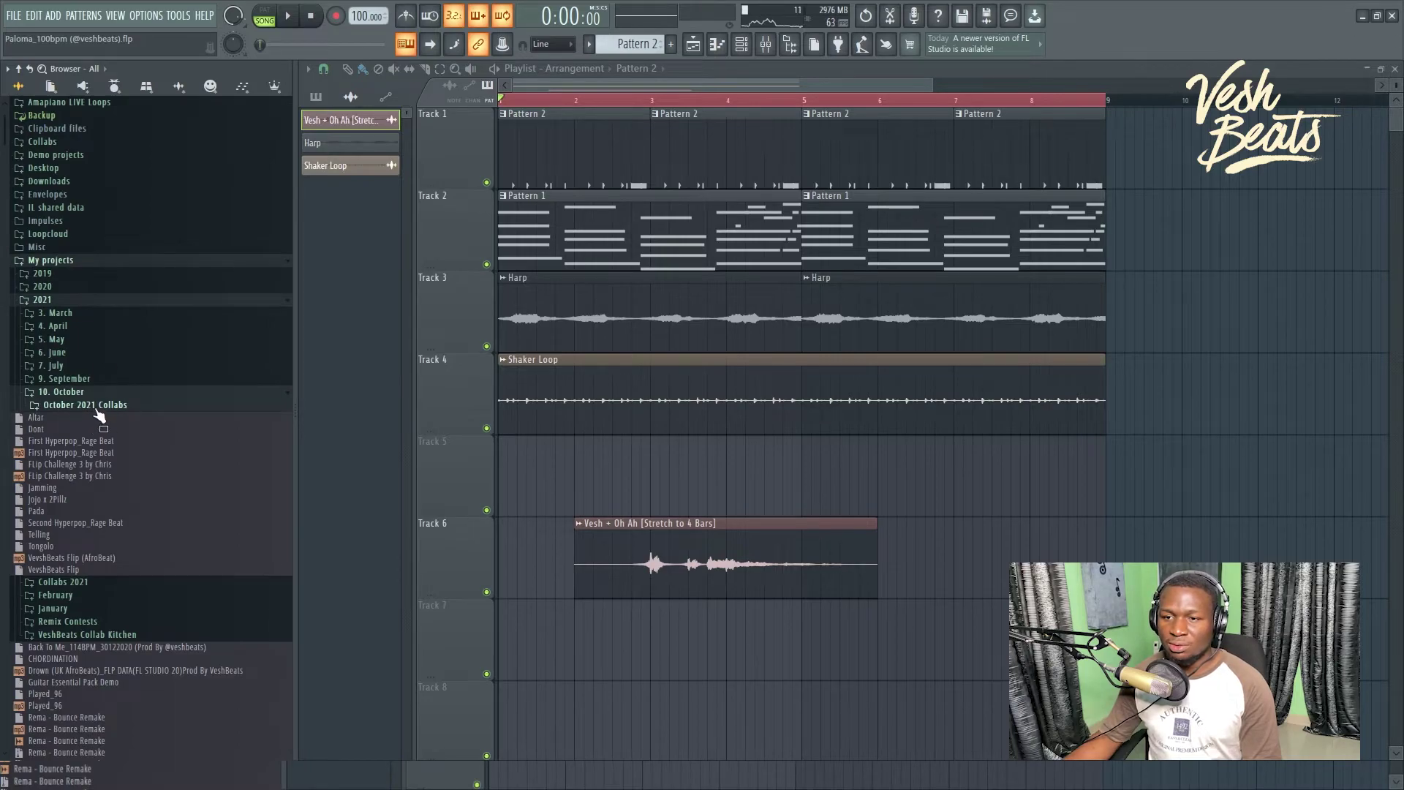
{"action": "left_click", "coordinate": [106, 406]}
{"action": "left_click", "coordinate": [118, 418]}
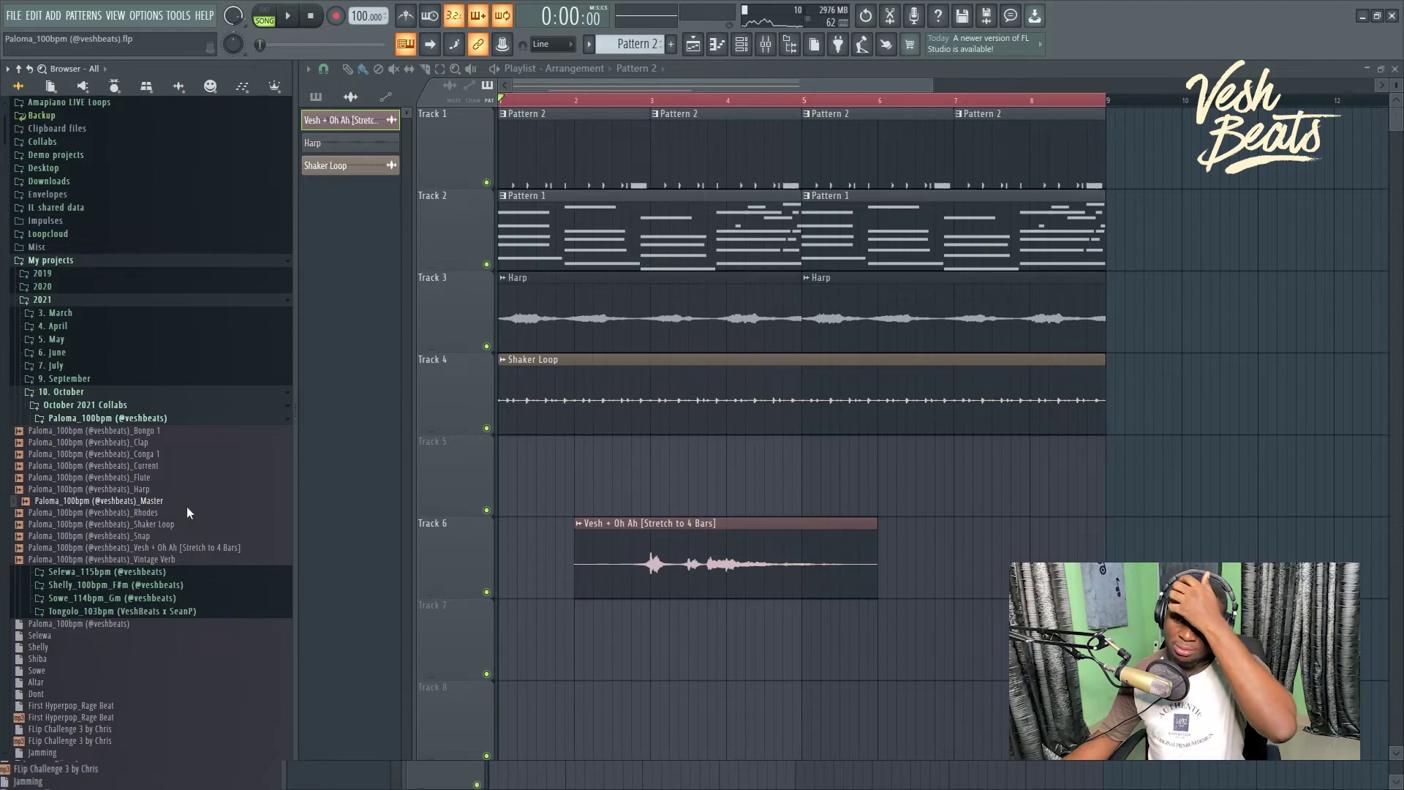
Step: Load the Paloma_100bpm Master render into a maximized Edison on the Master track and audition it
{"action": "left_click_drag", "start_coordinate": [203, 537], "coordinate": [295, 480]}
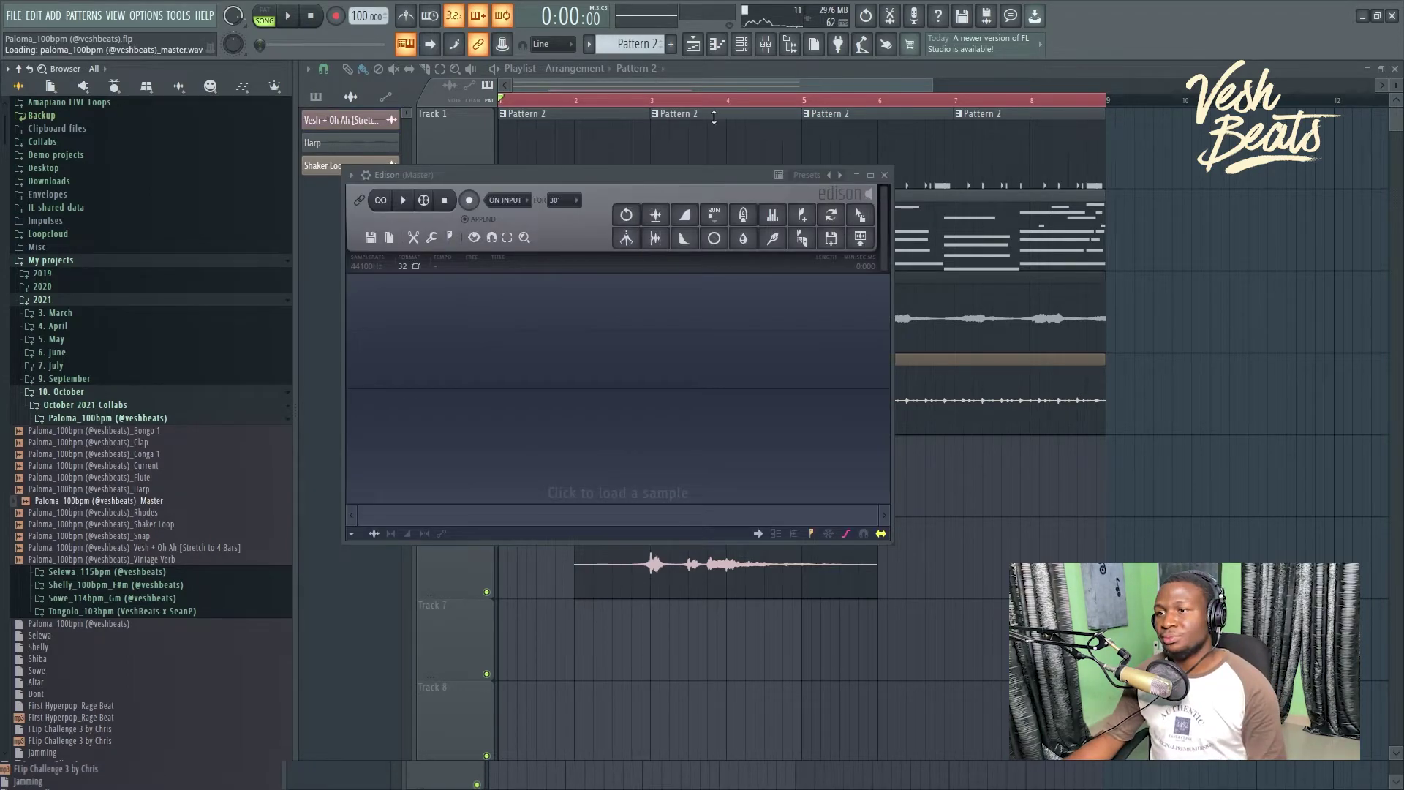
{"action": "double_click", "coordinate": [642, 176]}
{"action": "key", "text": "space"}
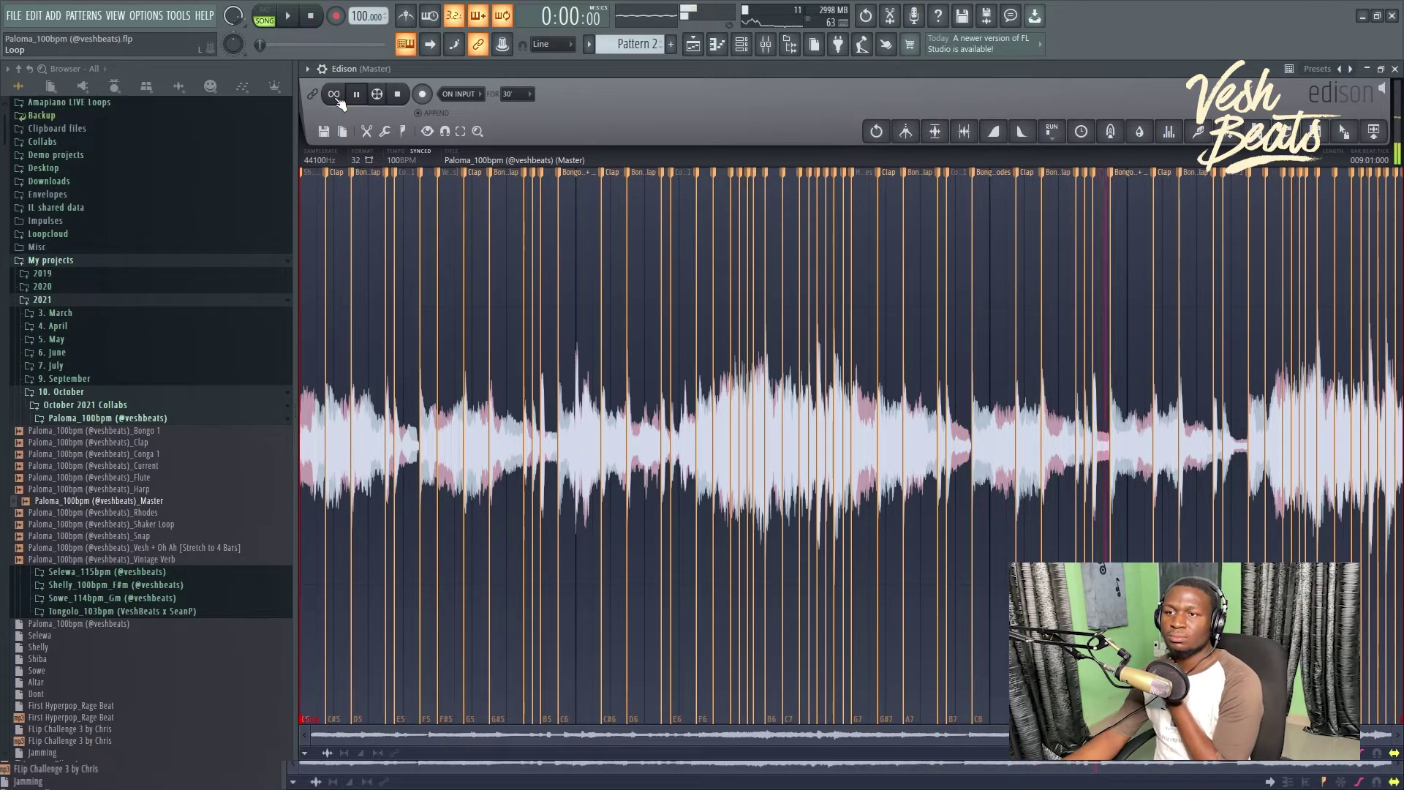
{"action": "left_click", "coordinate": [399, 95]}
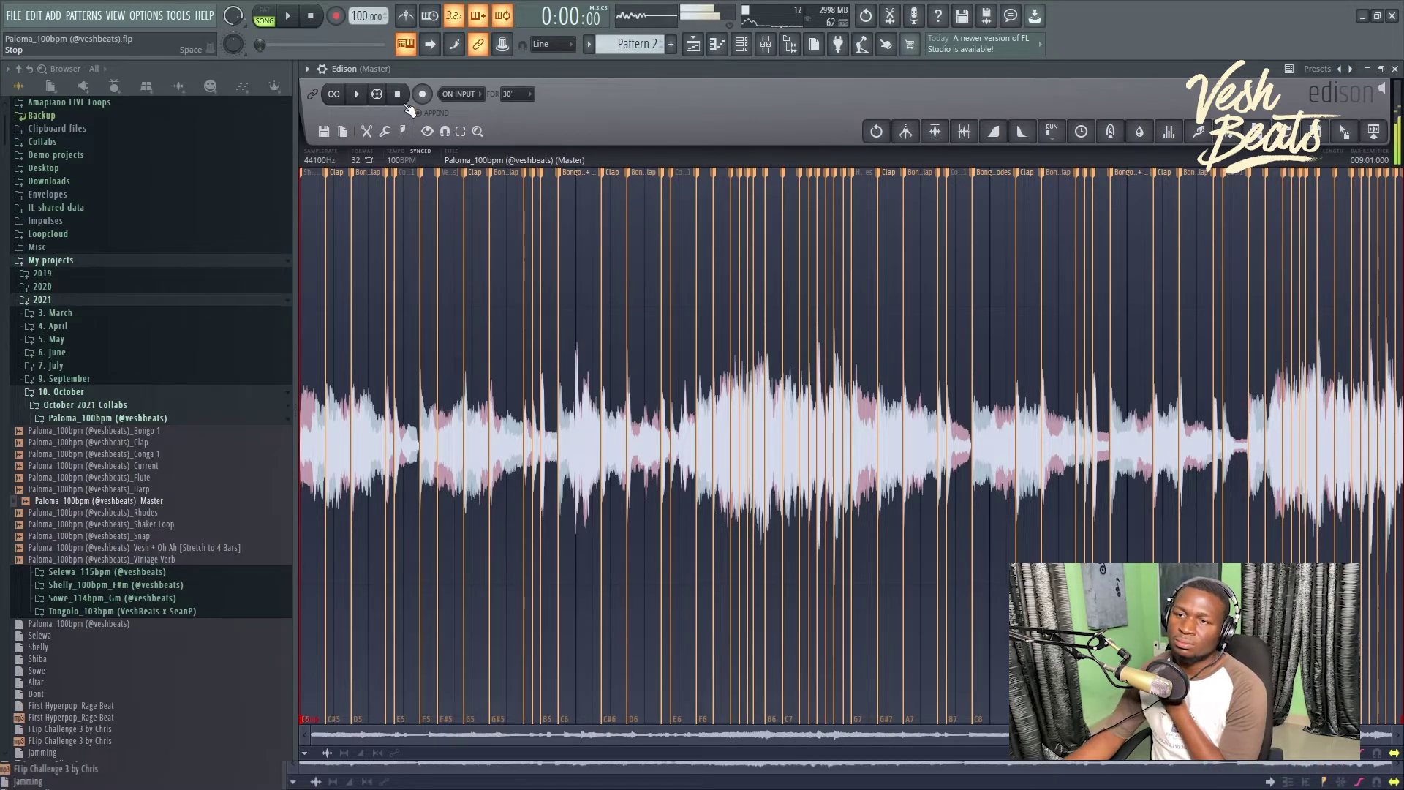
Step: Expand the Selewa_115bpm folder, load Selewa_115bpm_Master into Edison and audition it
{"action": "left_click", "coordinate": [138, 574]}
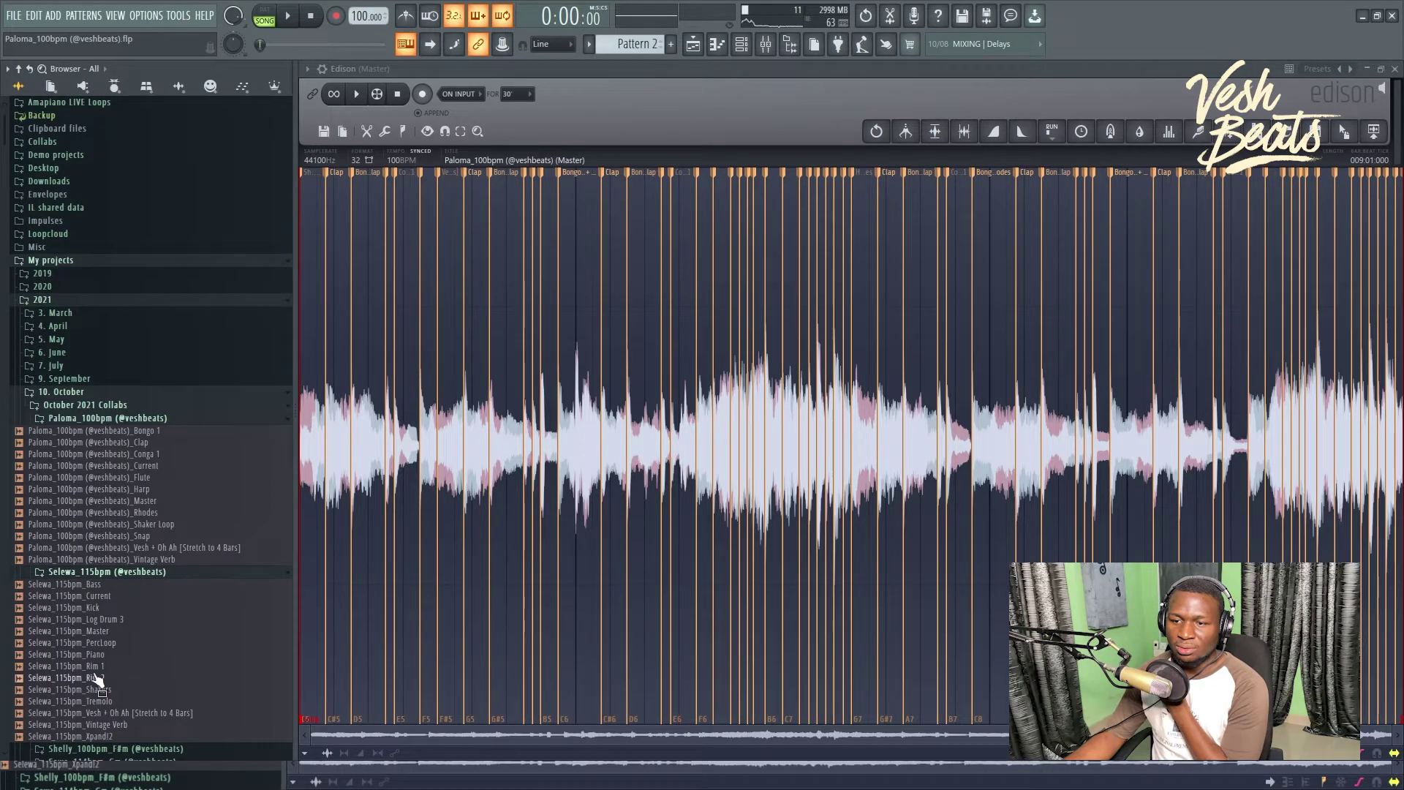
{"action": "left_click_drag", "start_coordinate": [87, 632], "coordinate": [421, 410]}
{"action": "left_click", "coordinate": [357, 95]}
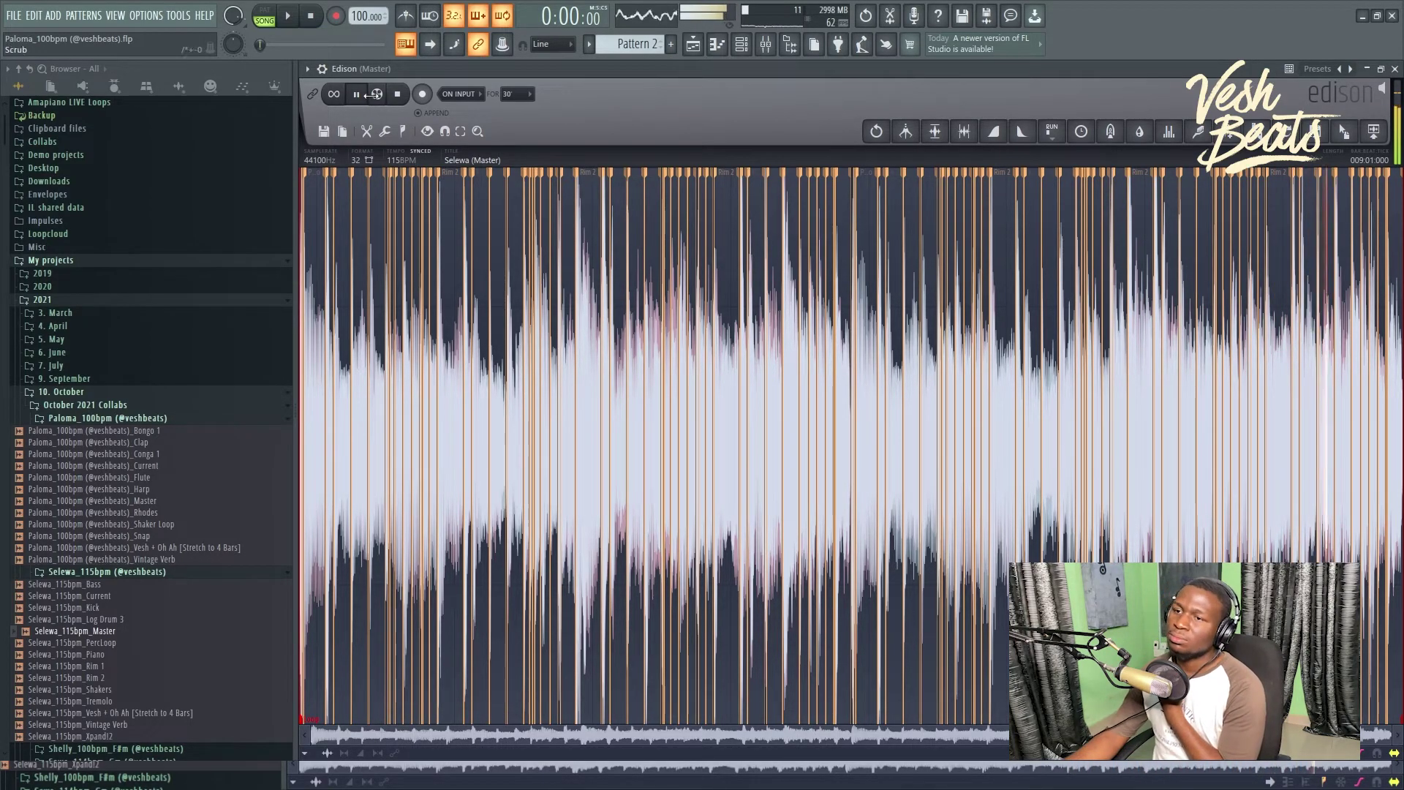
{"action": "left_click", "coordinate": [398, 98]}
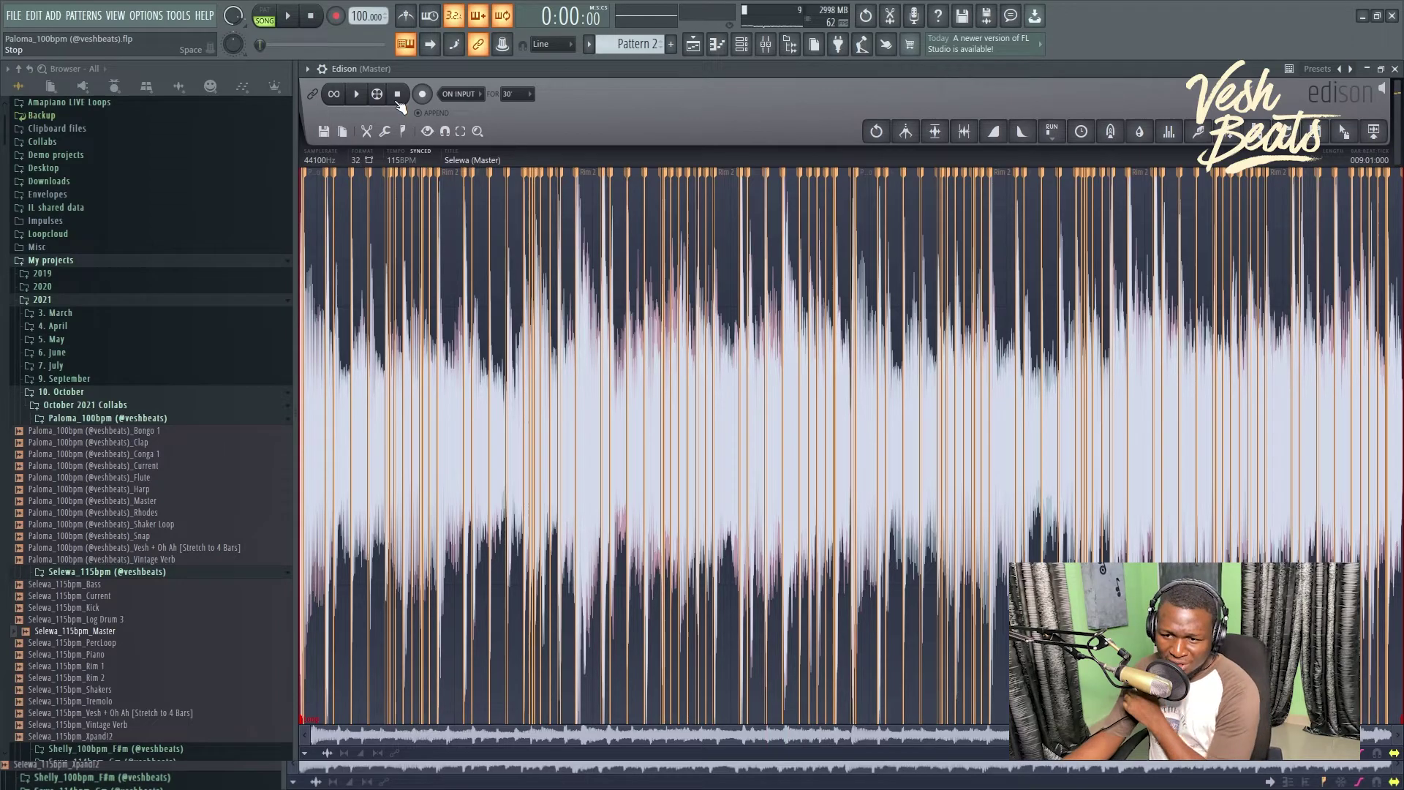